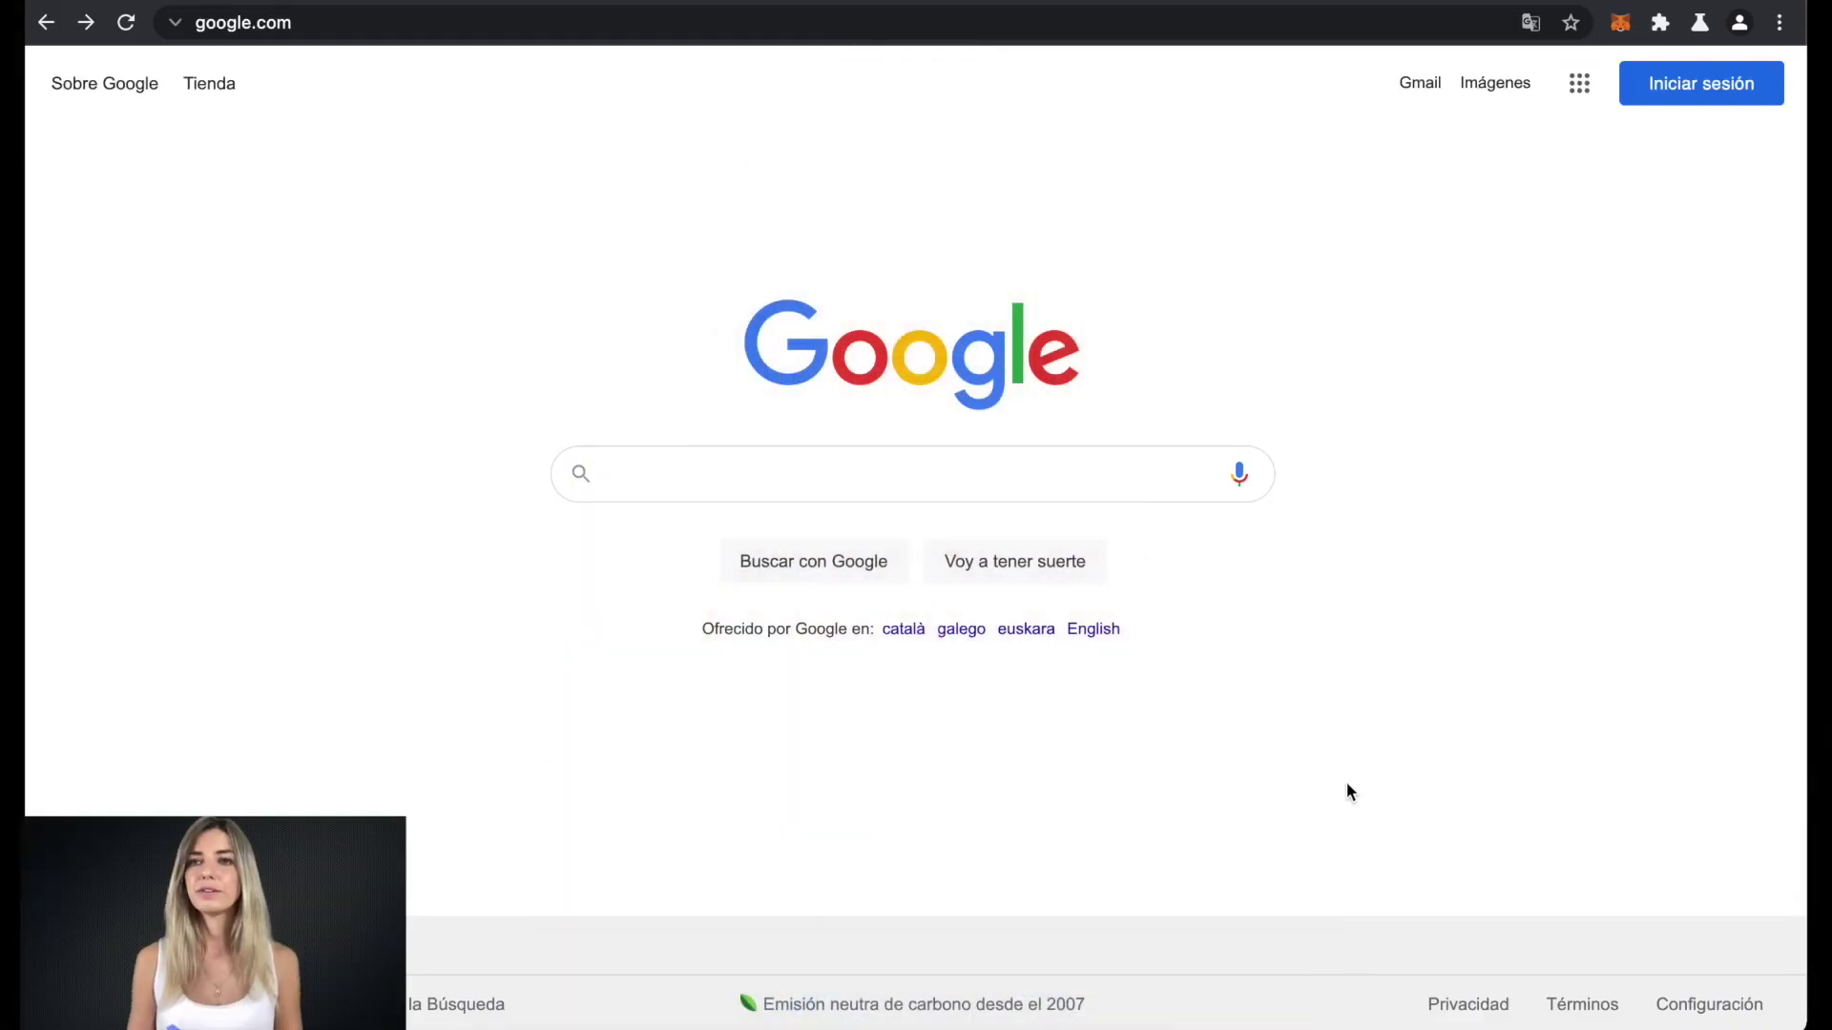
Step: Open the MetaMask wallet and switch its active network from Ethereum Mainnet to Smart Chain
left_click(1619, 25)
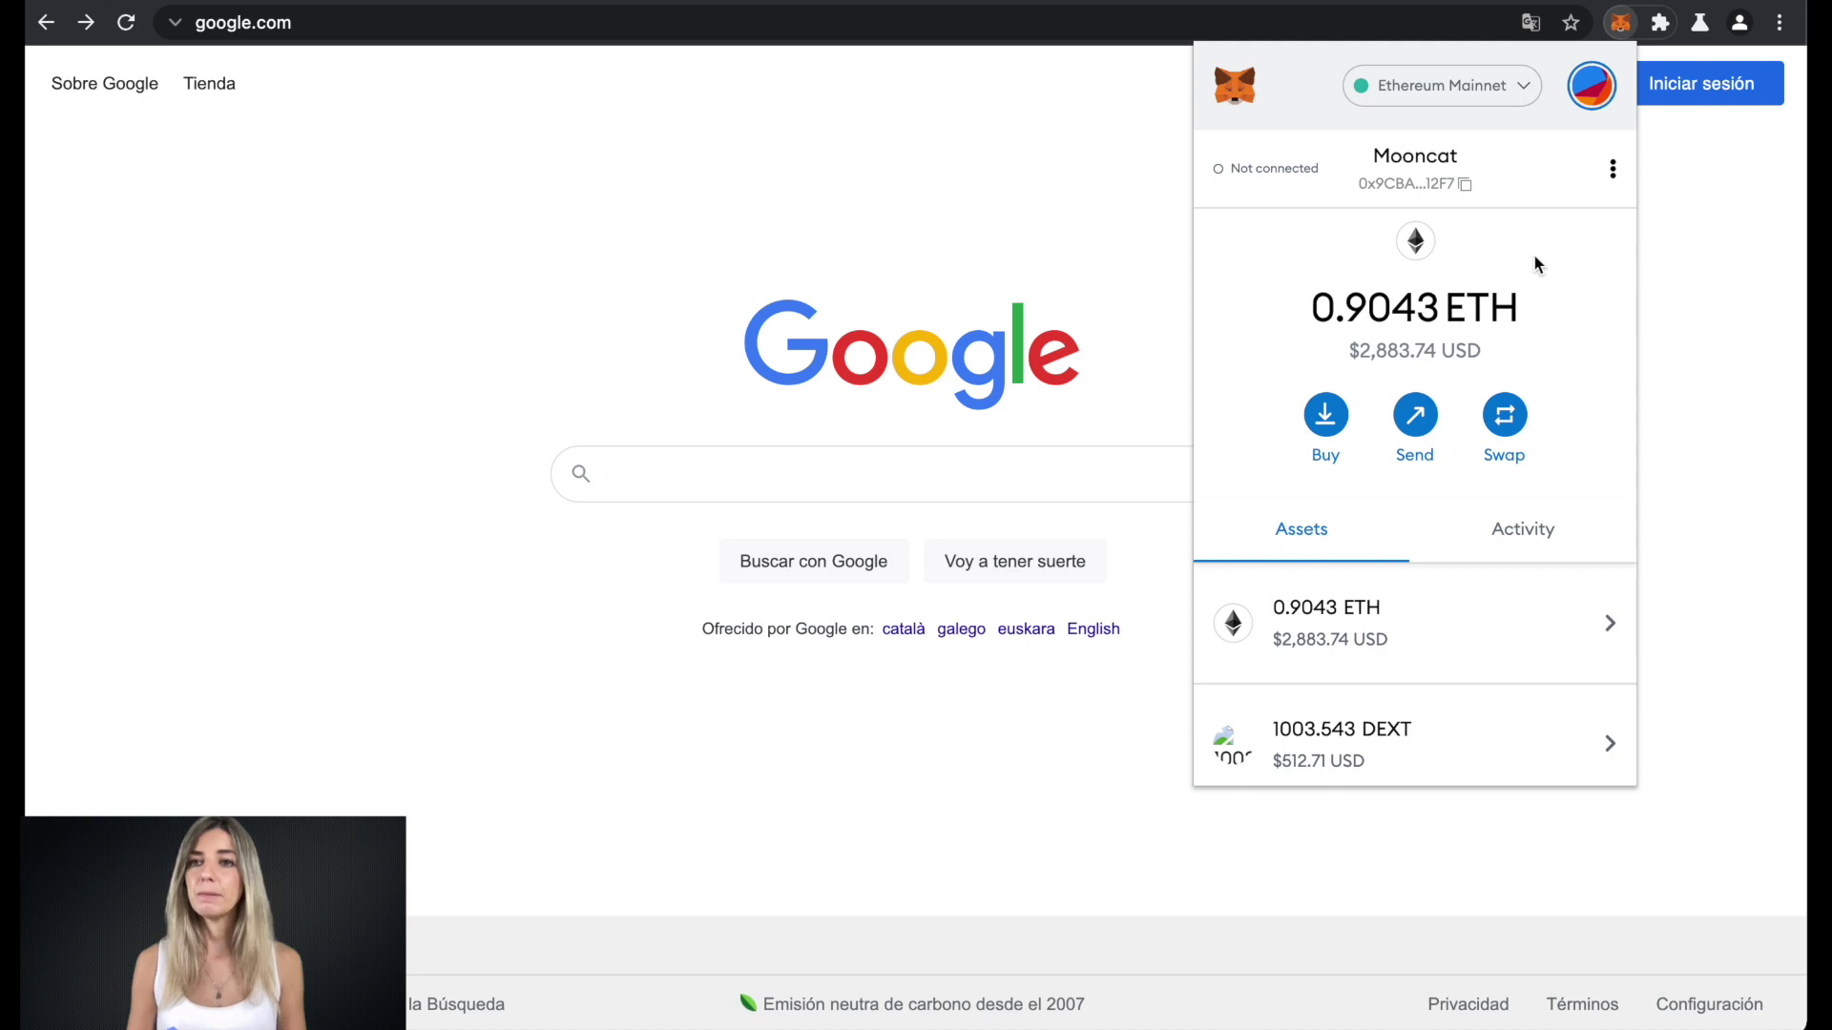
left_click(1523, 93)
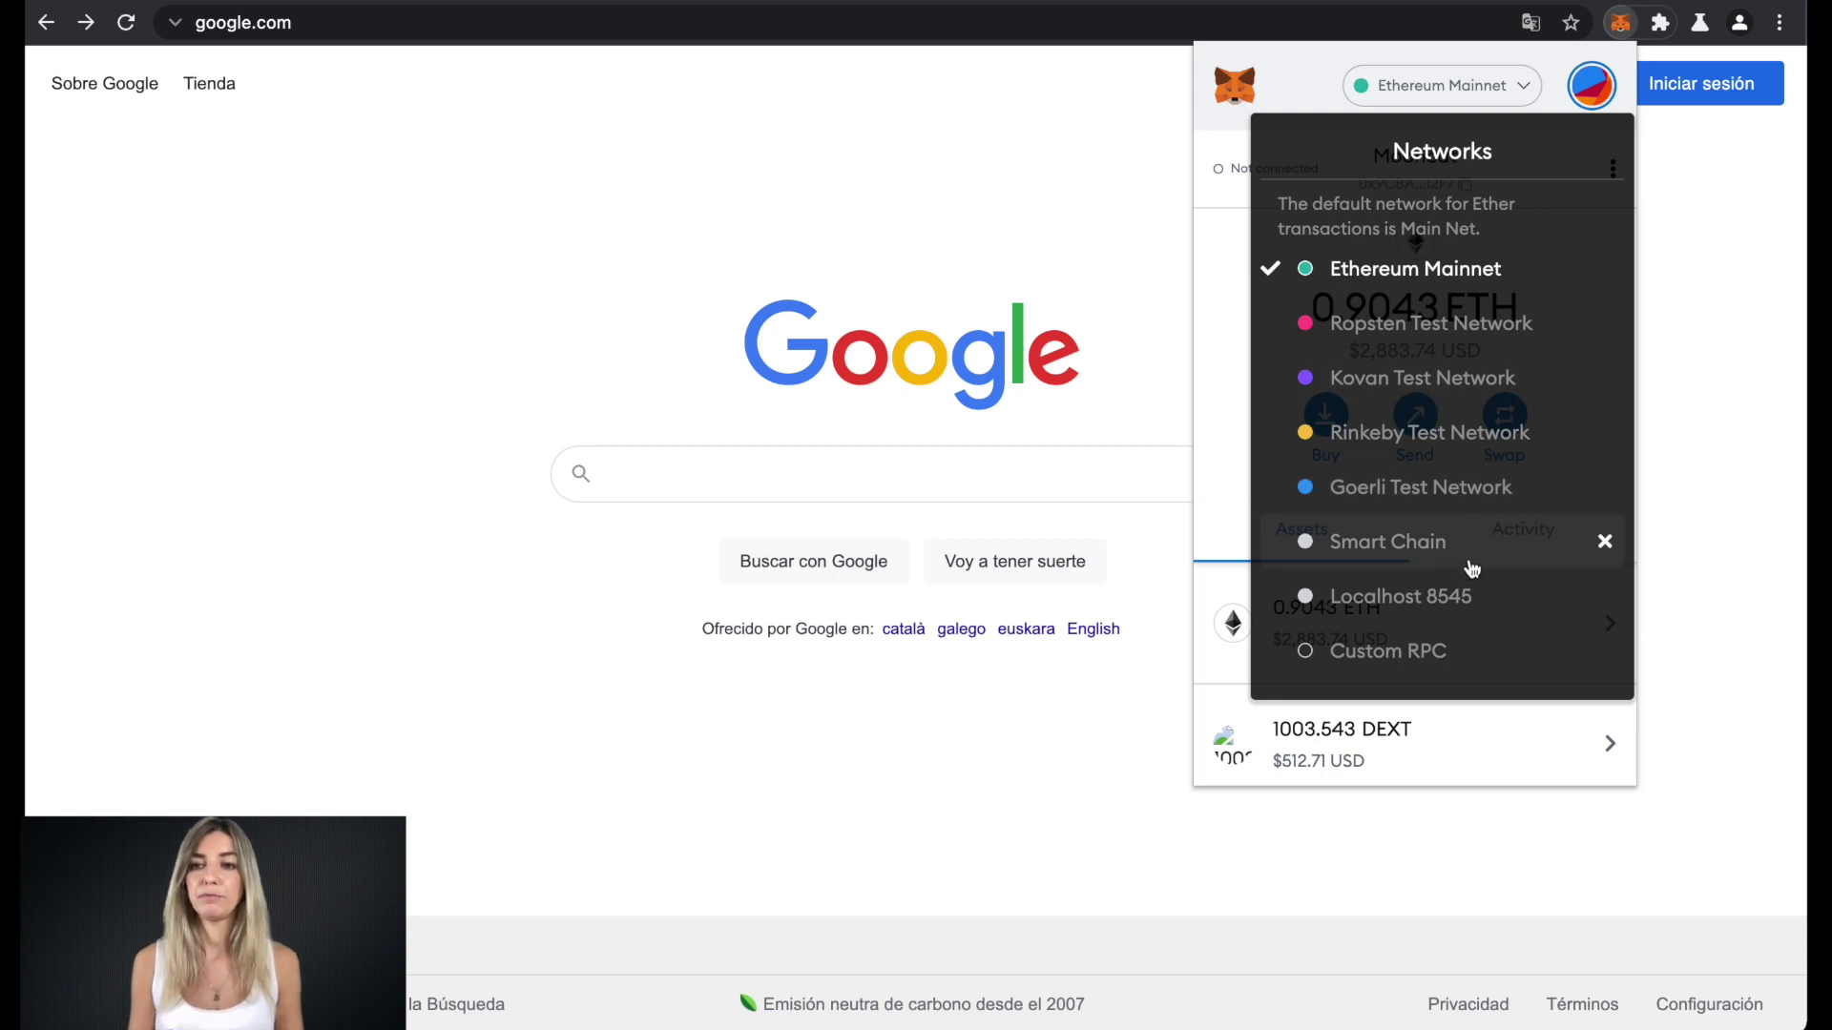
left_click(1366, 555)
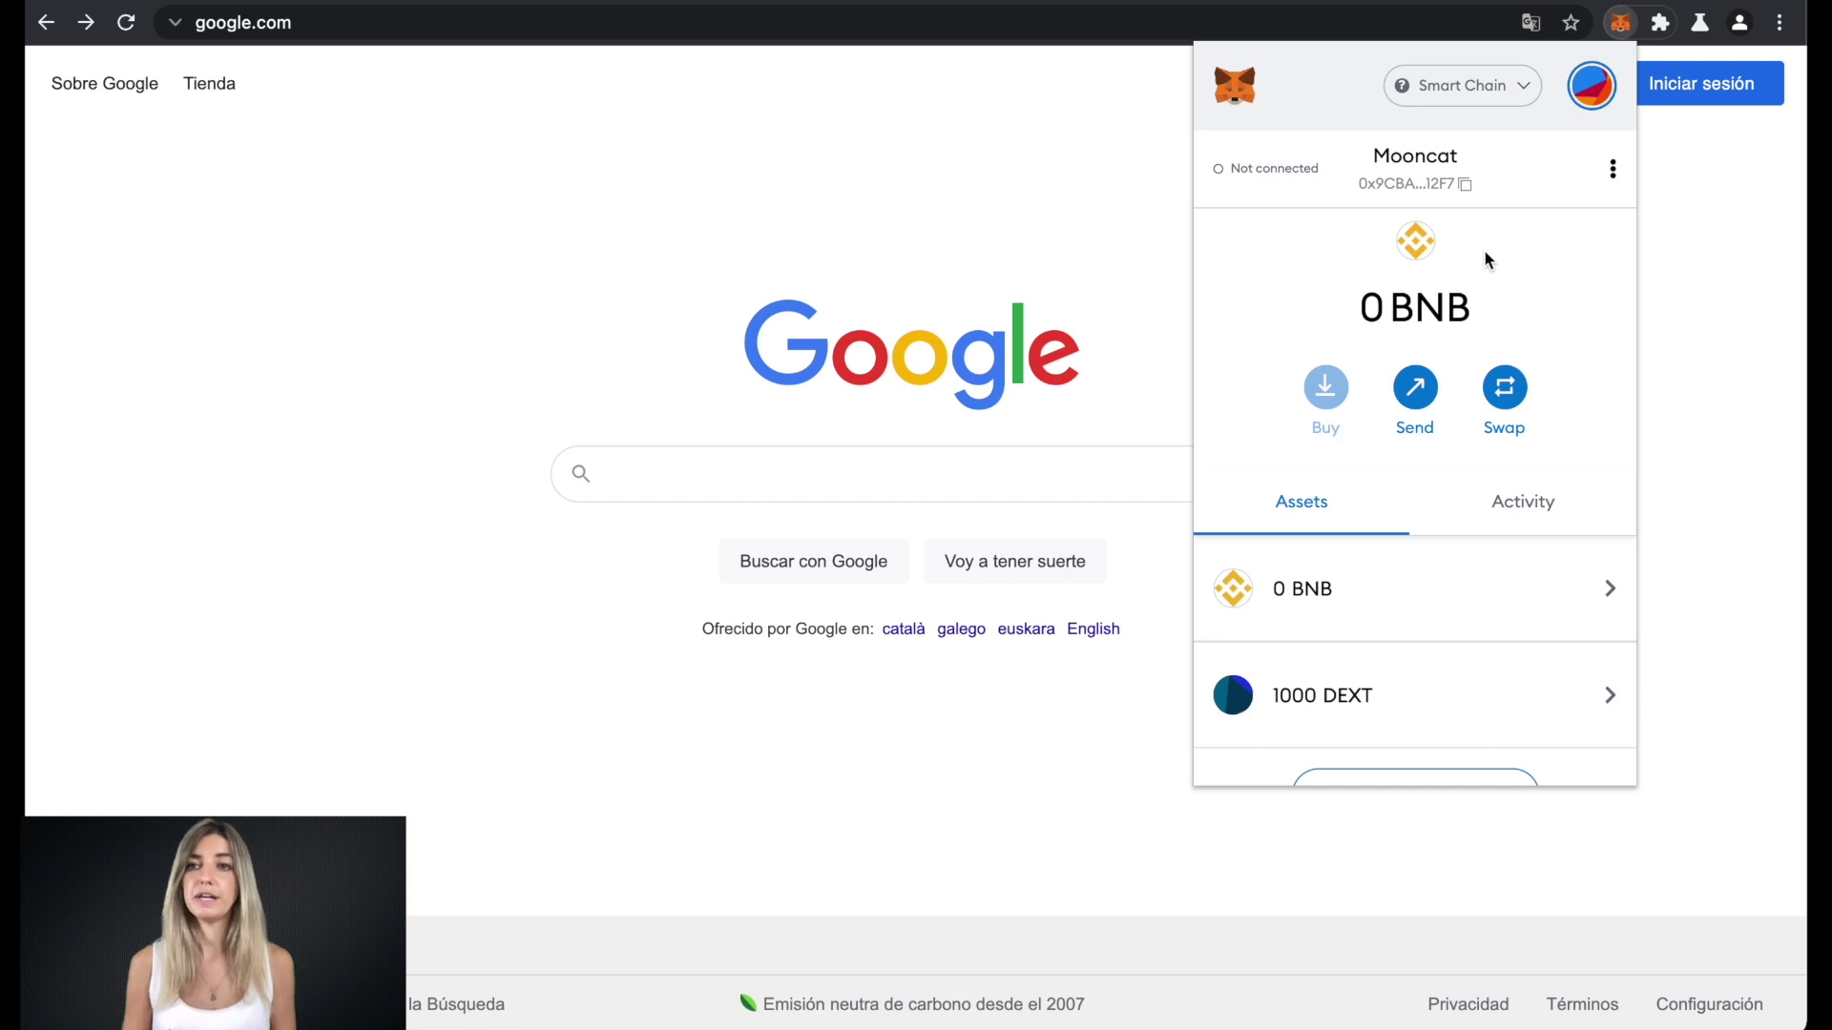
Step: Open MetaMask's Custom RPC form and examine the fields needed to add a network
left_click(1503, 92)
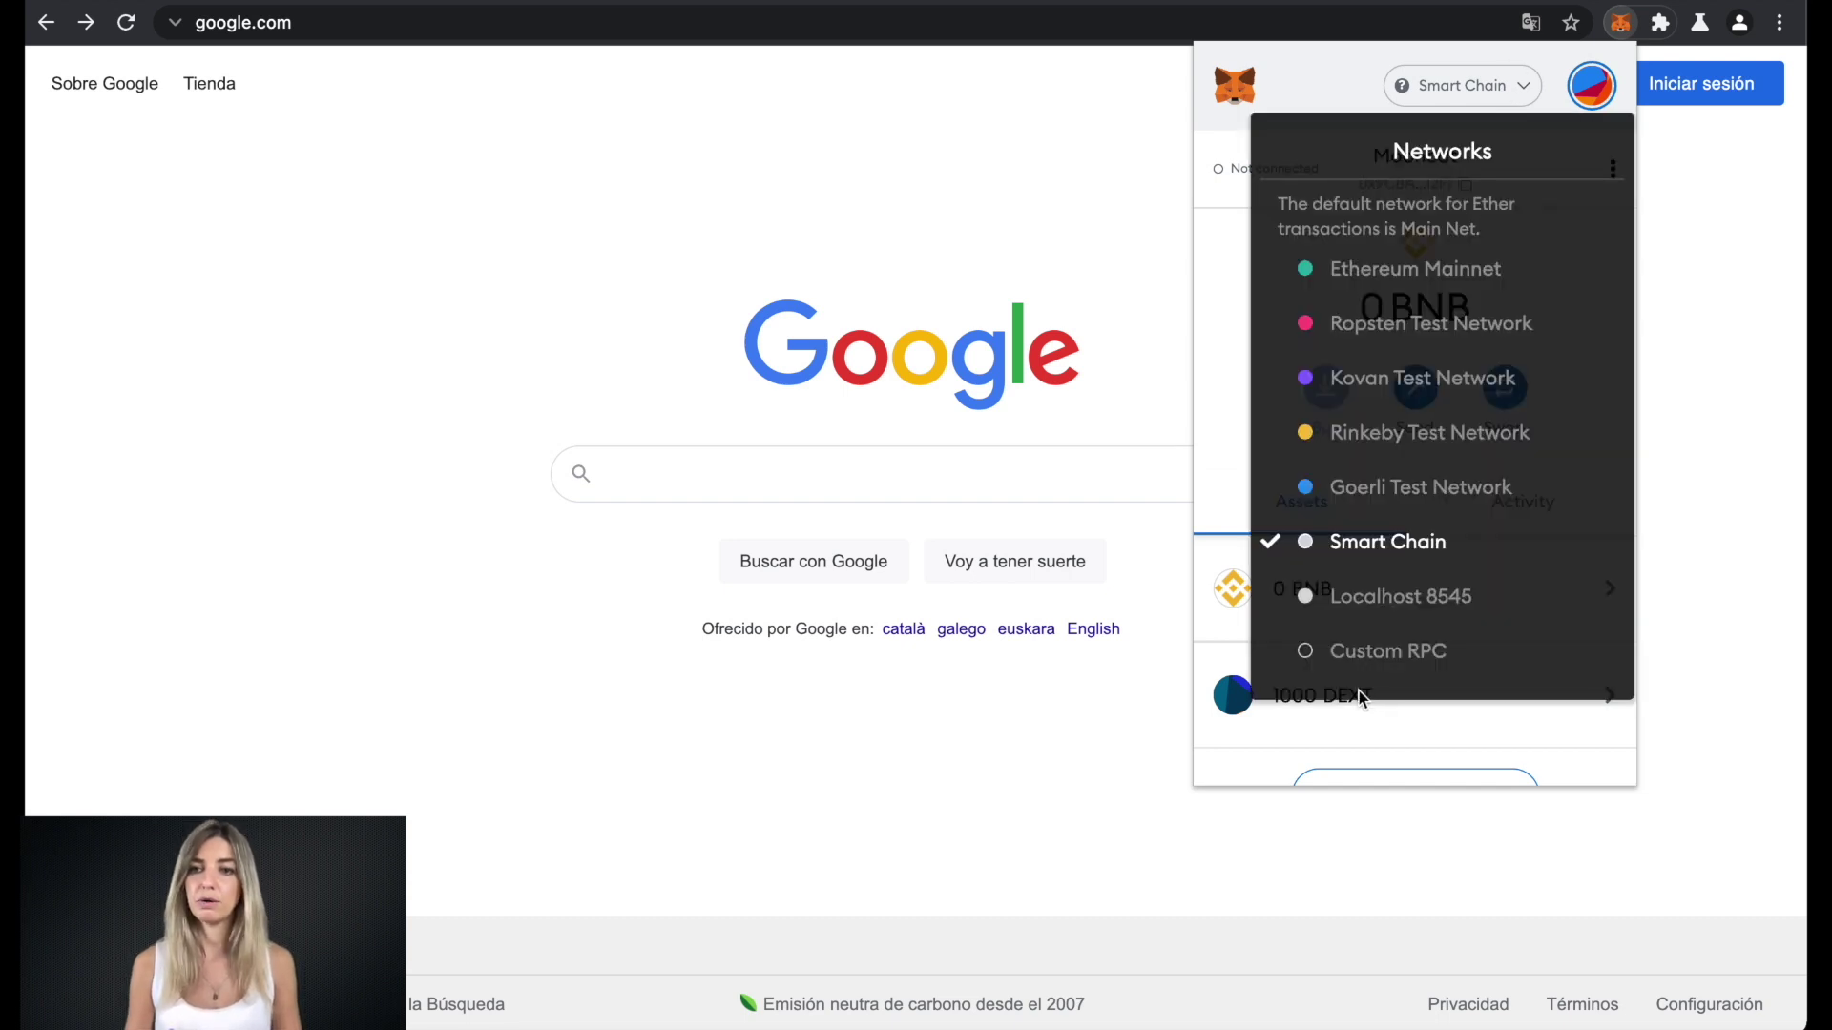
left_click(1451, 655)
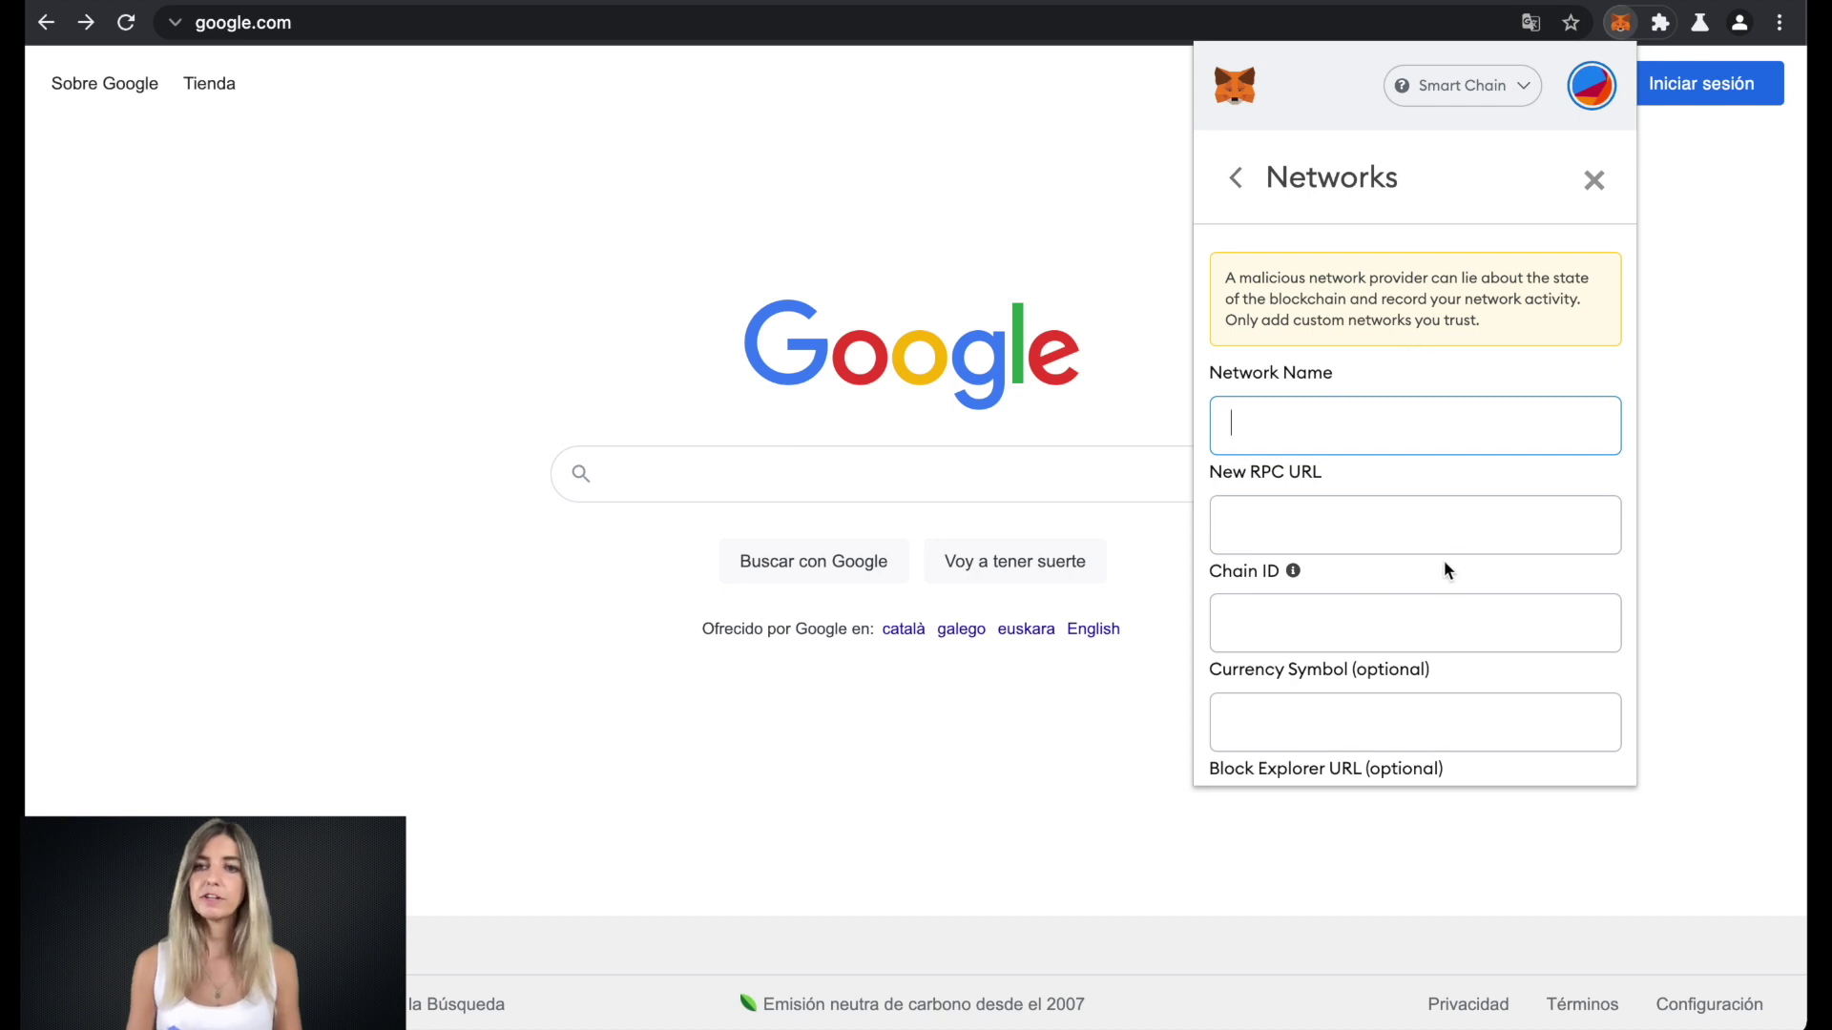
scroll(1431, 610, "down", 3)
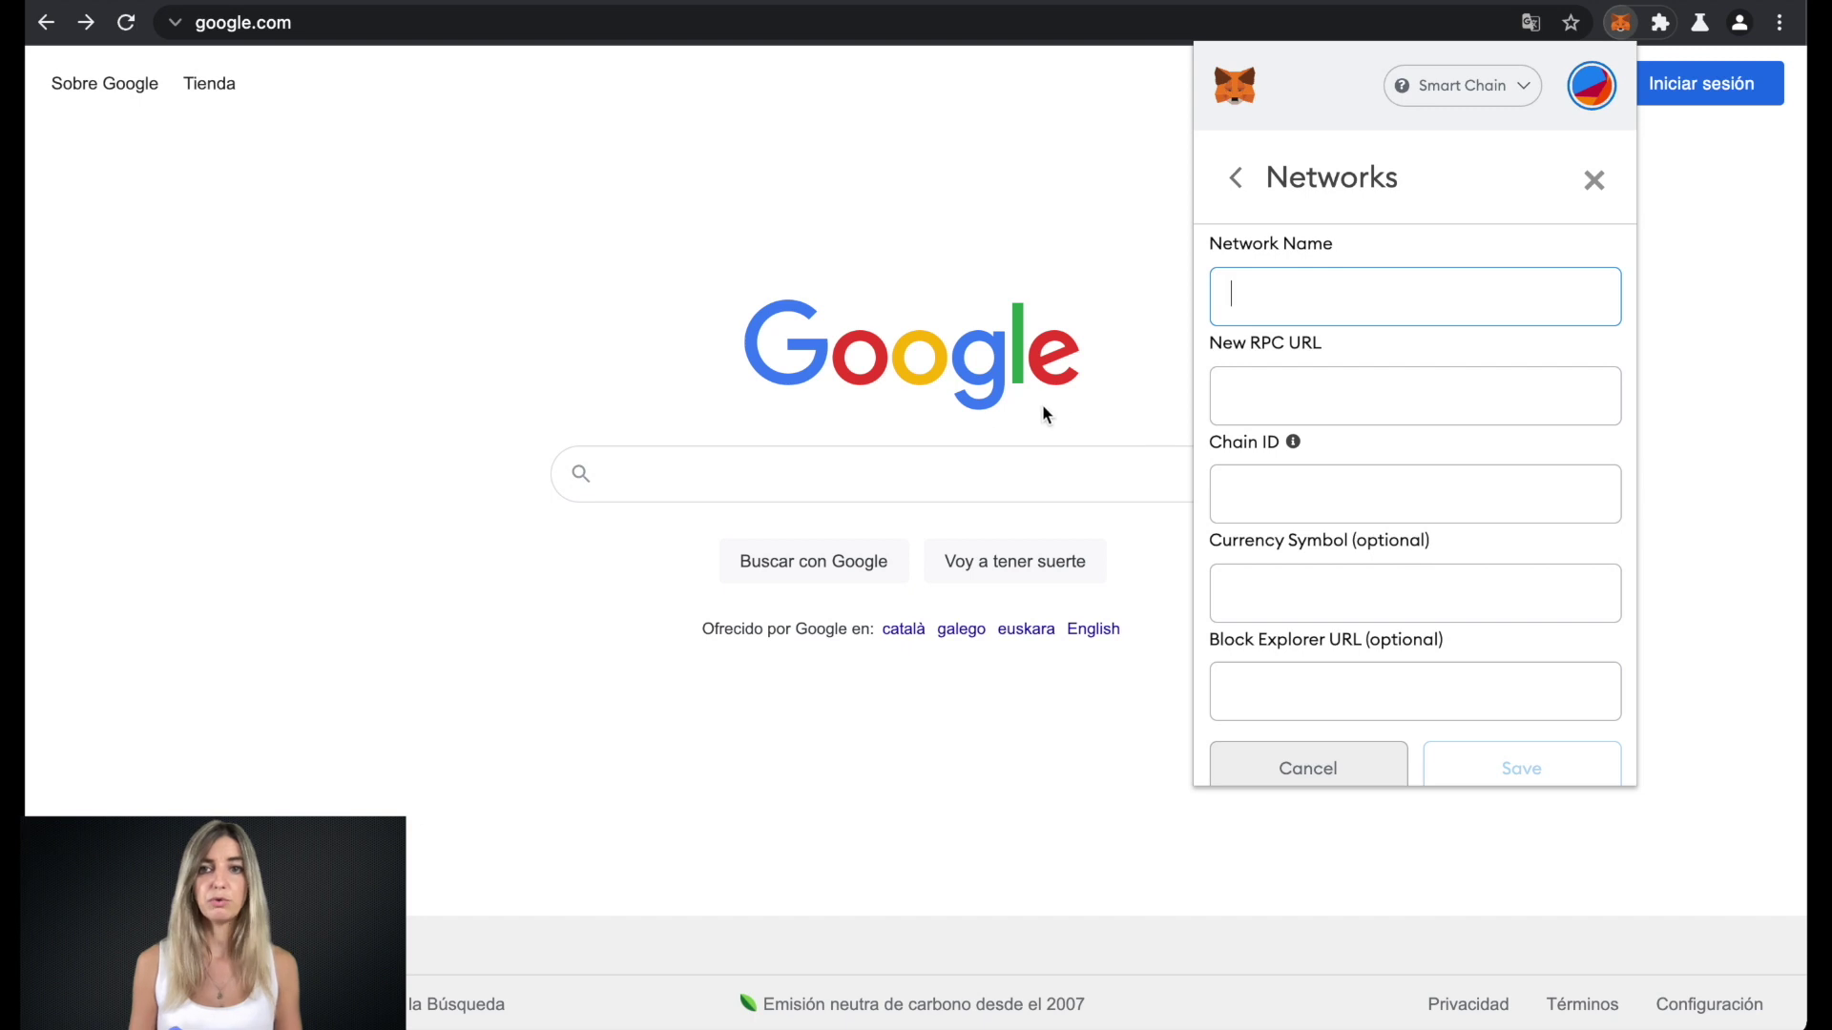
Step: Search Google for "matic rpc" and open the Matic Network docs page about RPC
left_click(866, 459)
left_click(867, 460)
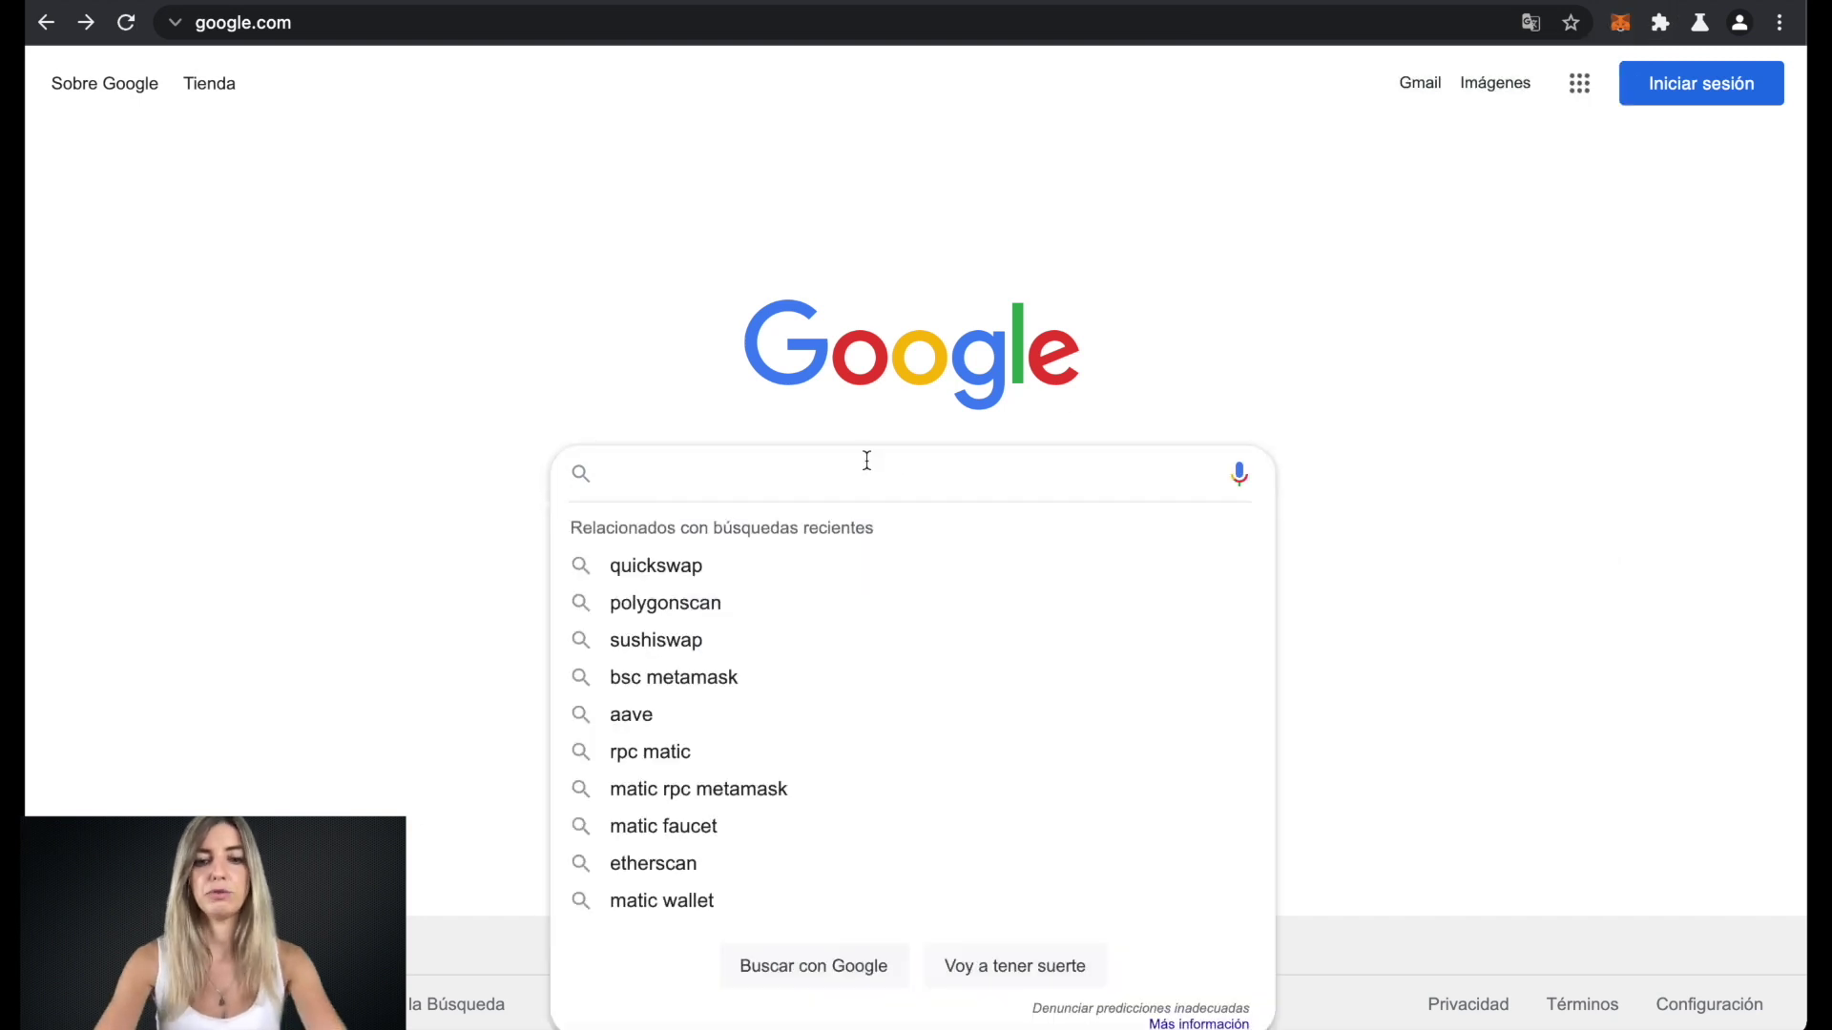
type("matic ")
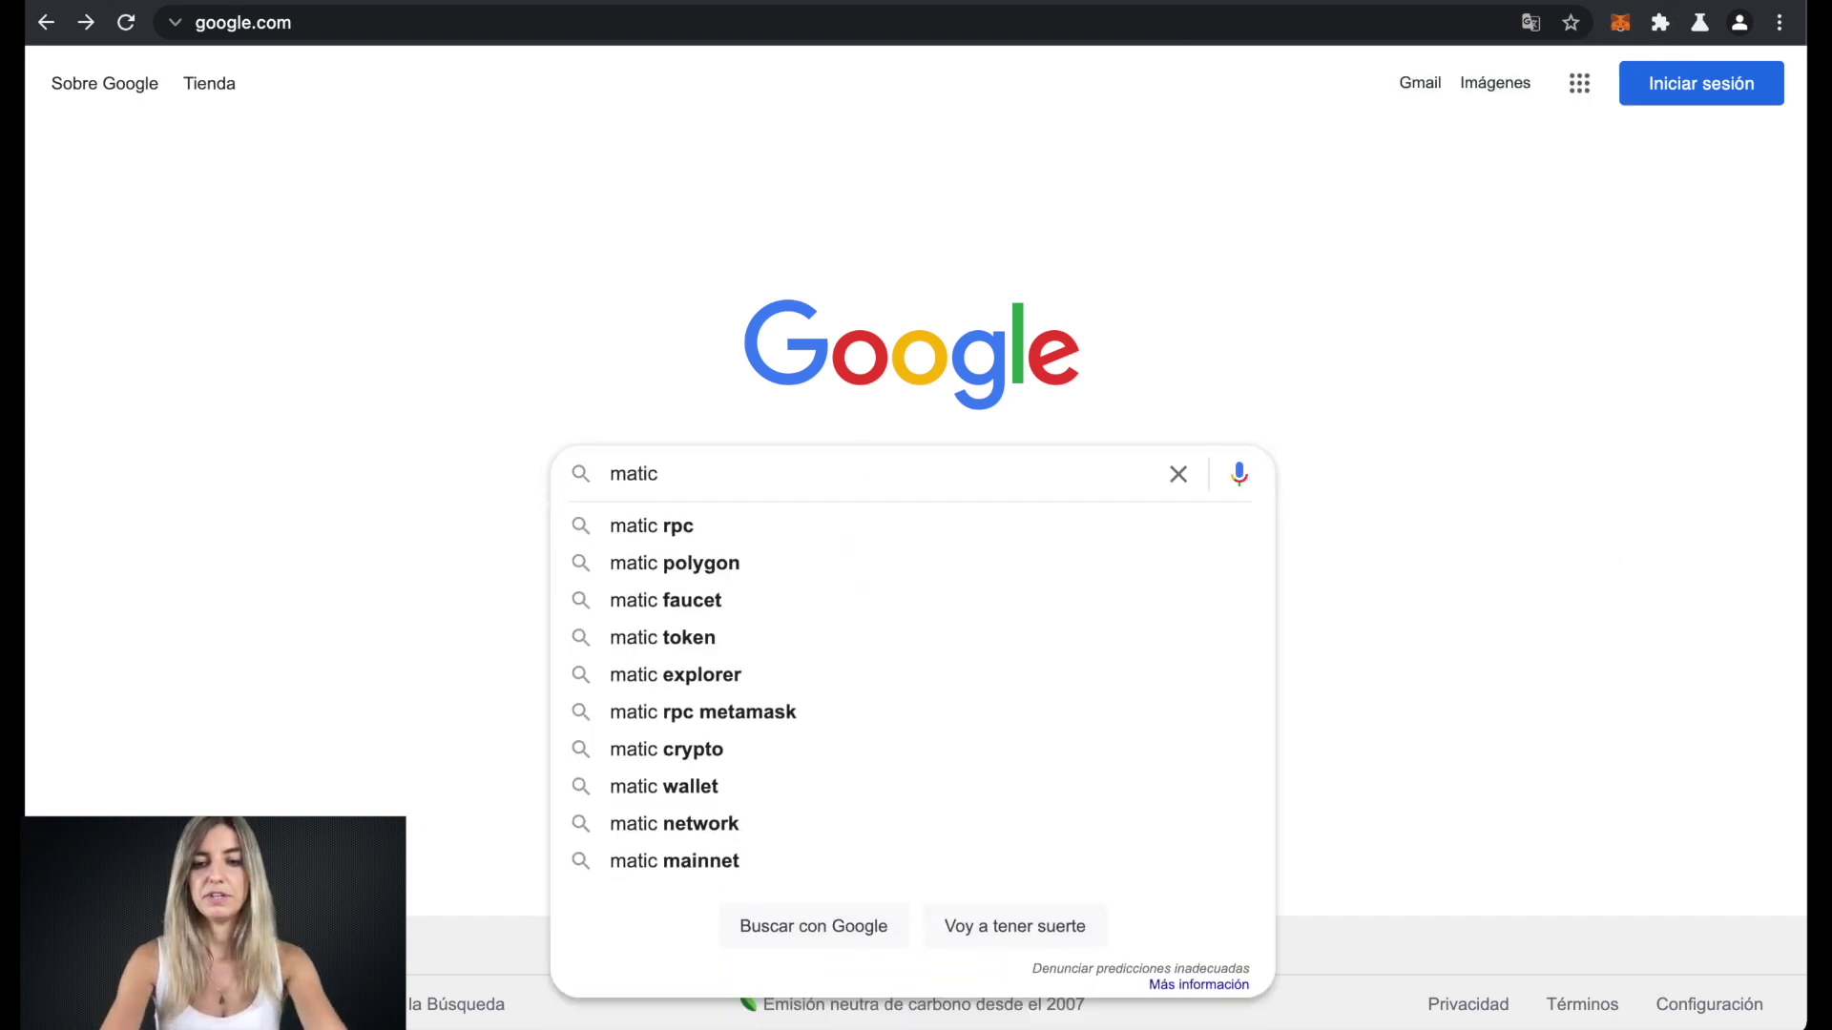
type("rpc")
key("Return")
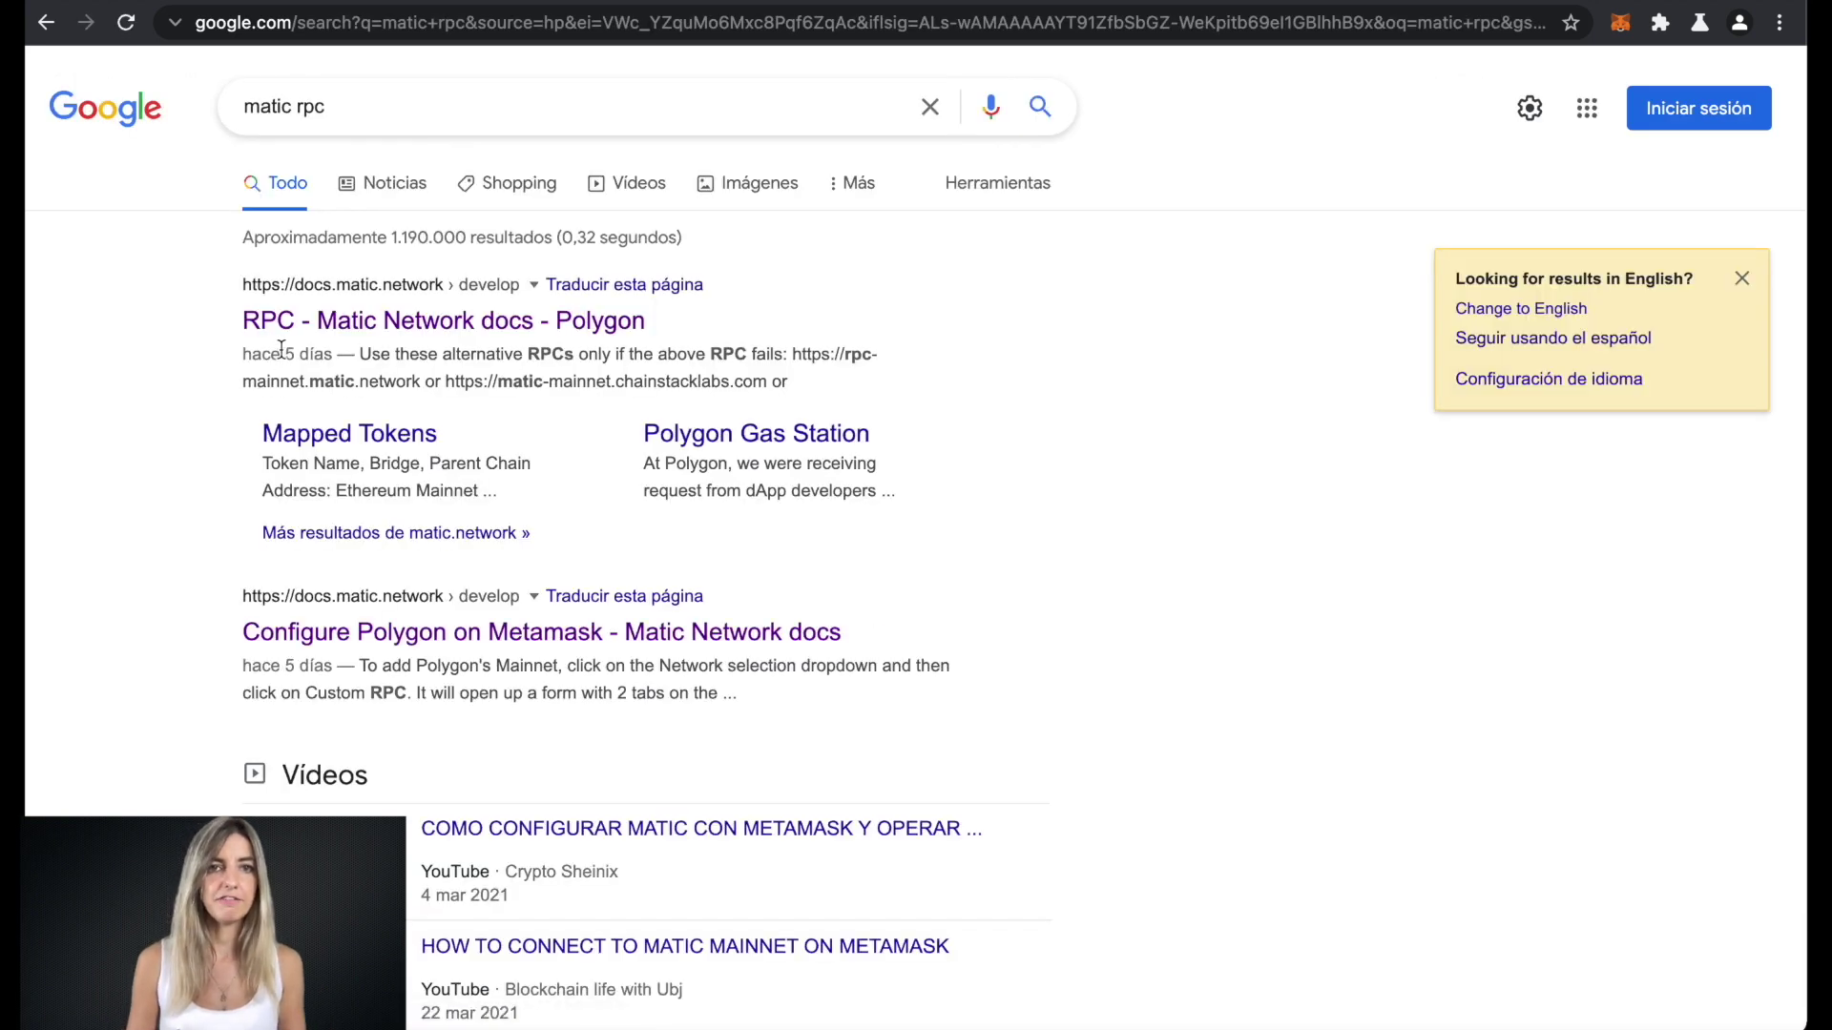
left_click(467, 325)
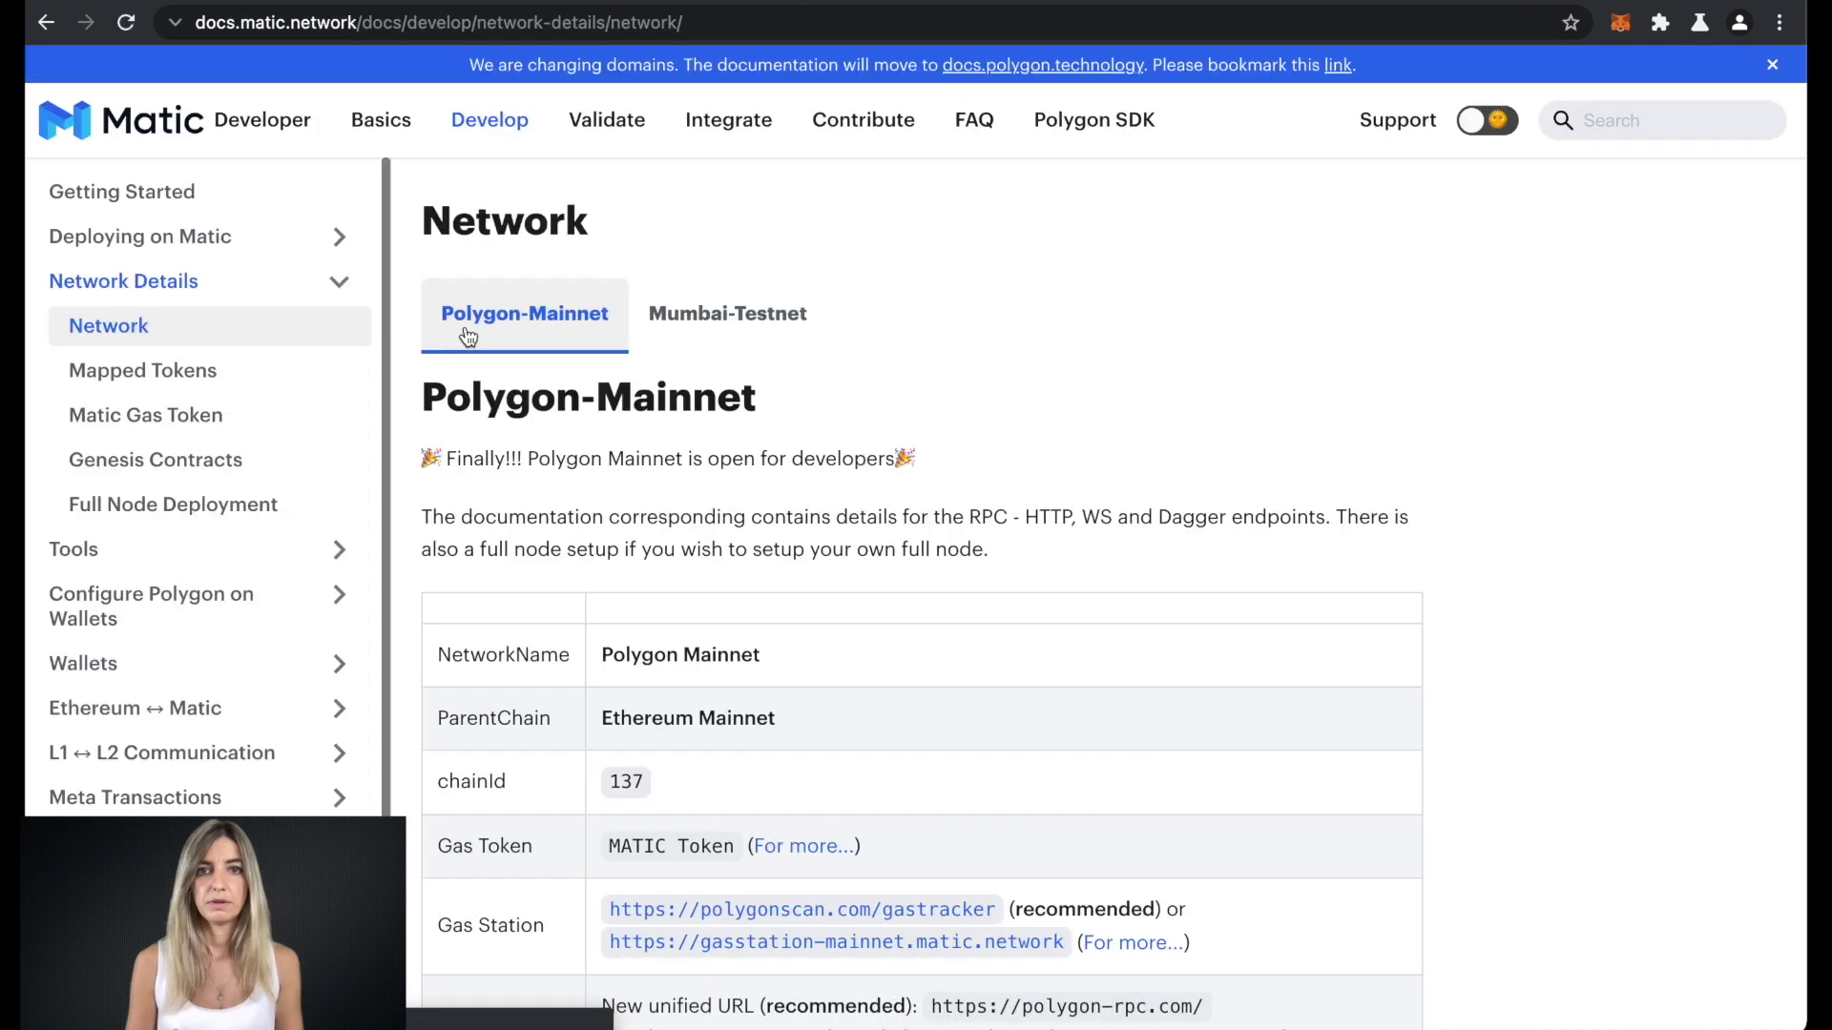
Step: Open the Configure Polygon on Metamask guide within the Matic developer documentation
left_click(164, 615)
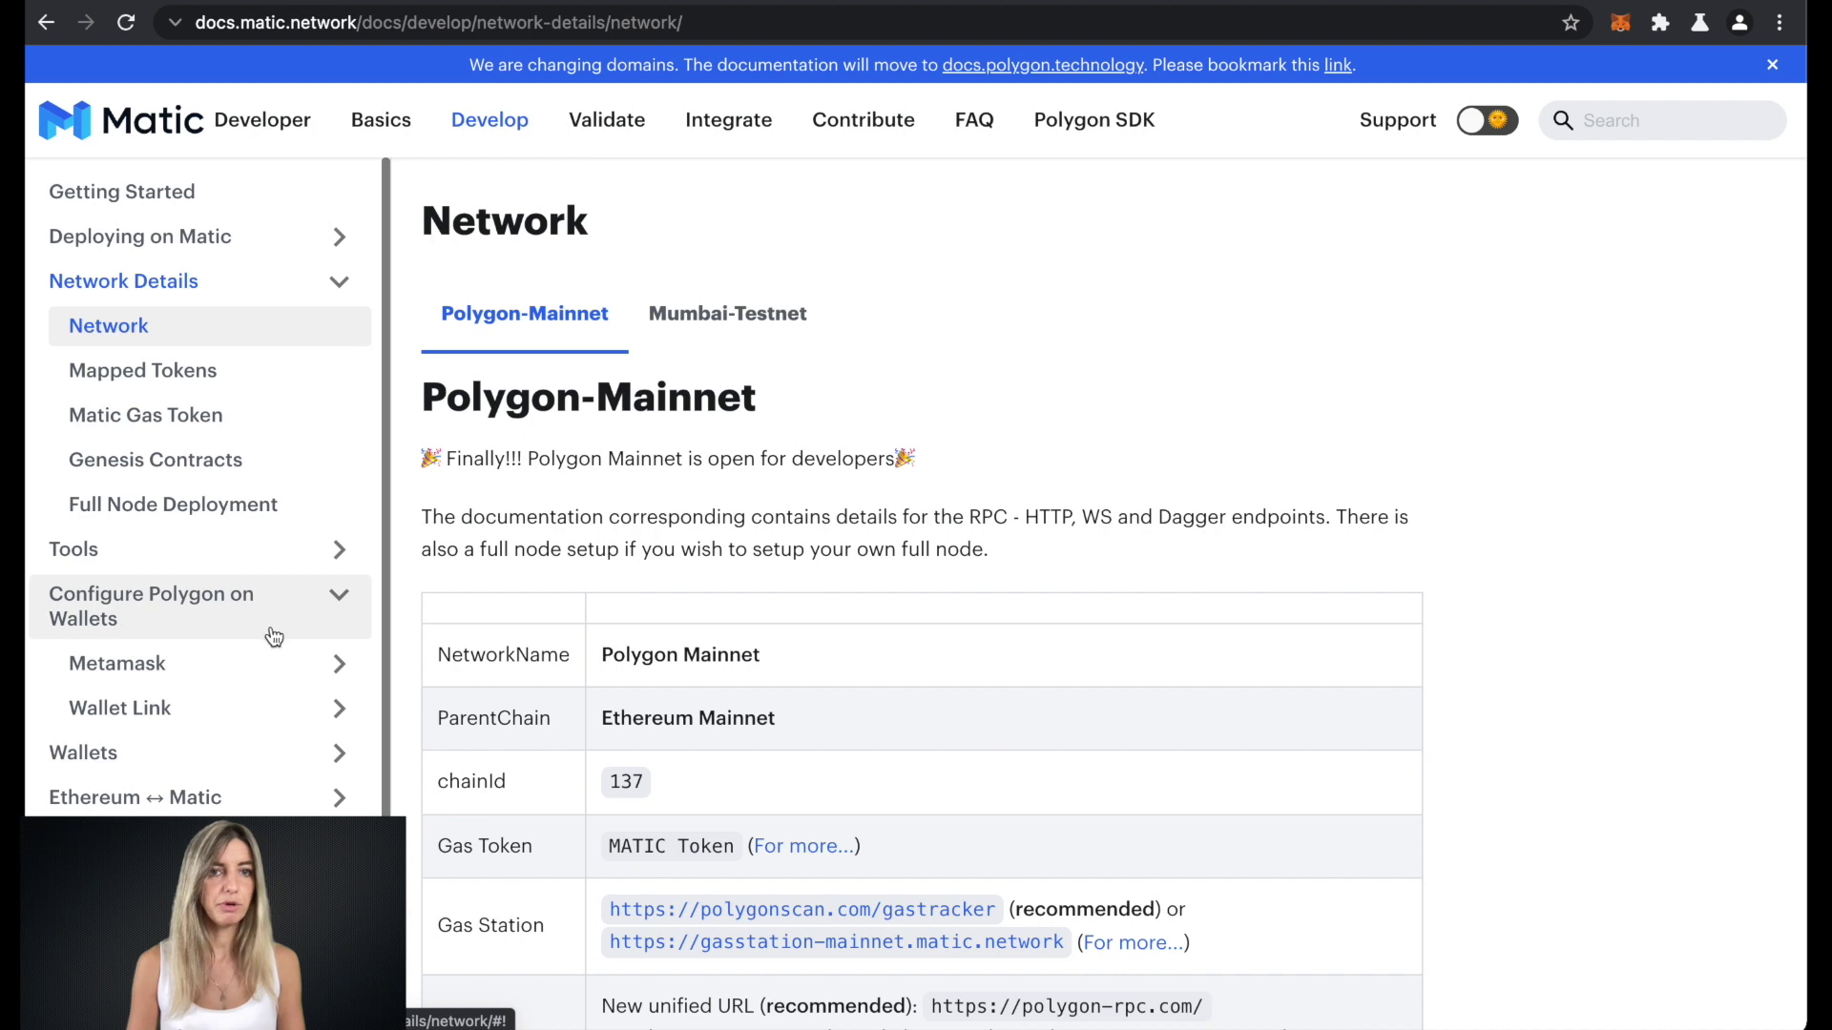
left_click(105, 668)
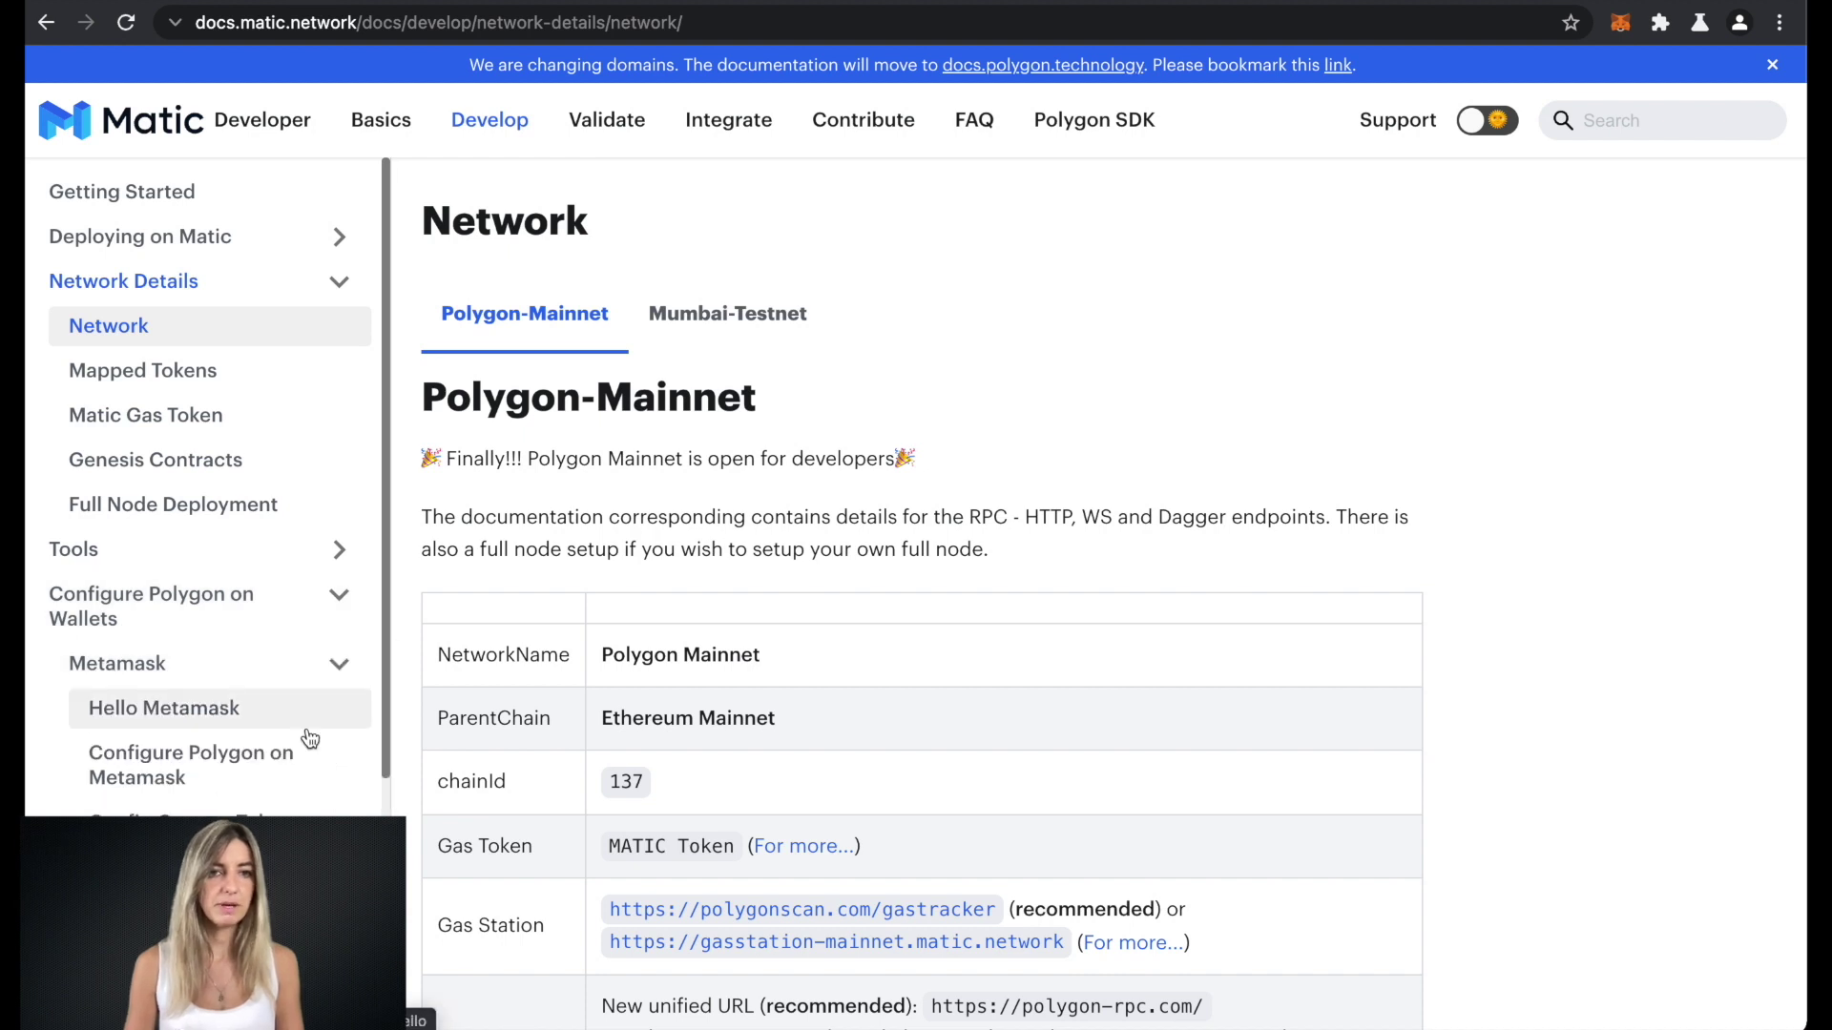
left_click(153, 783)
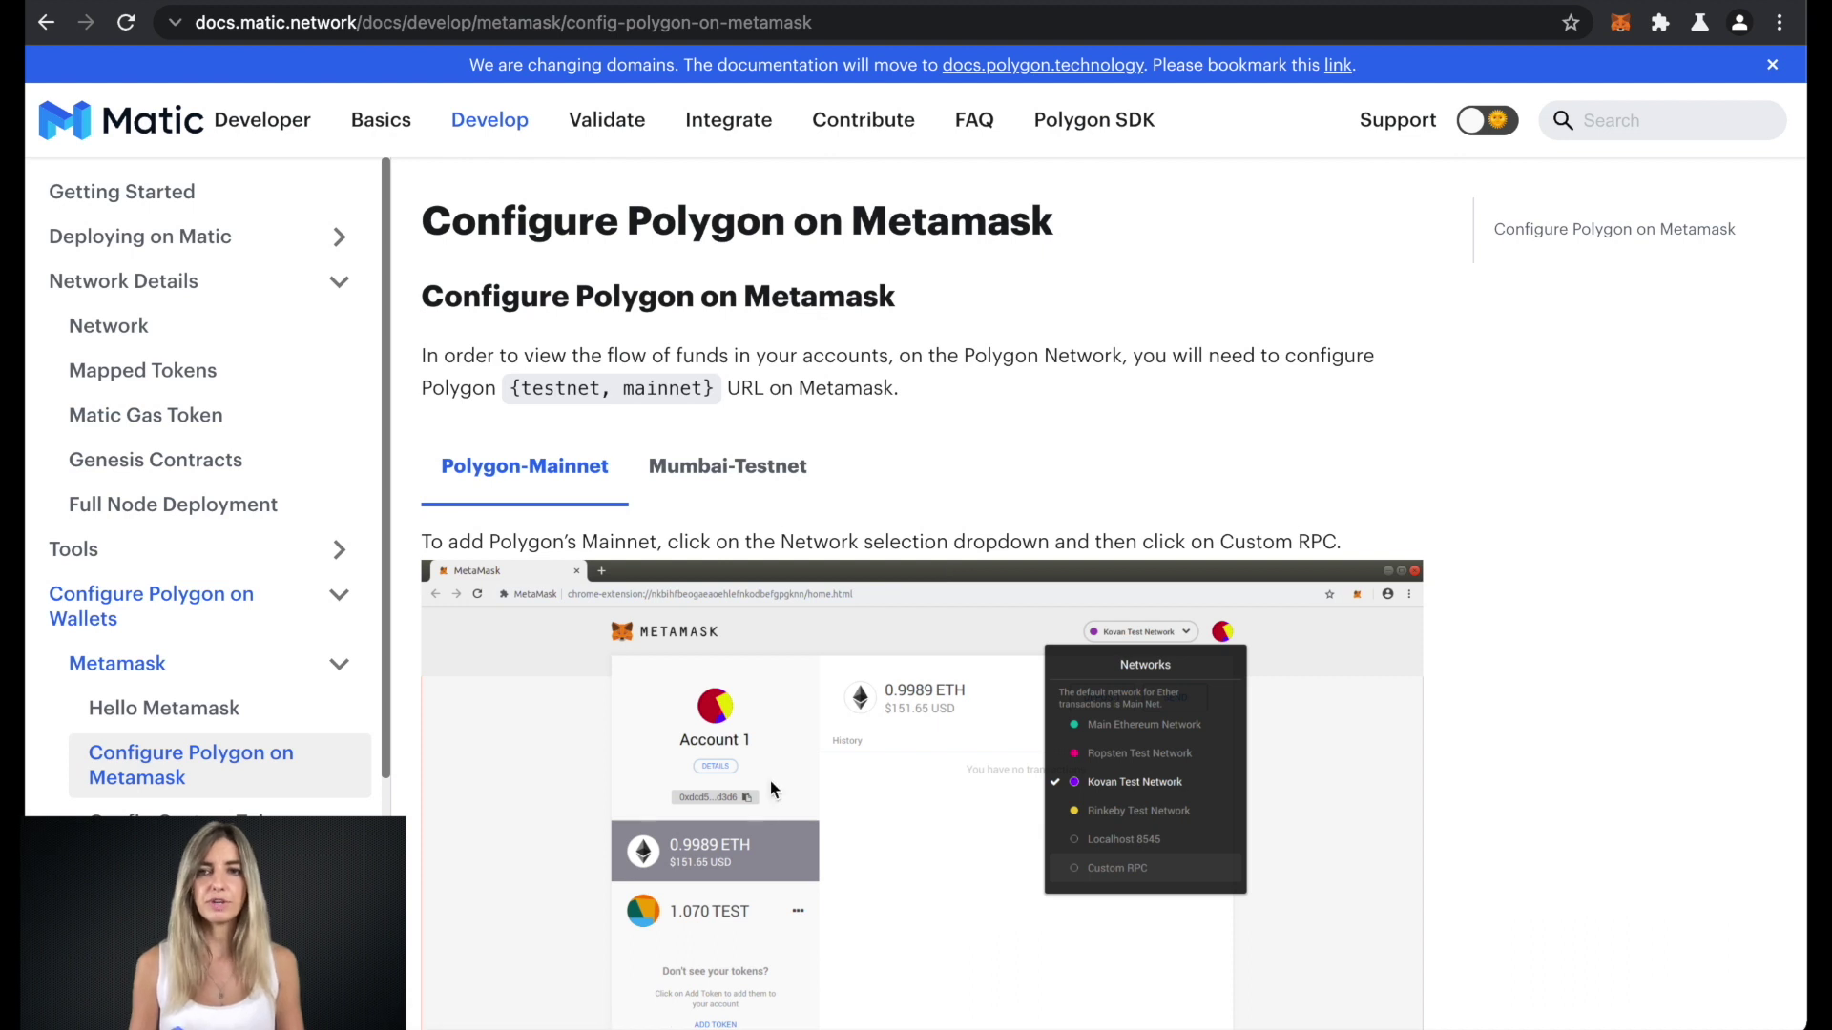
scroll(641, 740, "down", 9)
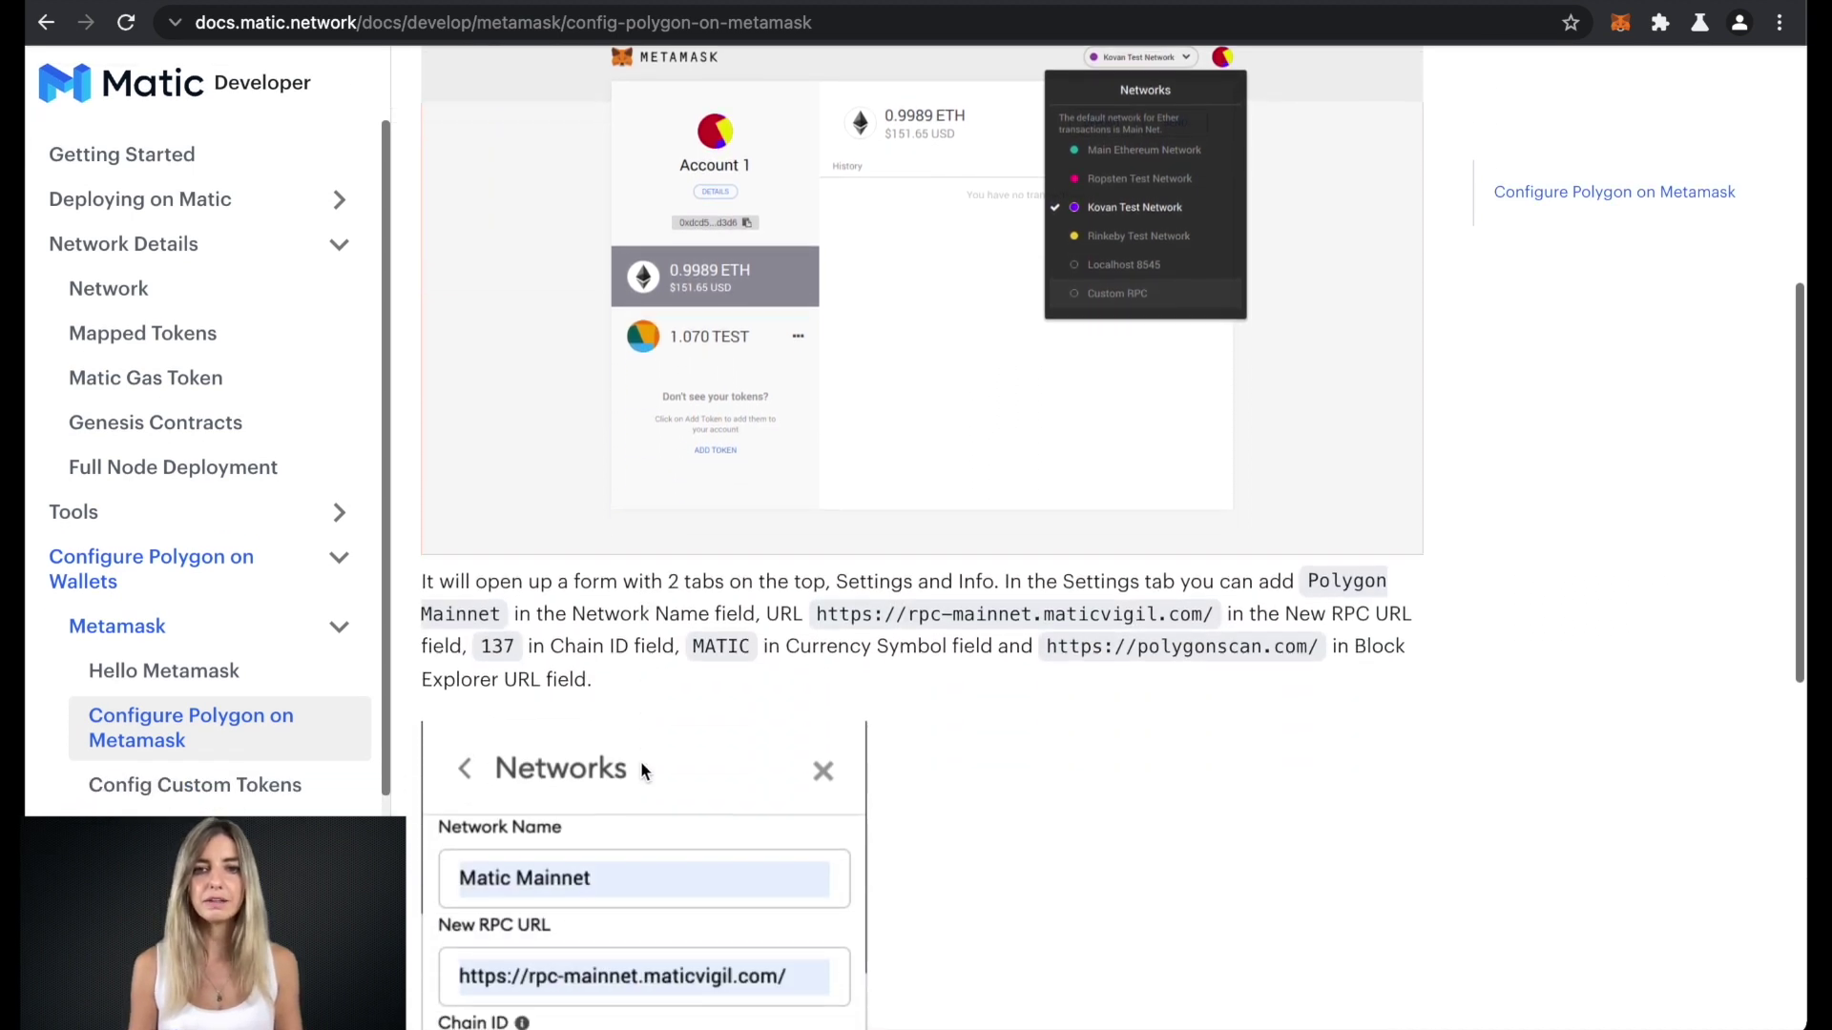
scroll(638, 772, "down", 3)
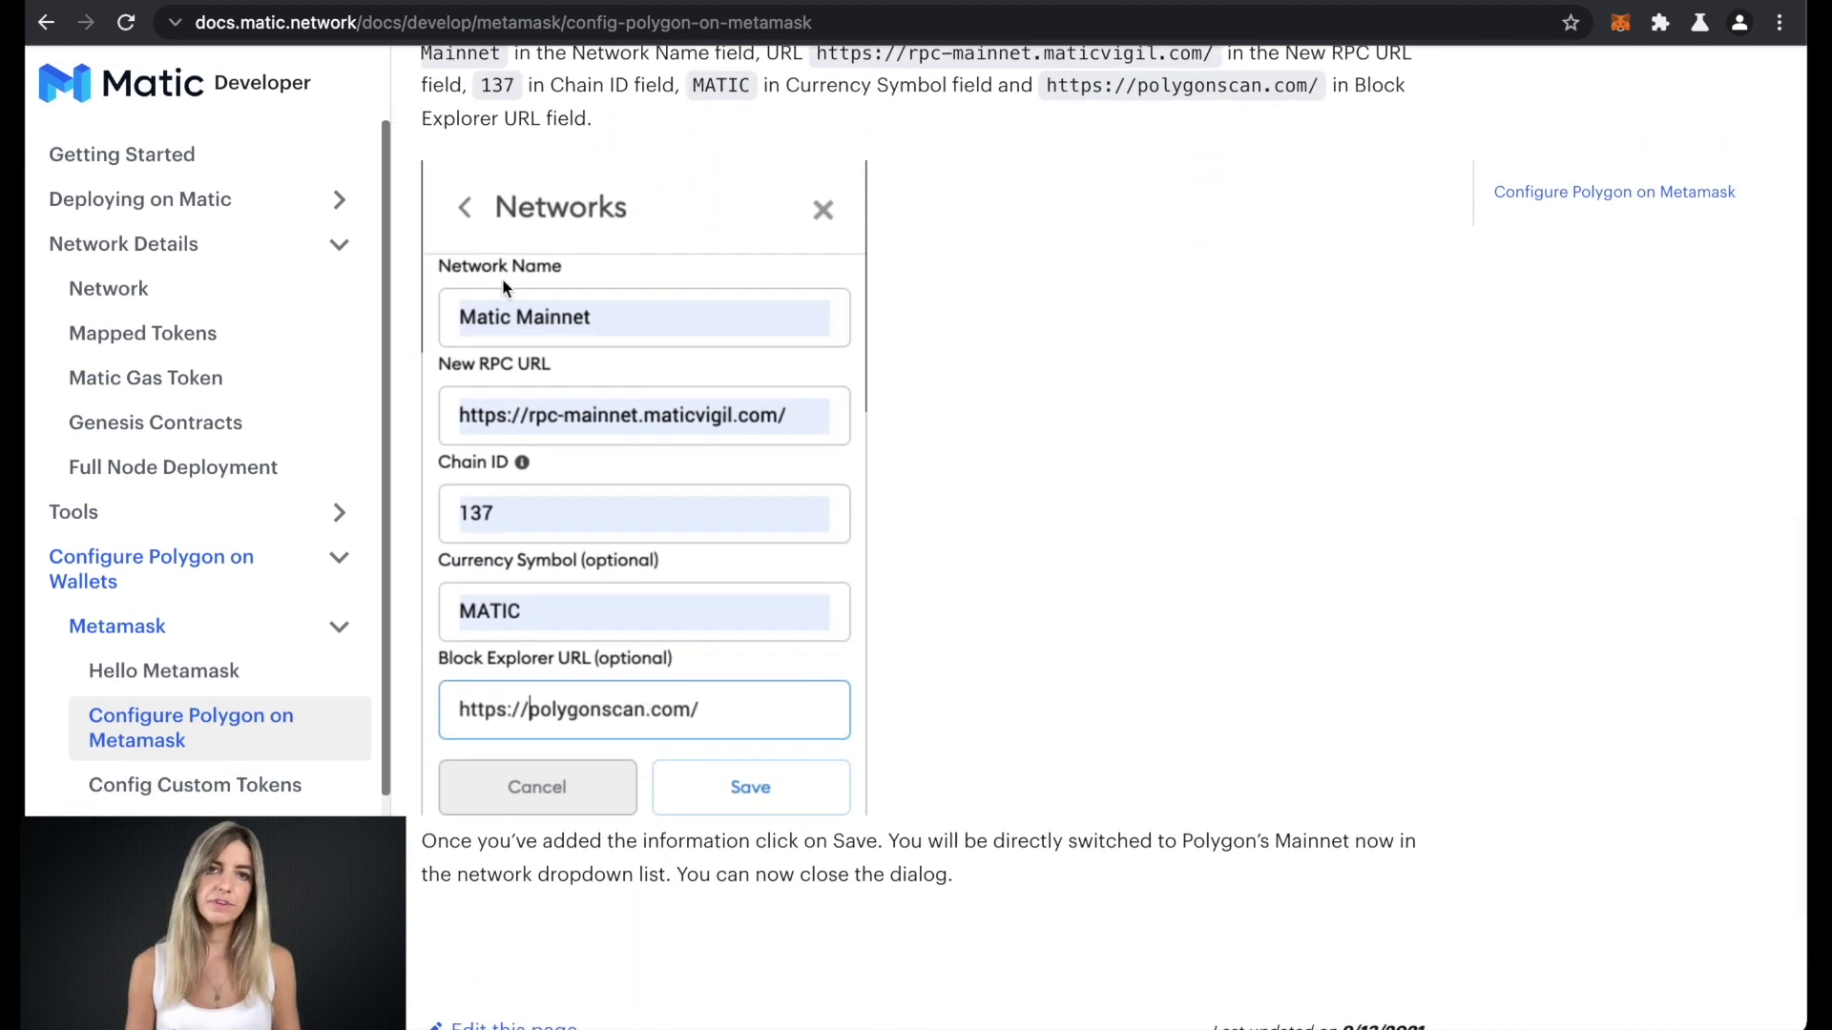
scroll(1116, 430, "up", 2)
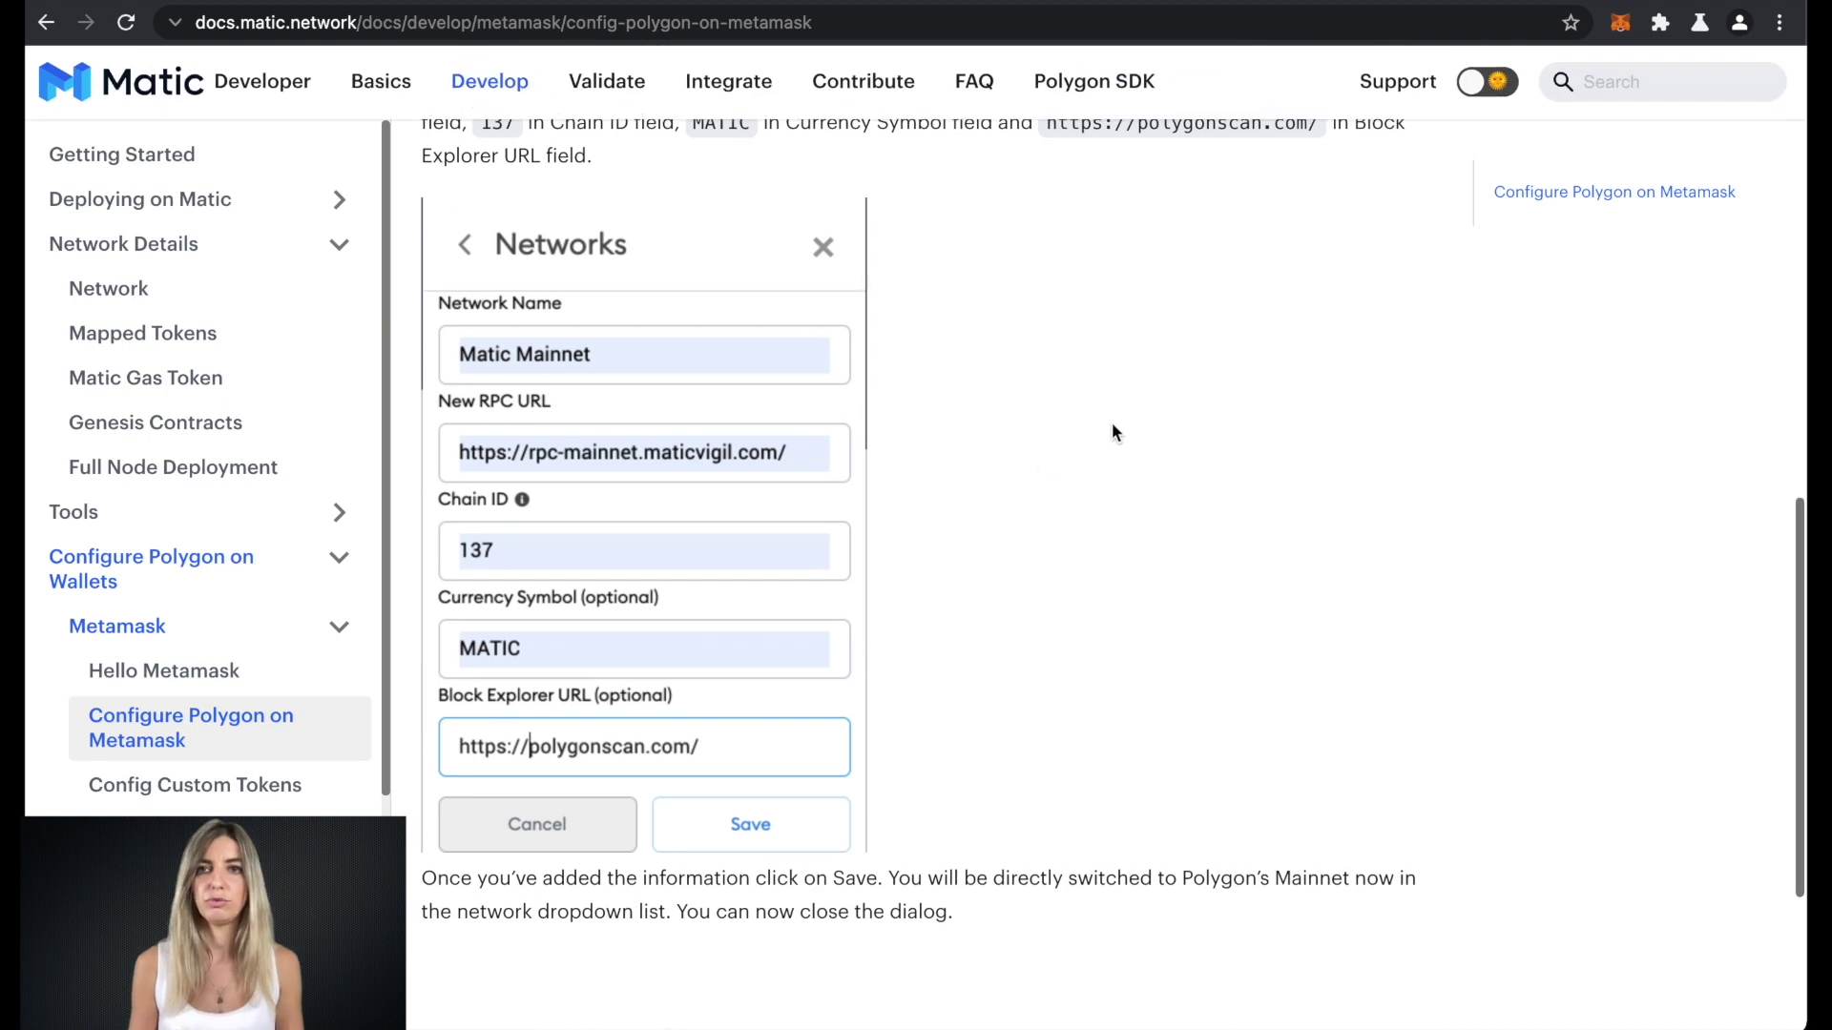
left_click_drag(1212, 145, 818, 145)
key("ctrl+c")
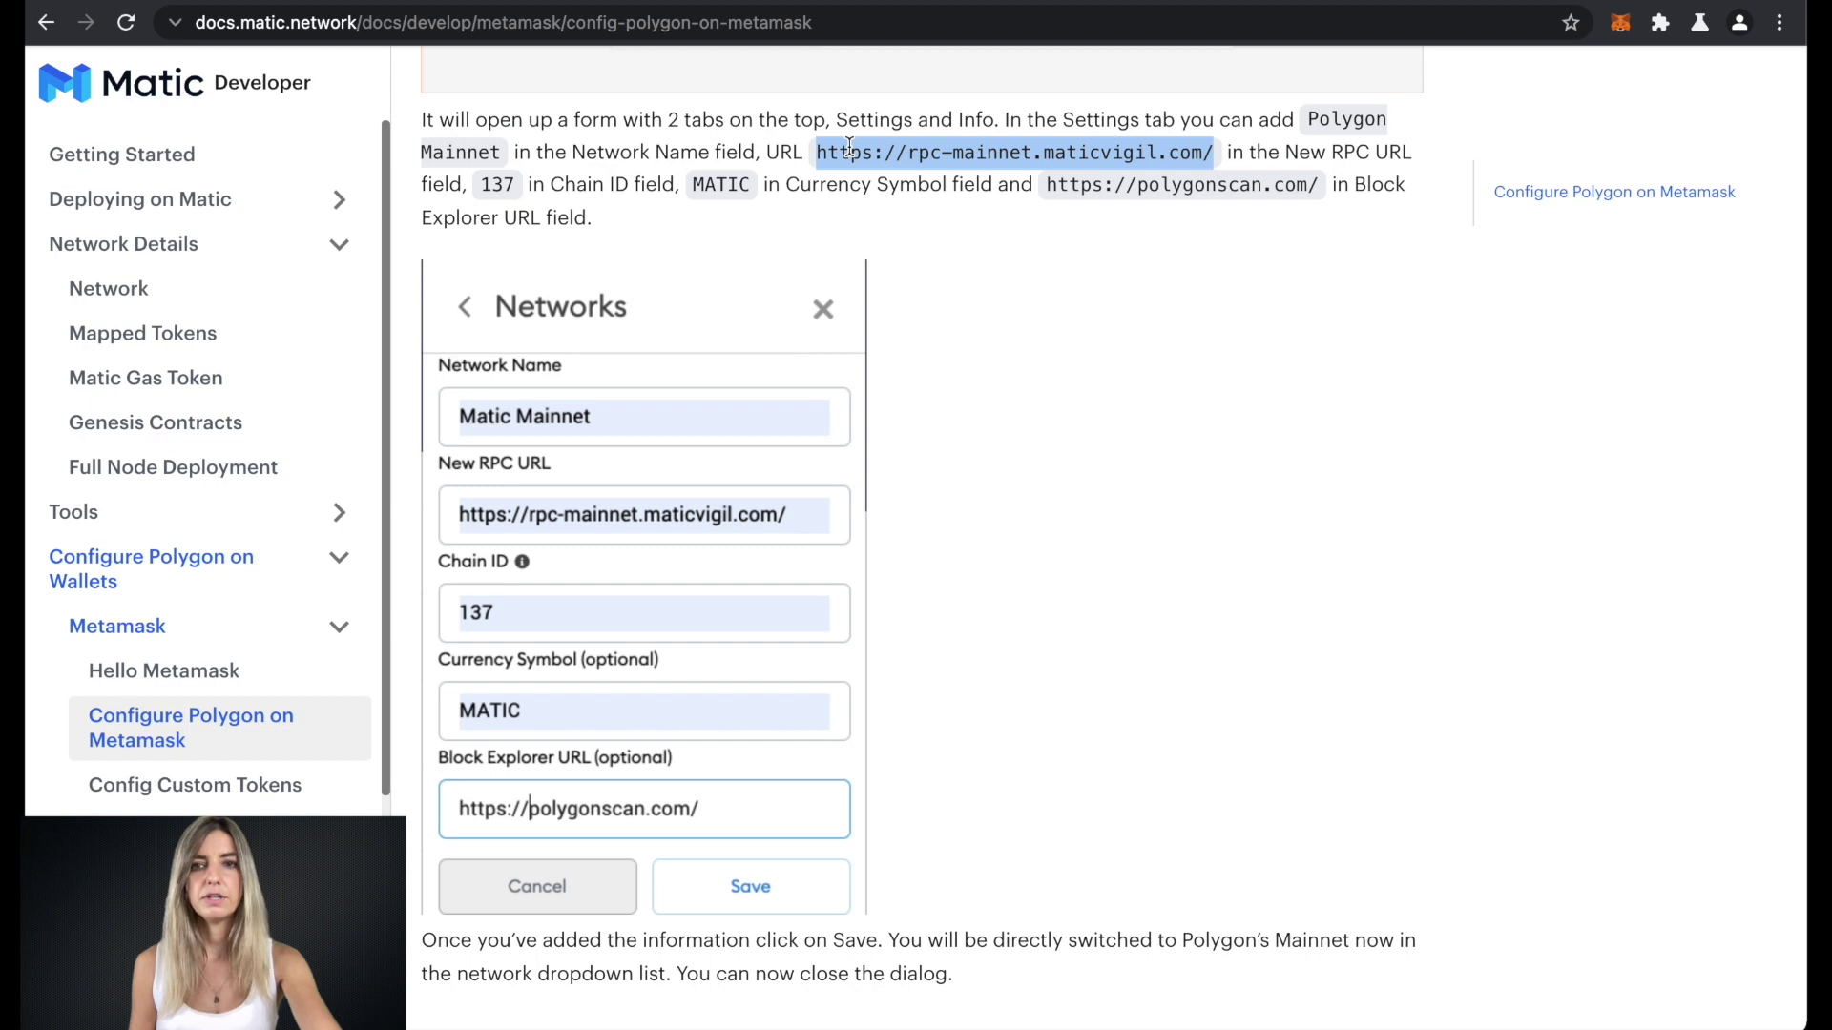
left_click(1620, 22)
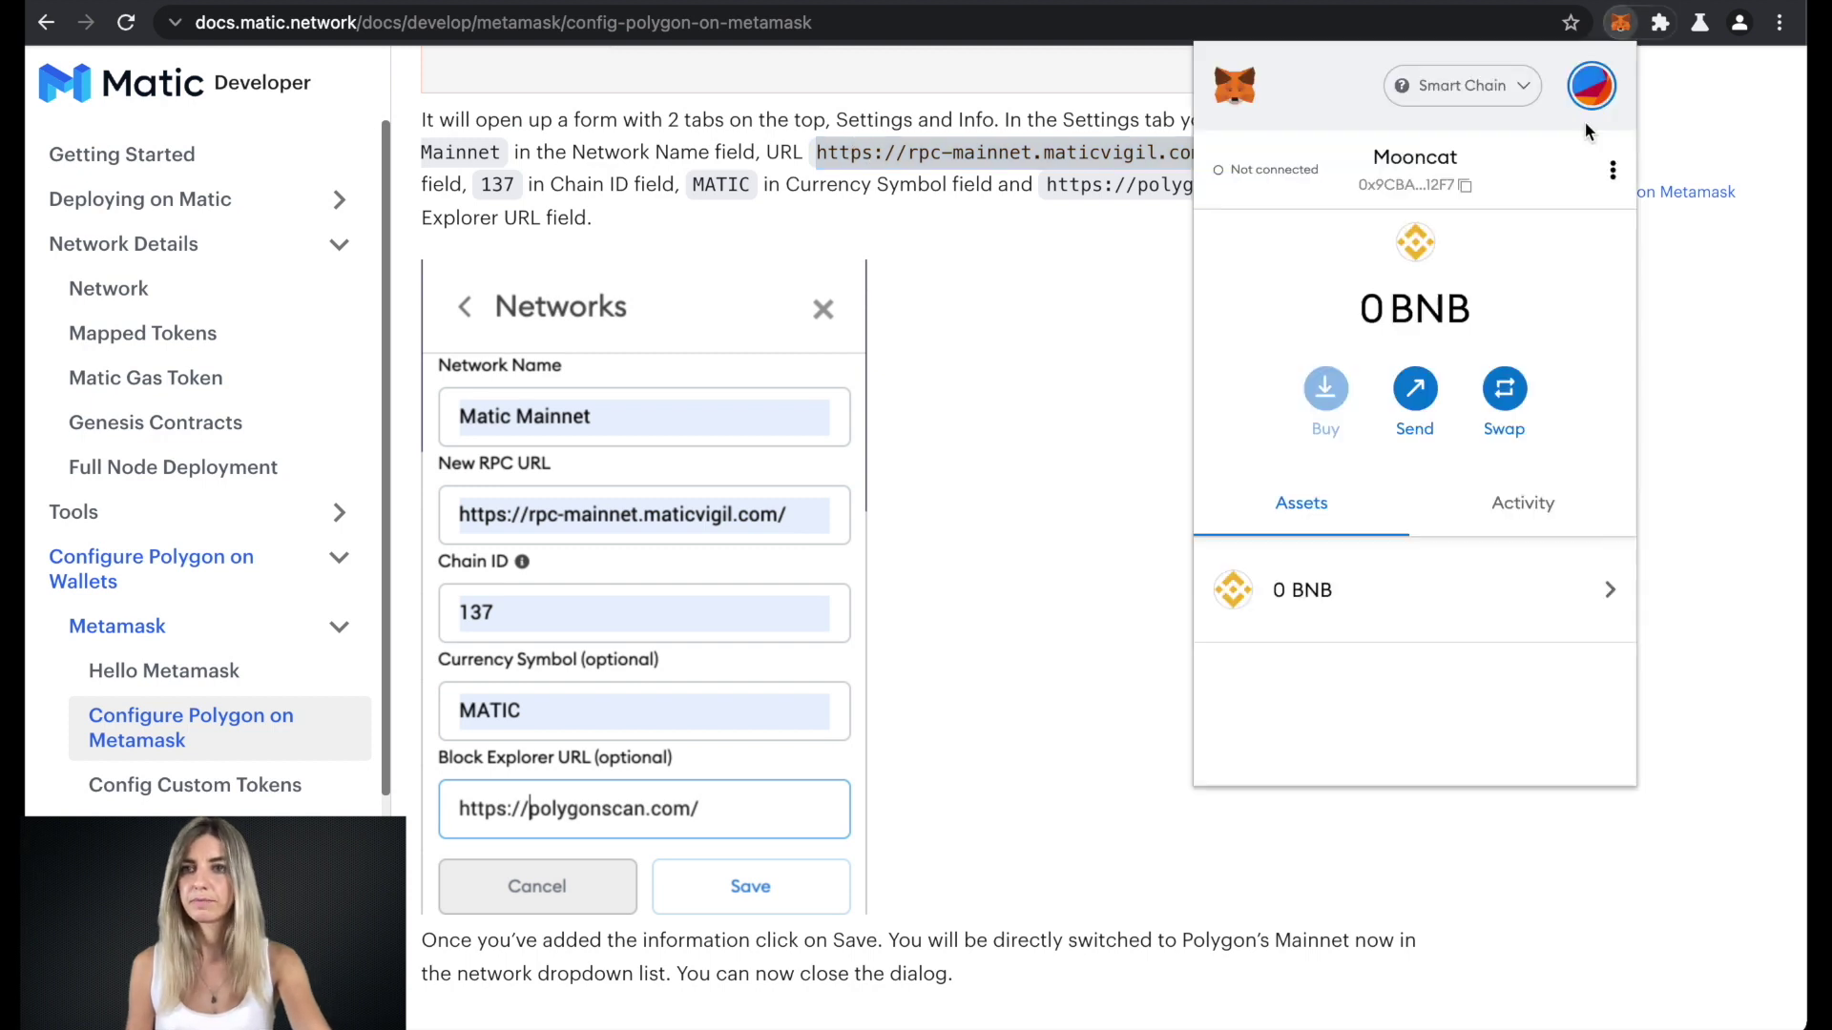
left_click(1474, 85)
left_click(1385, 653)
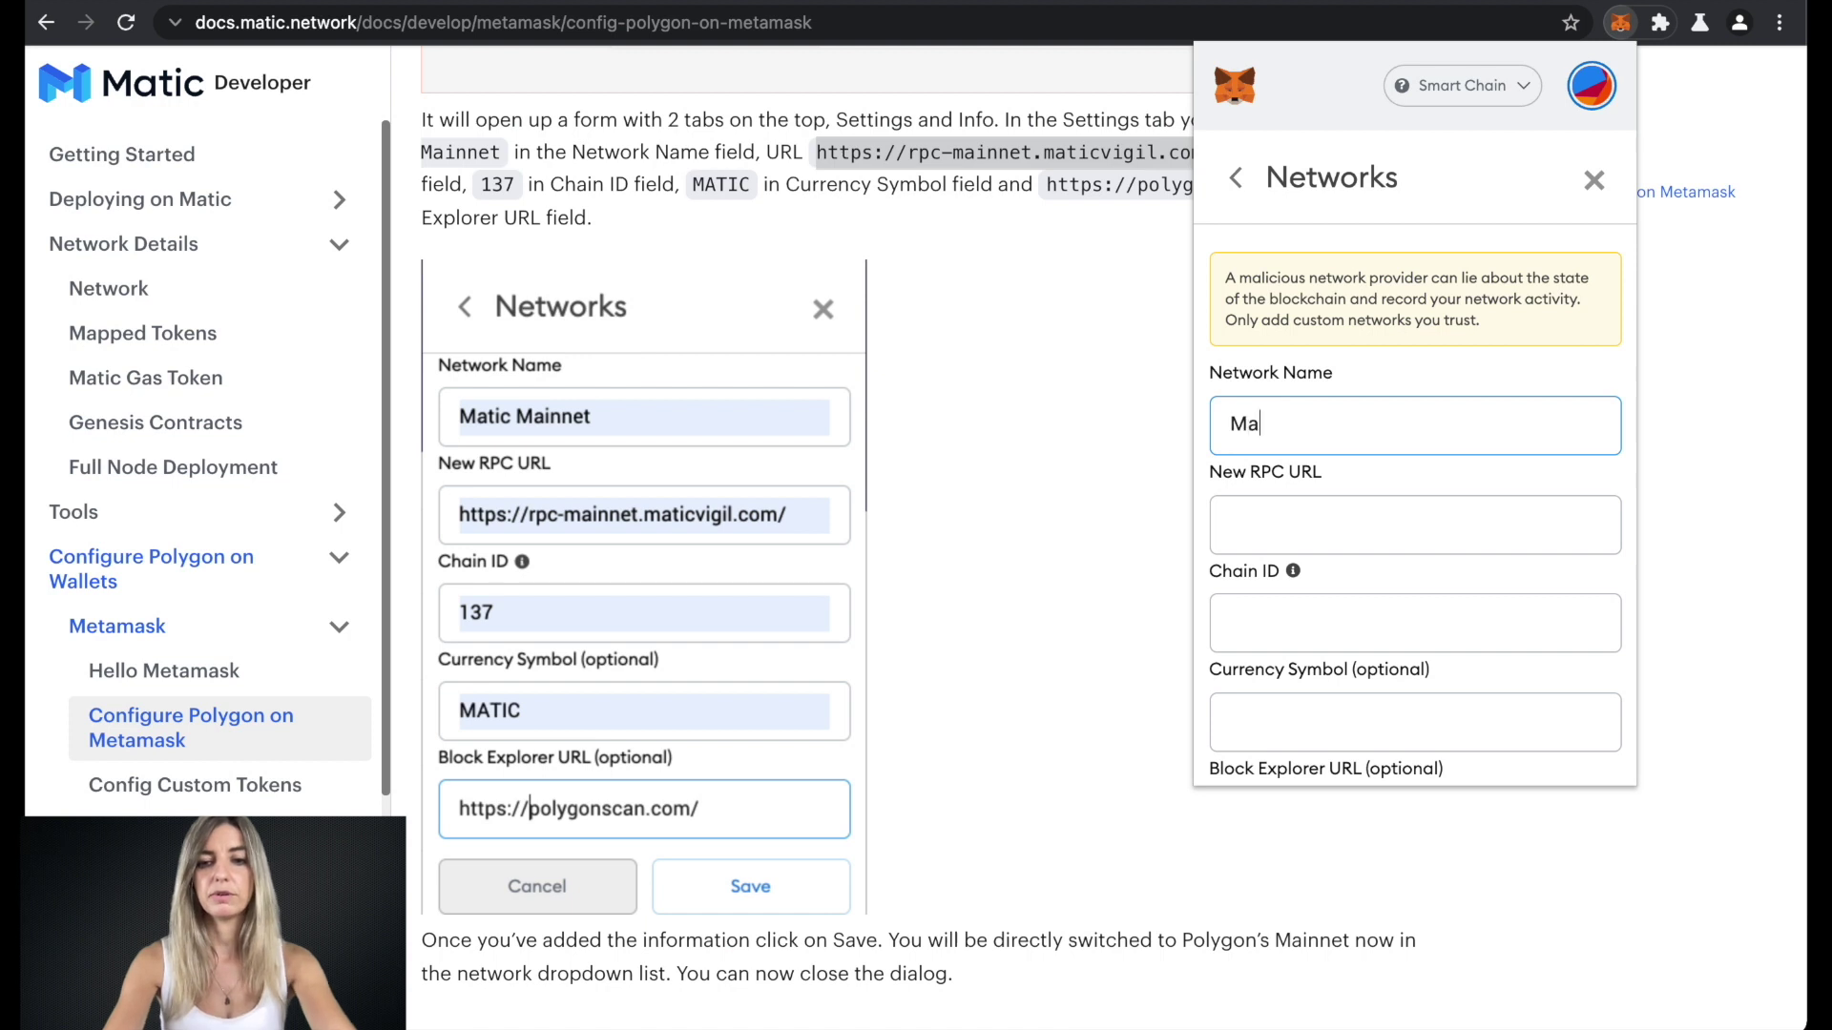
type("Matic Mainnet")
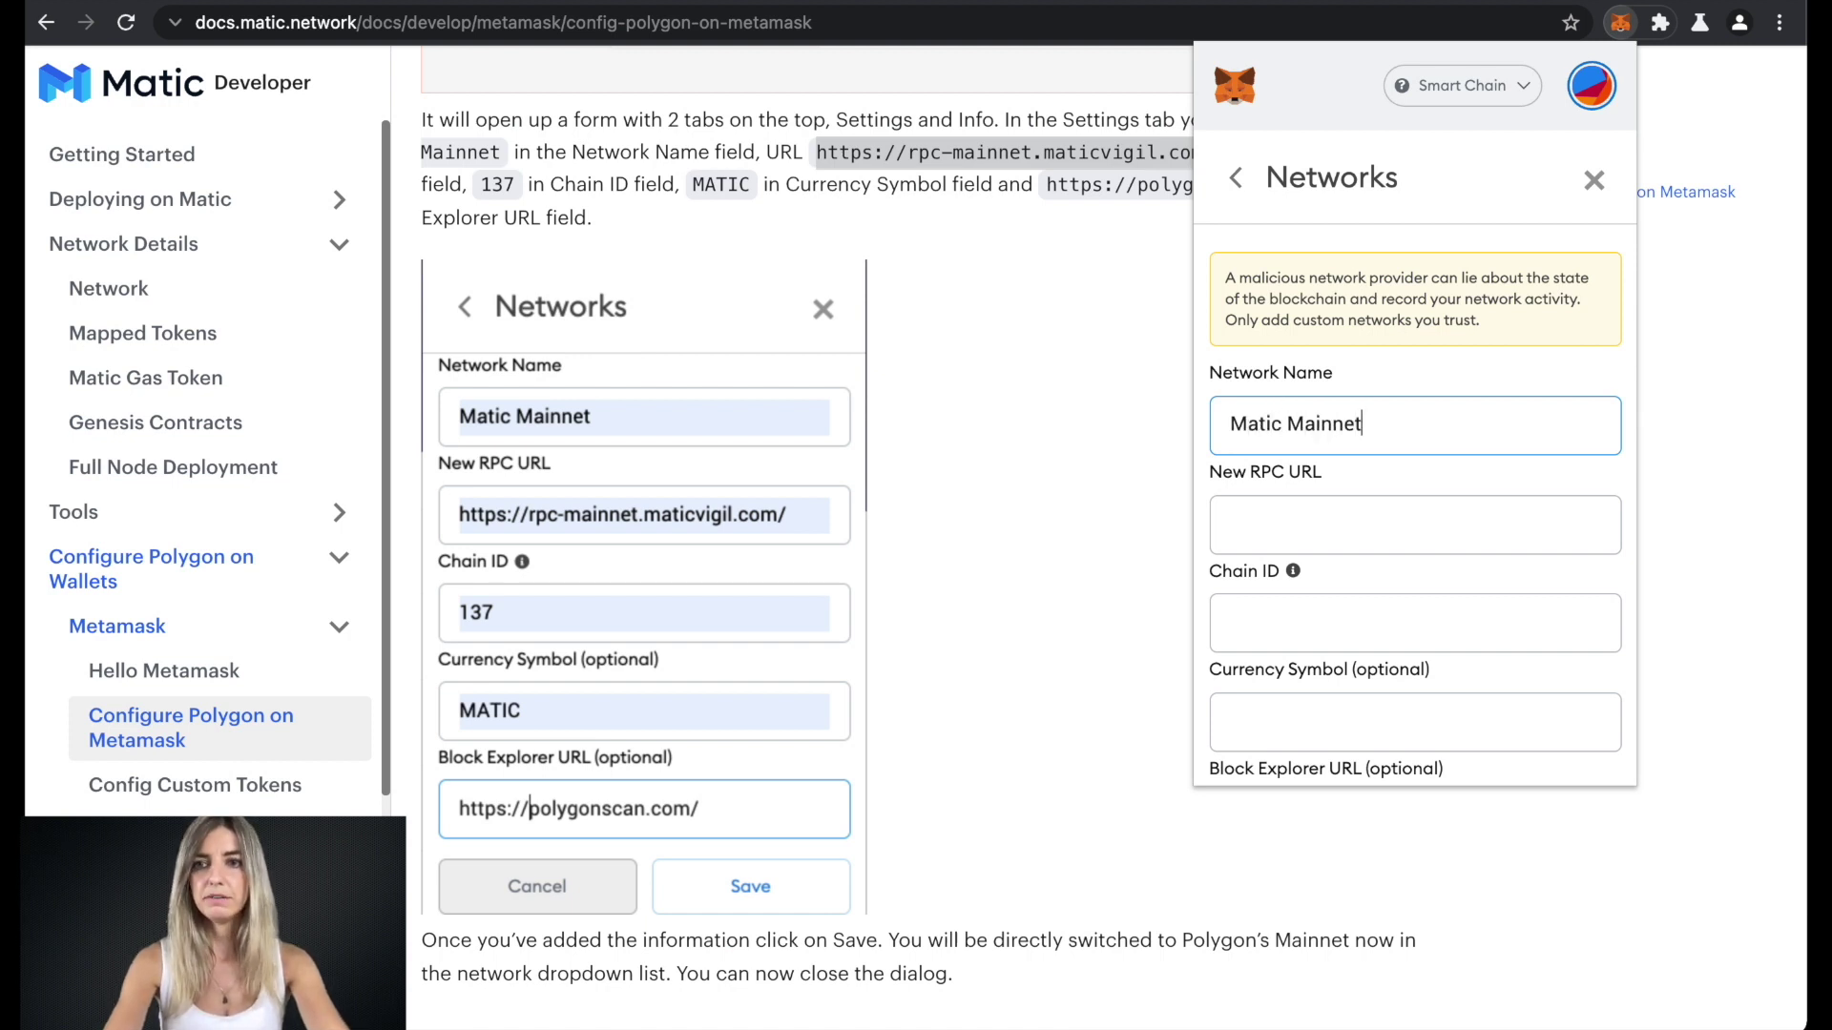
left_click(1415, 525)
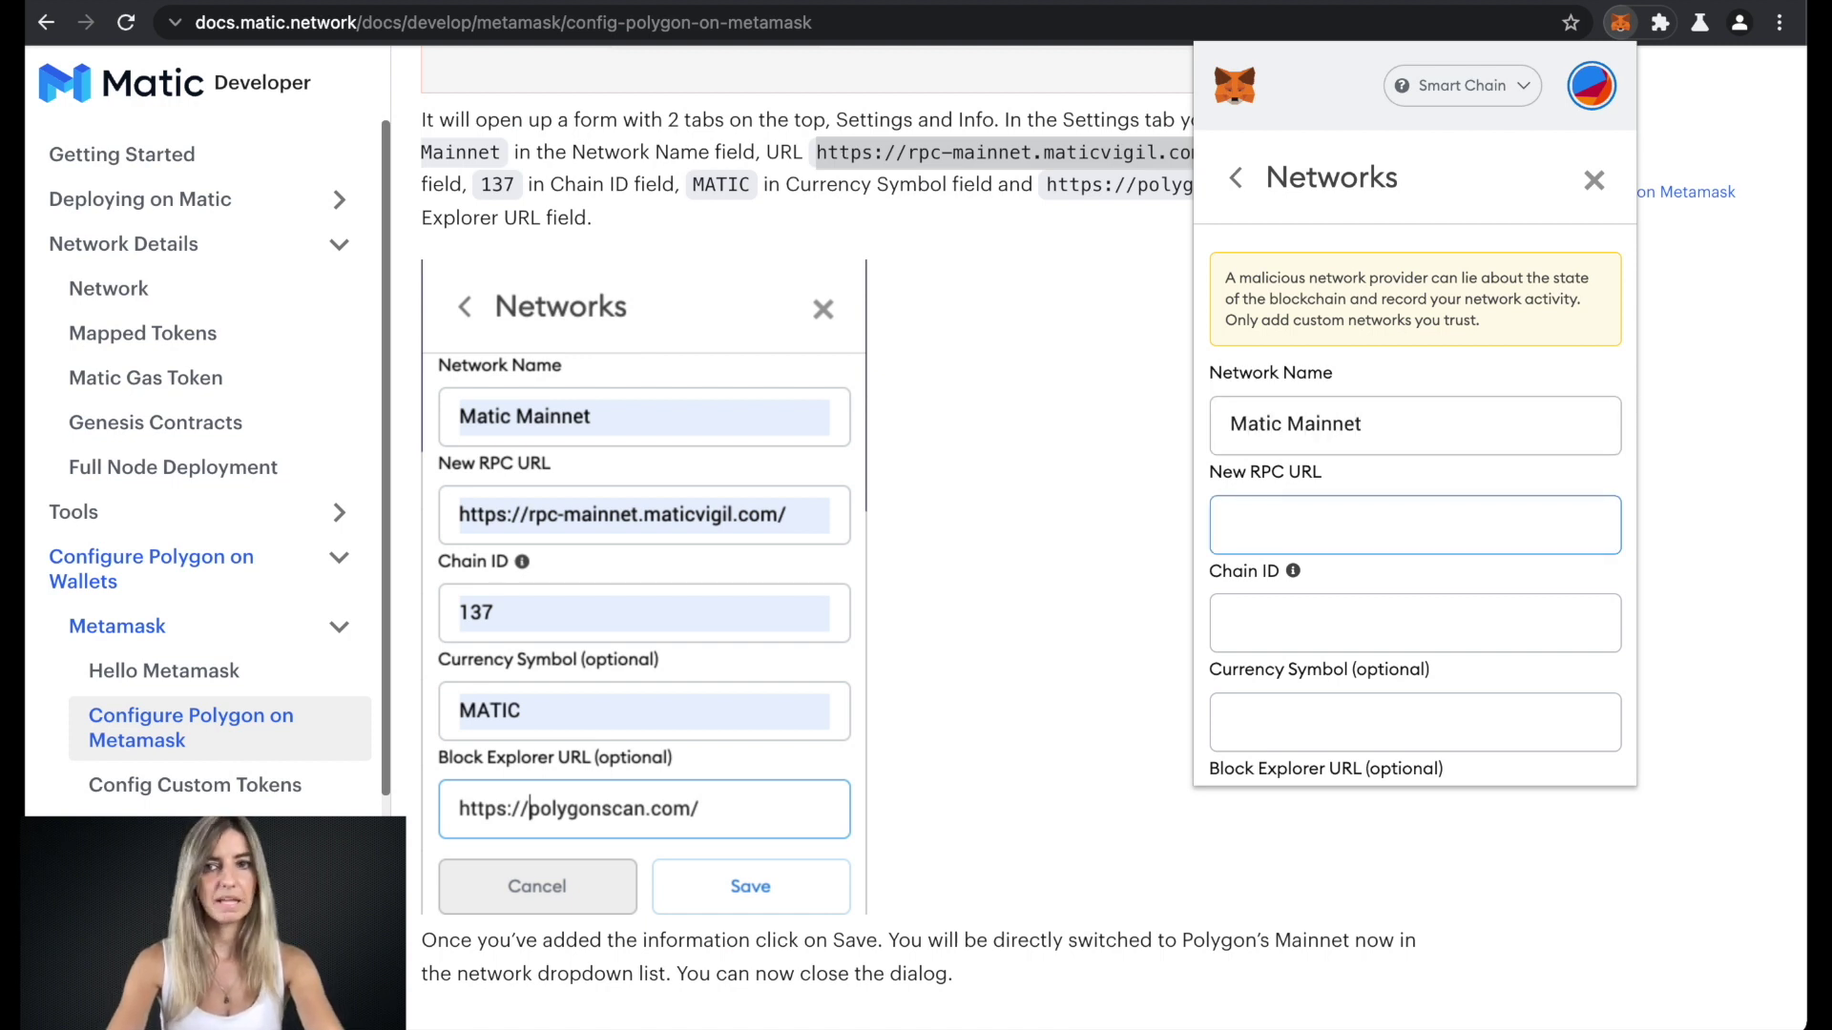
key("ctrl+v")
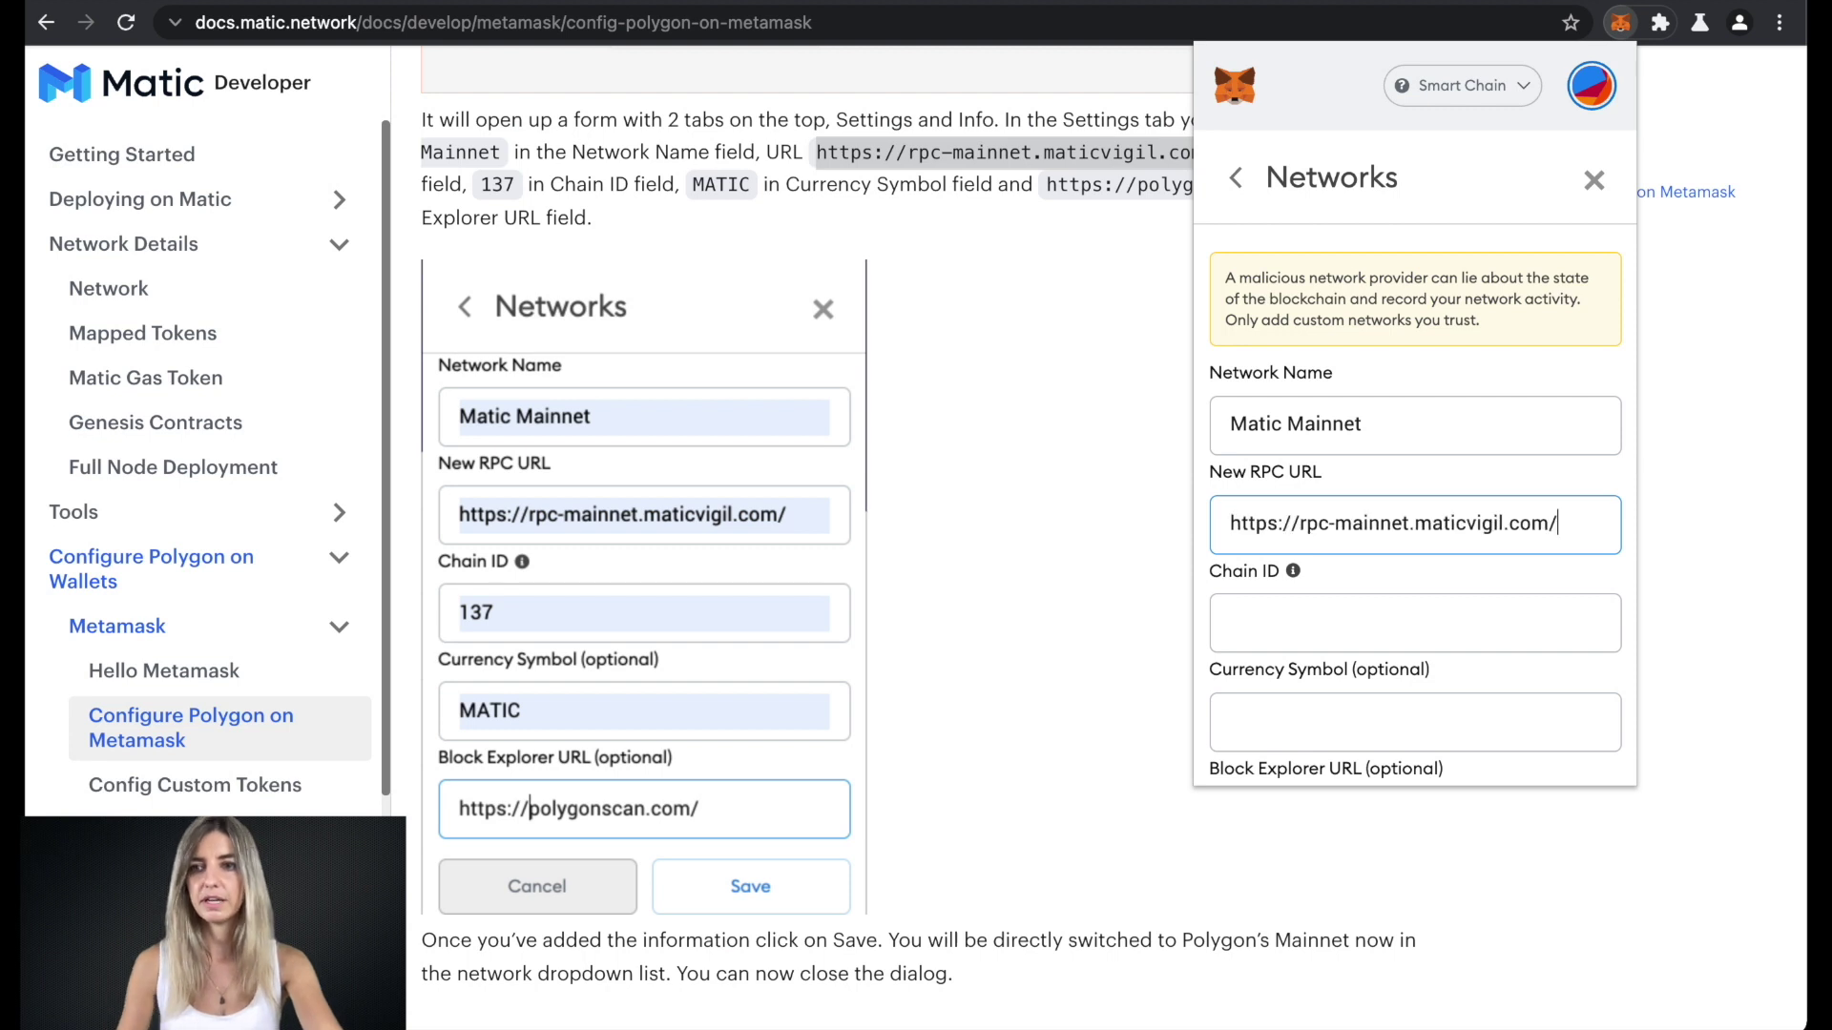
left_click(1228, 622)
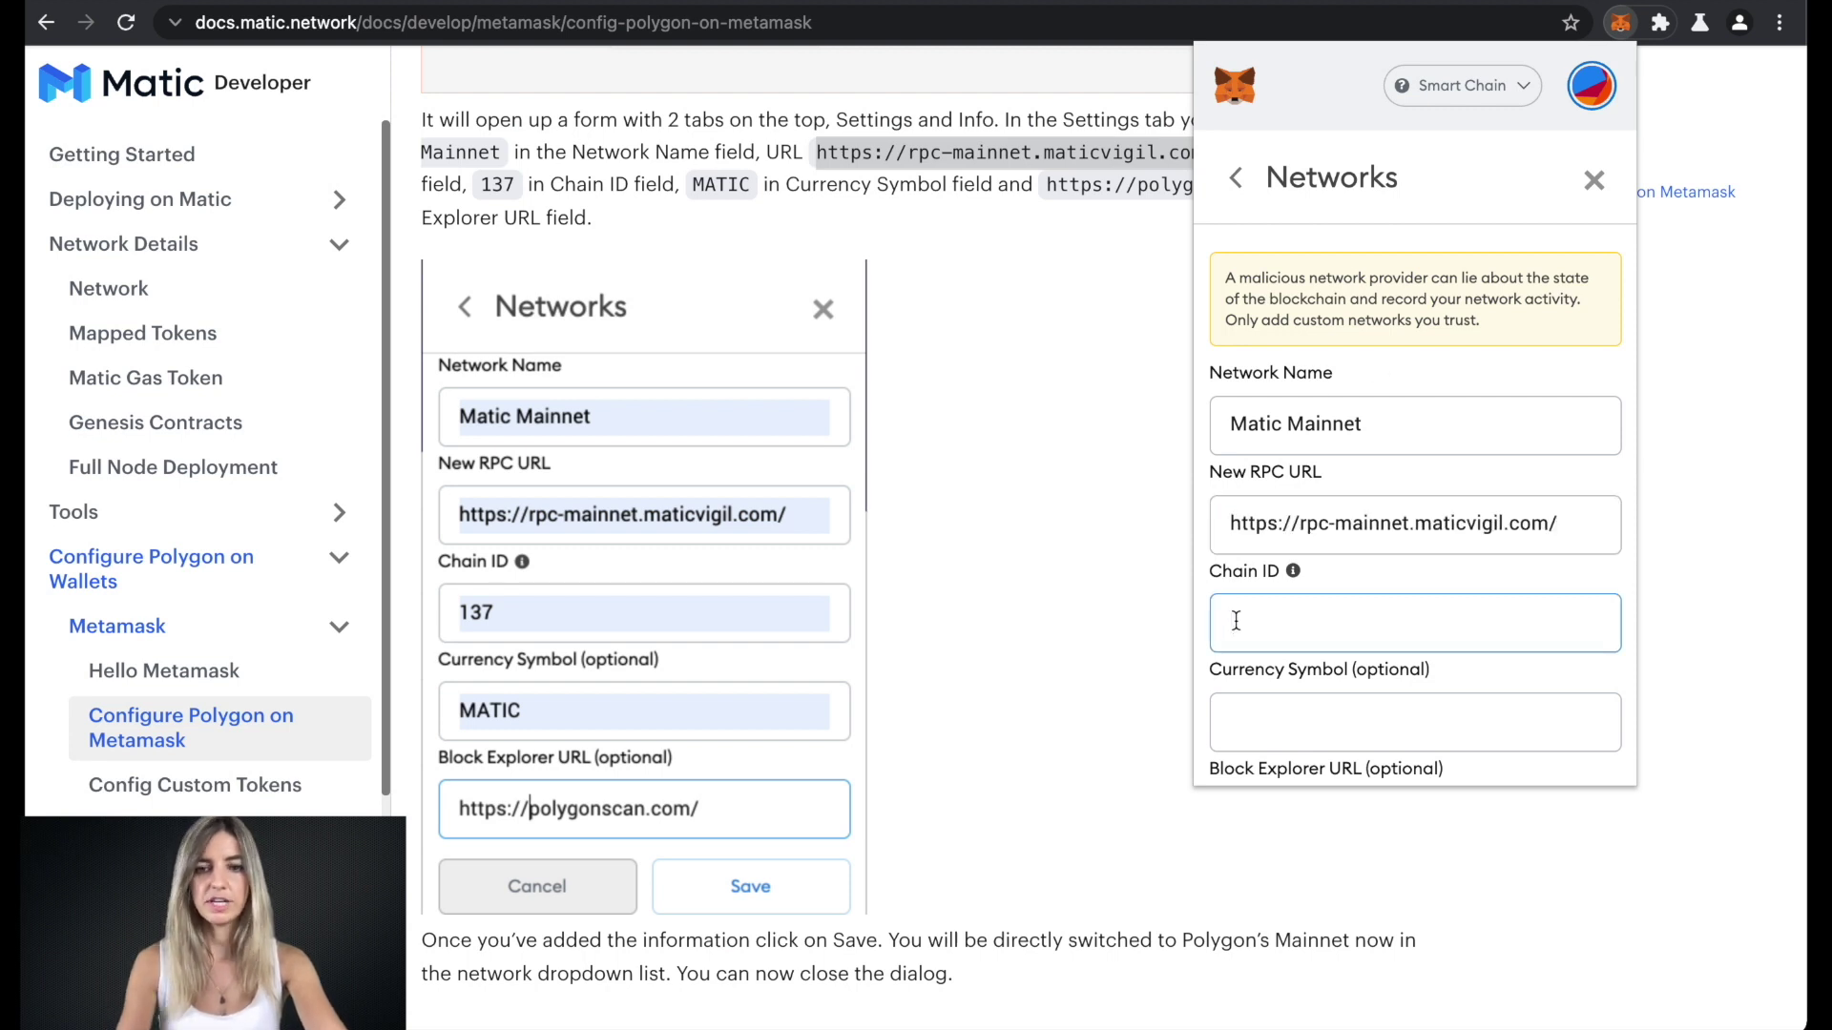
type("137")
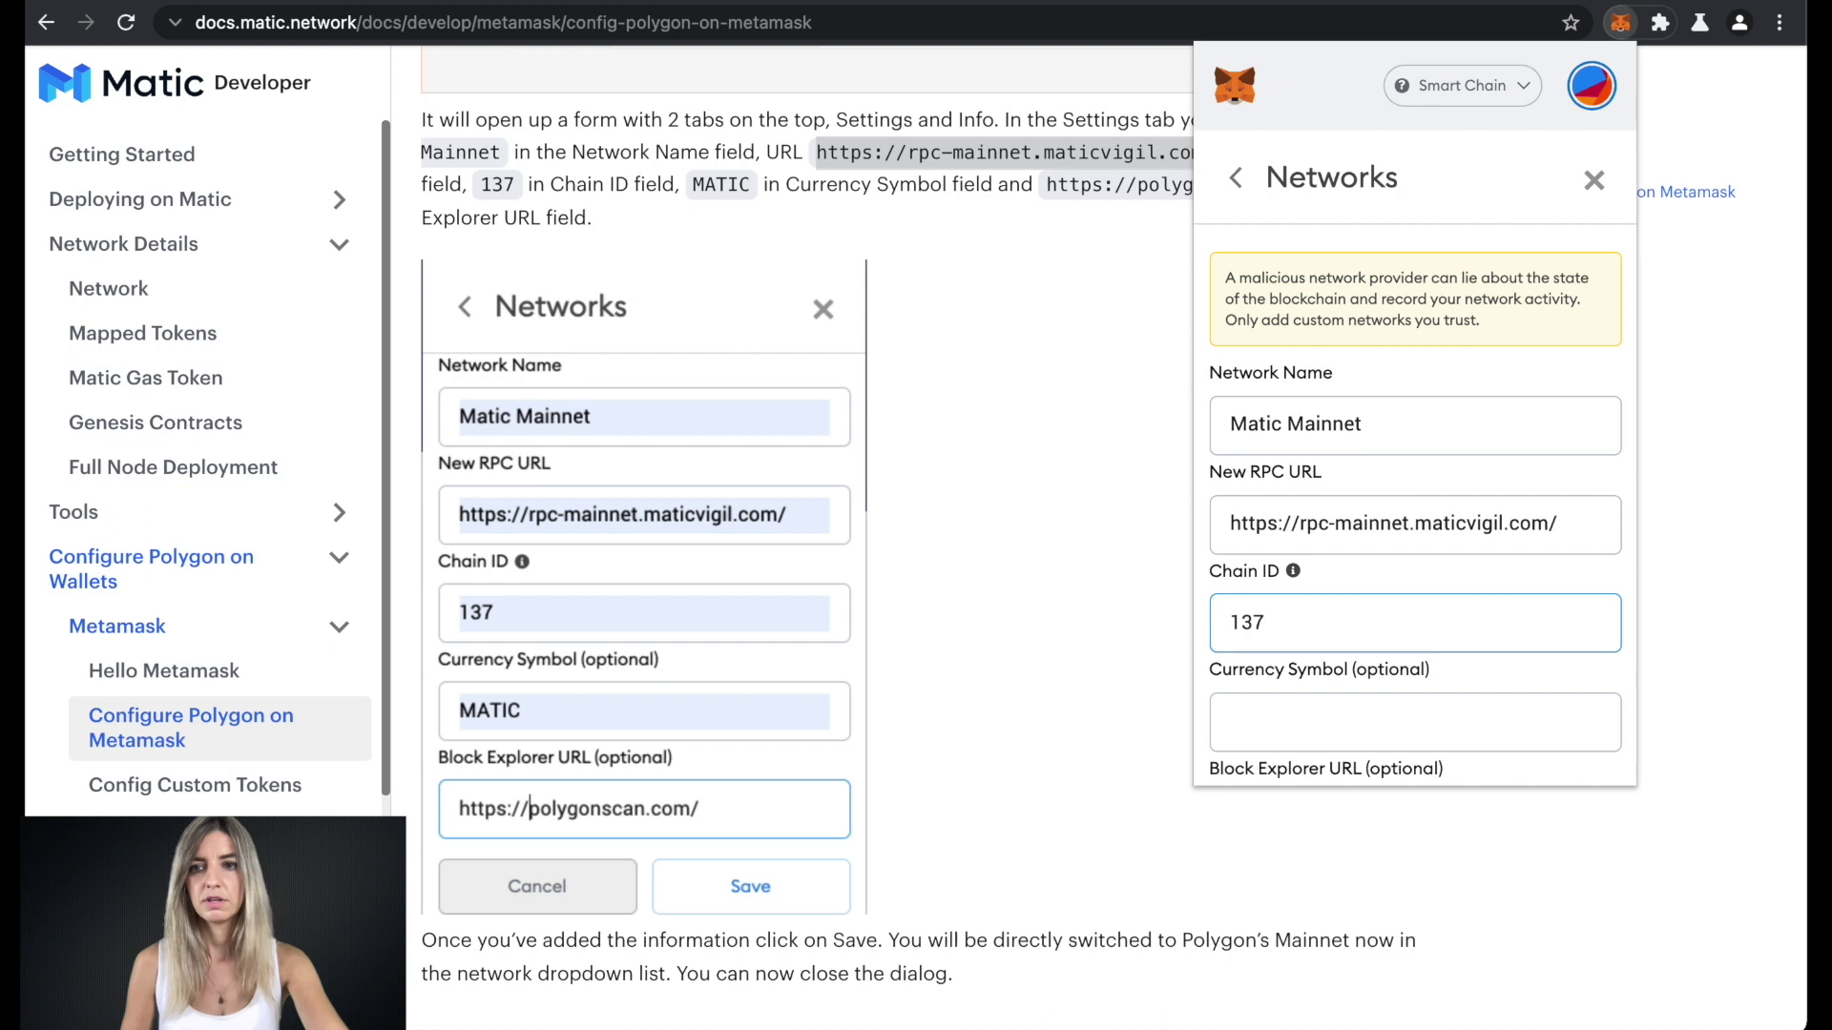
left_click(1230, 722)
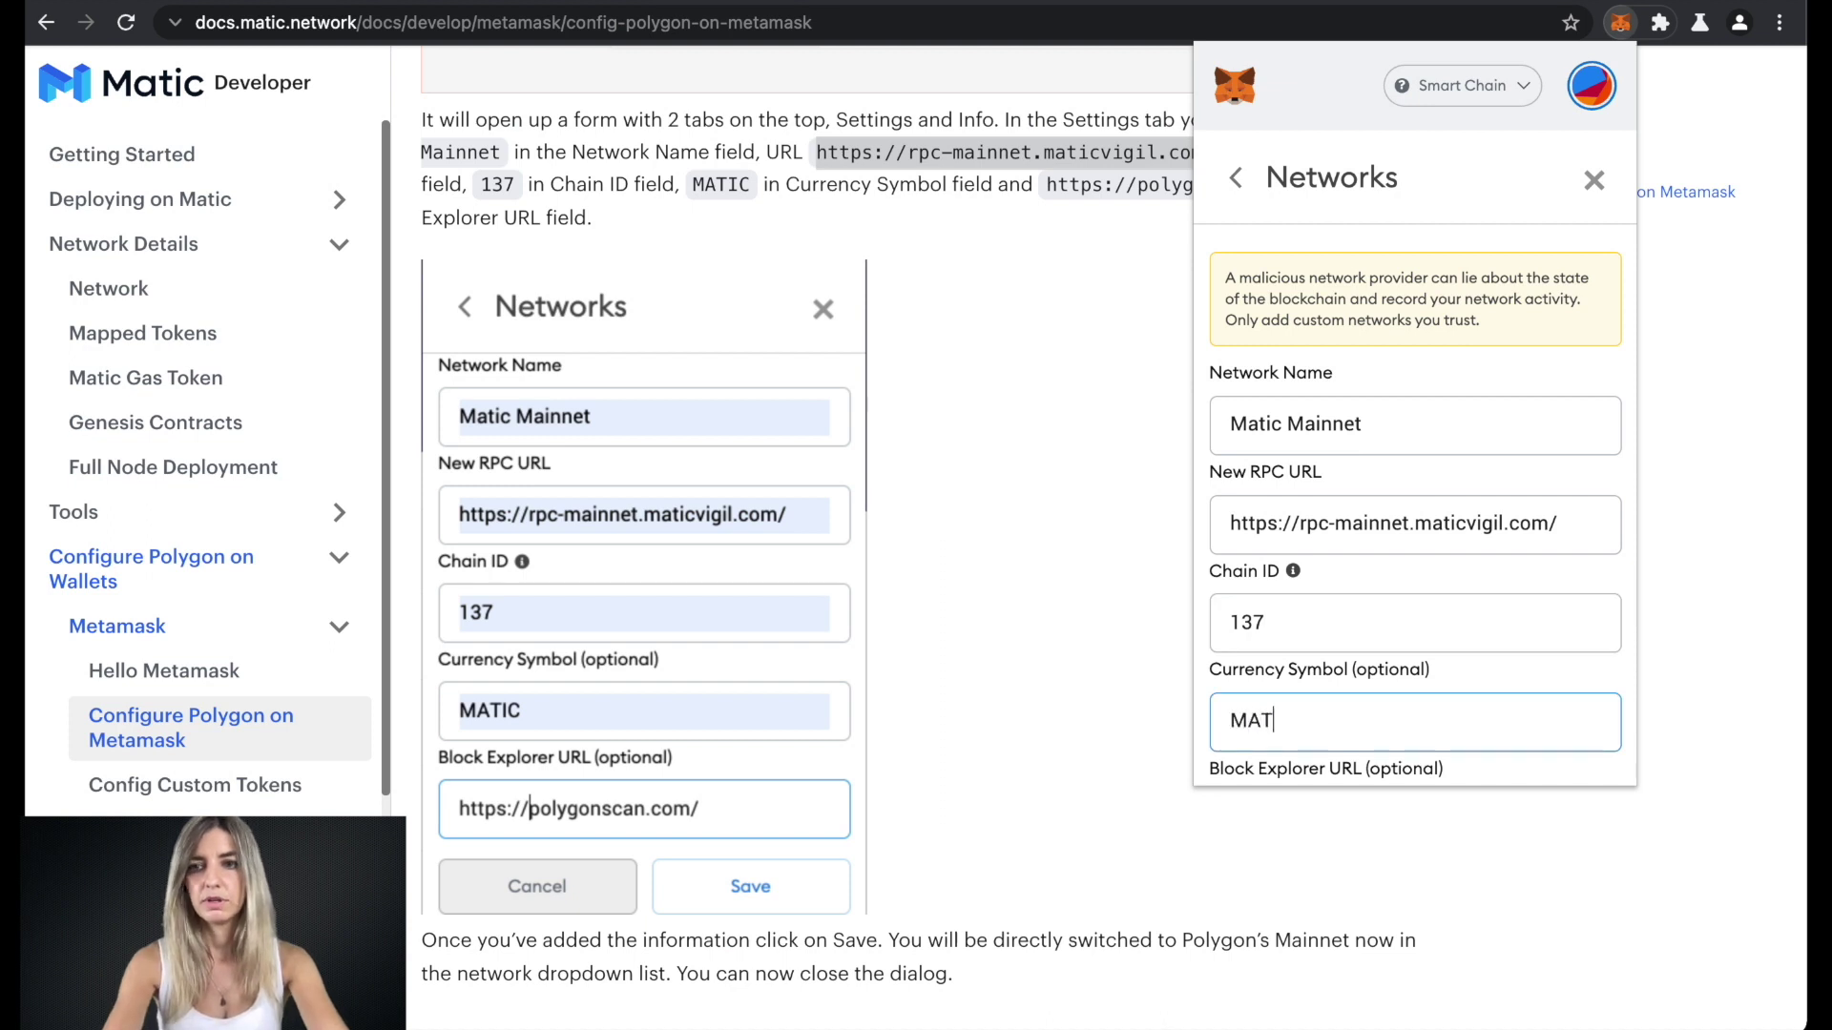
key("Tab")
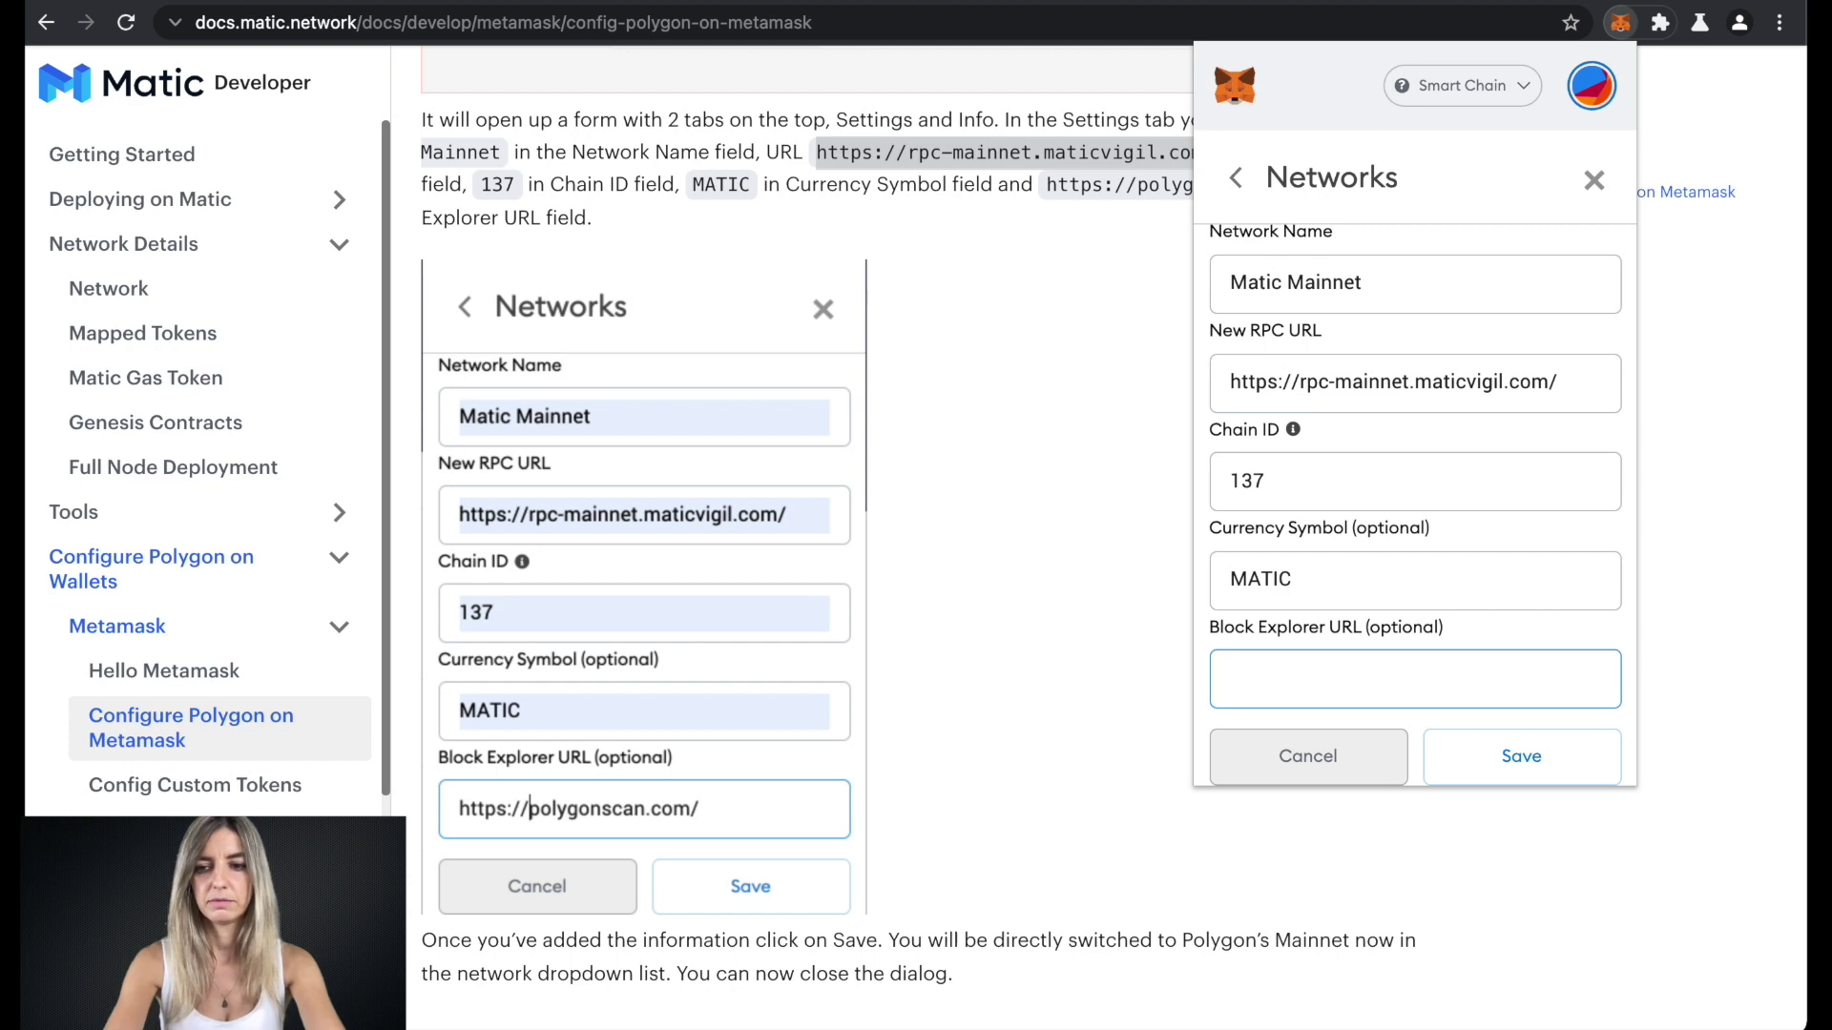
type("https://polygonscan.")
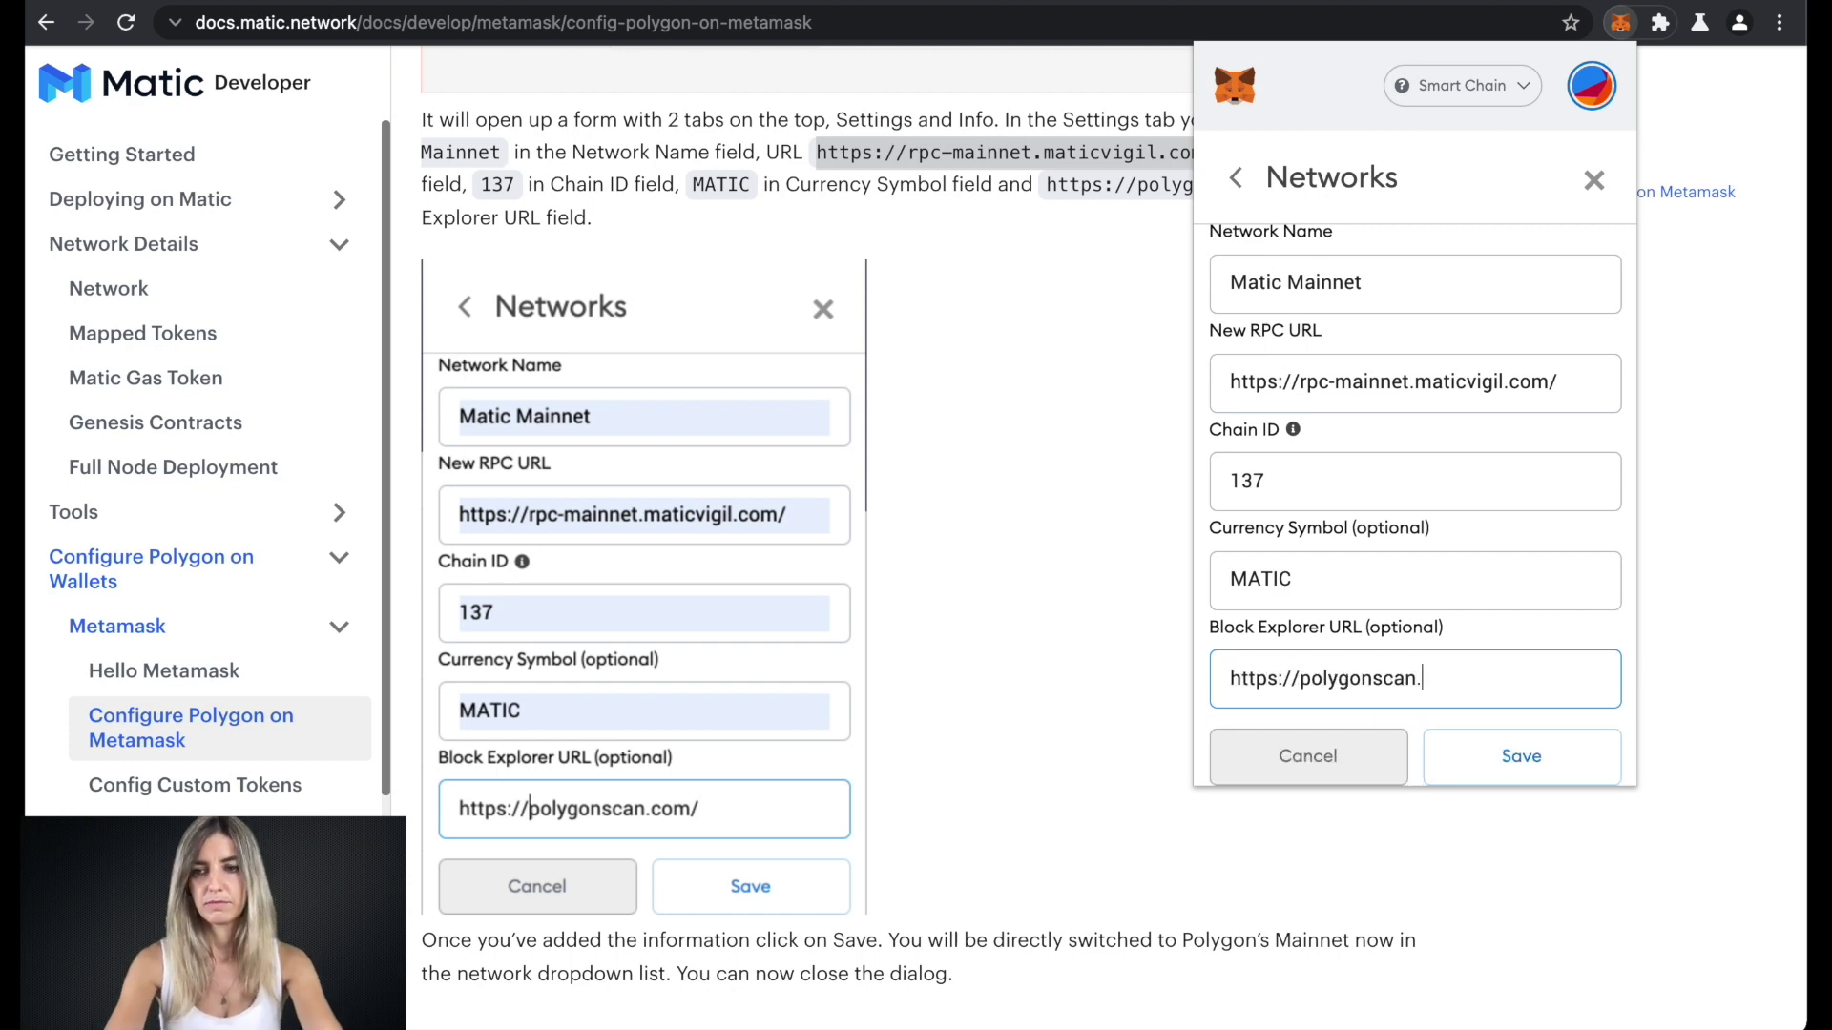
type("com")
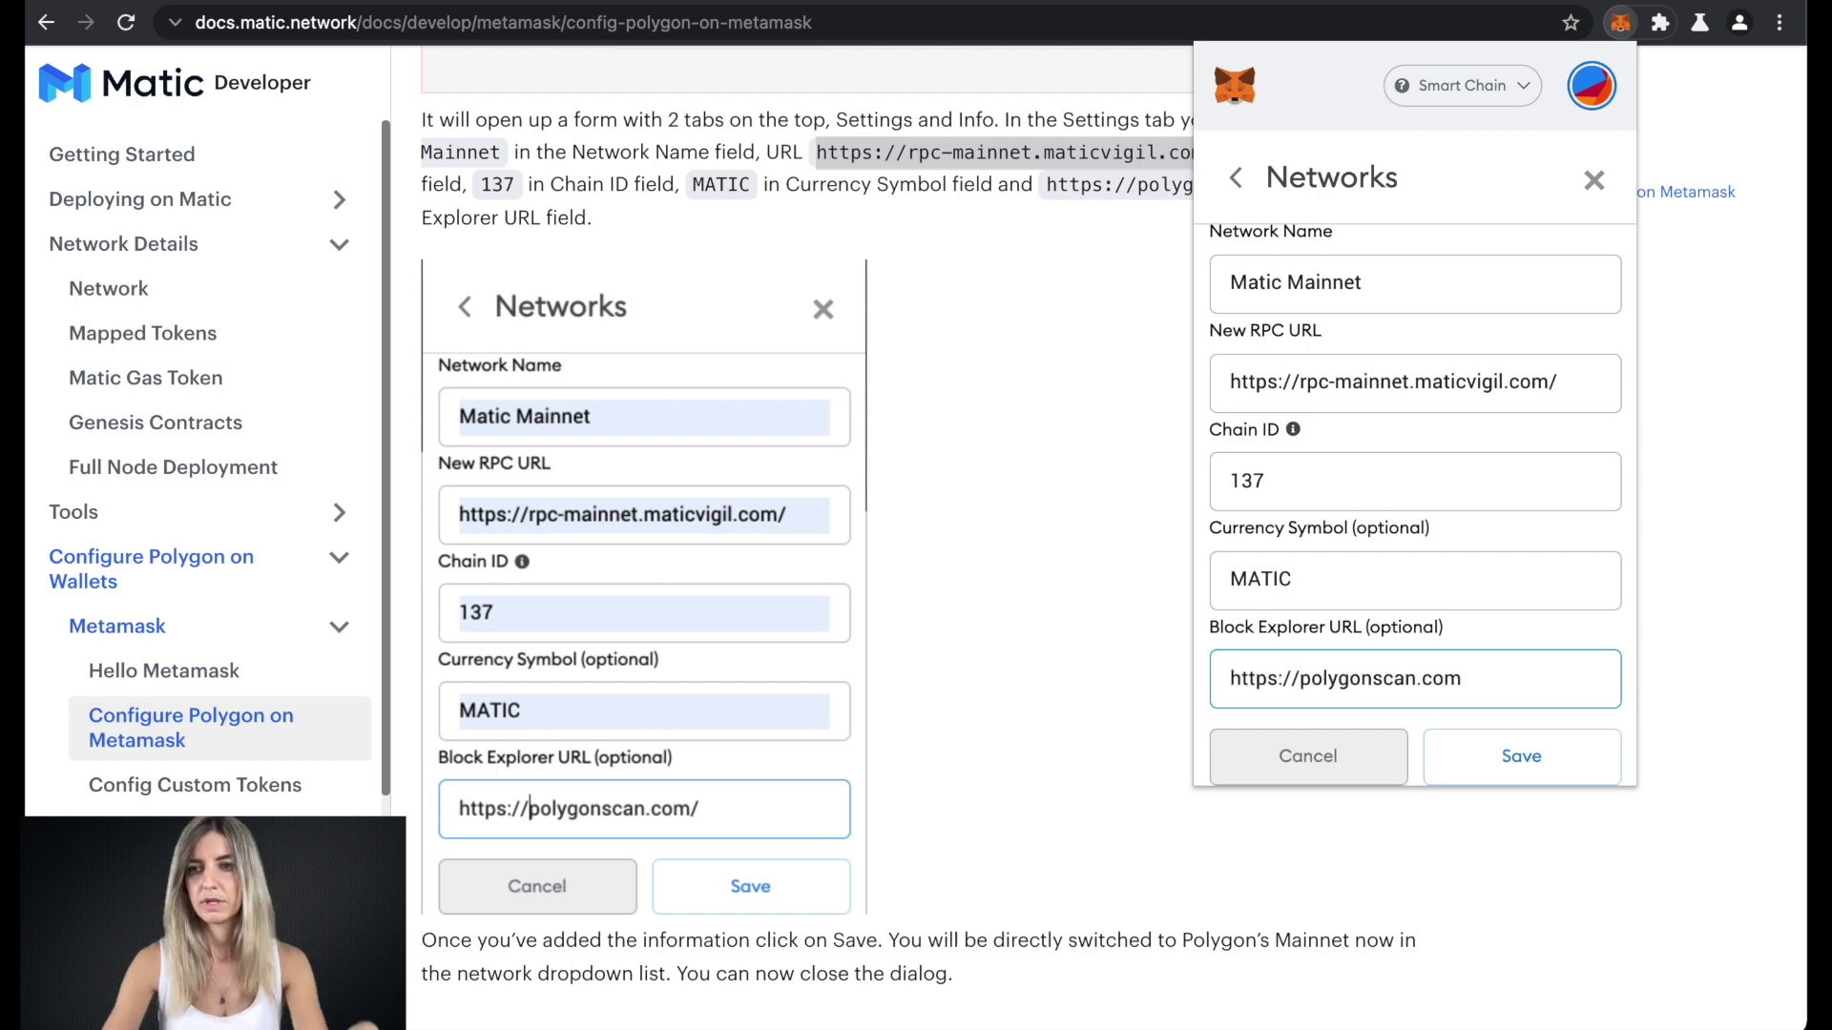
left_click(1485, 752)
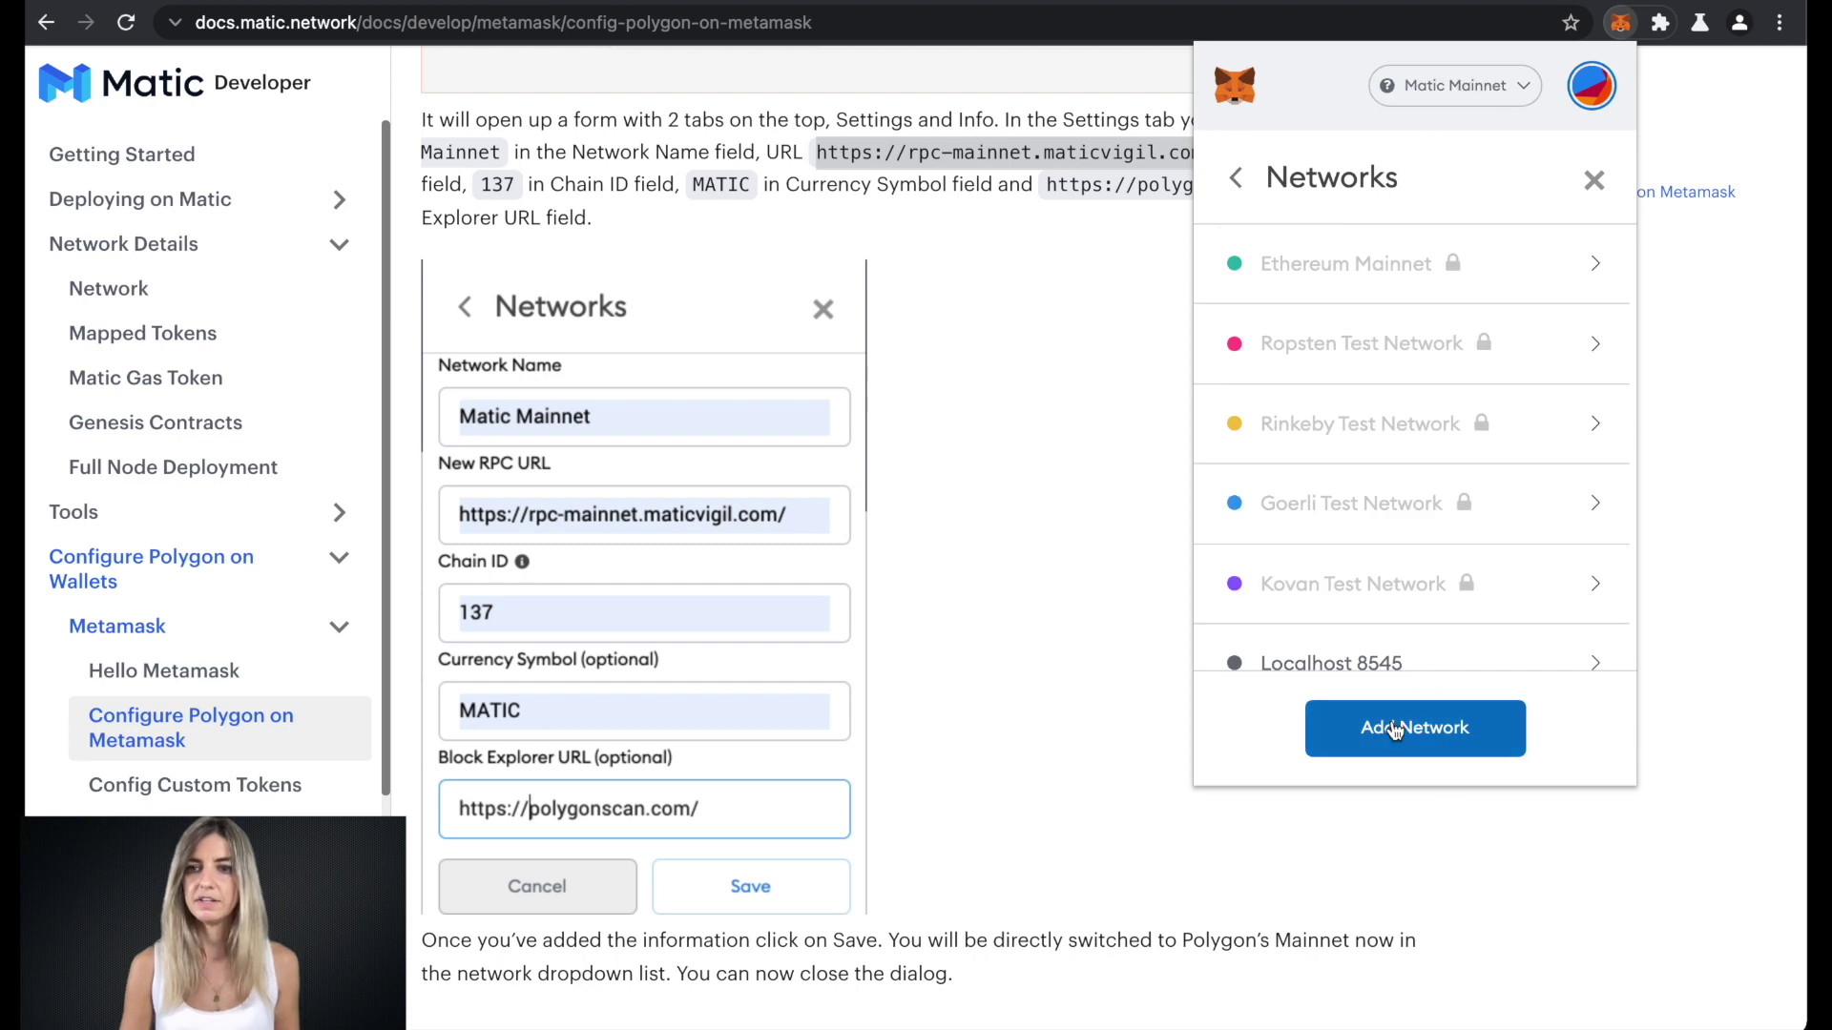
left_click(1428, 725)
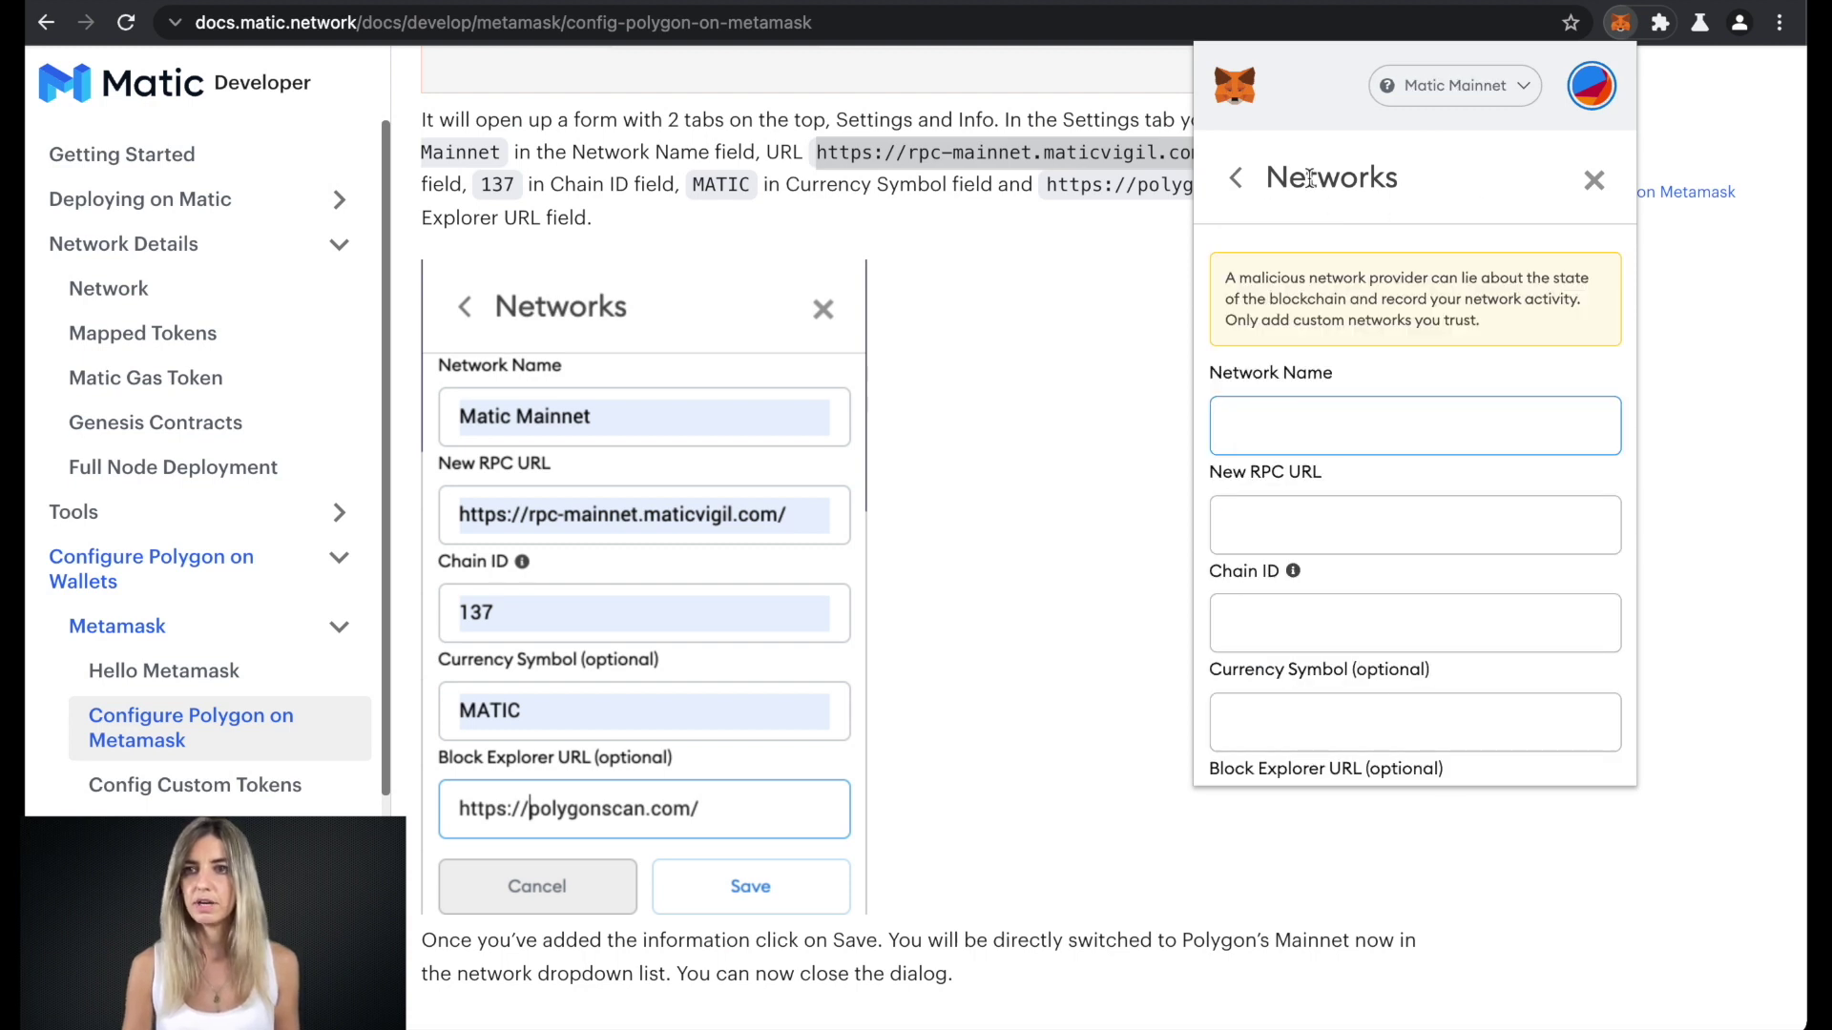
left_click(1591, 182)
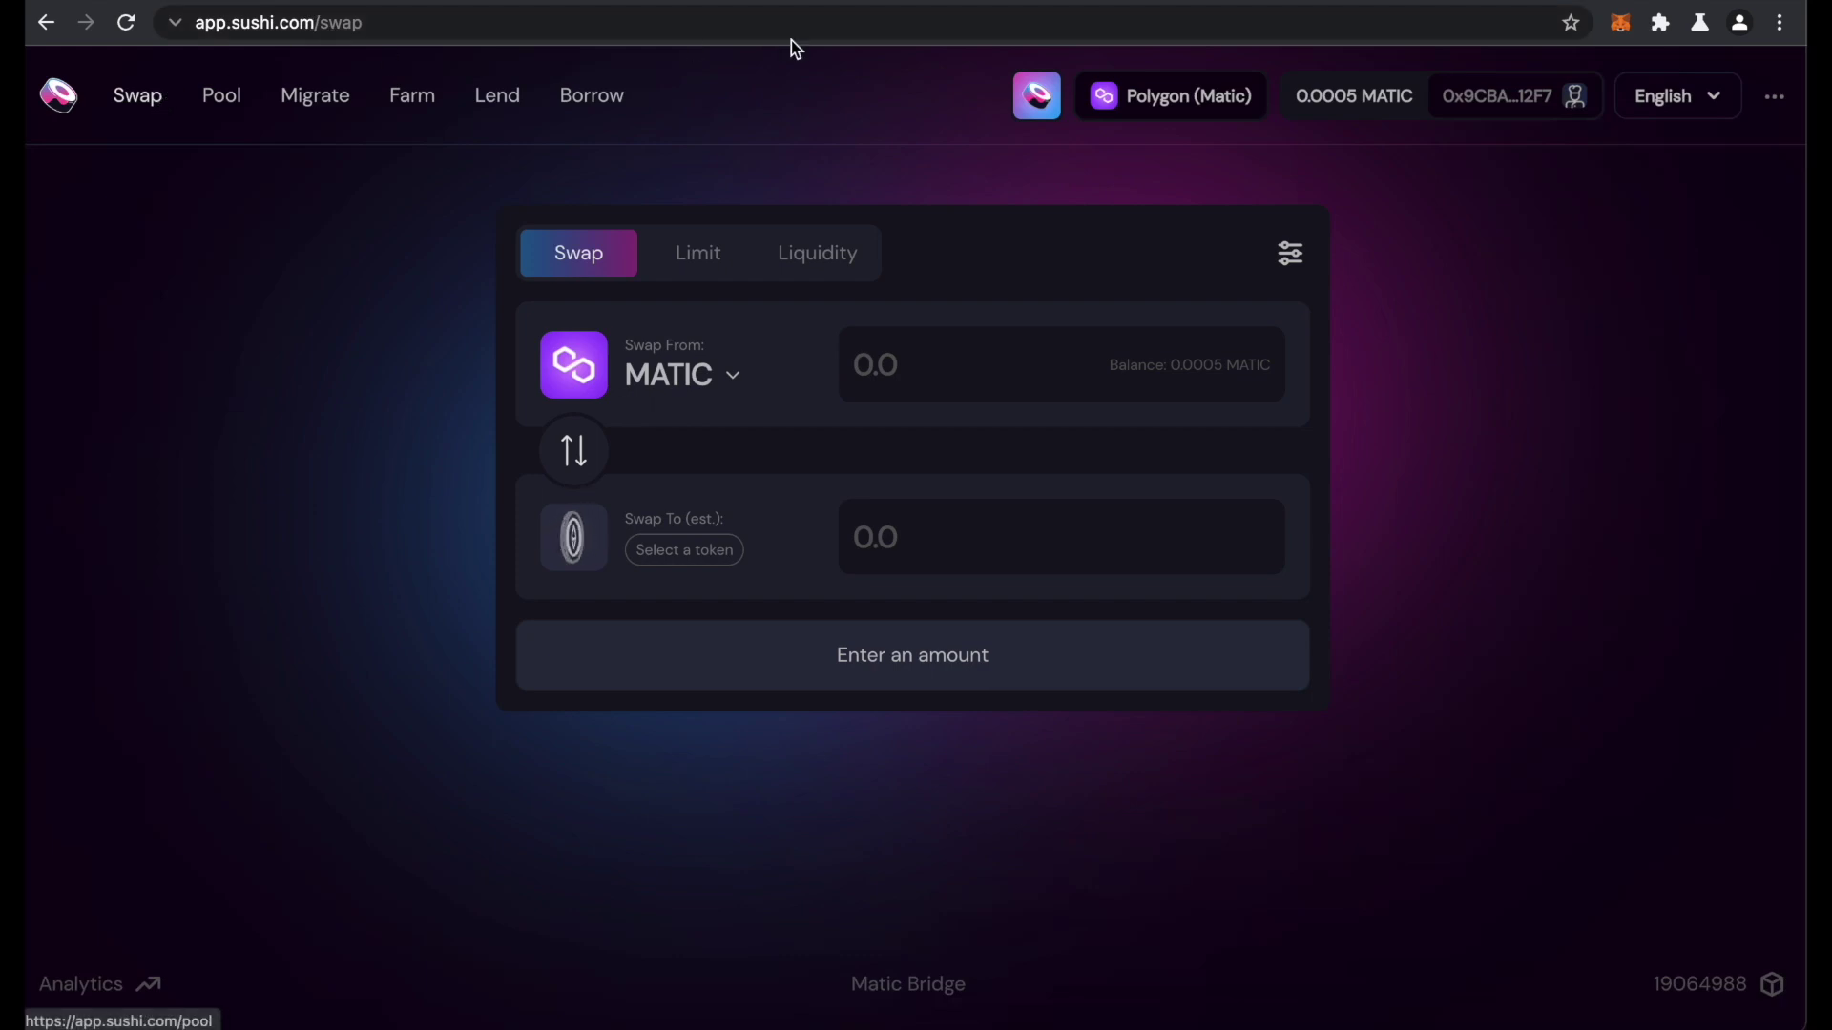
Step: Choose Fantom as the Sushi network, approving both its addition to MetaMask and the network switch
left_click(1198, 105)
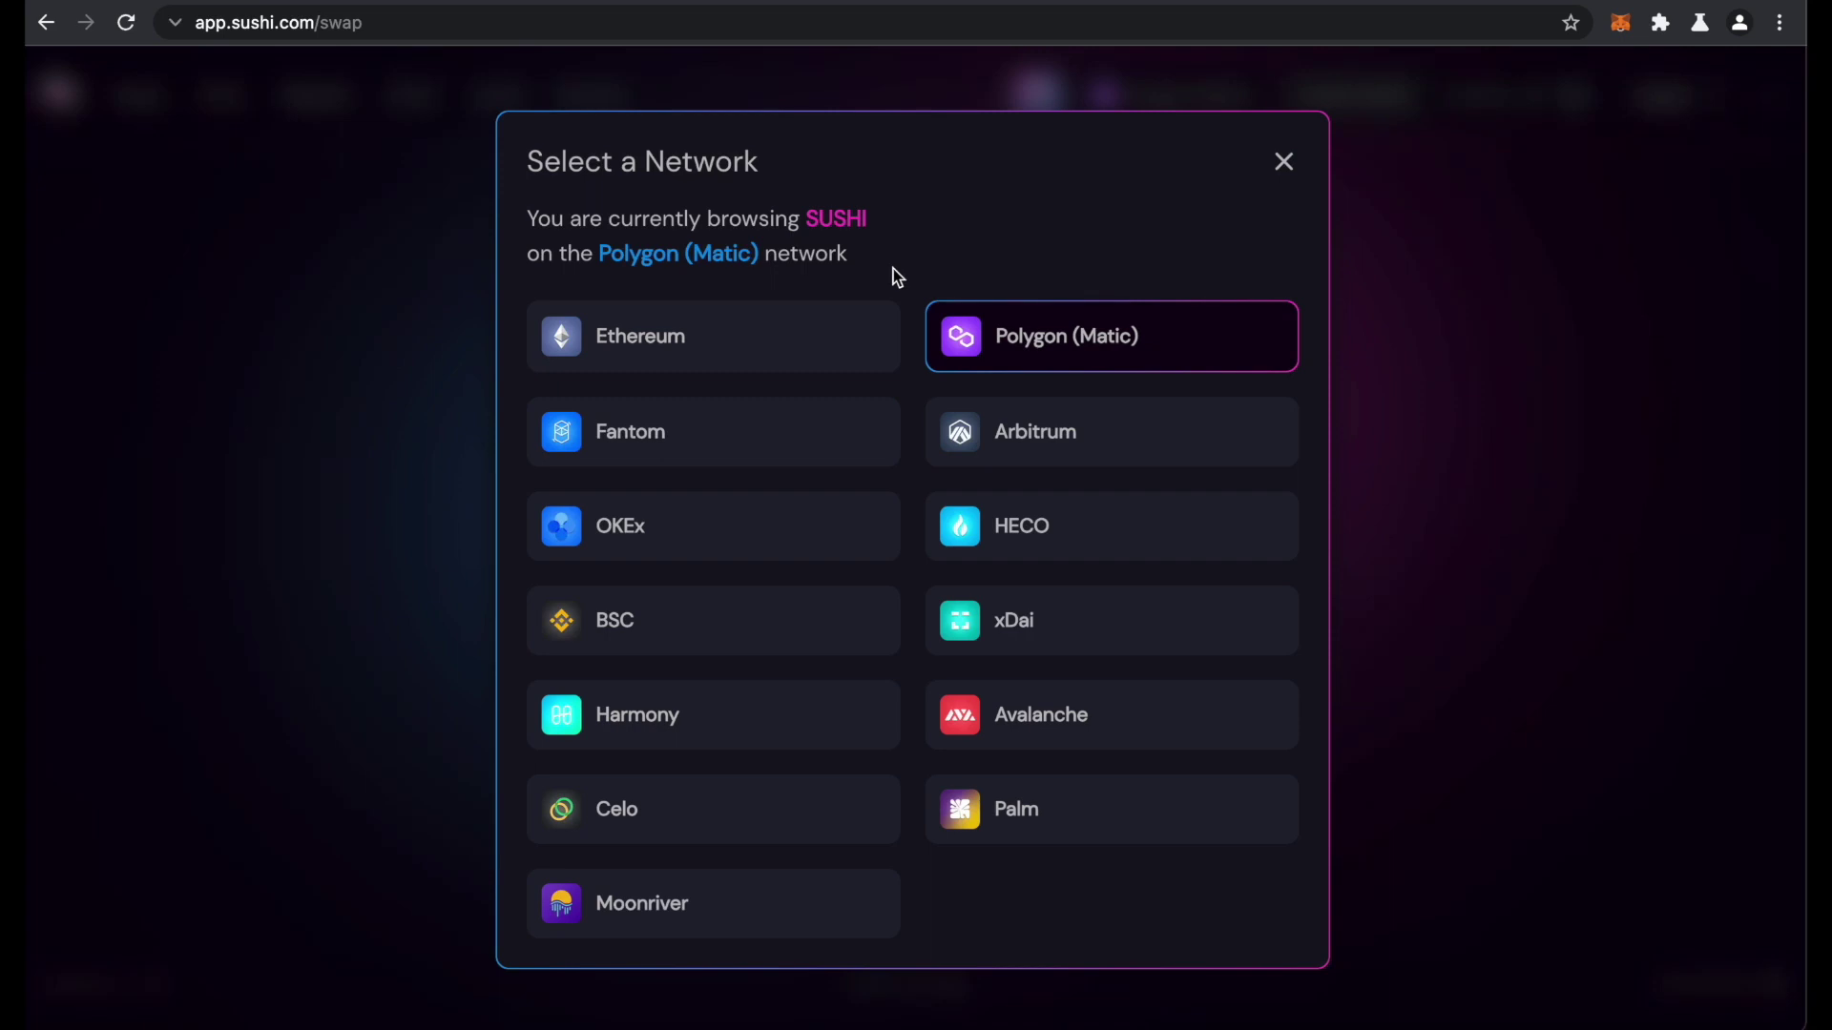
left_click(607, 444)
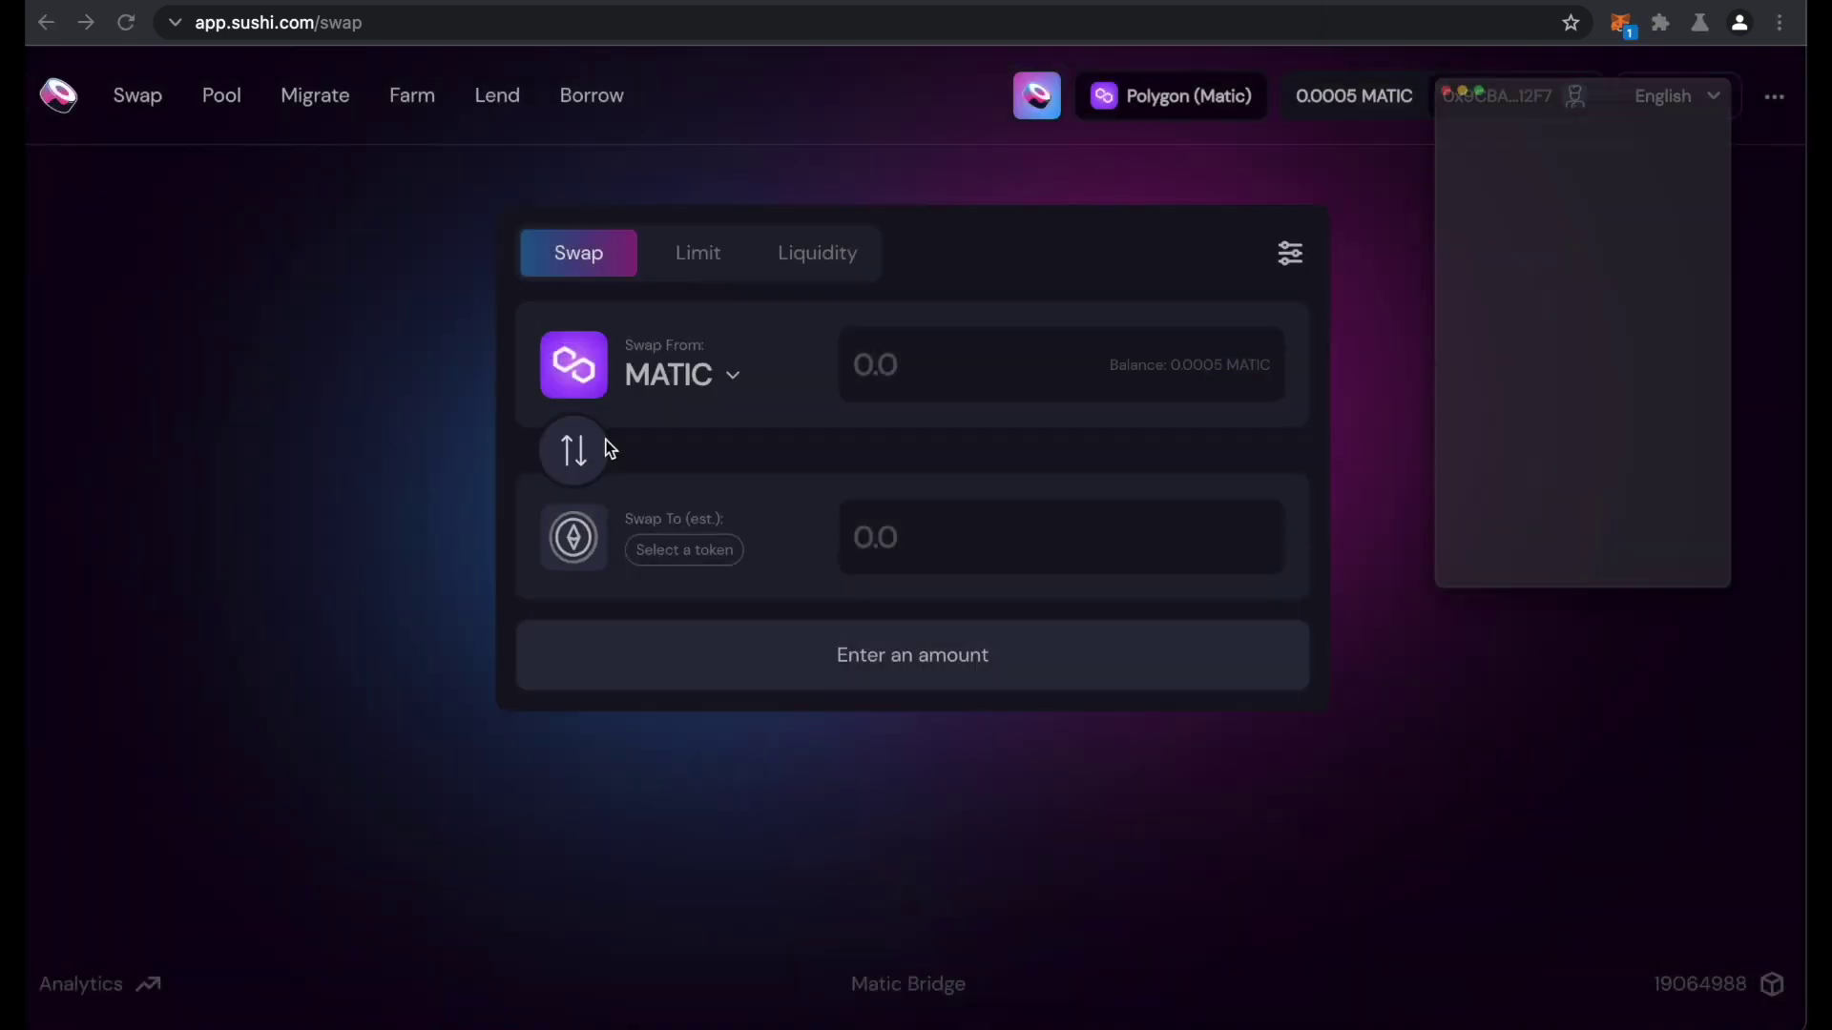
scroll(1576, 401, "down", 2)
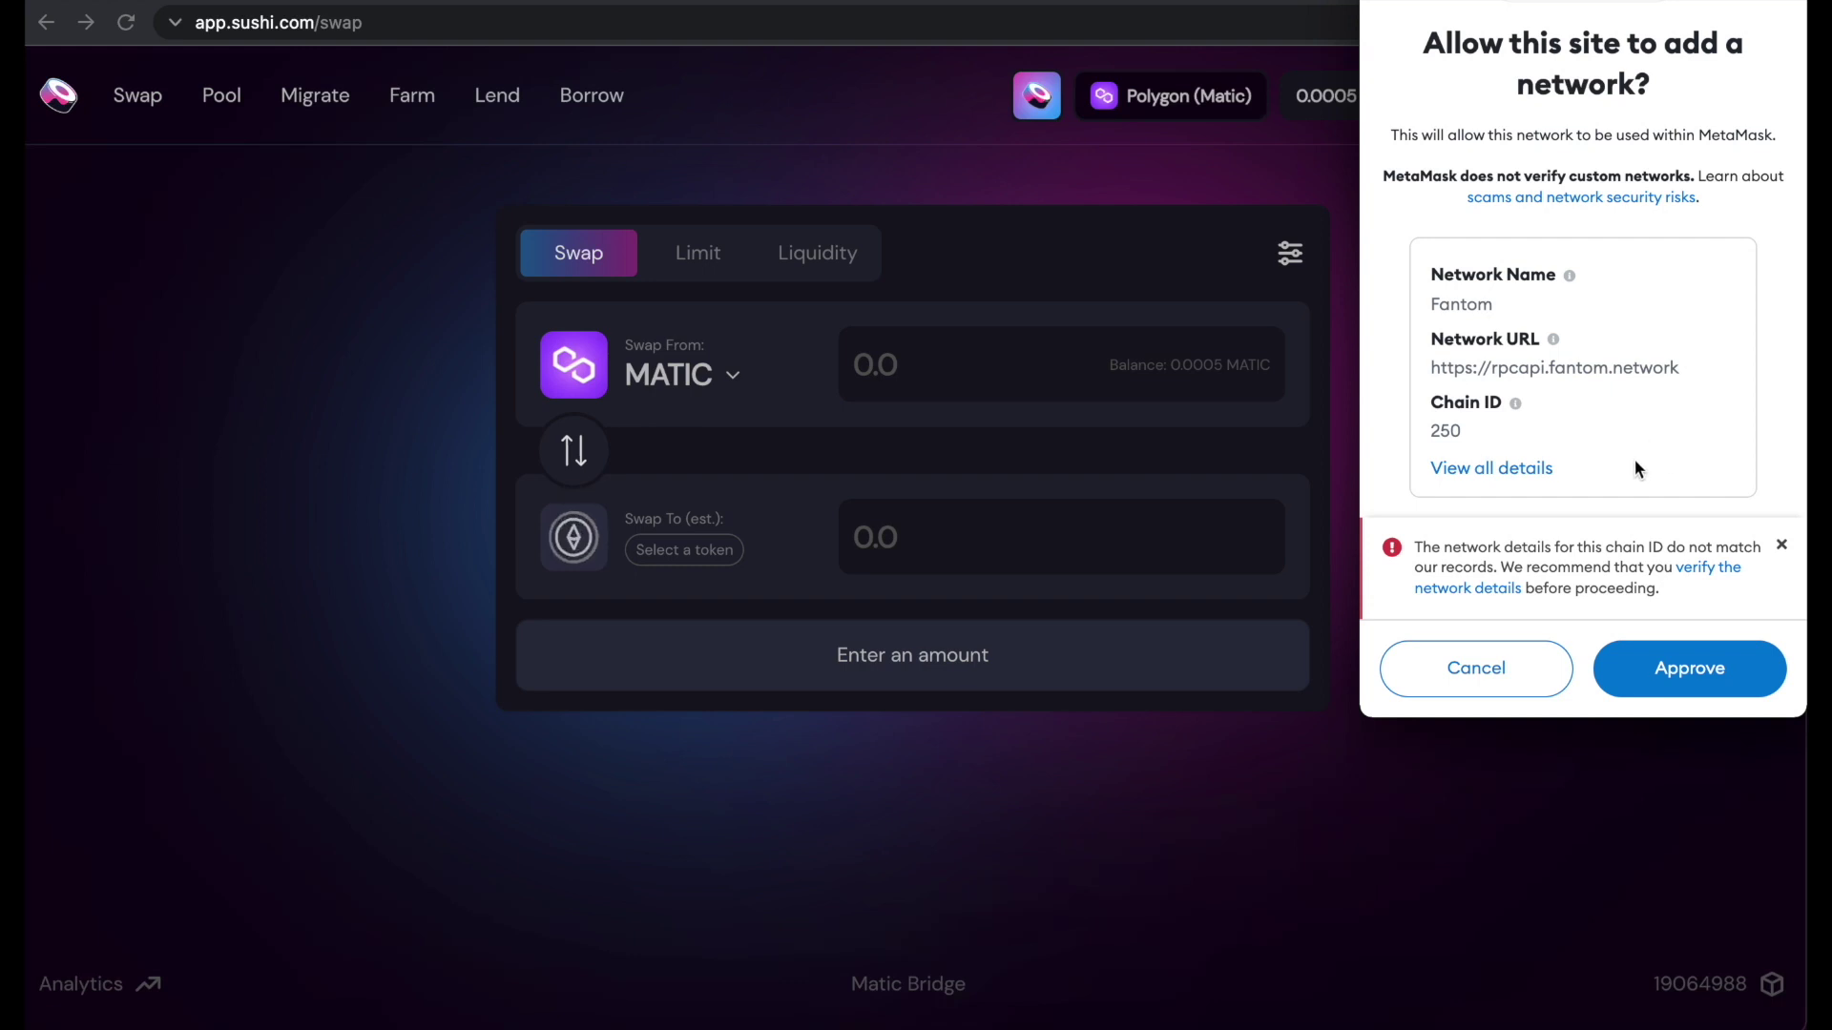
left_click(1660, 668)
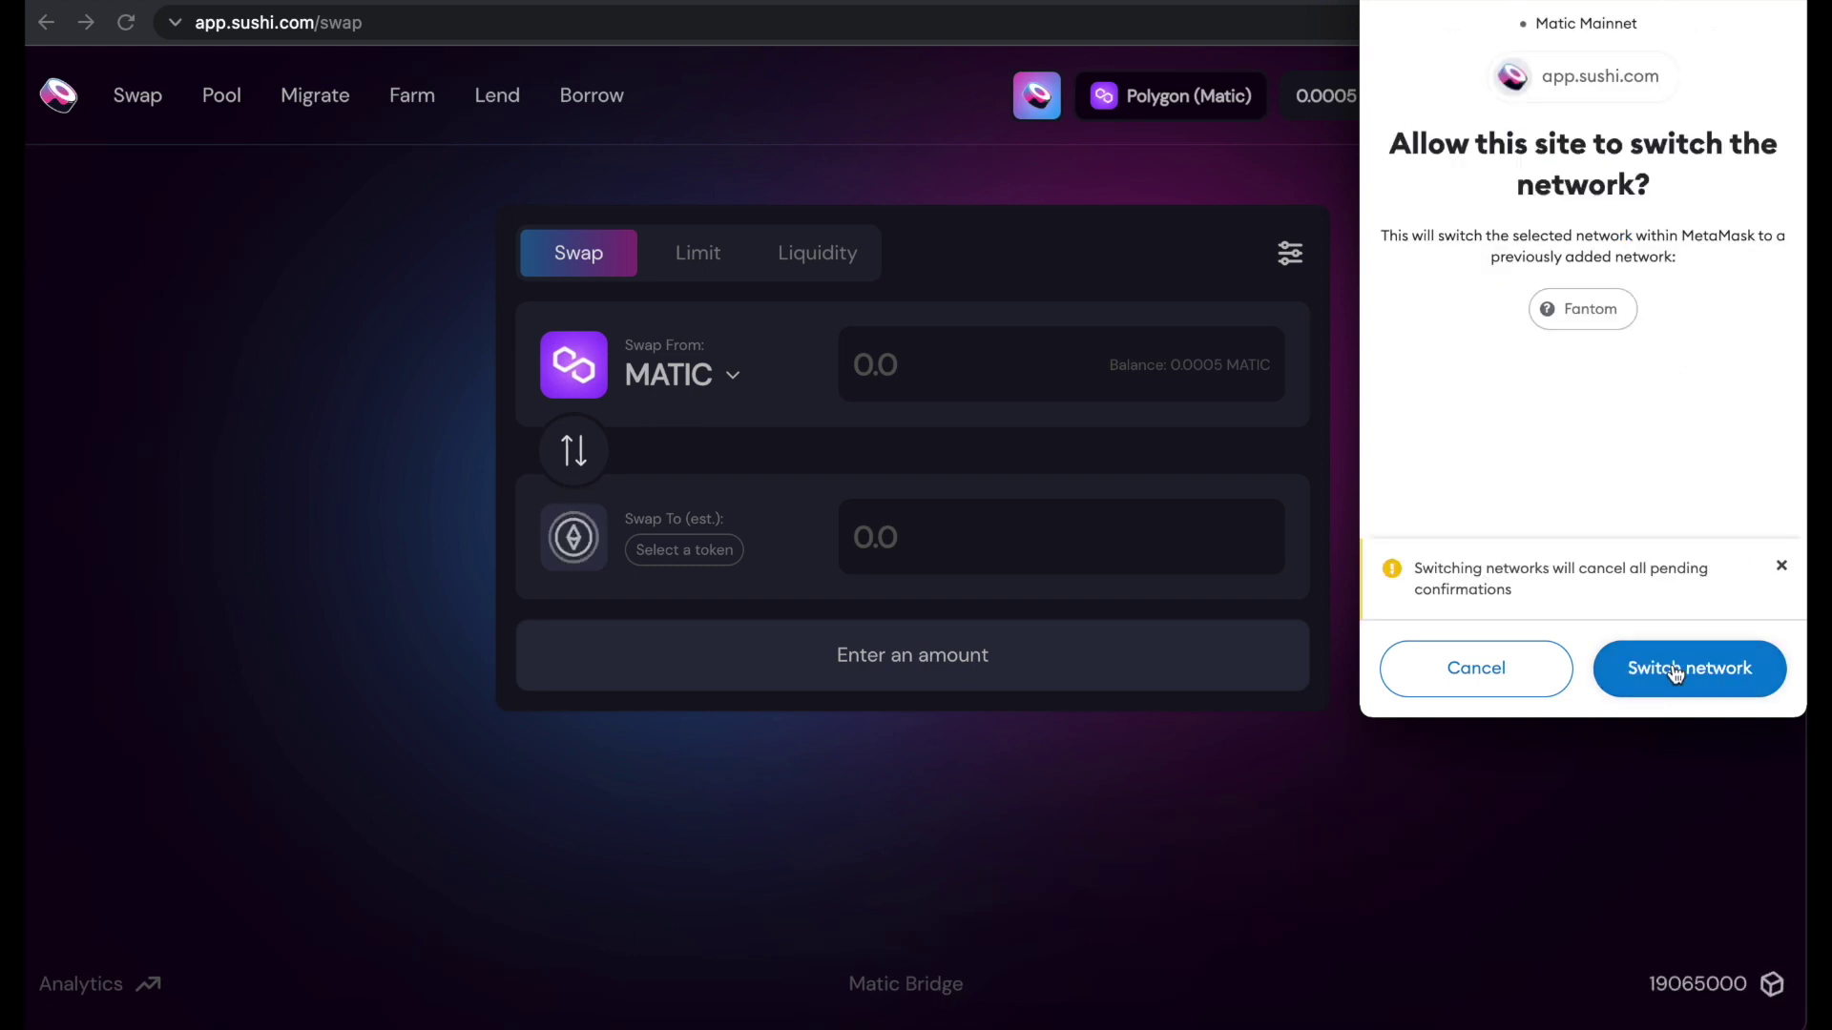
left_click(1676, 671)
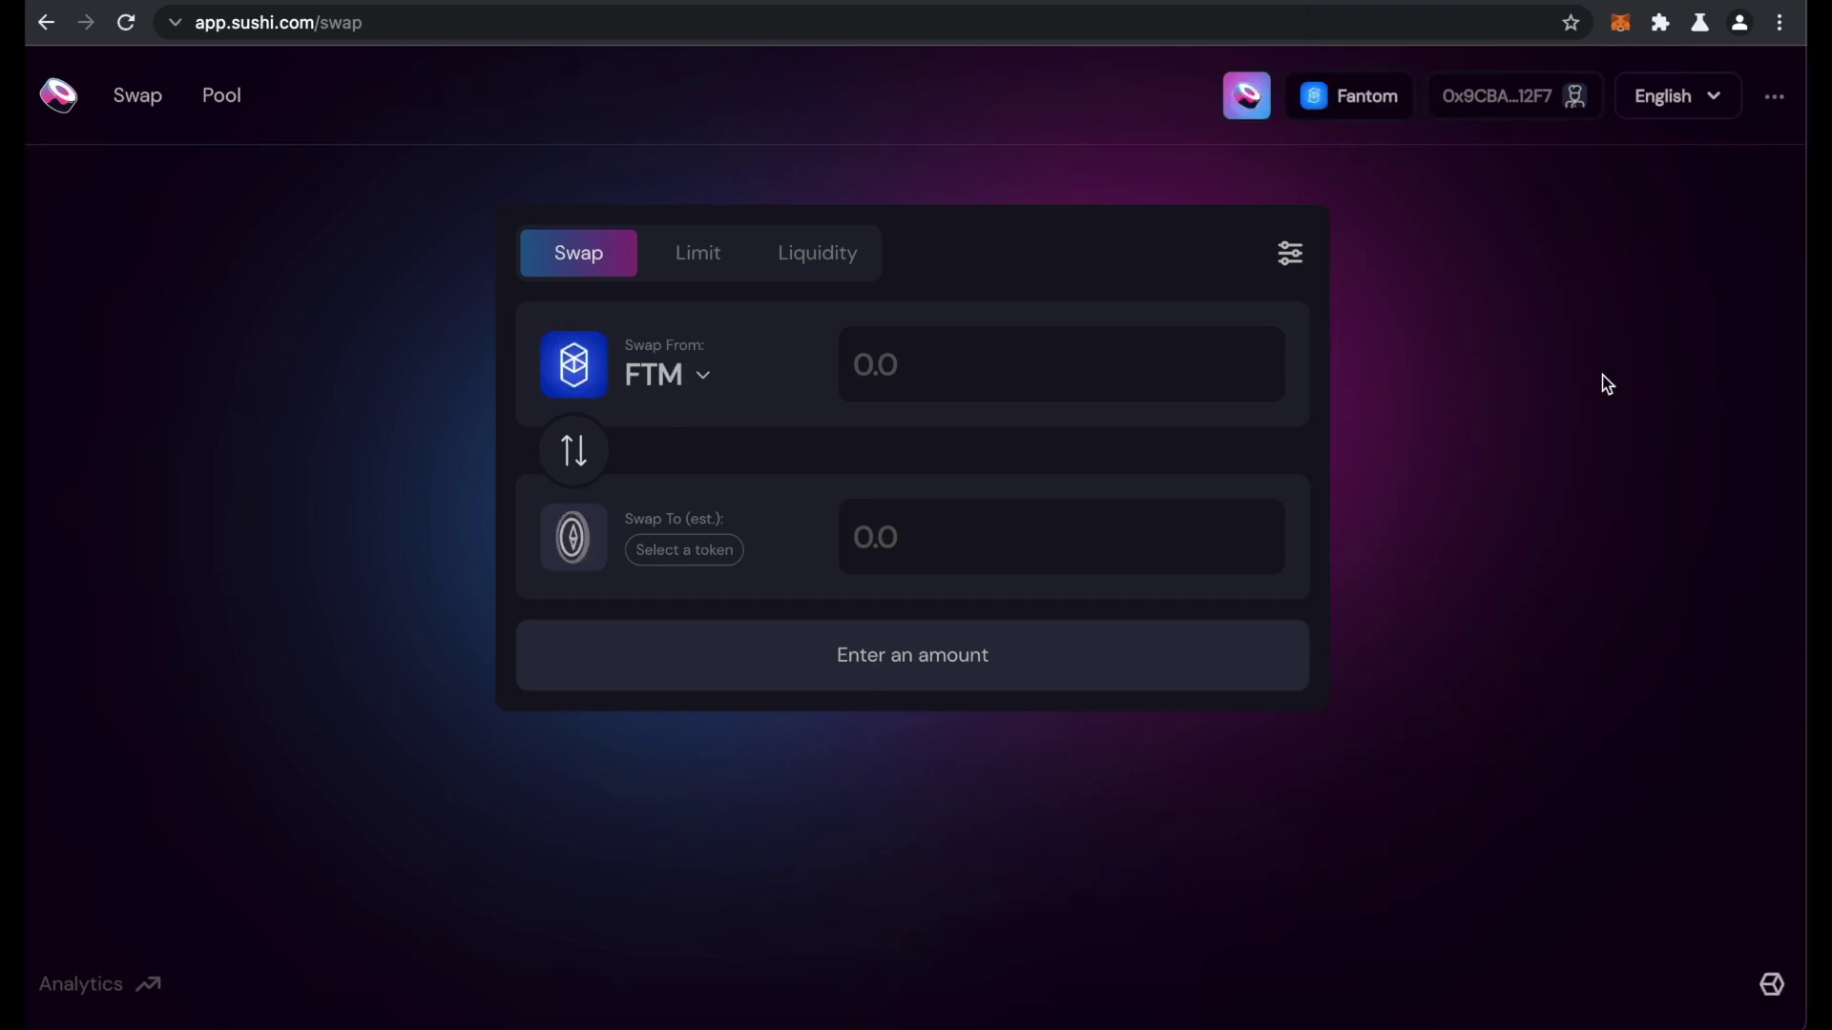
left_click(1620, 22)
left_click(1515, 84)
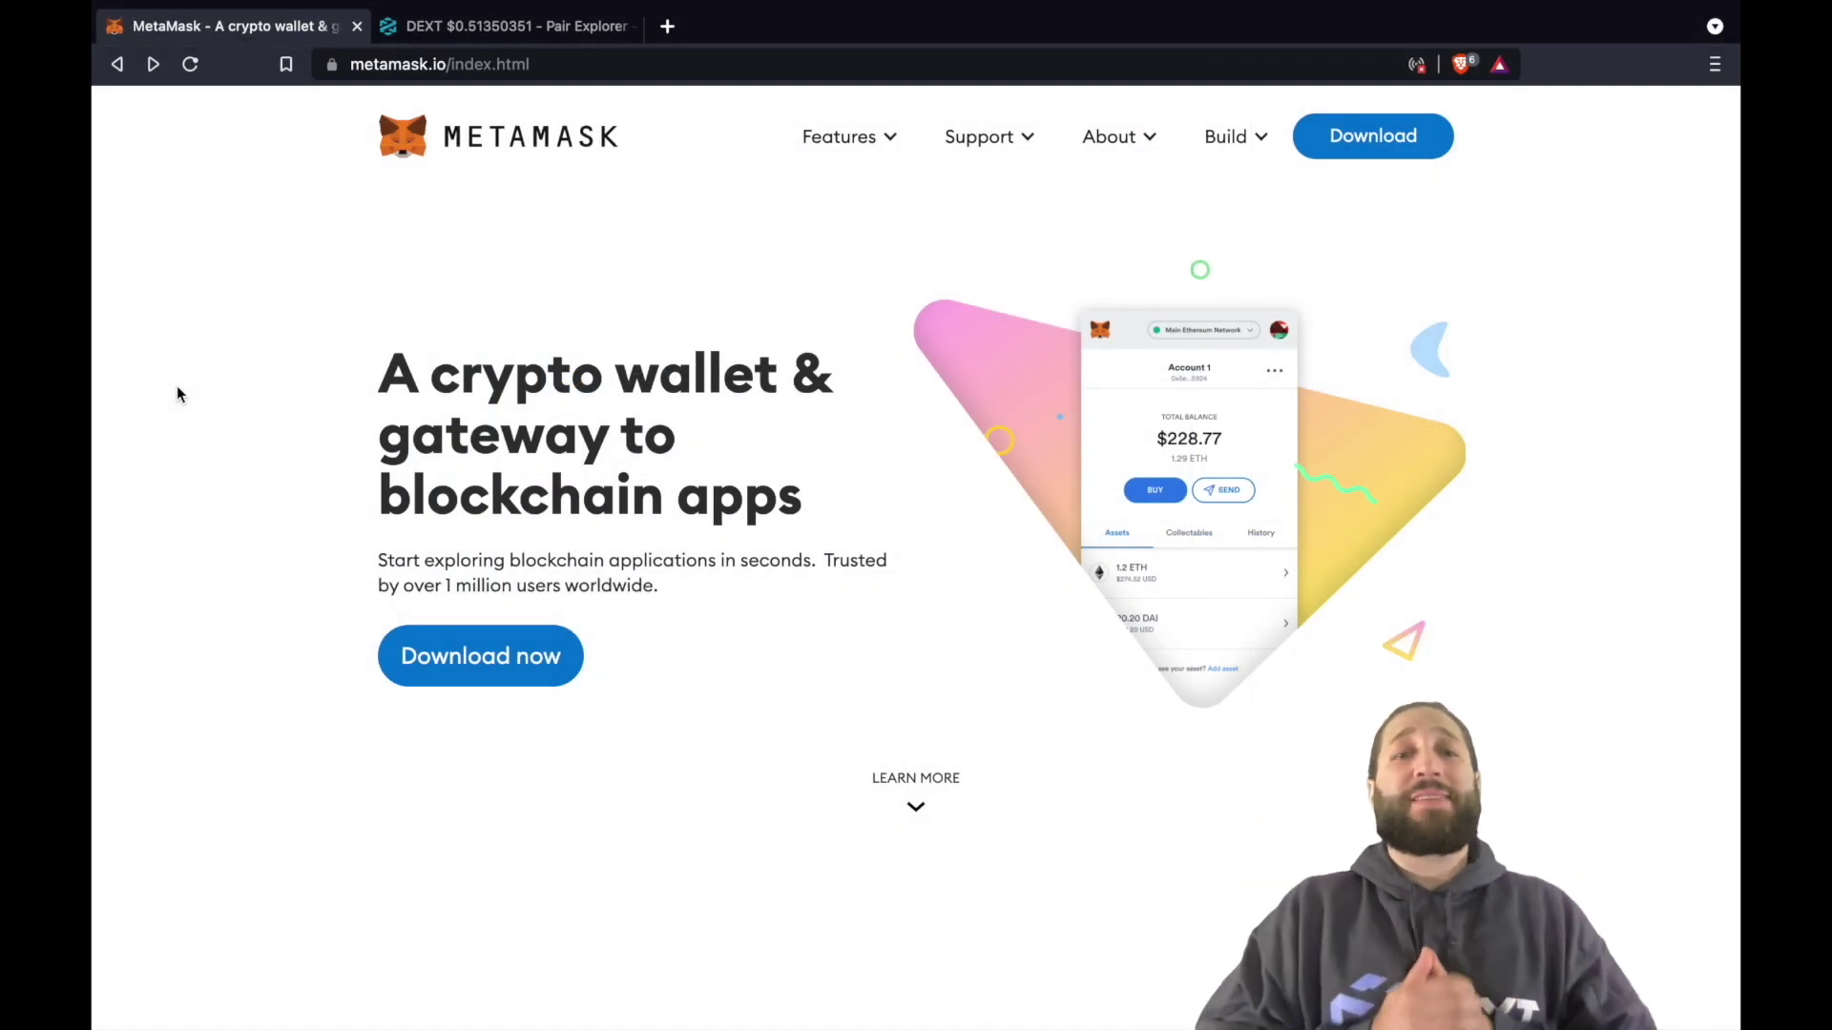
Step: From the MetaMask website's download page, open the Chrome Web Store listing for installing MetaMask in Brave
left_click(459, 672)
scroll(788, 593, "down", 5)
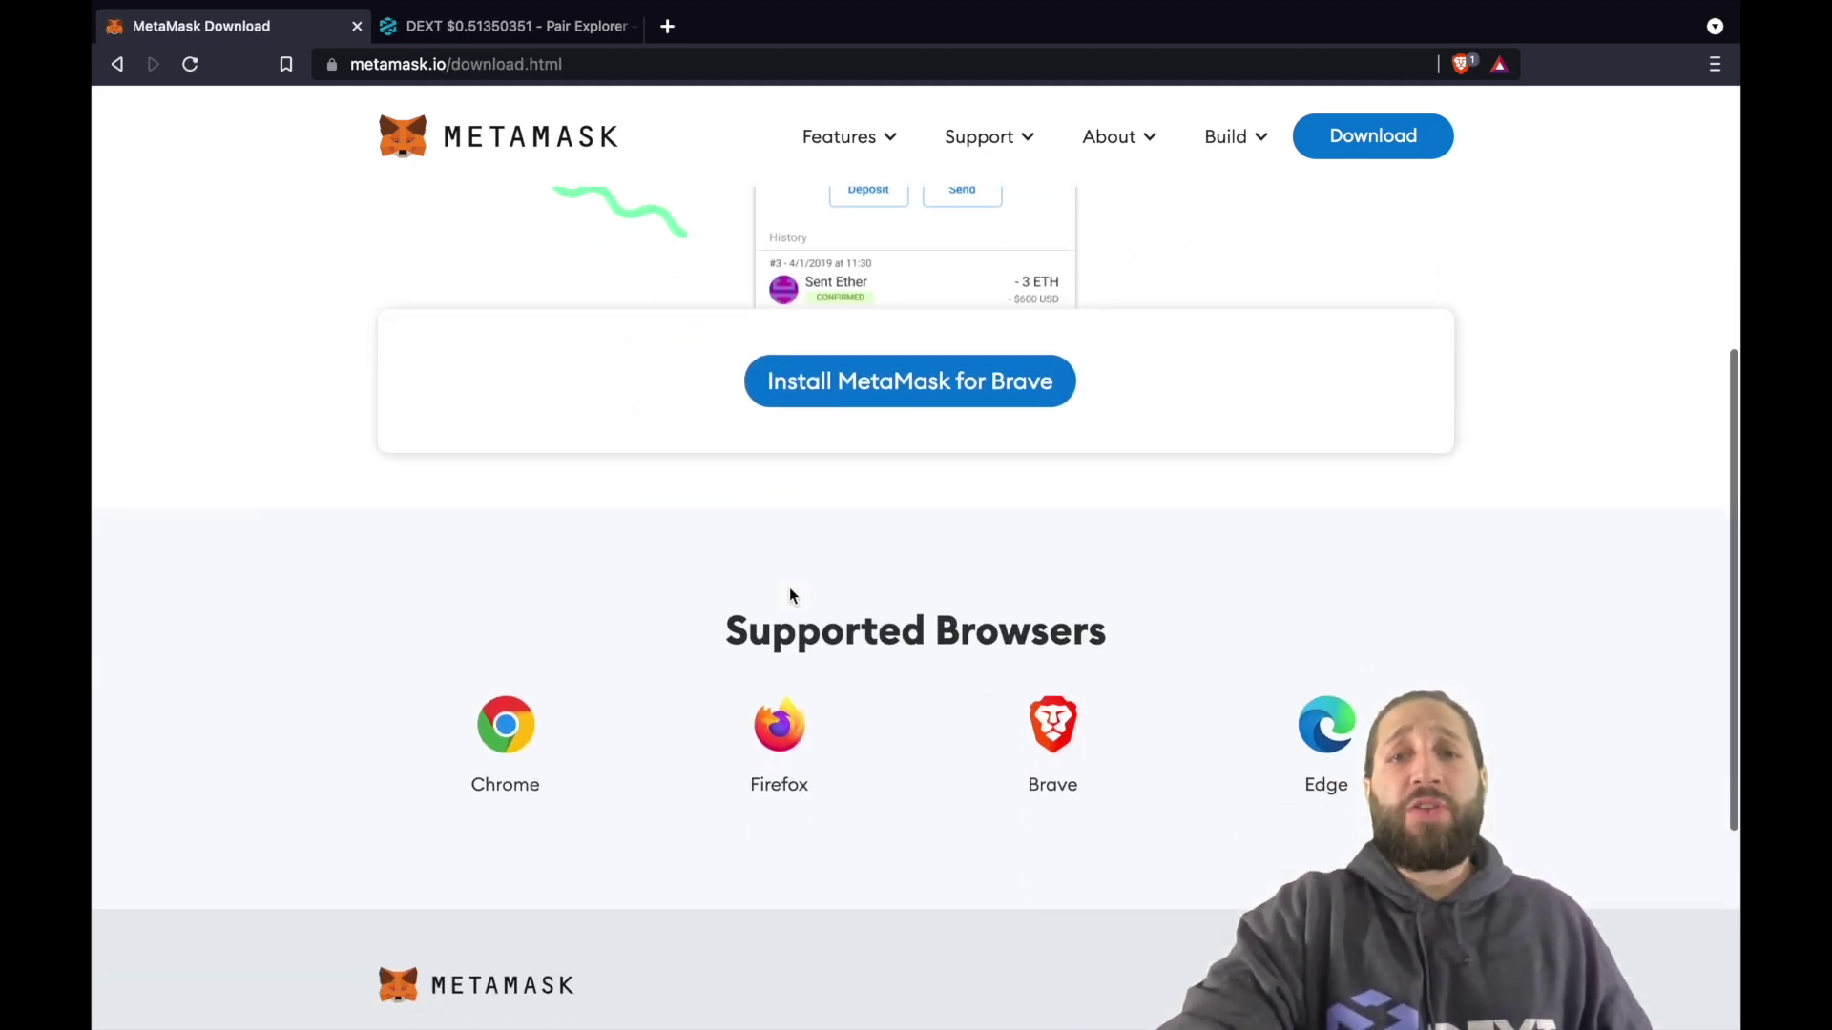
scroll(788, 595, "down", 1)
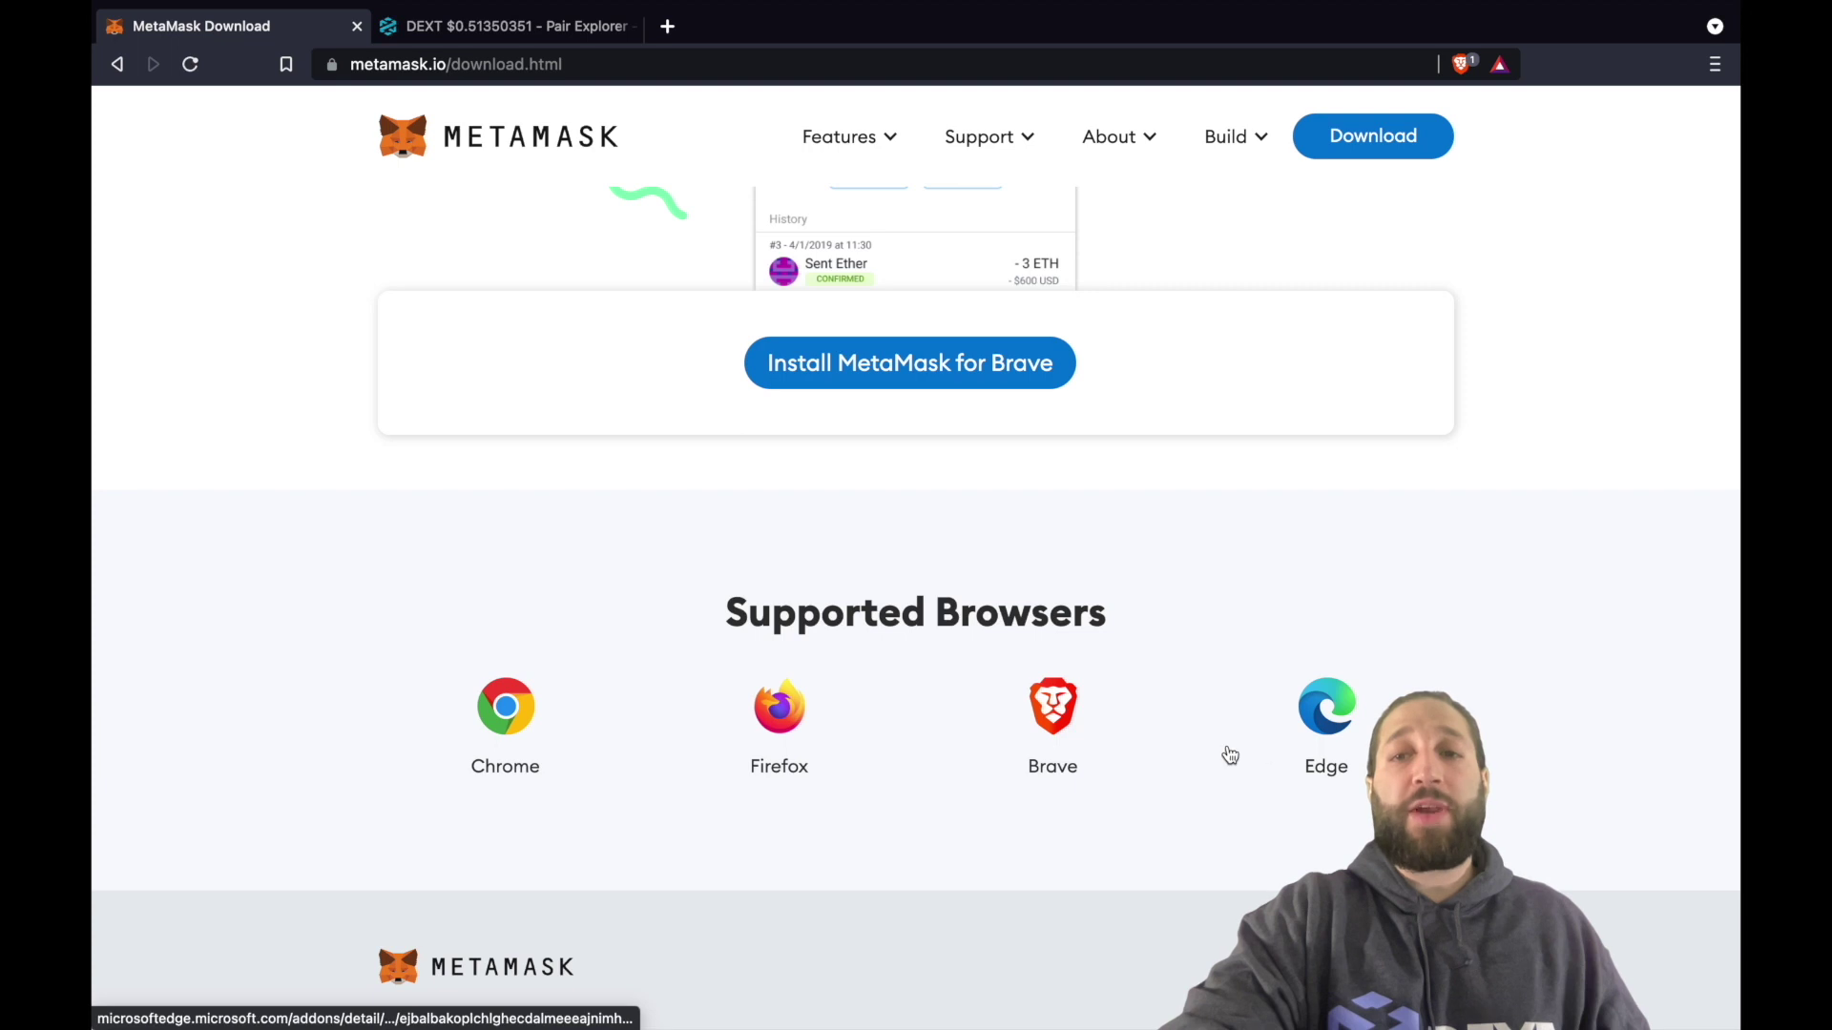
scroll(1230, 756, "up", 4)
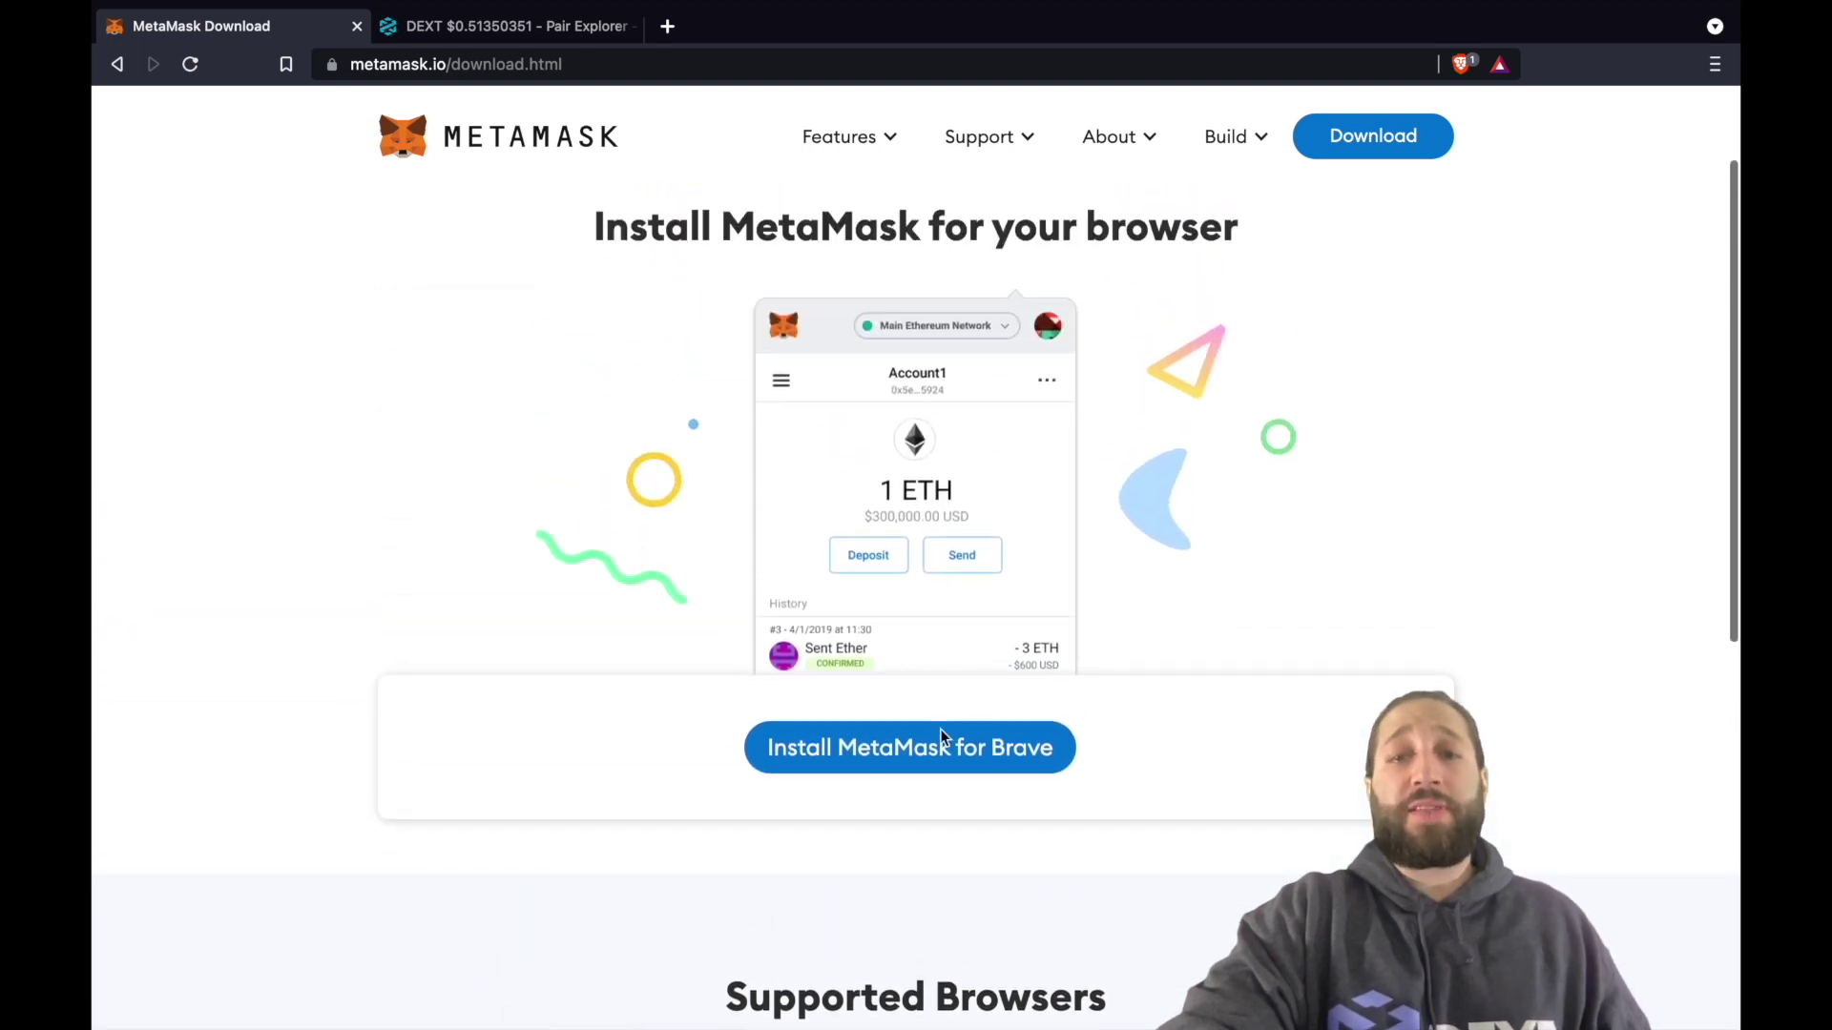
left_click(941, 740)
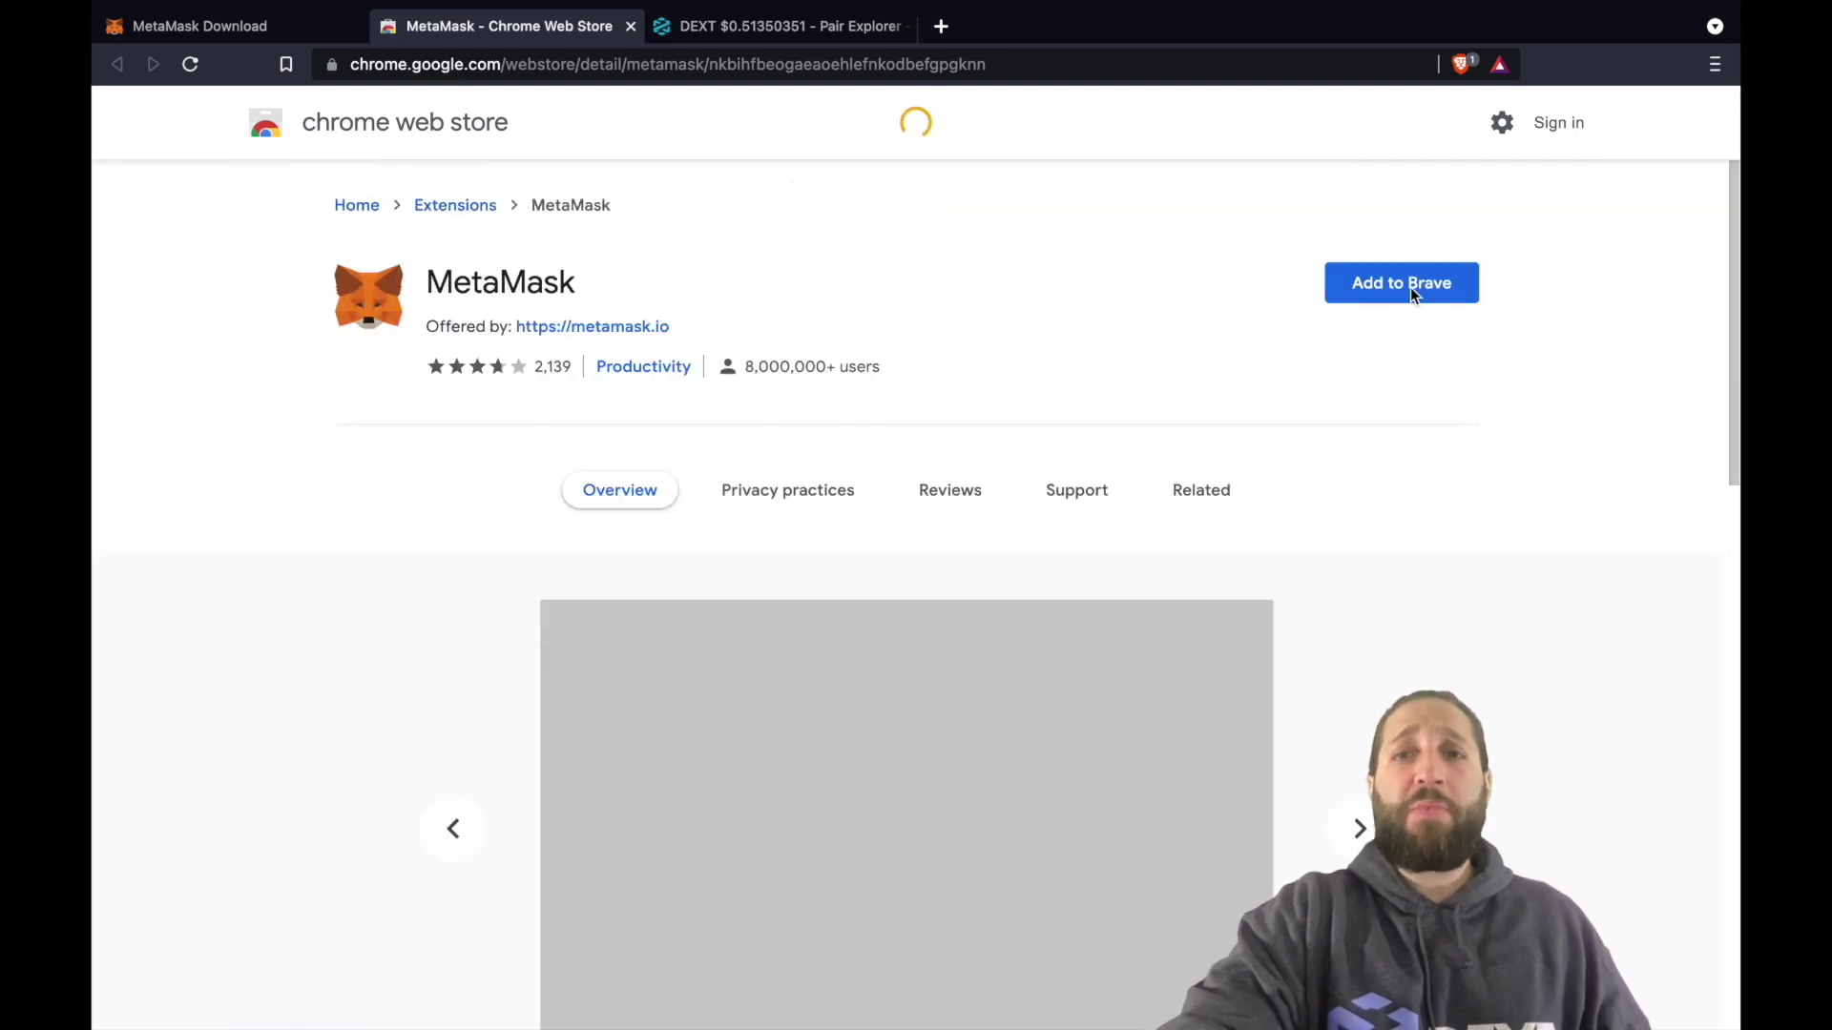
Step: Add the MetaMask extension to Brave and approve its installation
left_click(1410, 288)
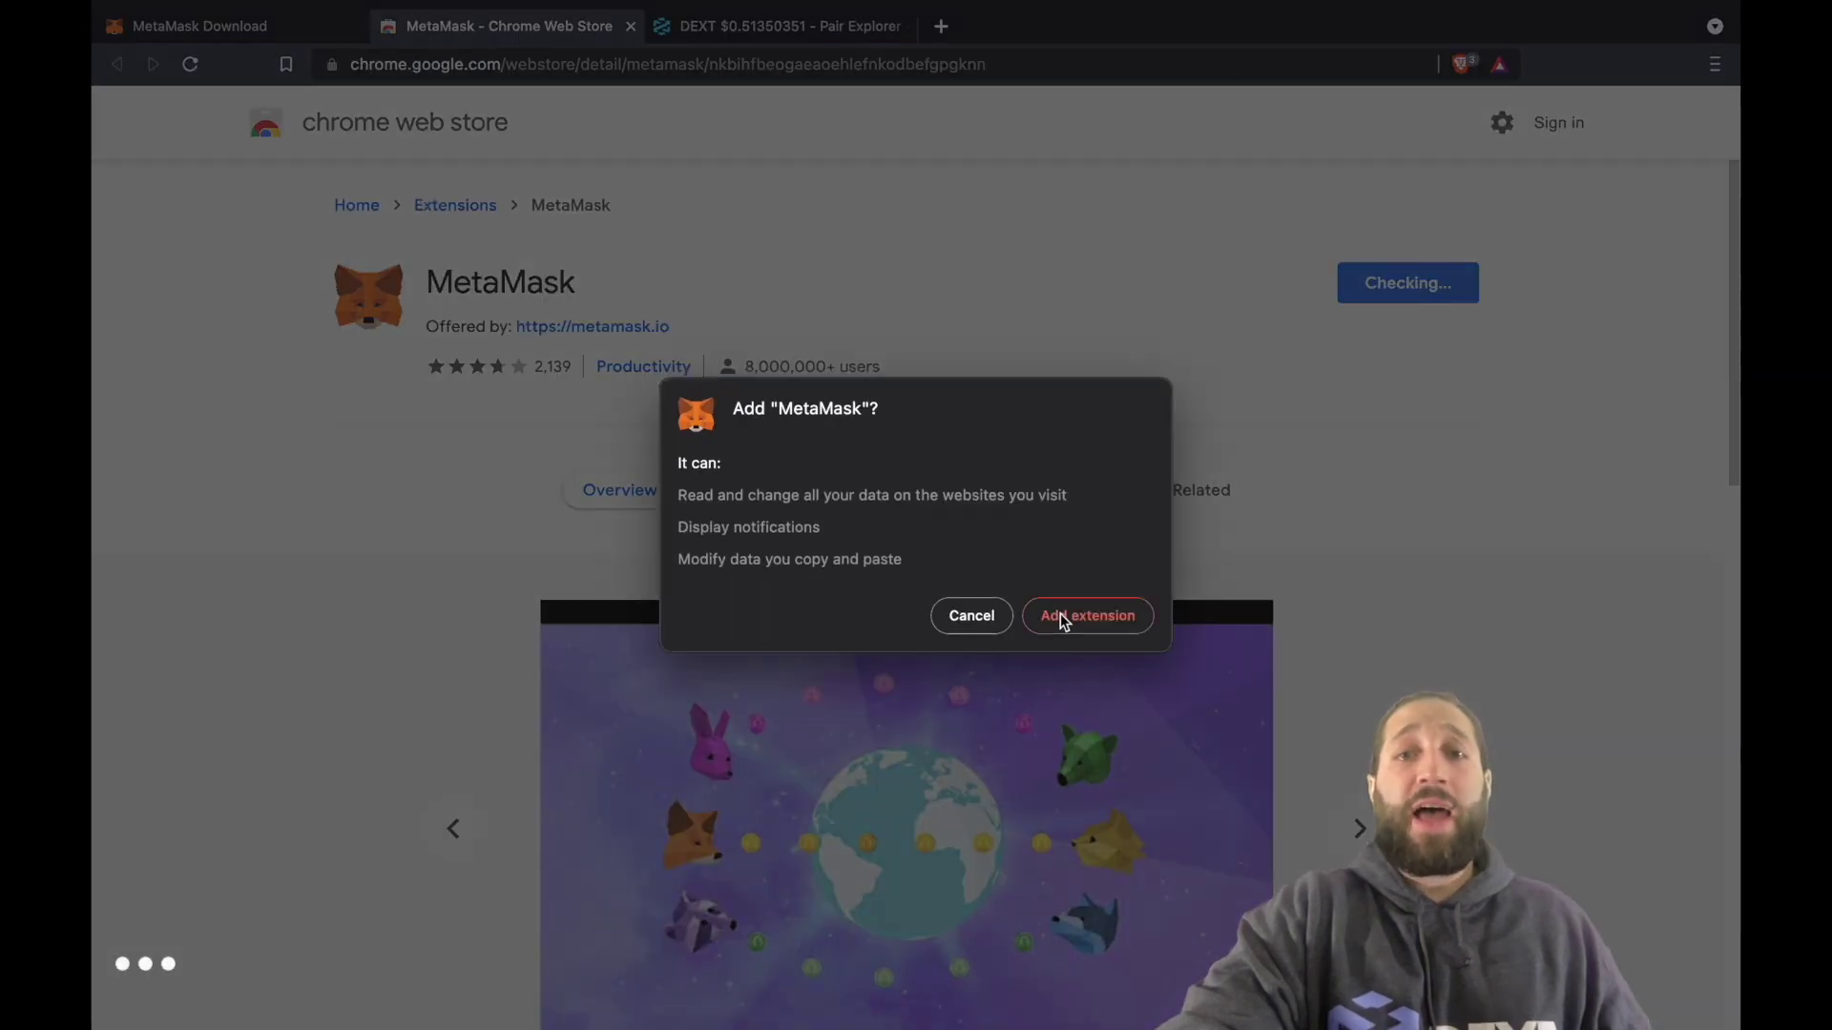
left_click(1080, 616)
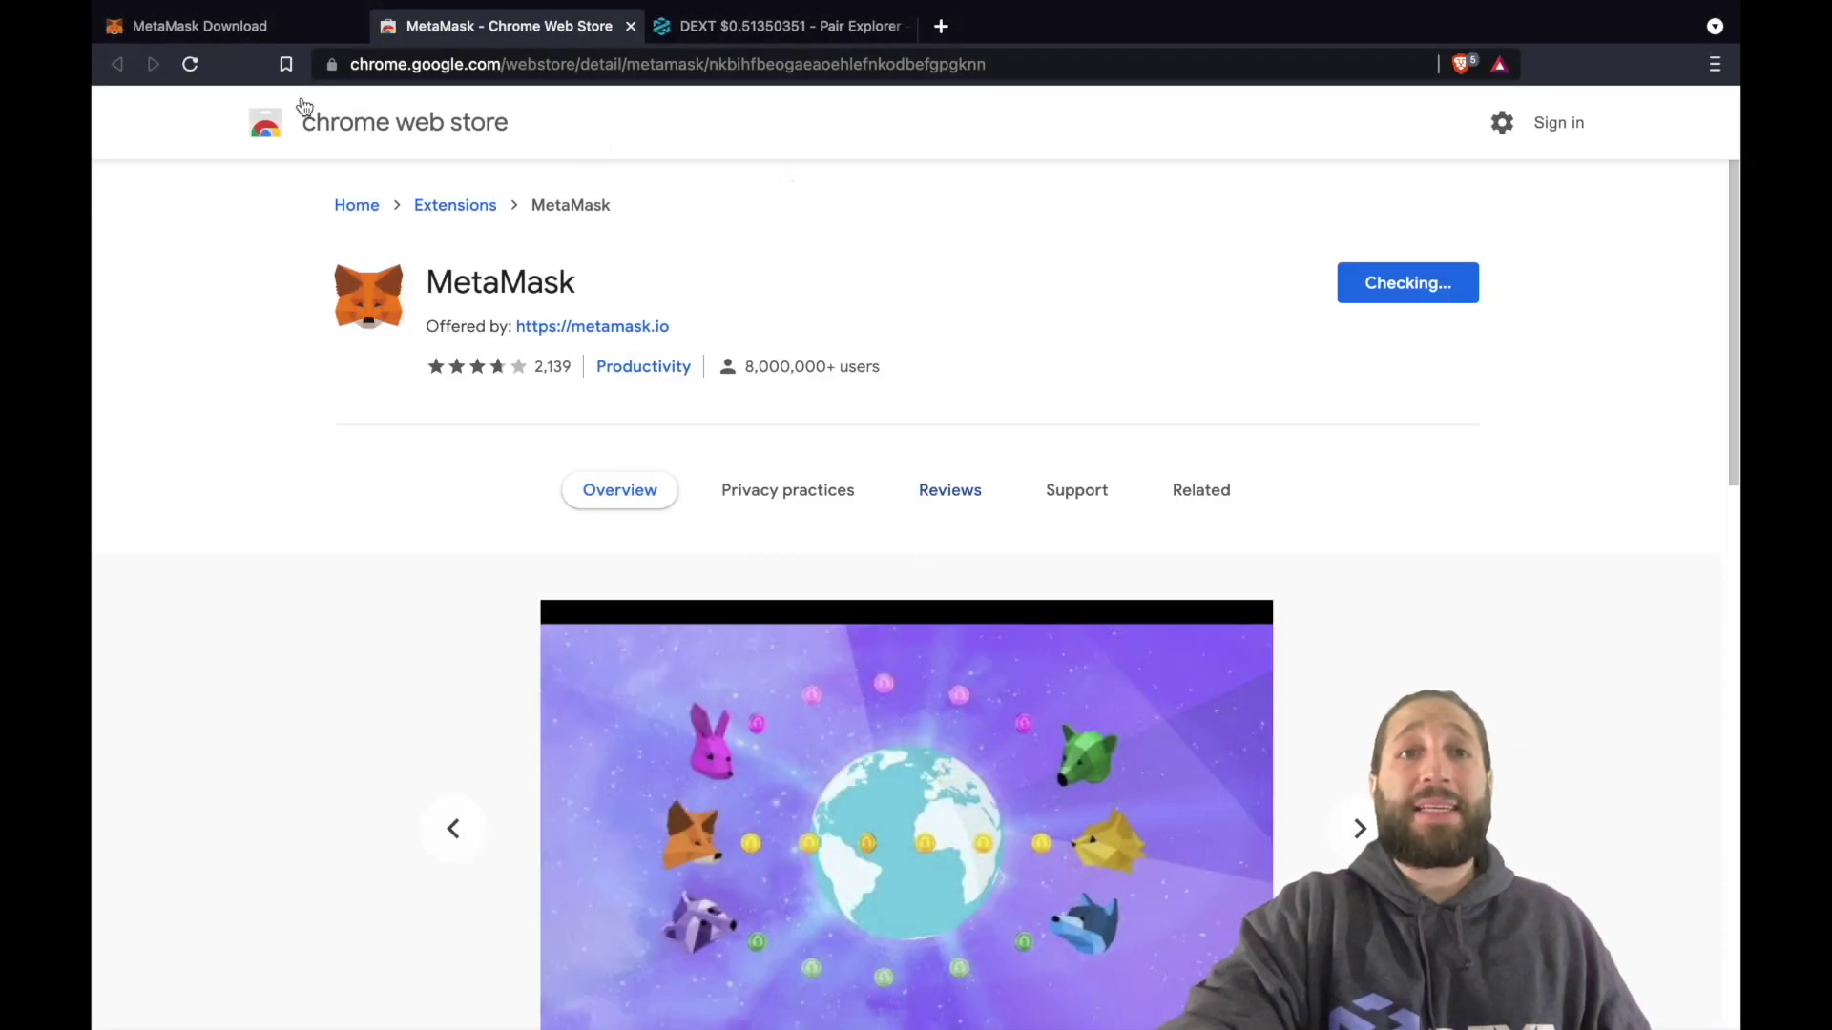
left_click(262, 38)
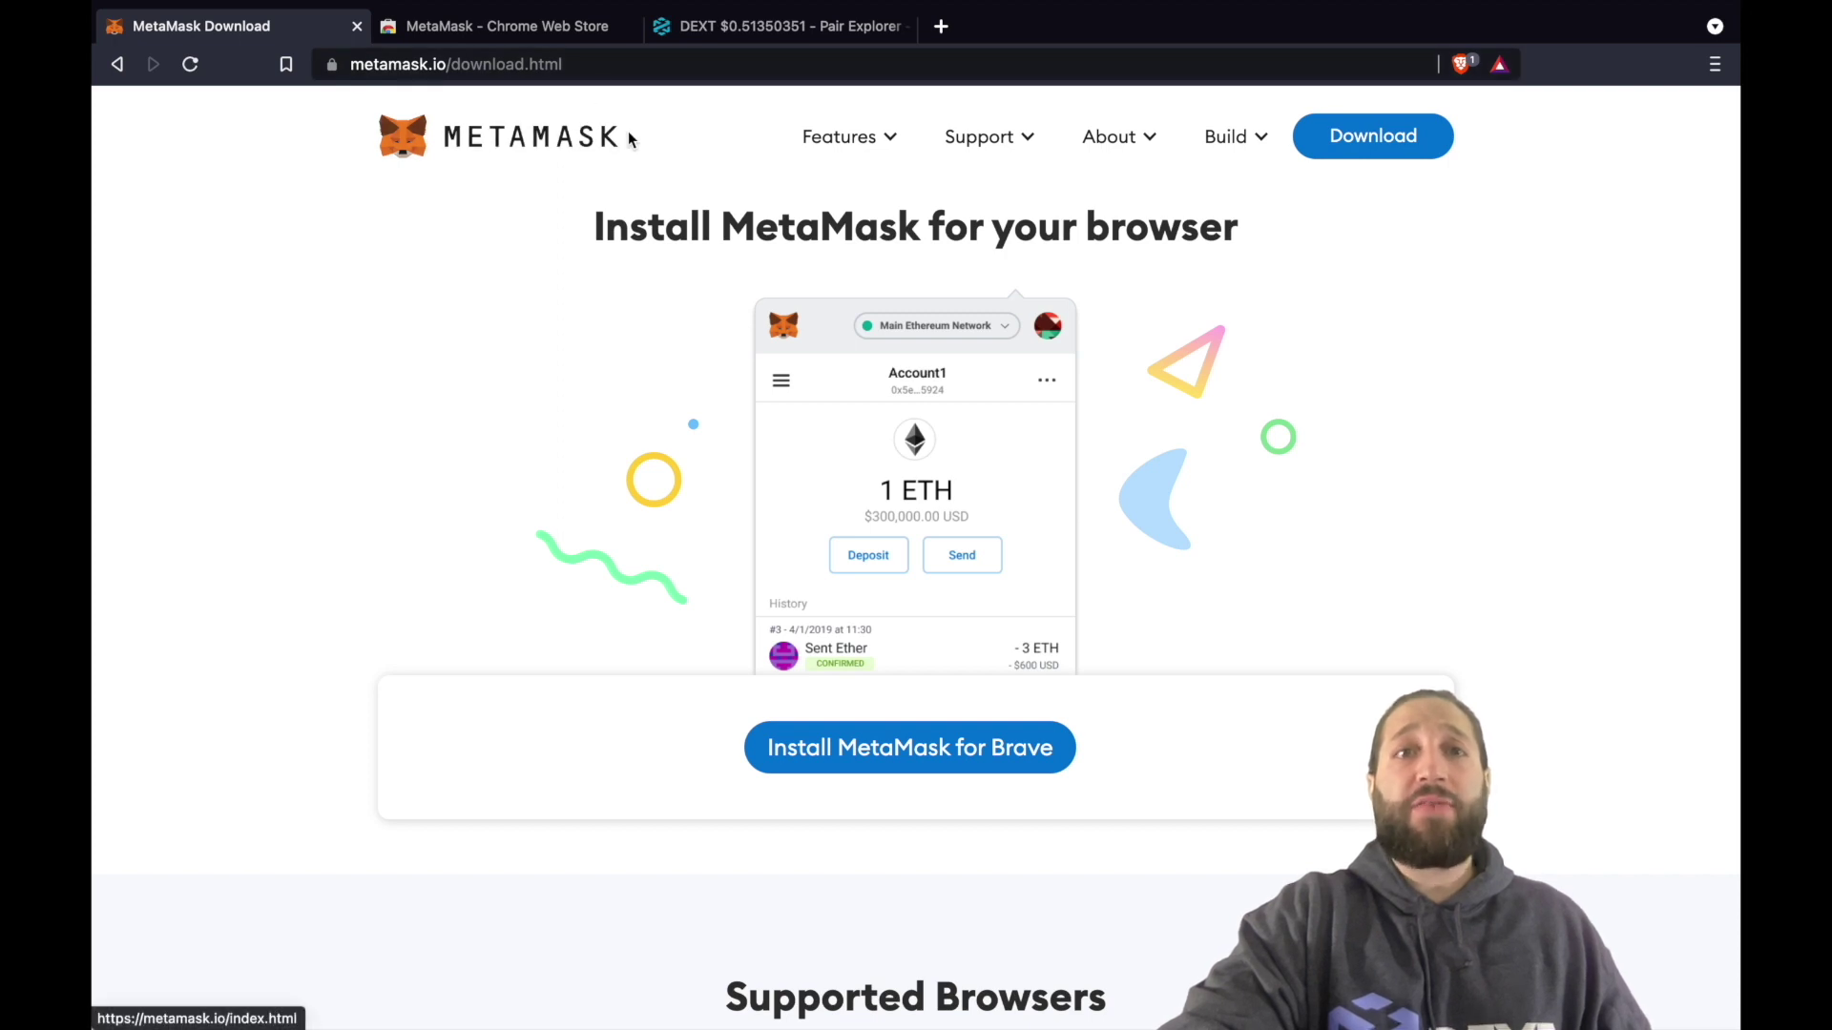
left_click(557, 36)
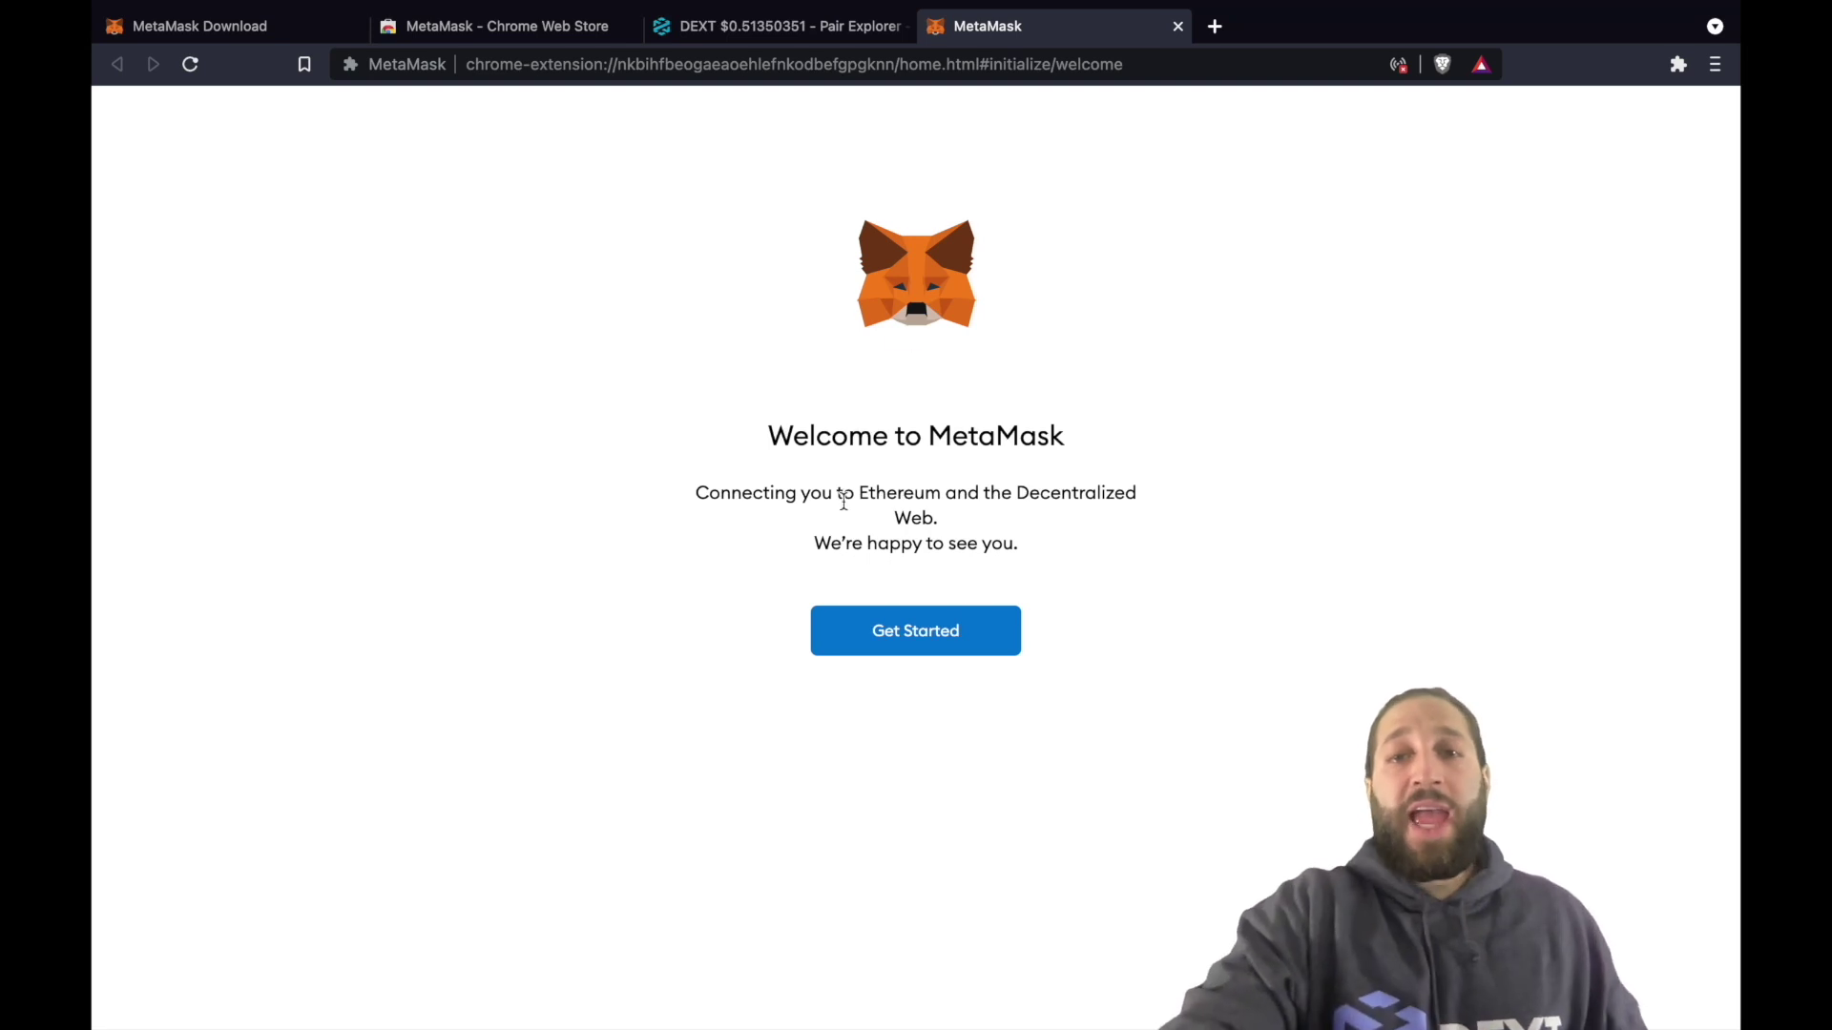
Step: Start the MetaMask setup with creating a new wallet and agree to share usage data
left_click(894, 641)
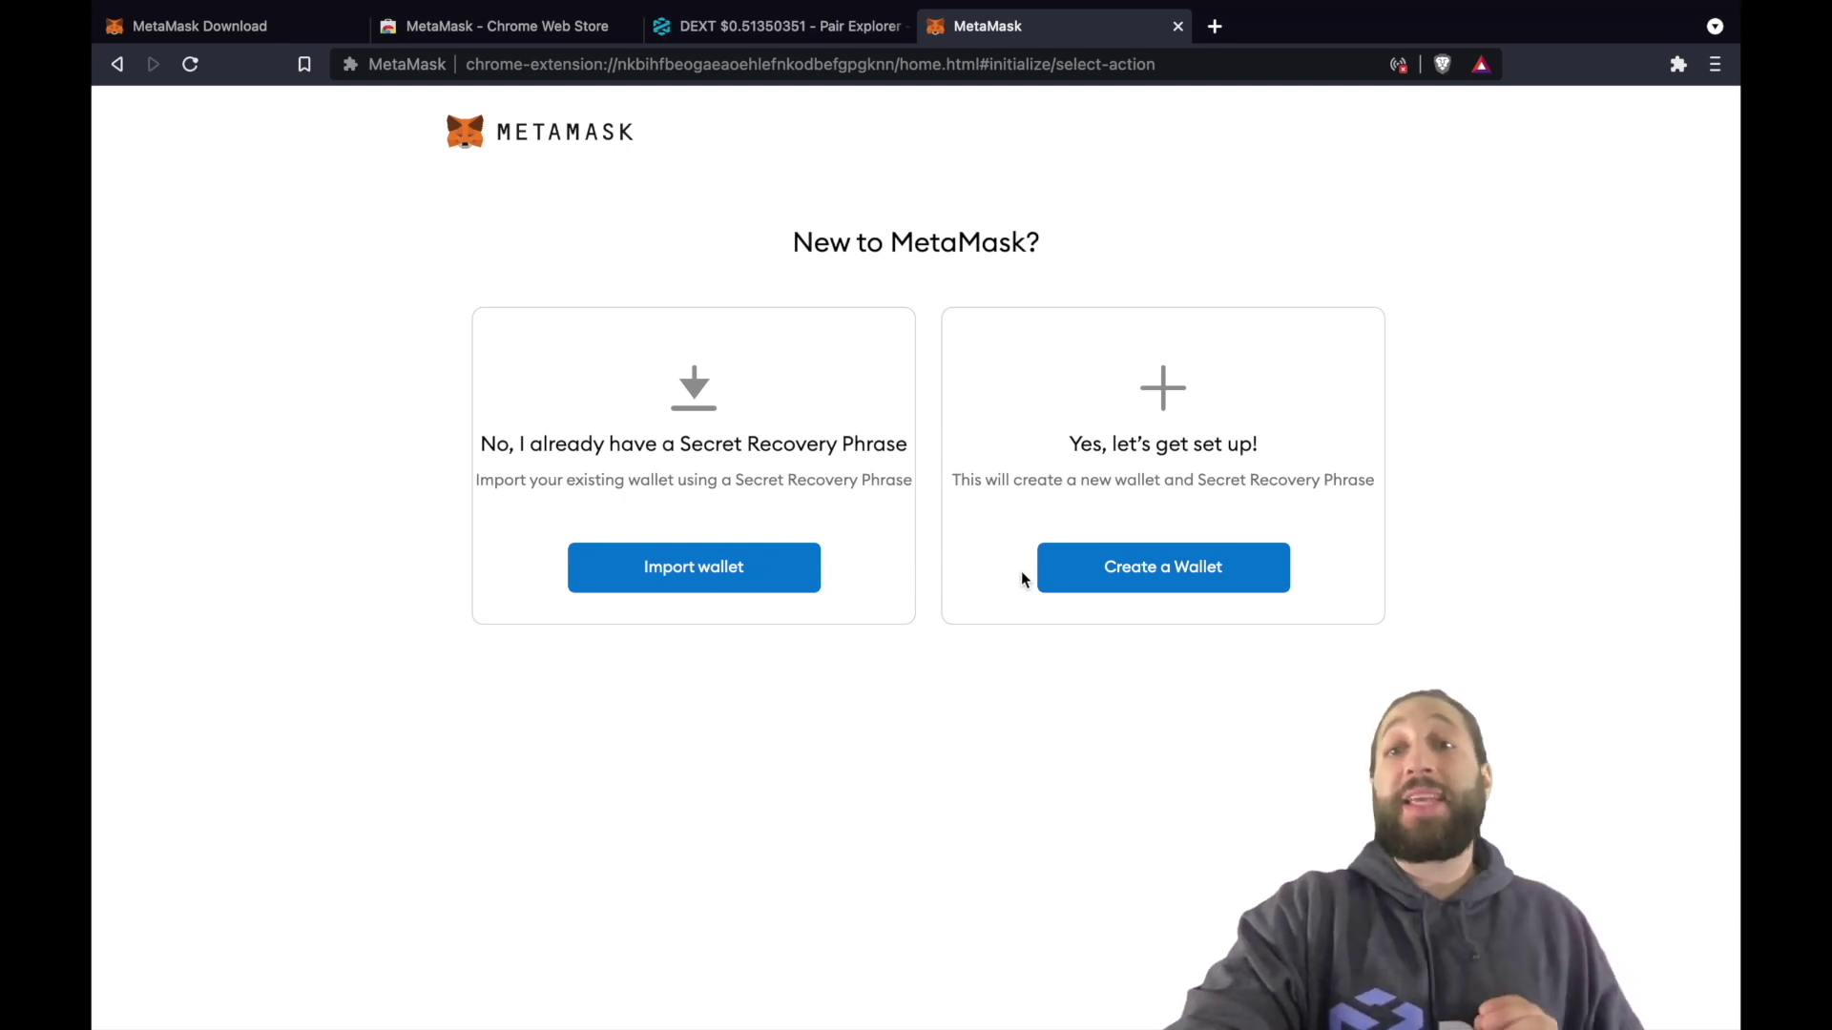
left_click(1072, 571)
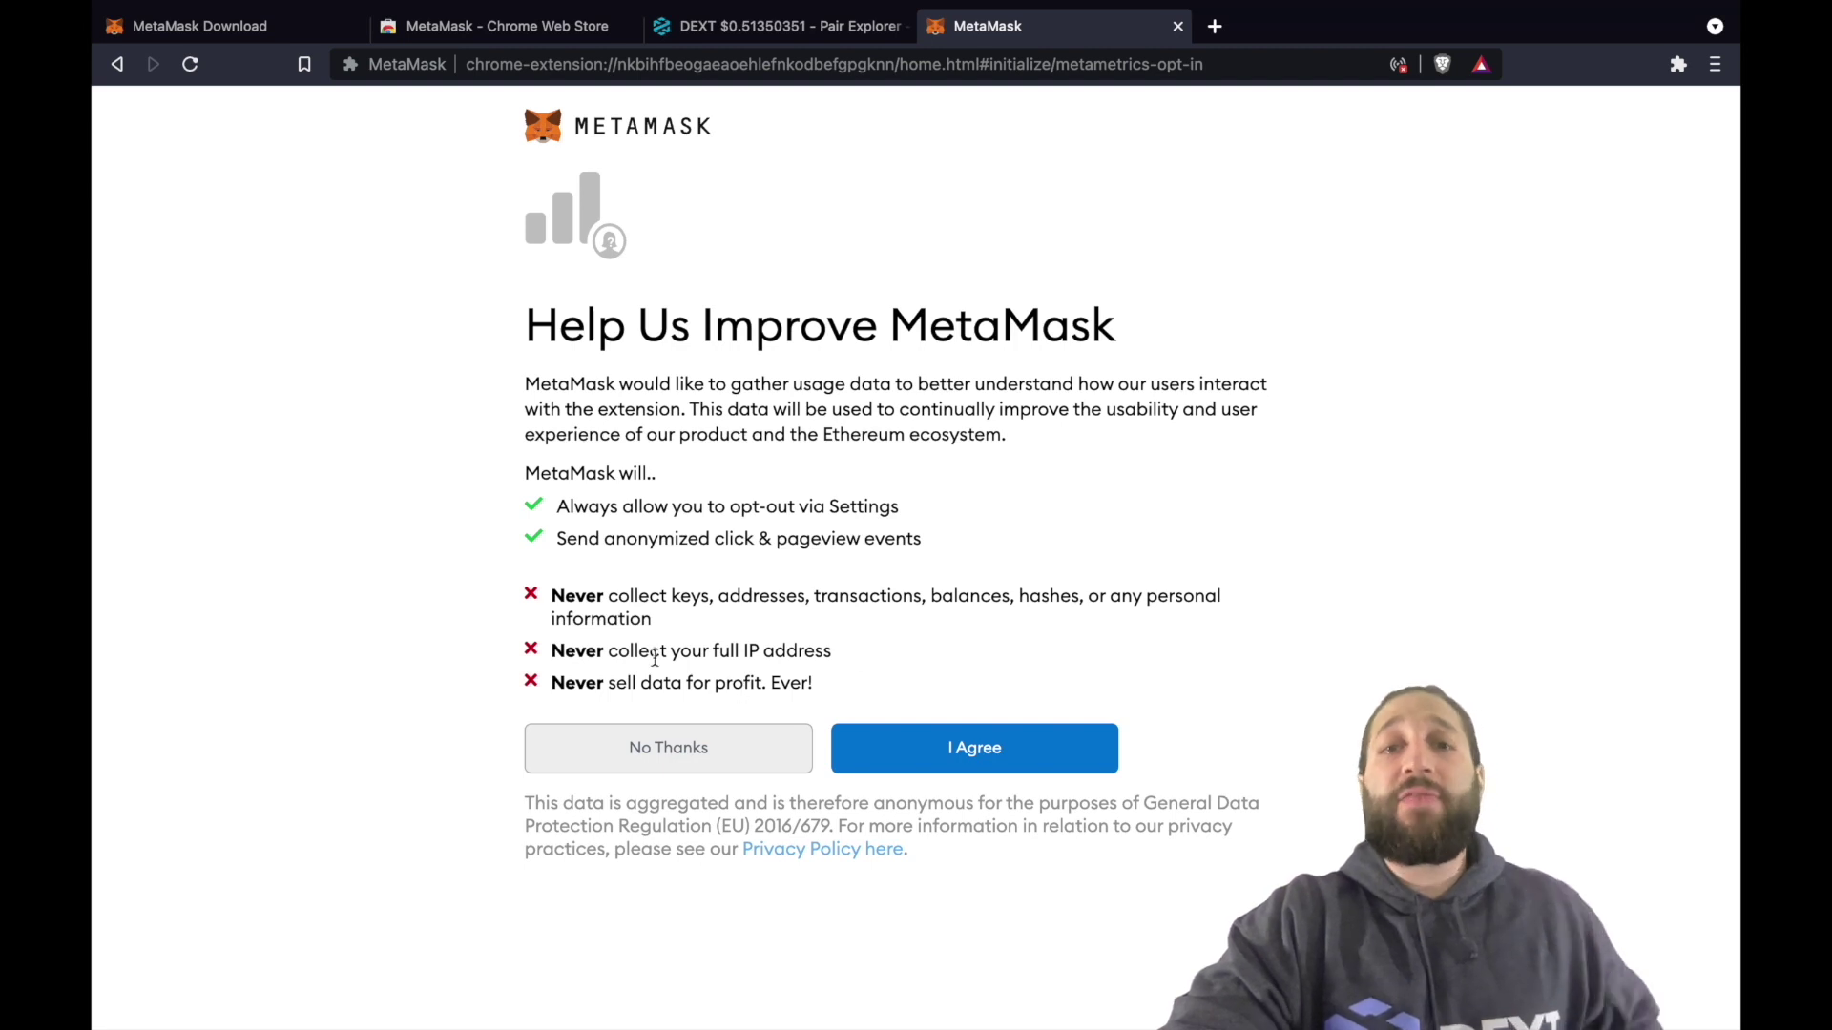
left_click(969, 756)
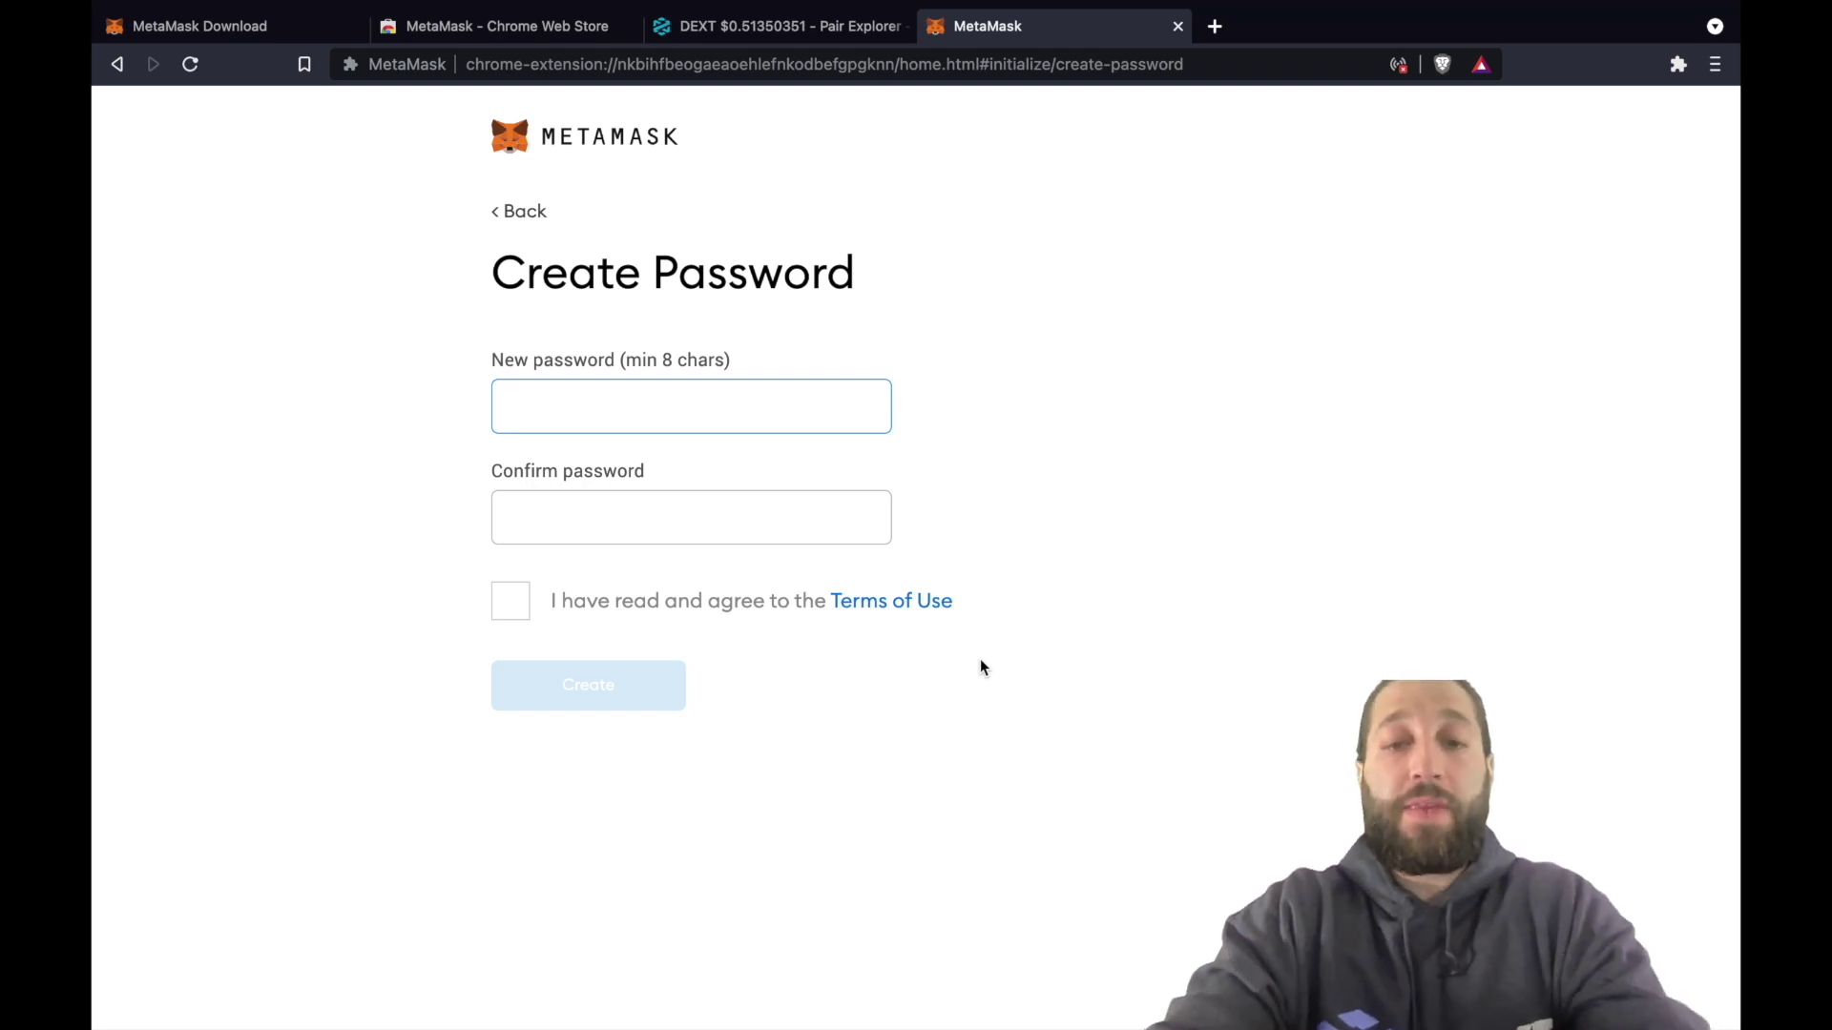
Step: Enter and confirm the new wallet password, accept the Terms of Use, and create the wallet
type("*********")
key("Tab")
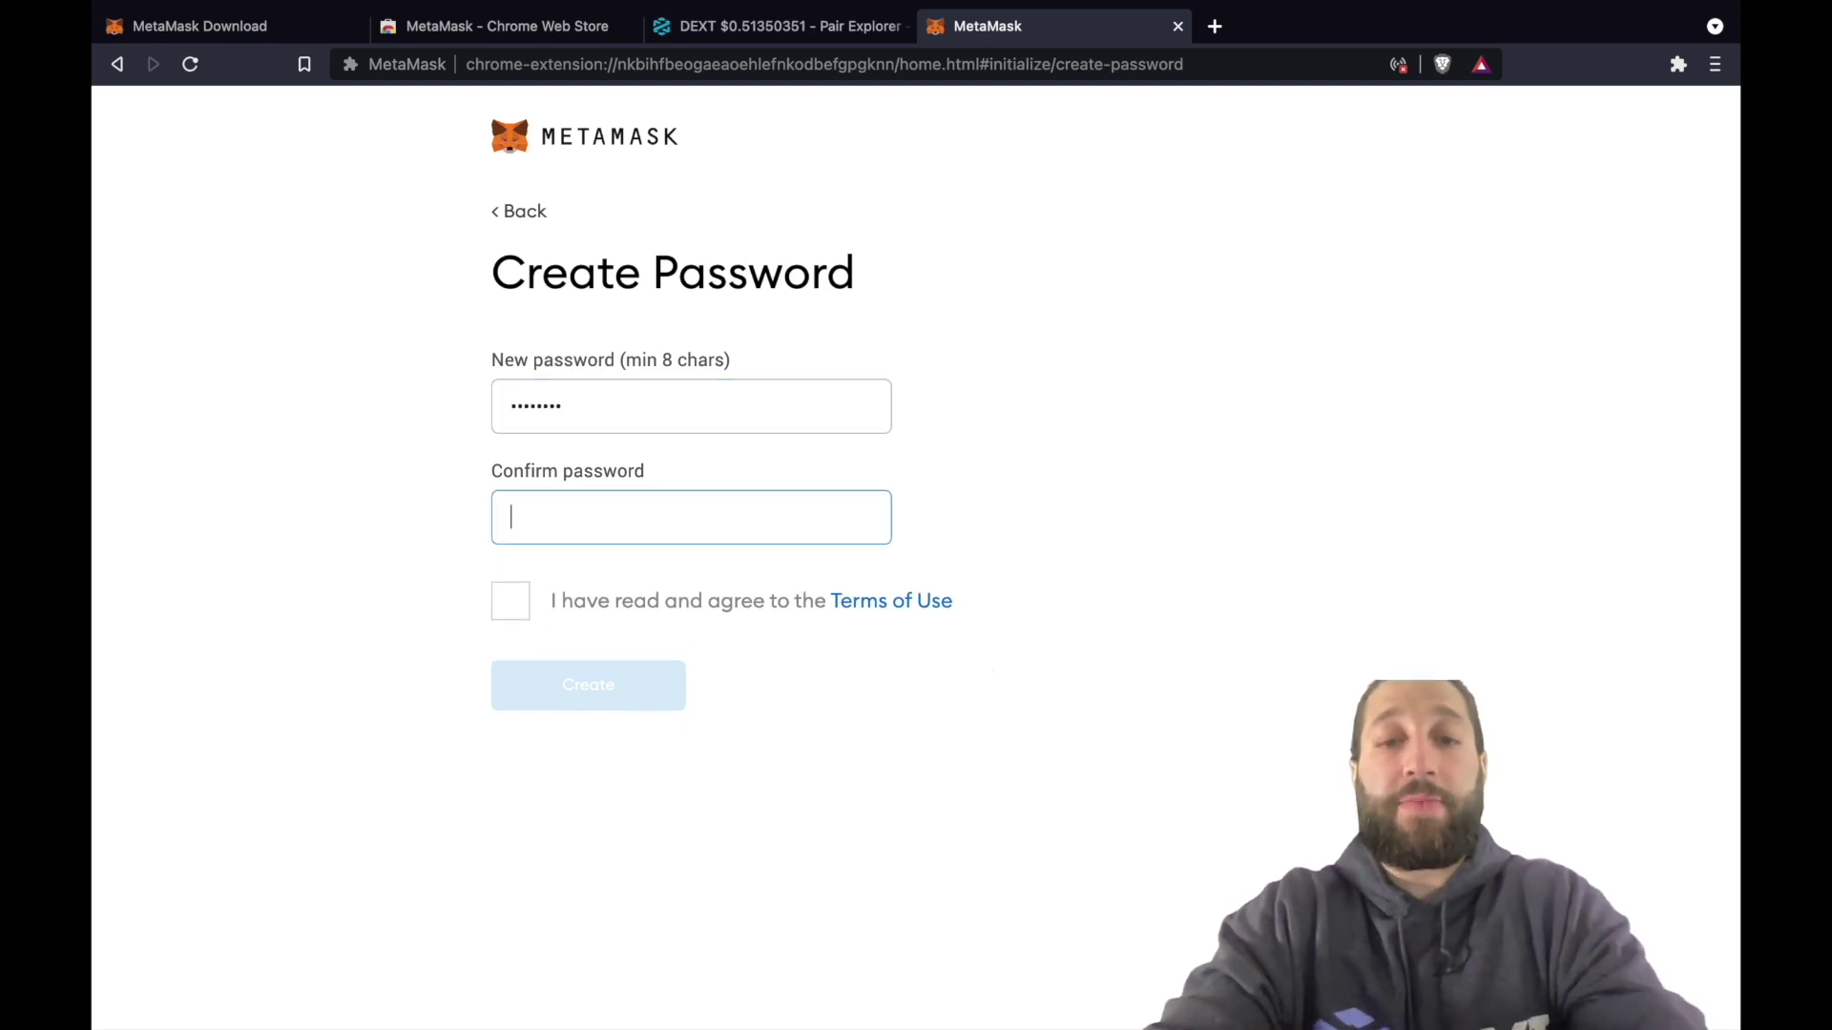
type("*********")
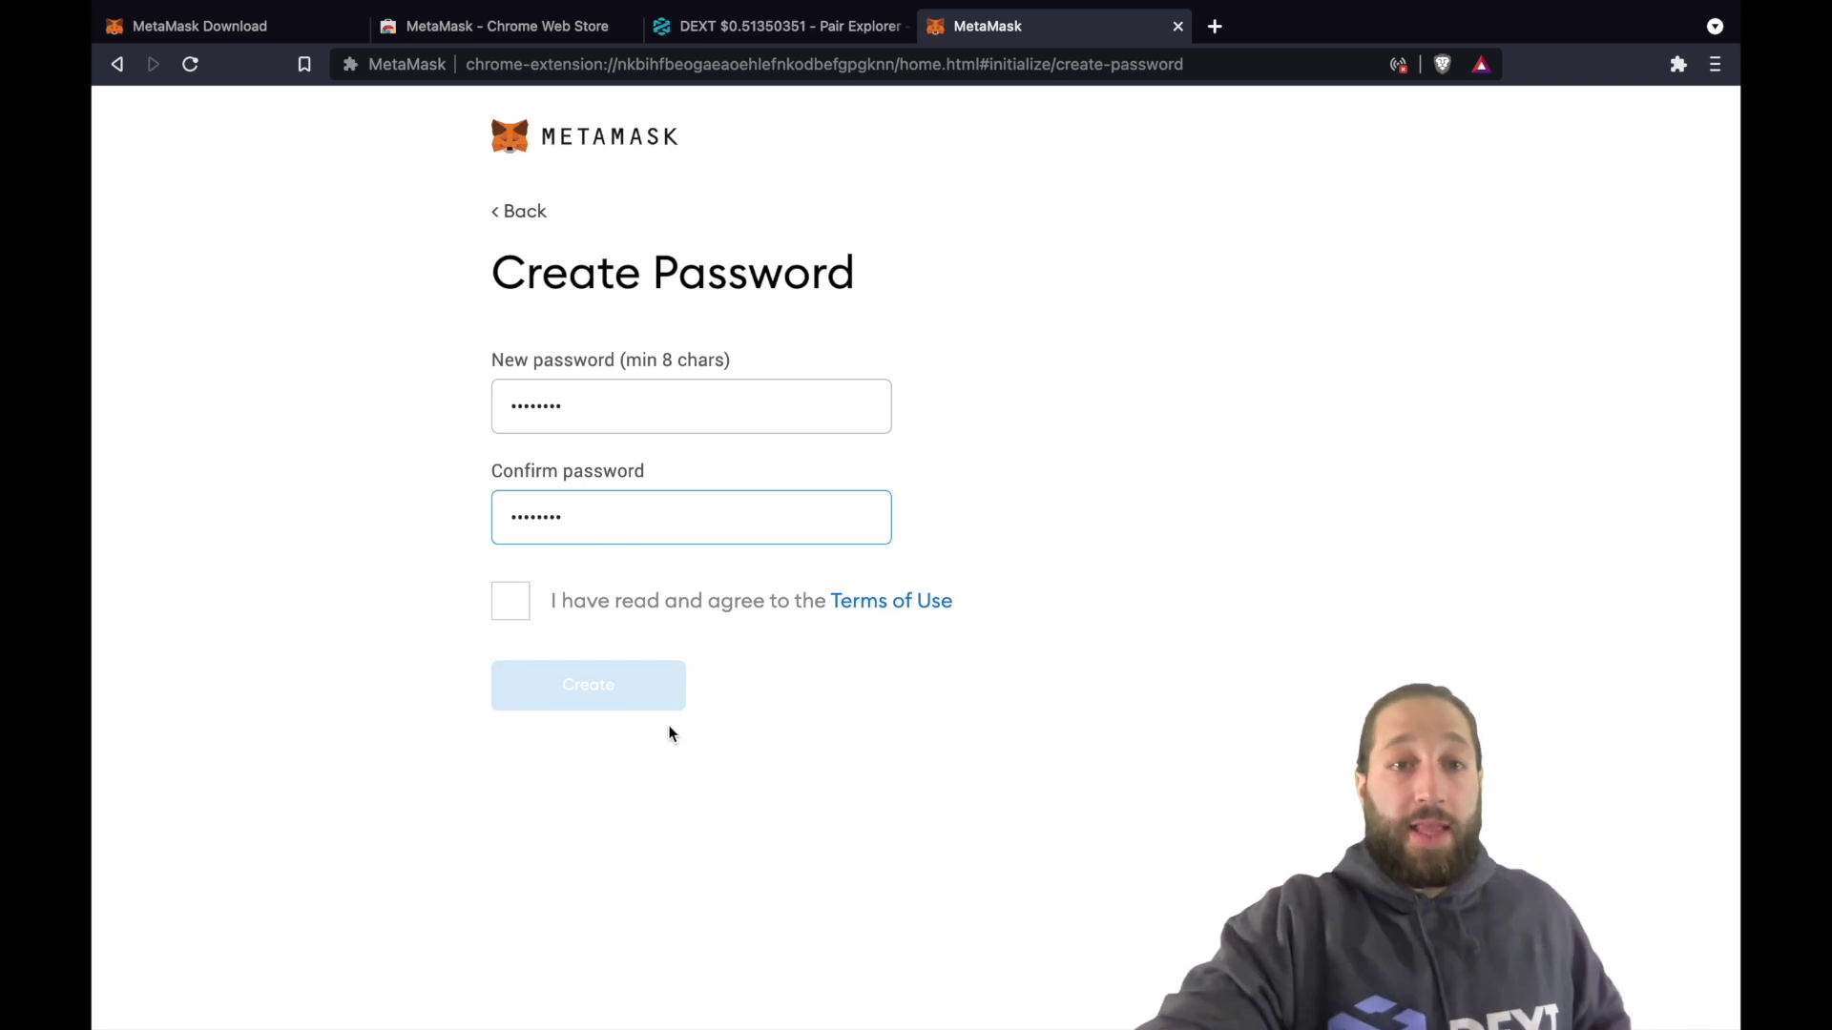
left_click(511, 605)
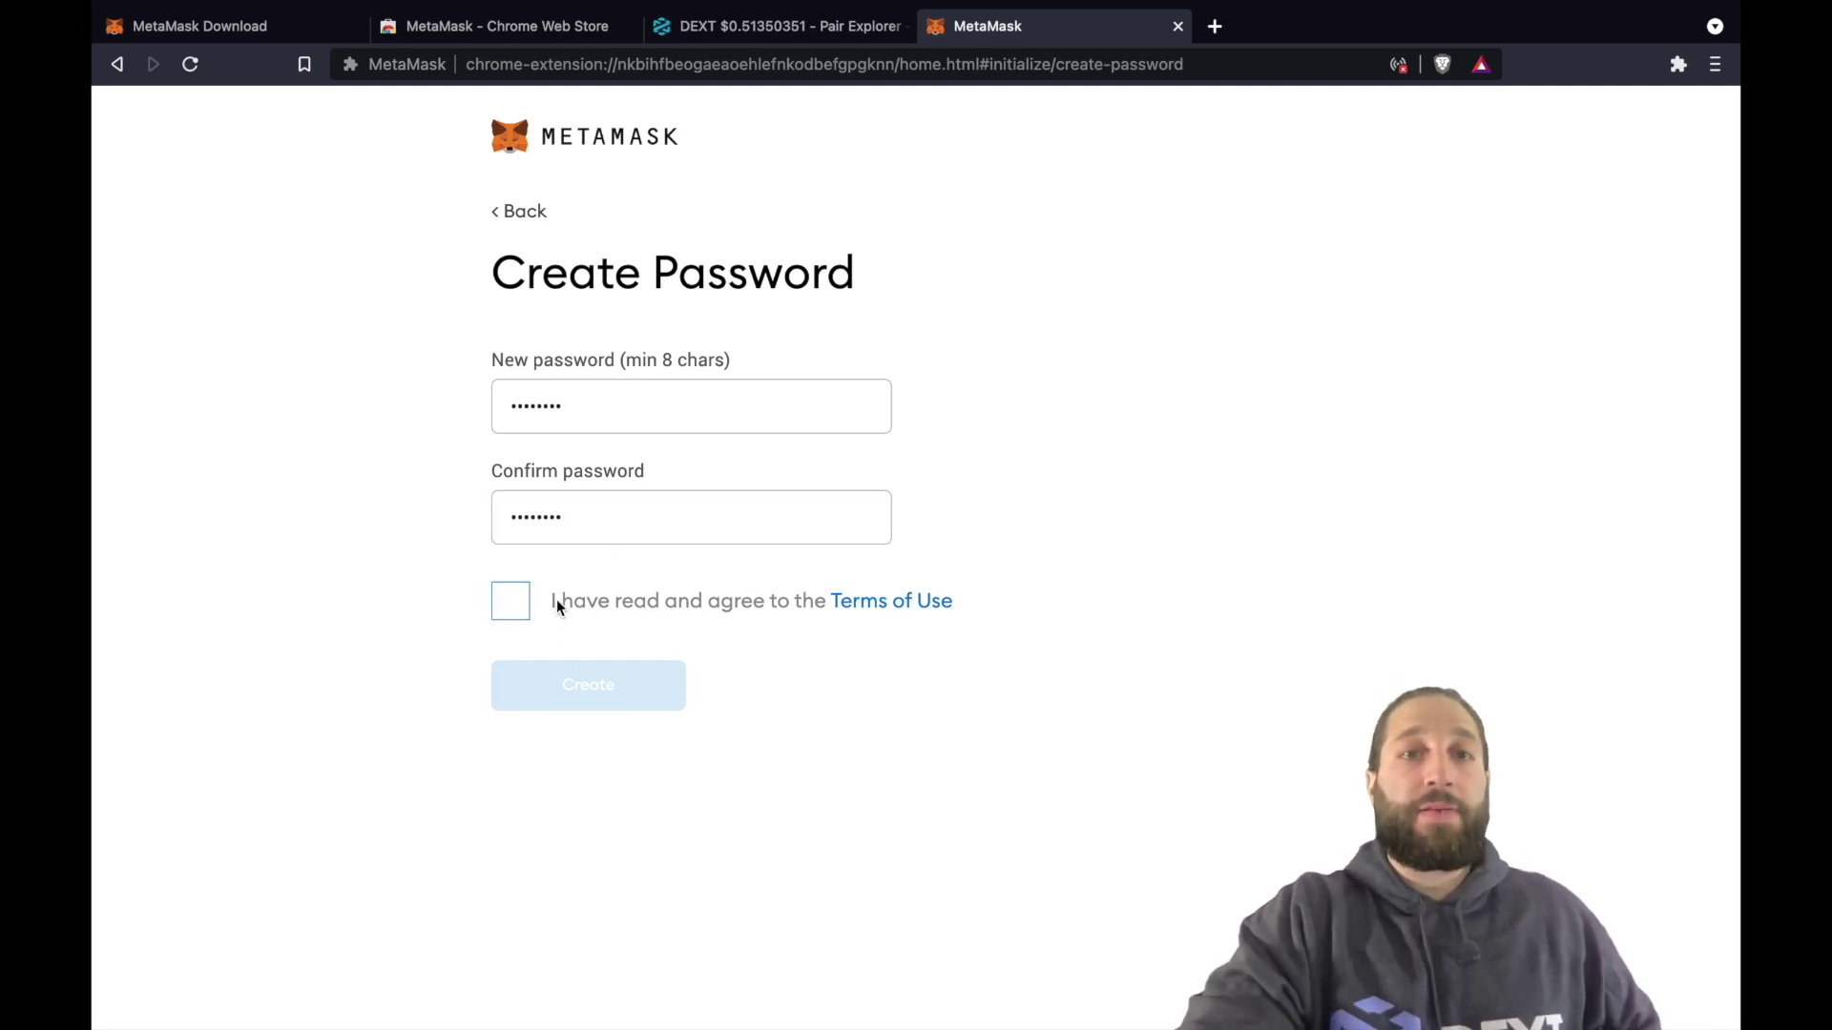
left_click(557, 605)
left_click(526, 666)
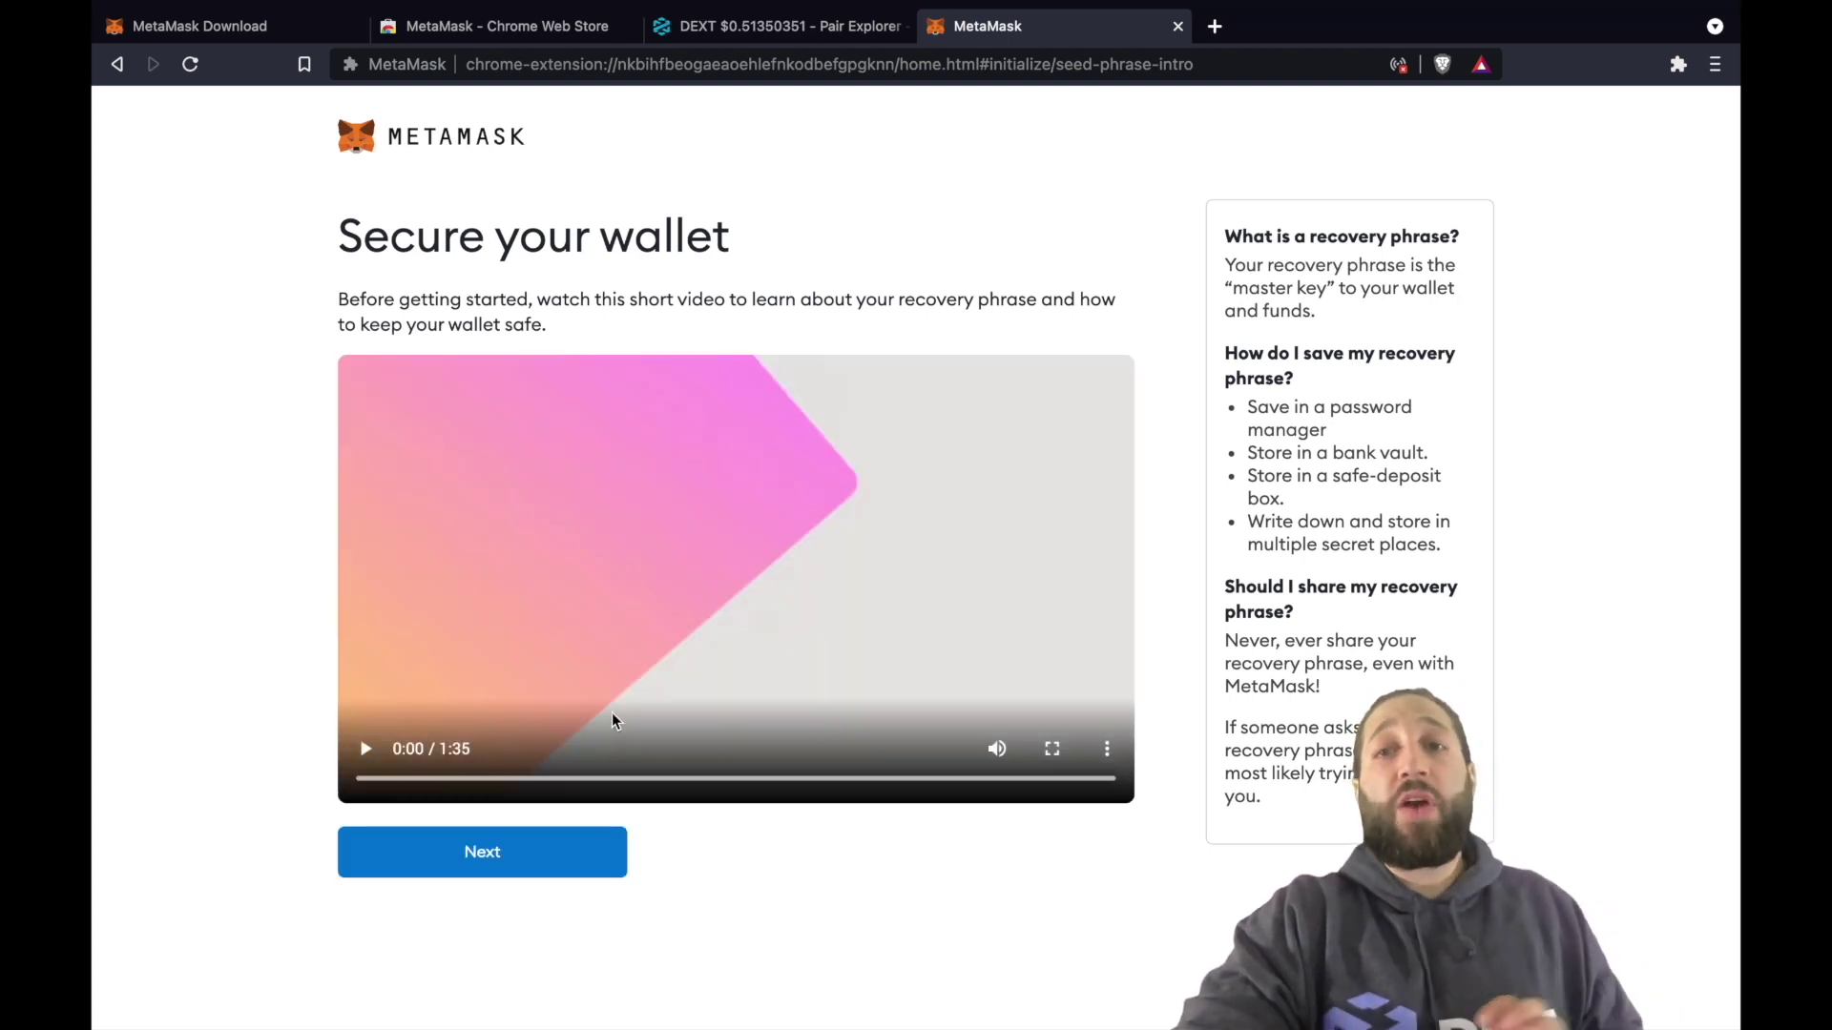
Step: Skip the wallet security video, reveal the secret backup phrase, and continue to its confirmation
left_click(576, 835)
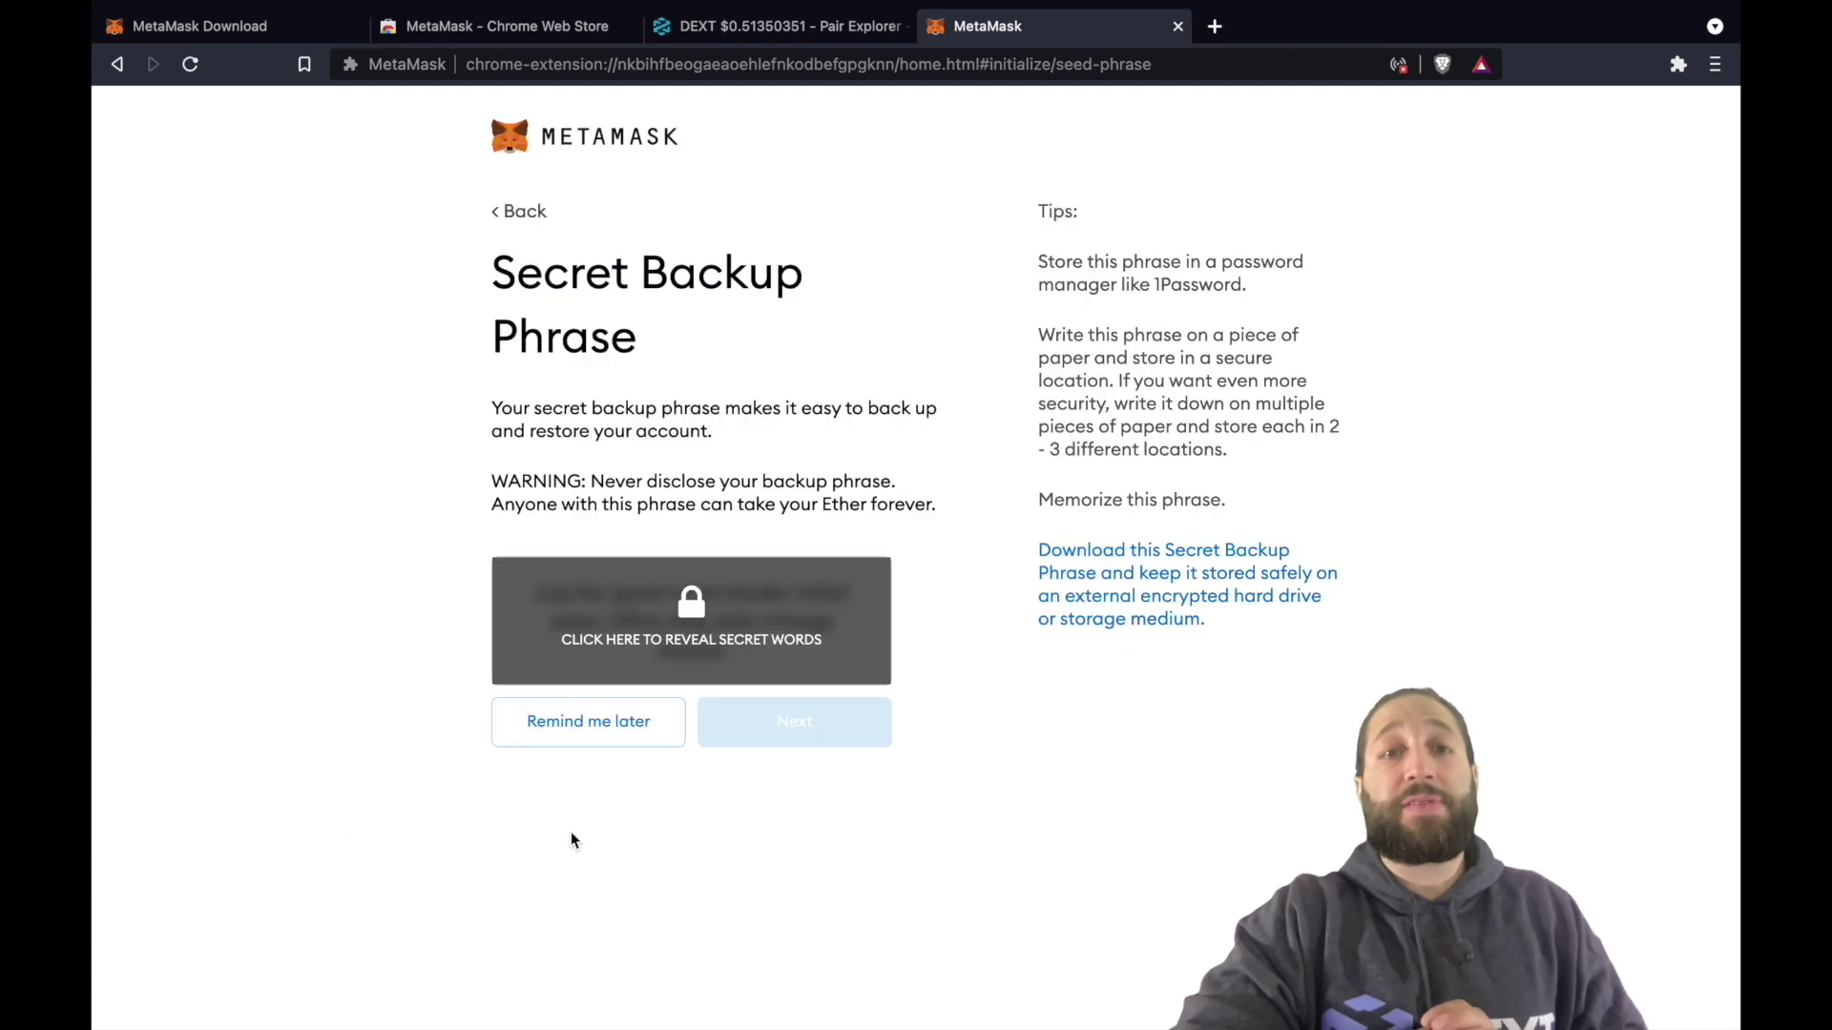
left_click(697, 611)
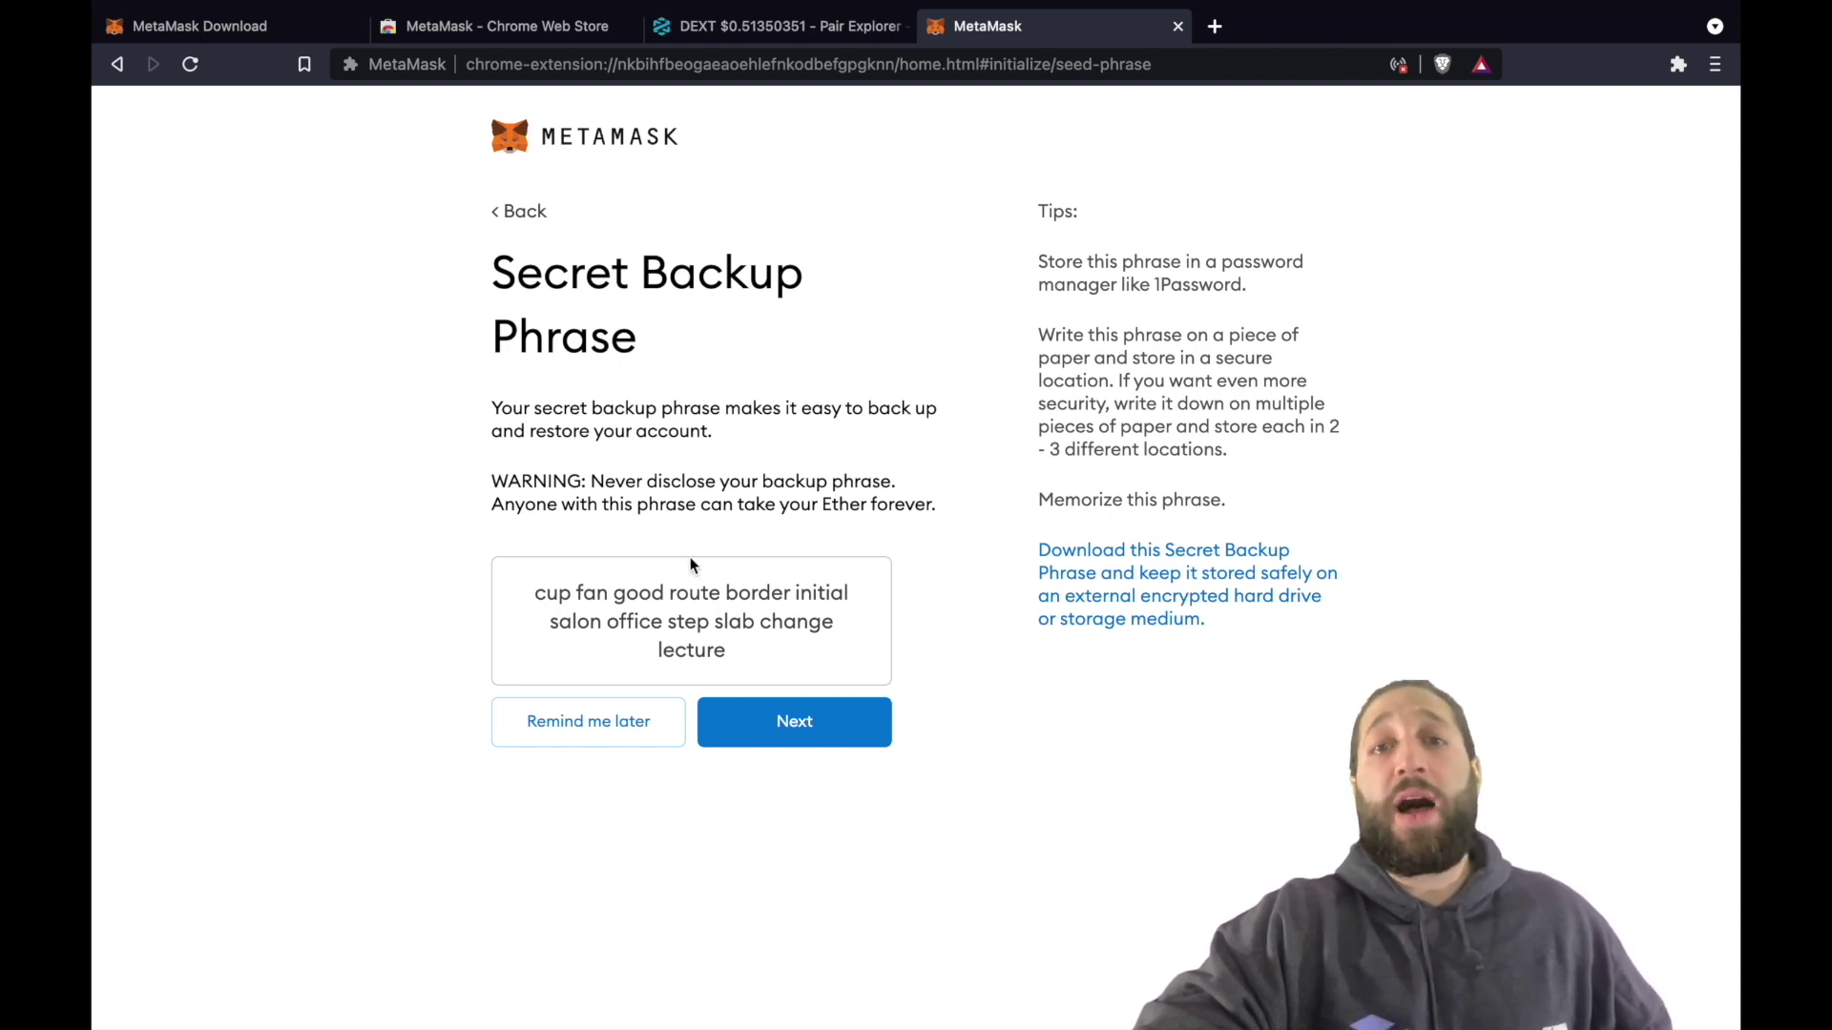
left_click(786, 725)
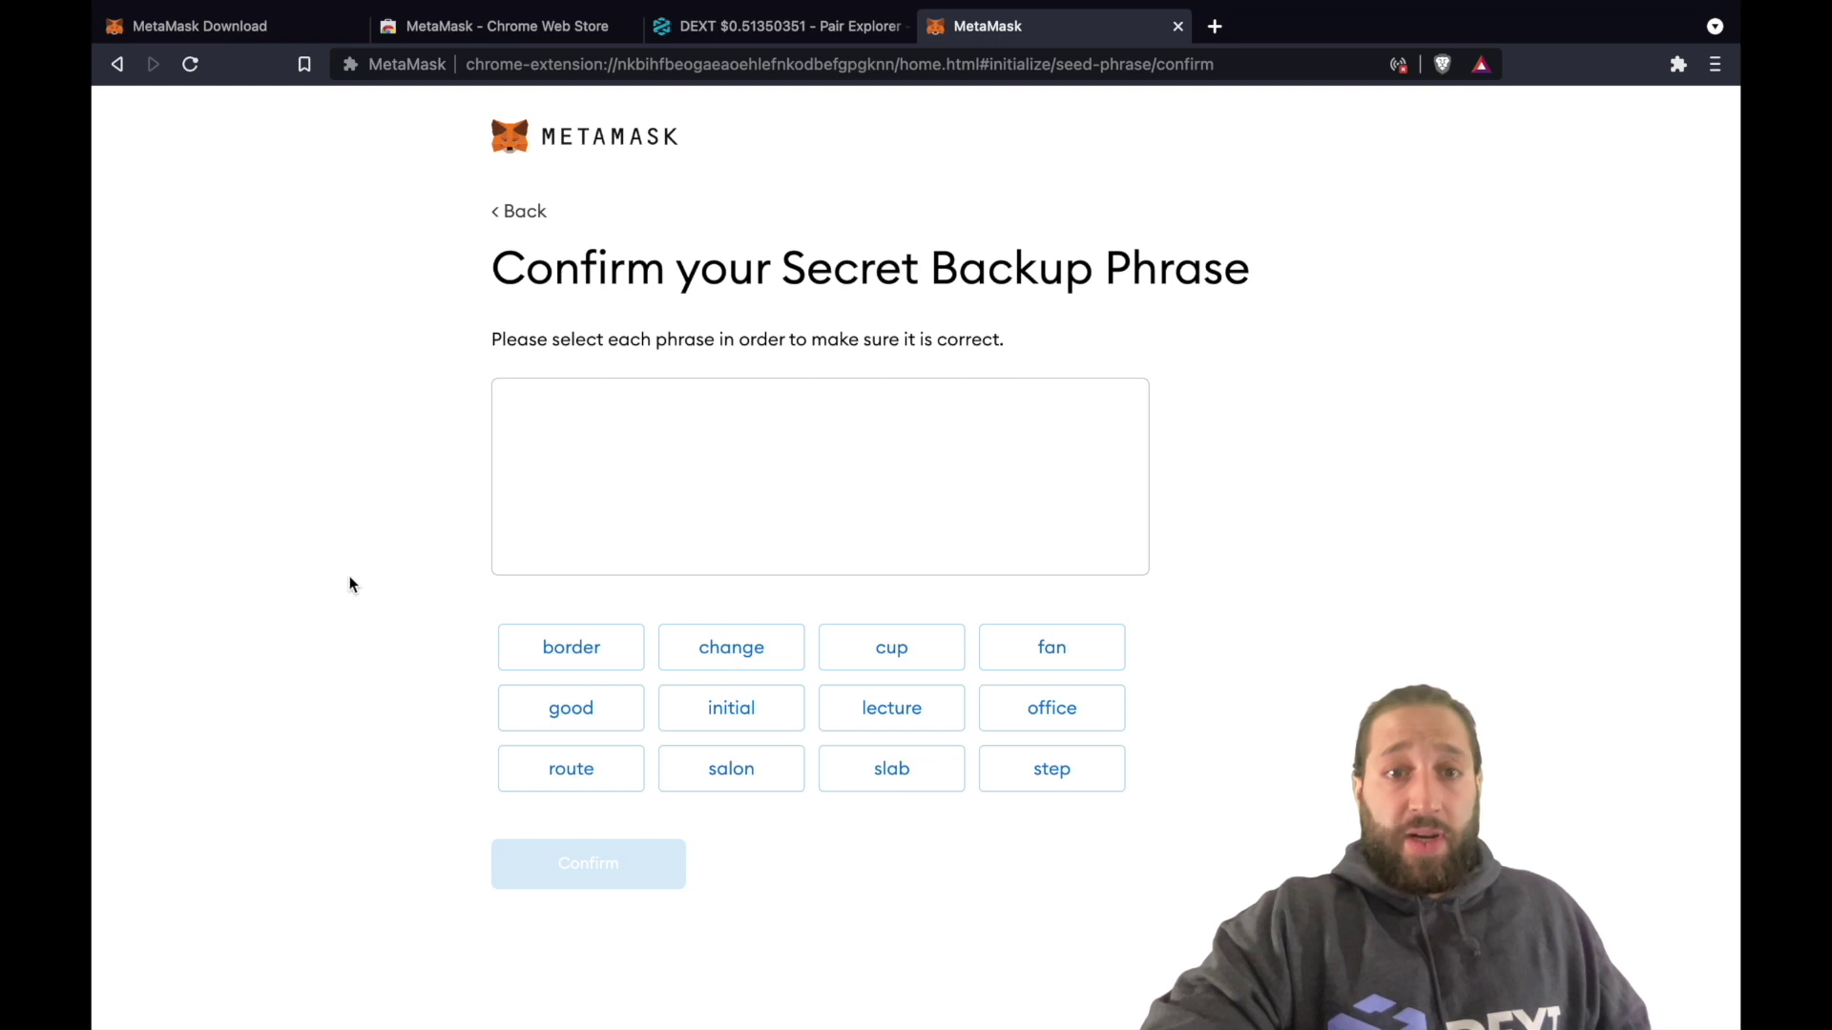
Step: Select the words of the secret backup phrase in their original order and confirm the phrase
left_click(921, 660)
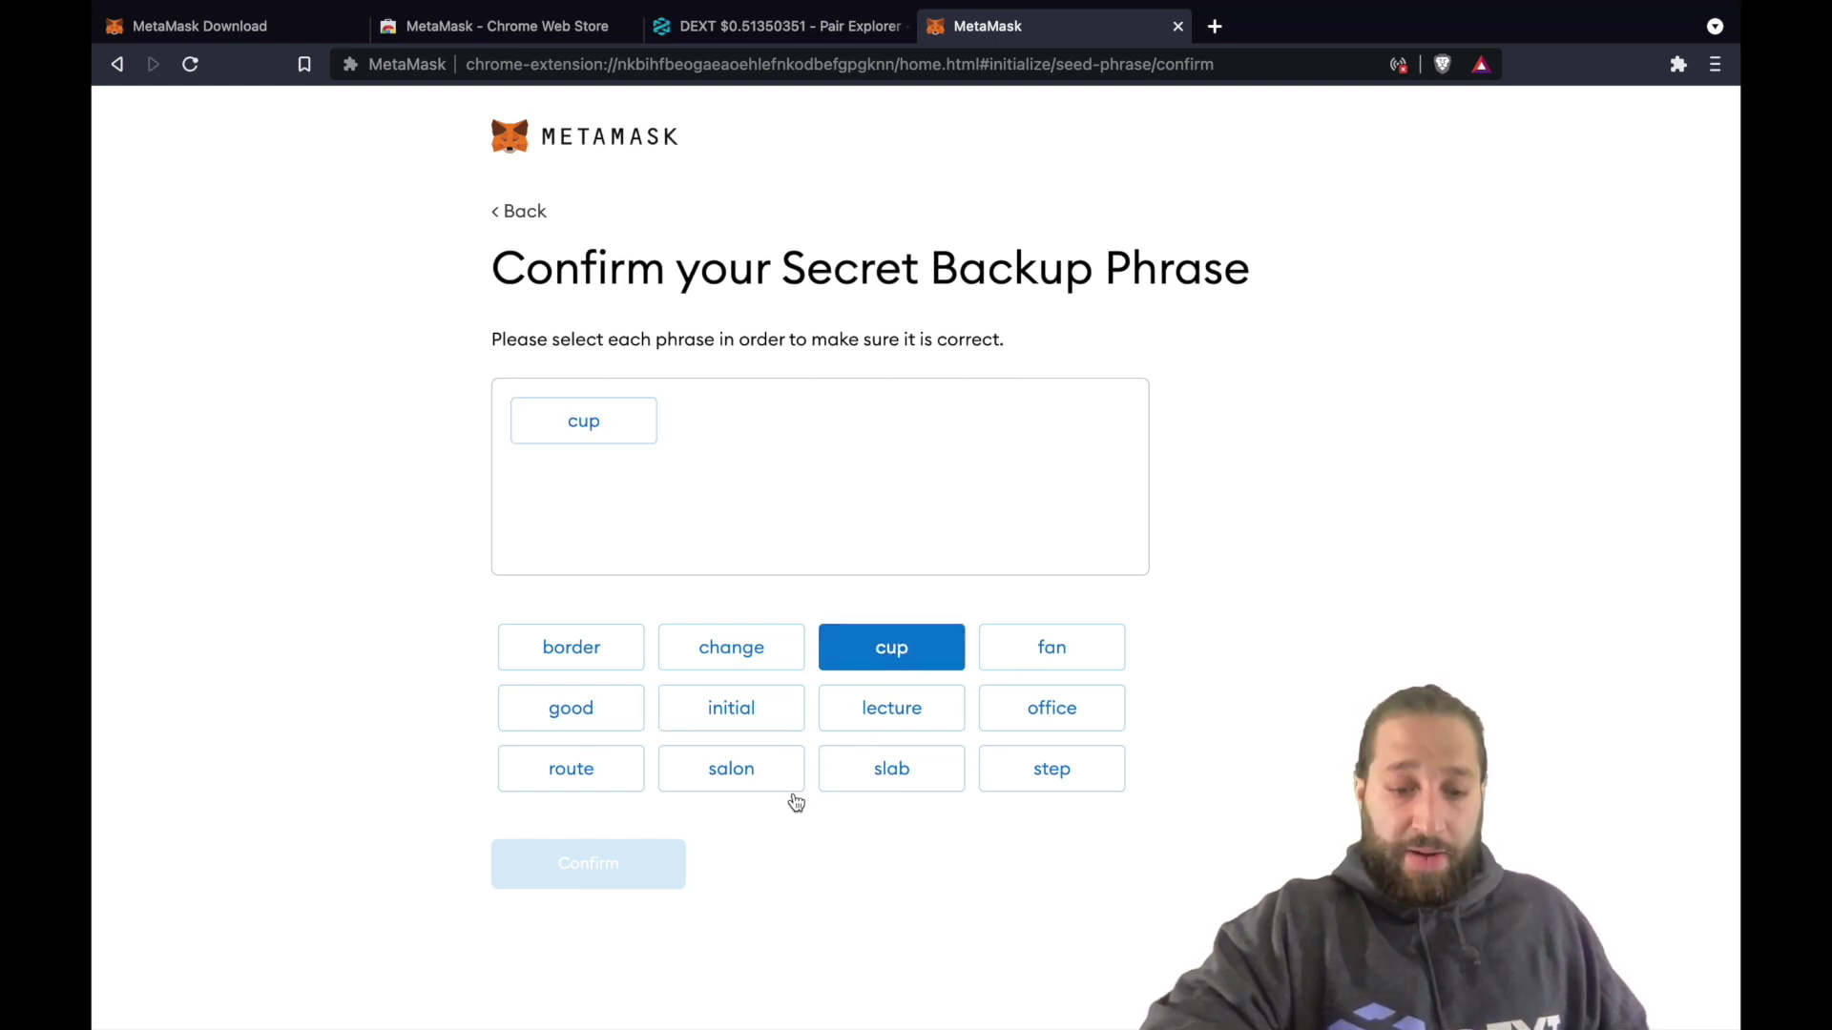
left_click(1014, 668)
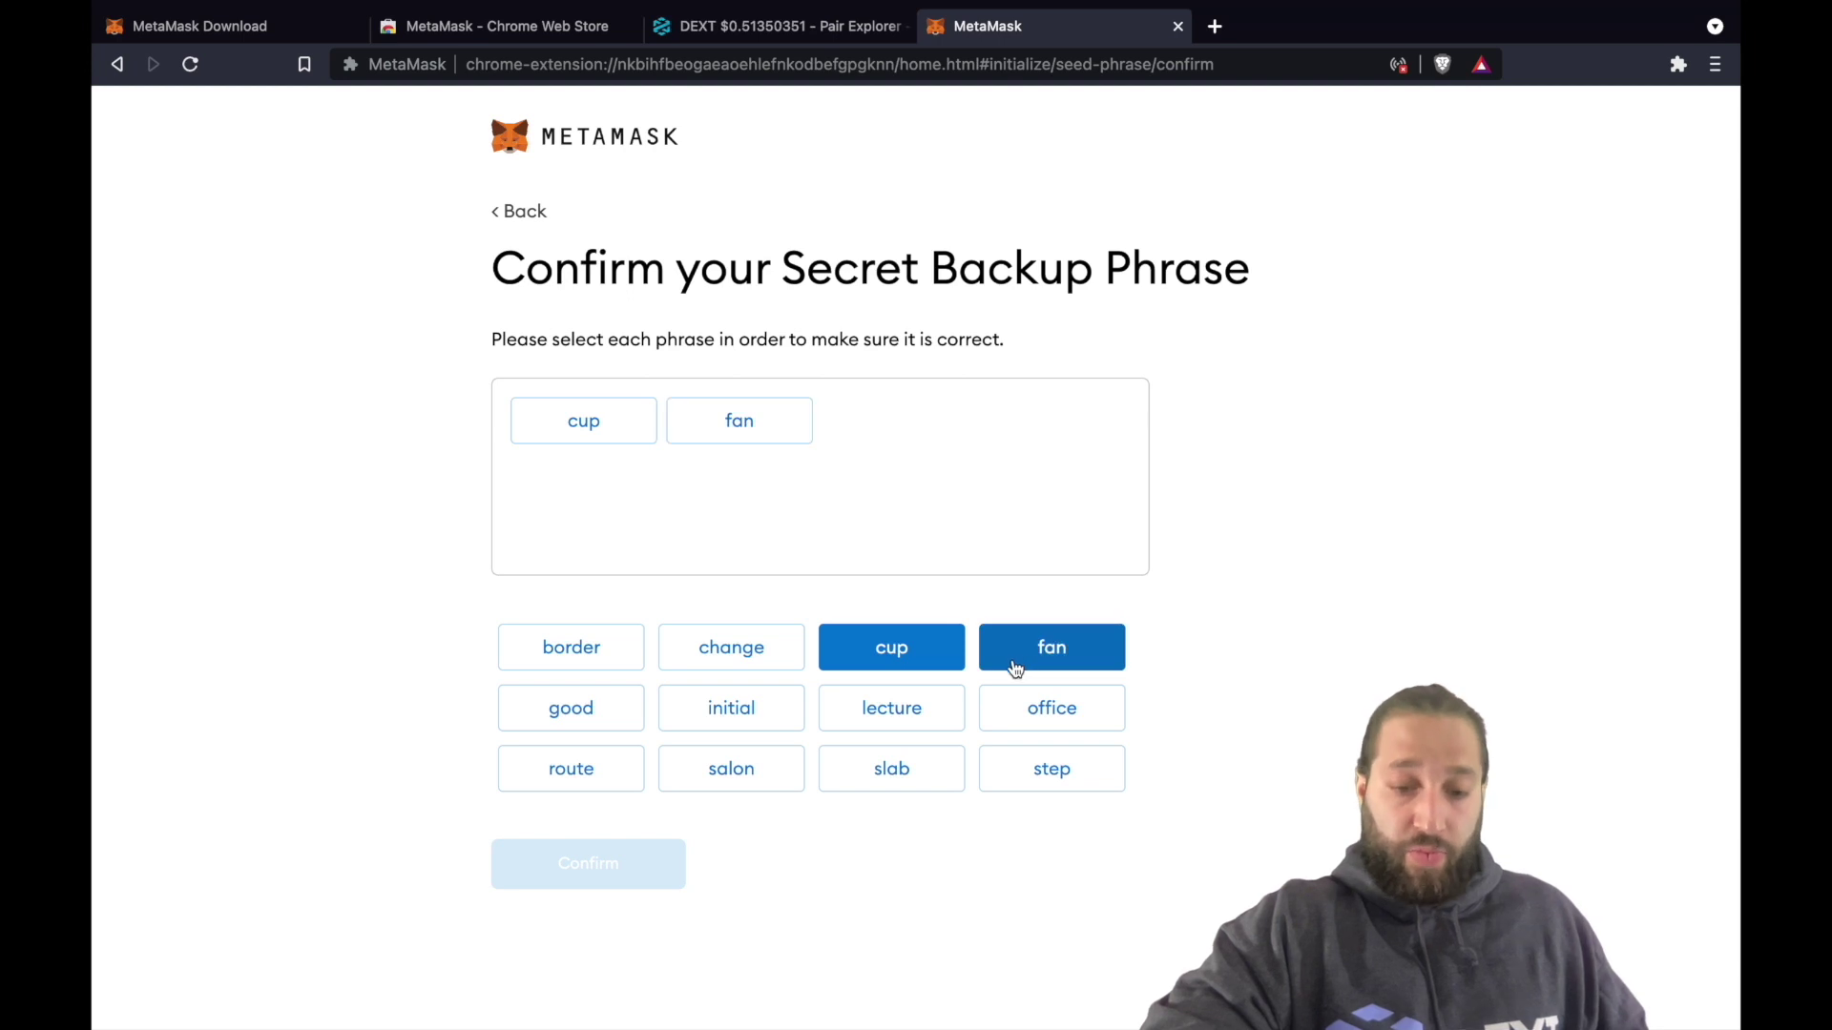
left_click(563, 720)
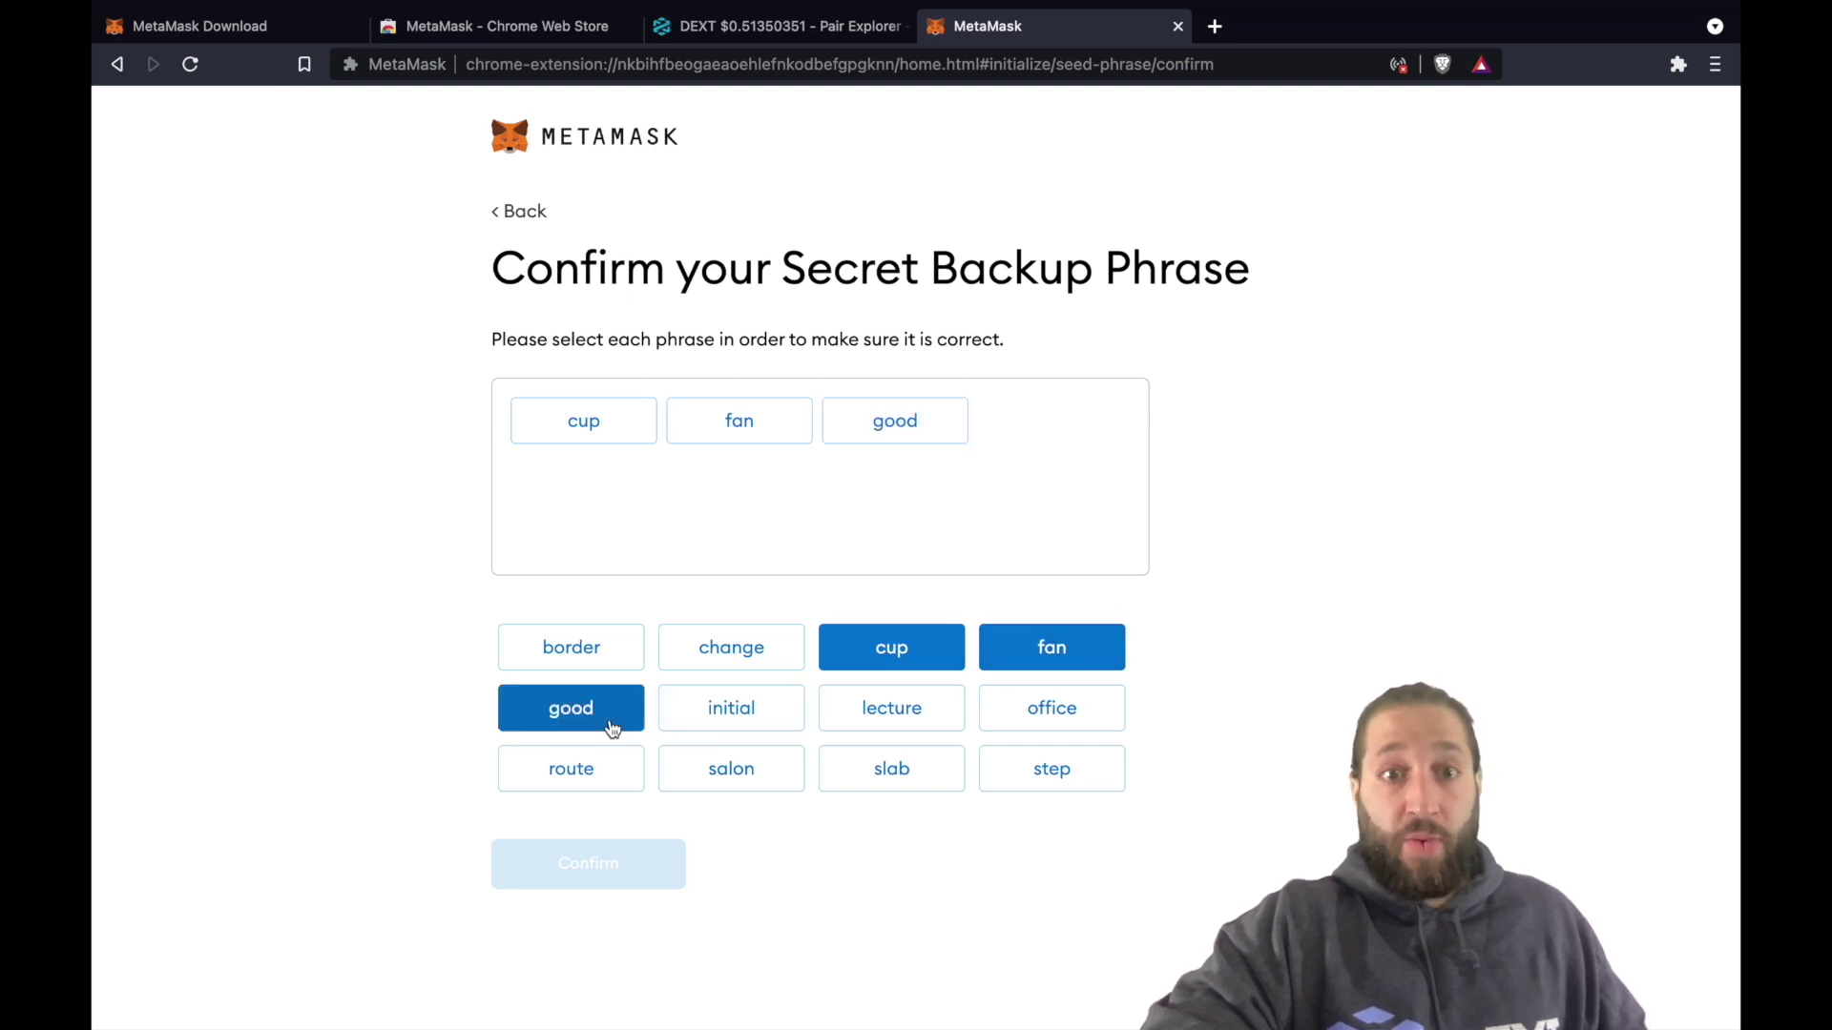
left_click(610, 777)
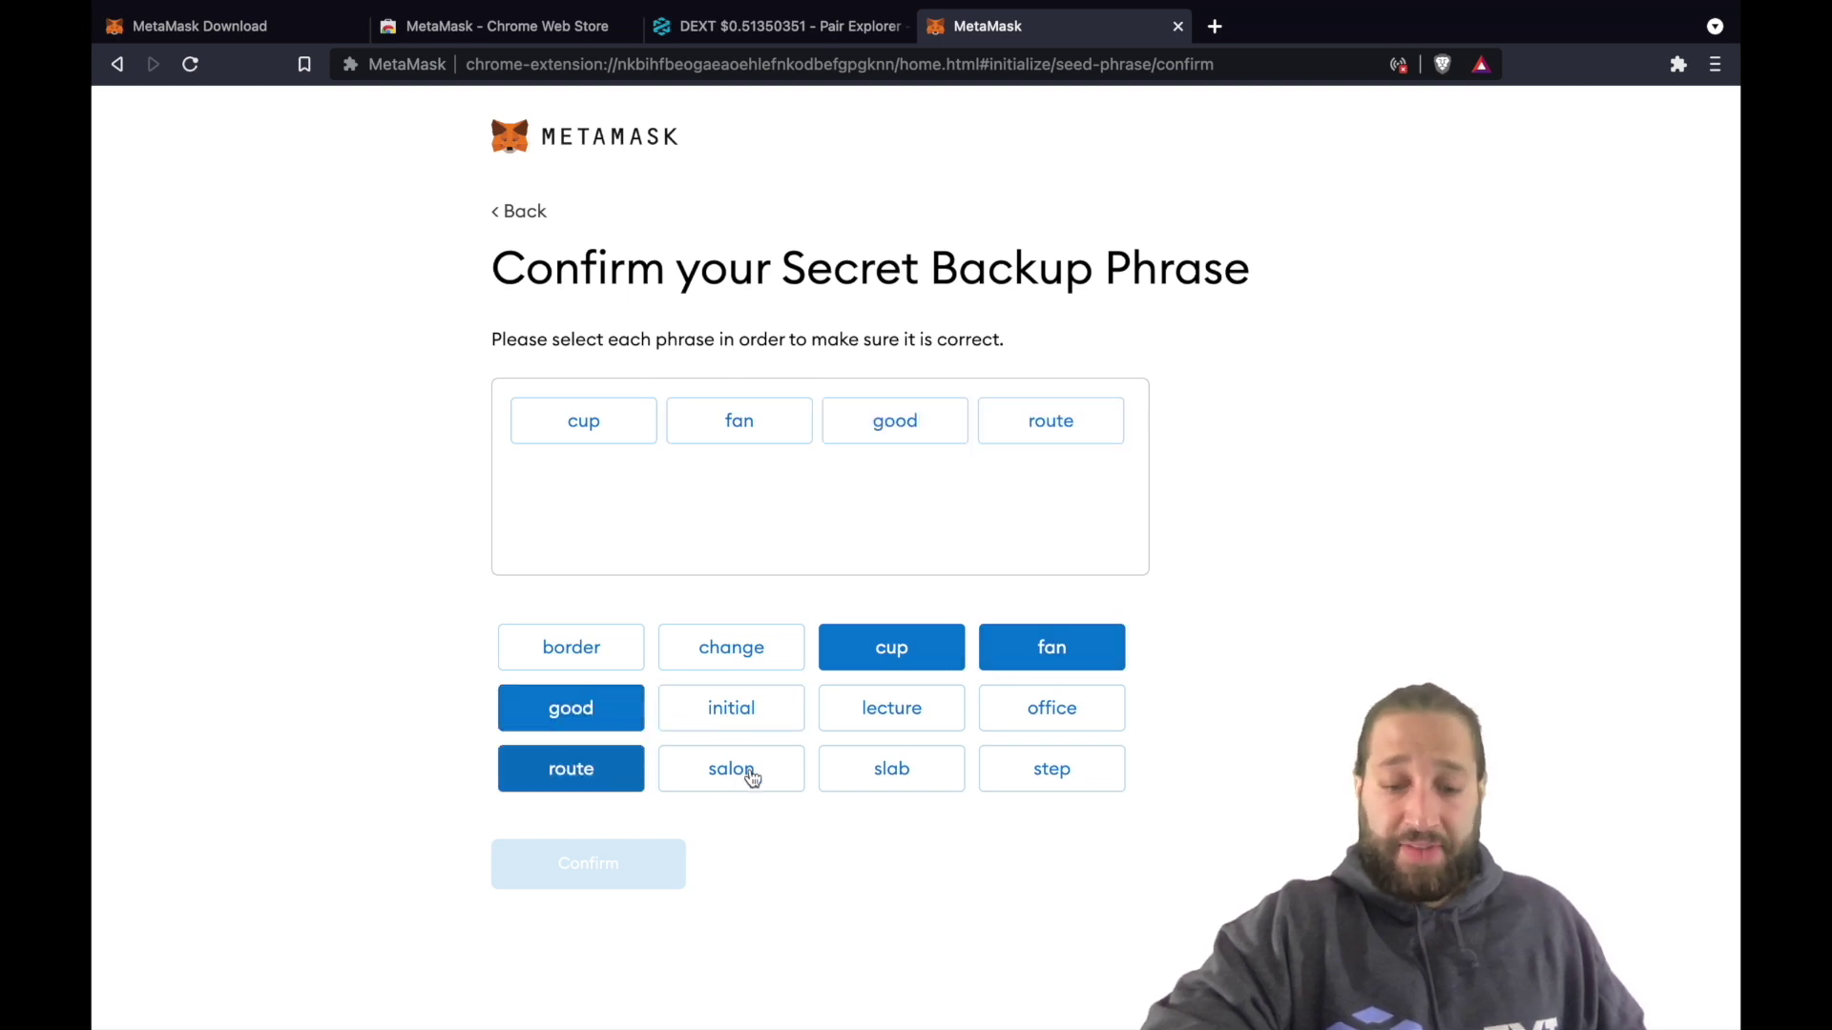
left_click(580, 670)
left_click(763, 711)
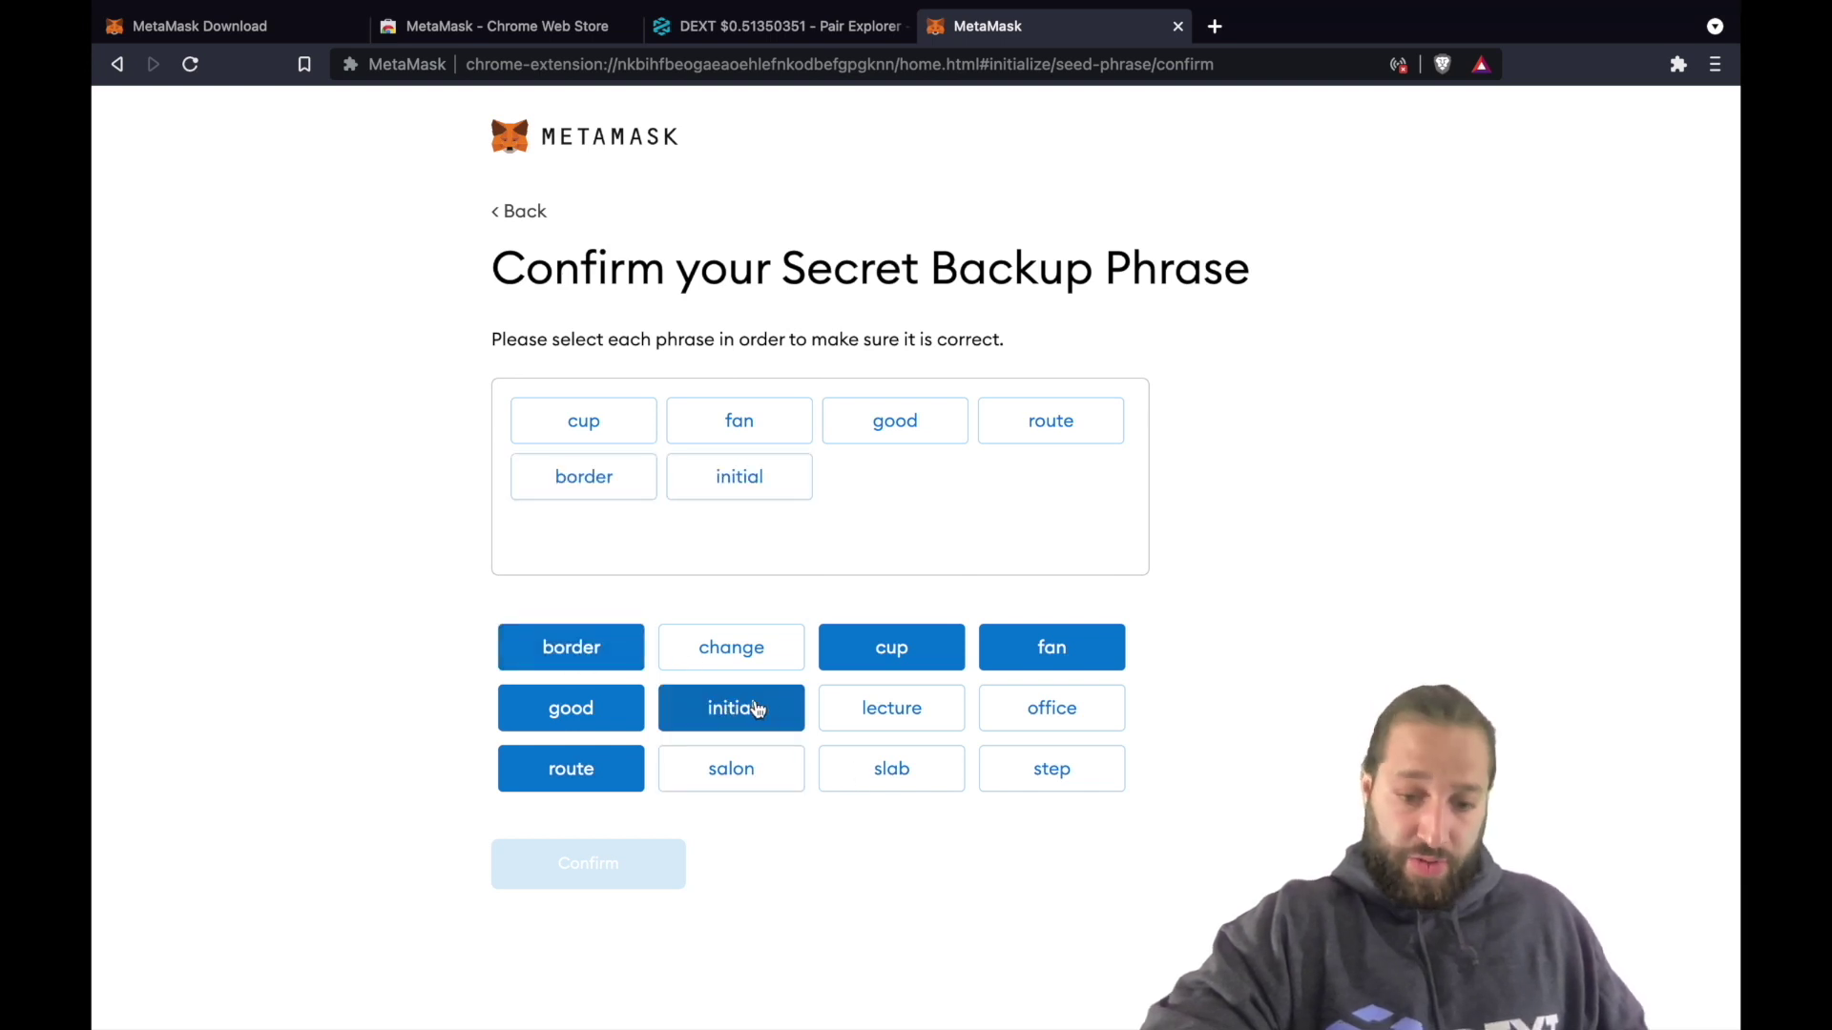
left_click(785, 774)
left_click(1000, 706)
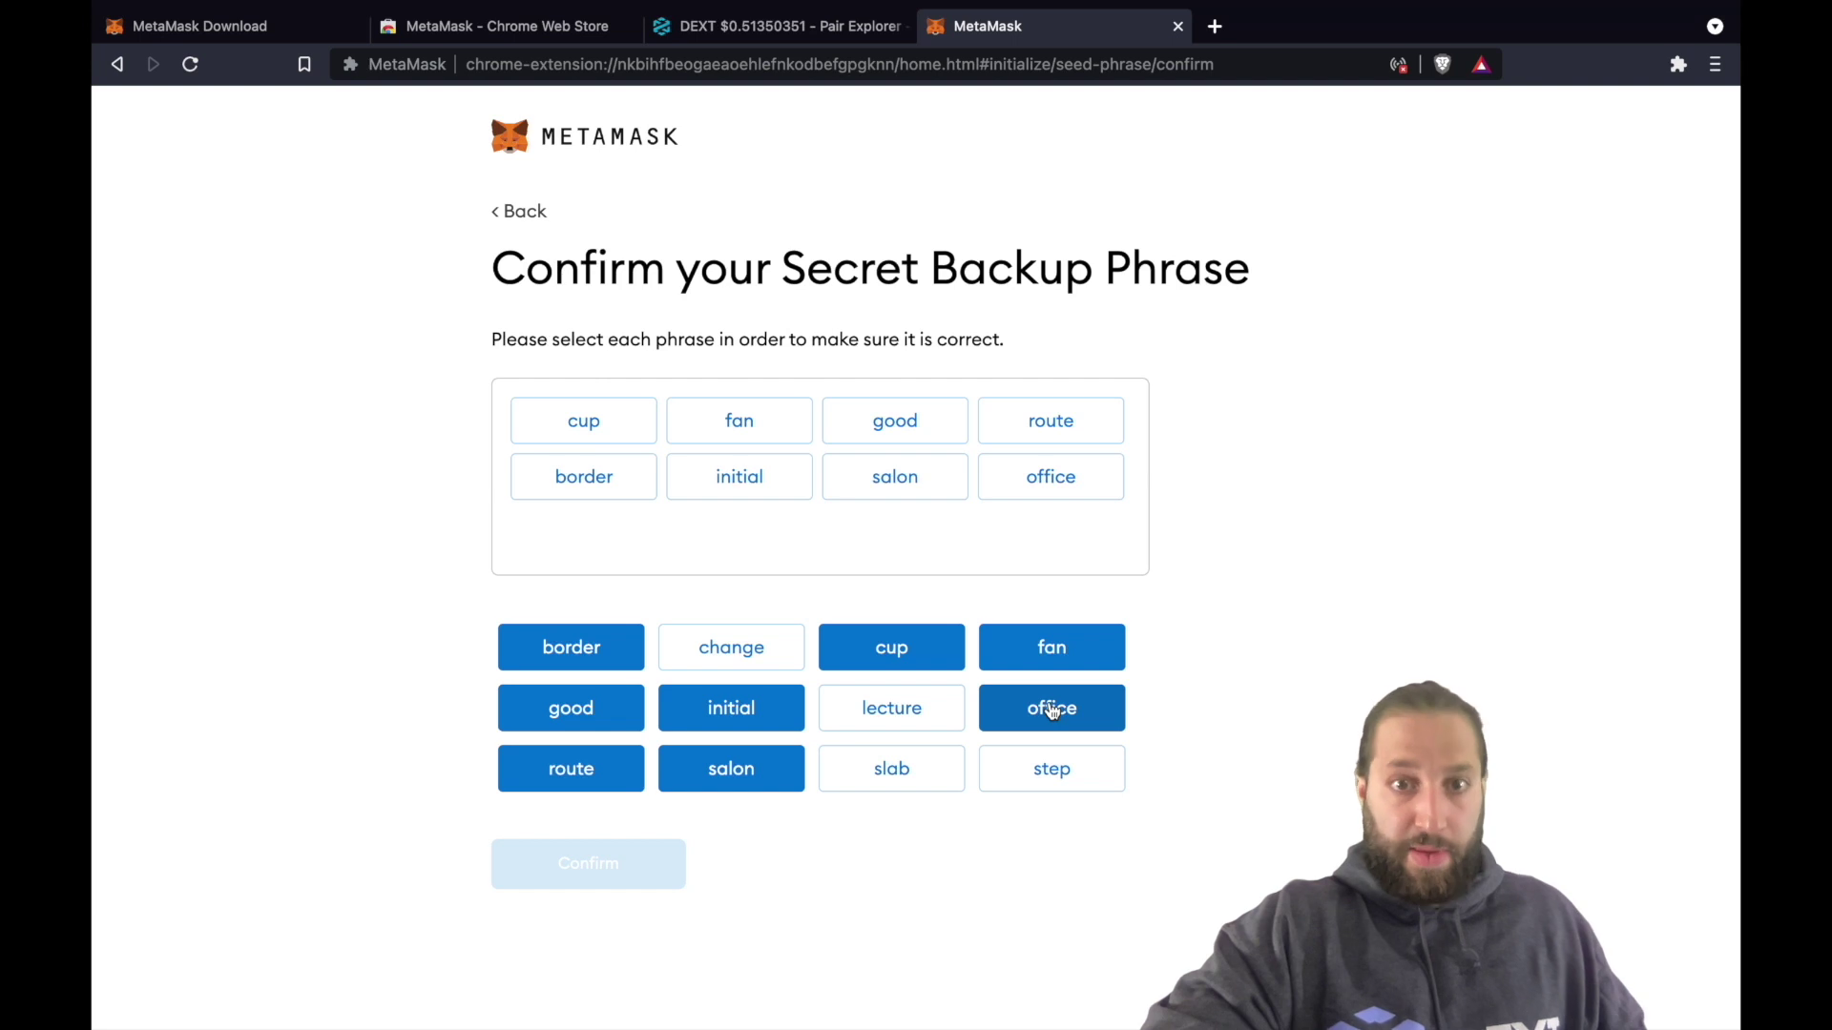
left_click(1035, 777)
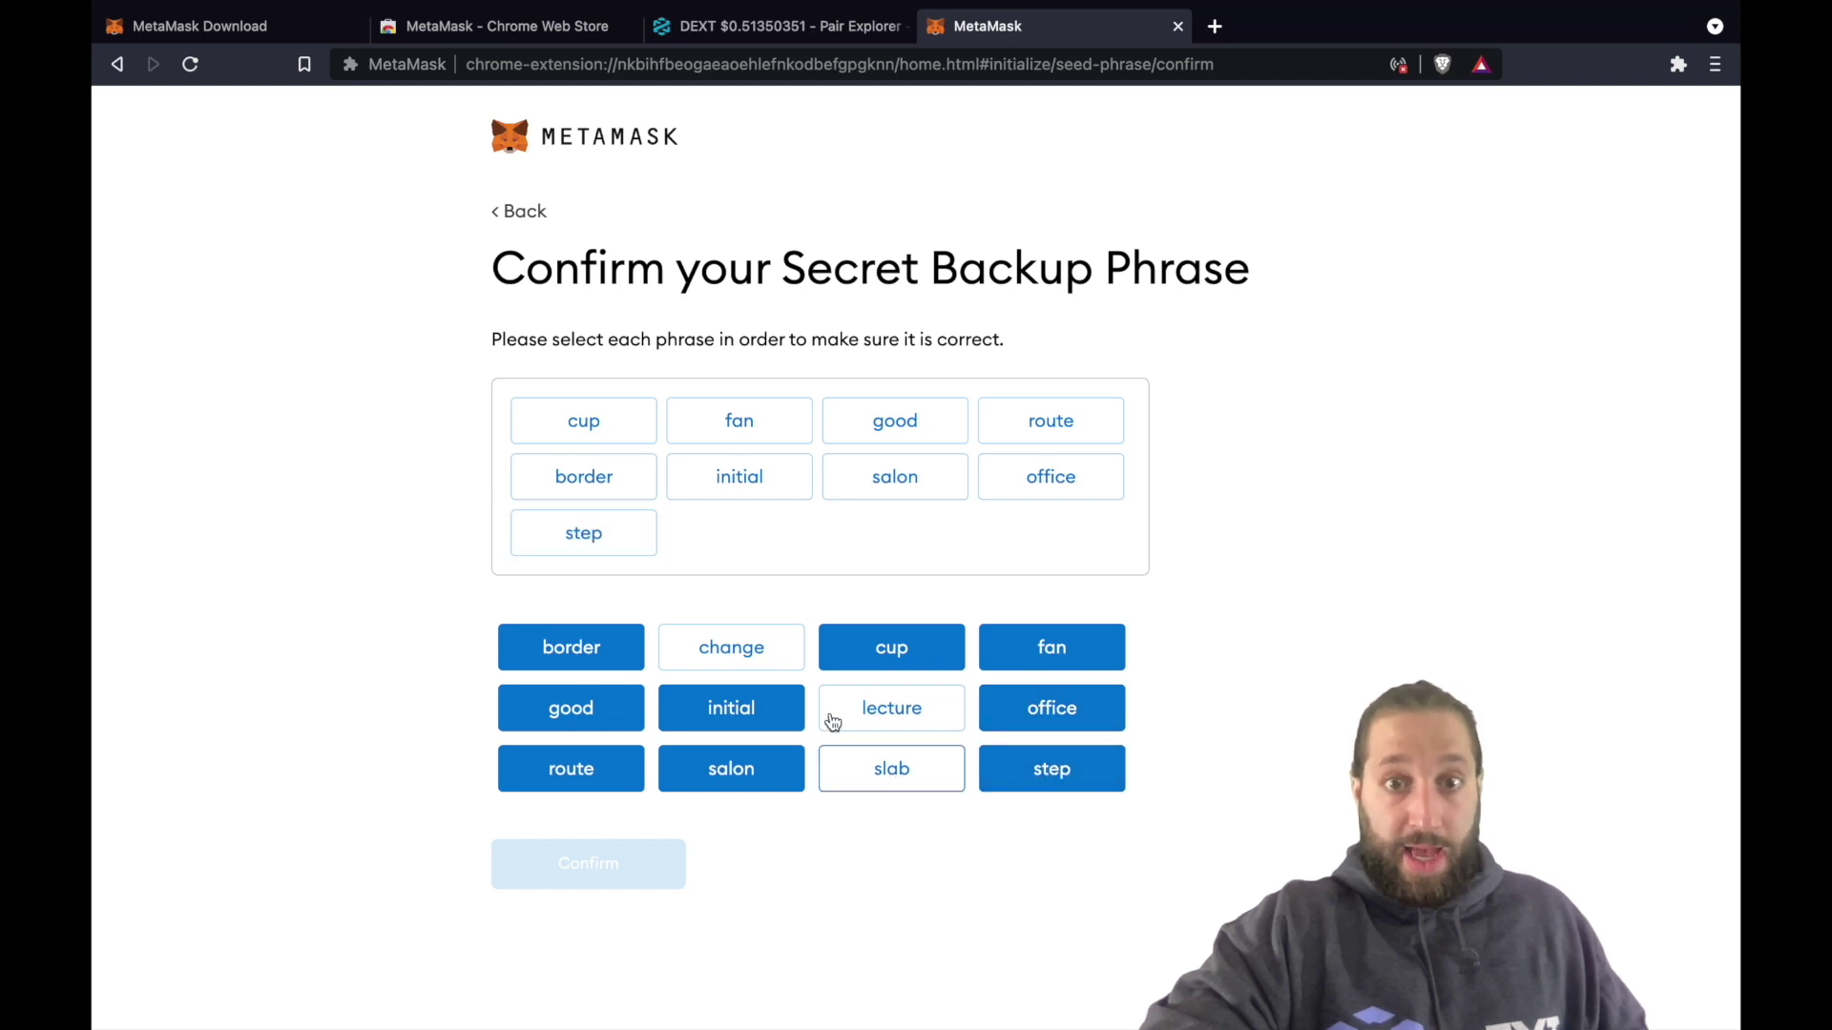
left_click(859, 775)
left_click(754, 653)
left_click(879, 707)
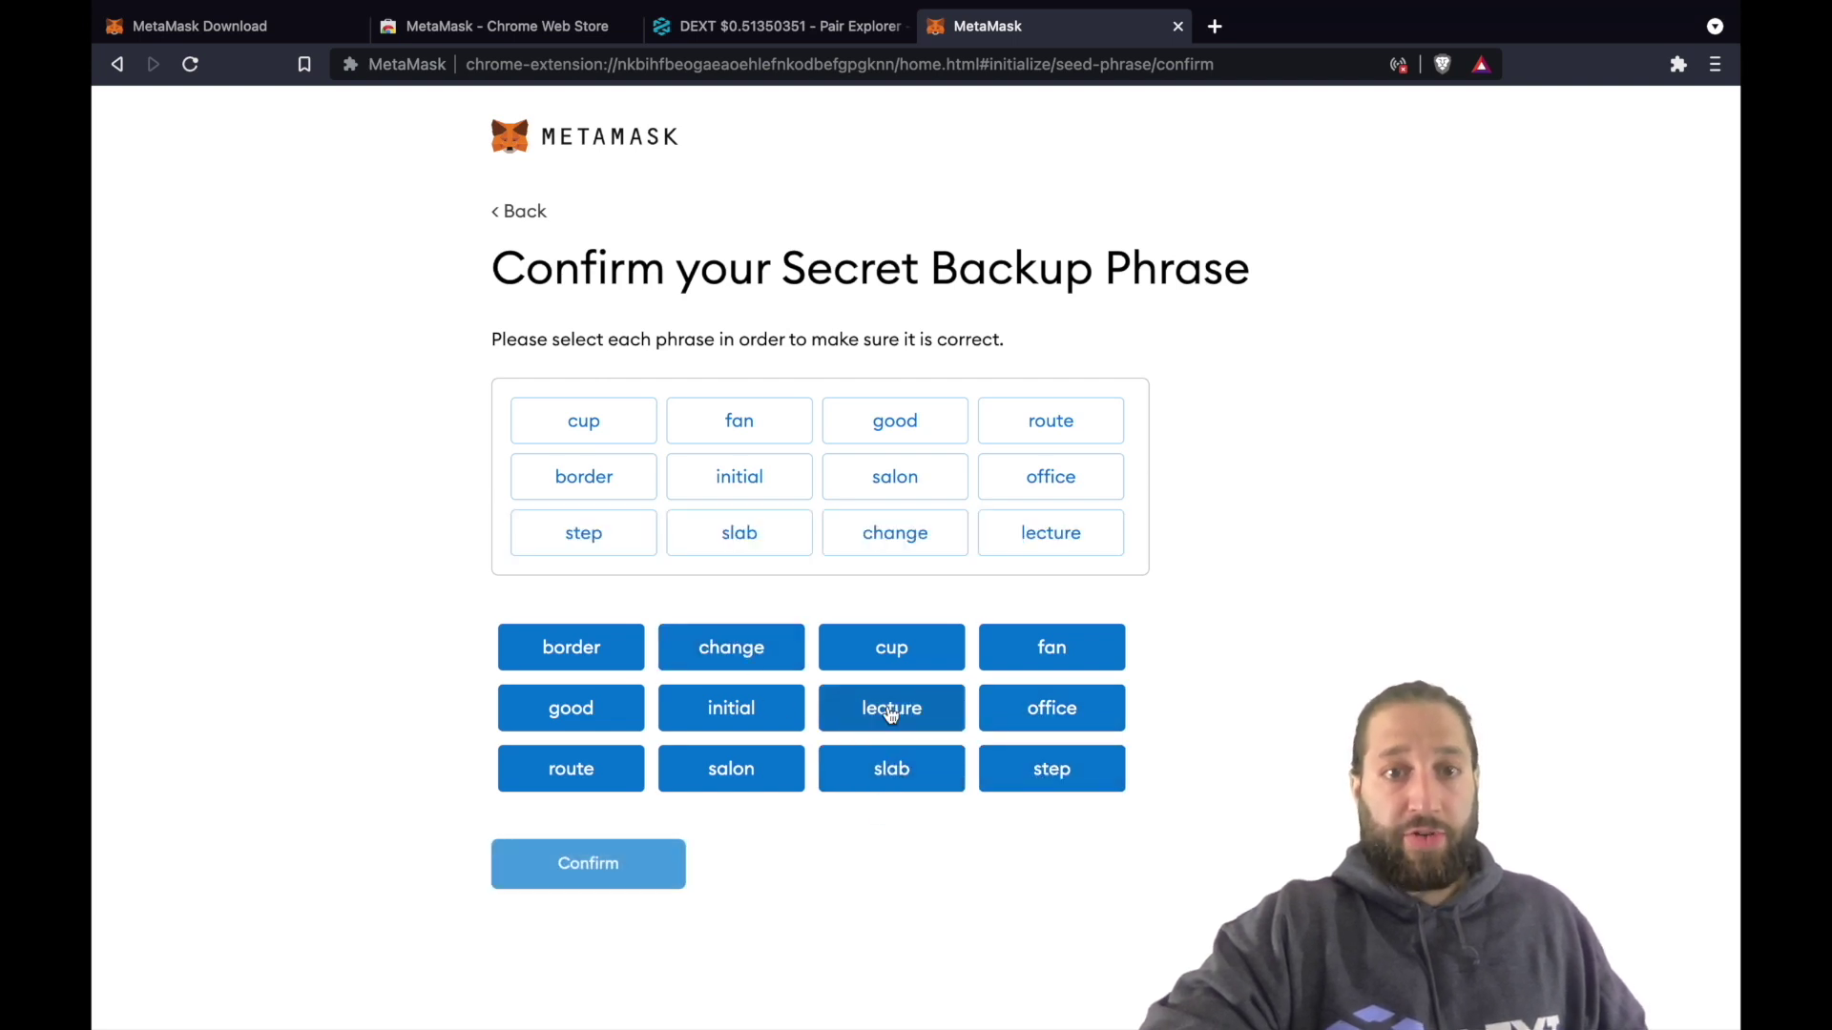
left_click(587, 868)
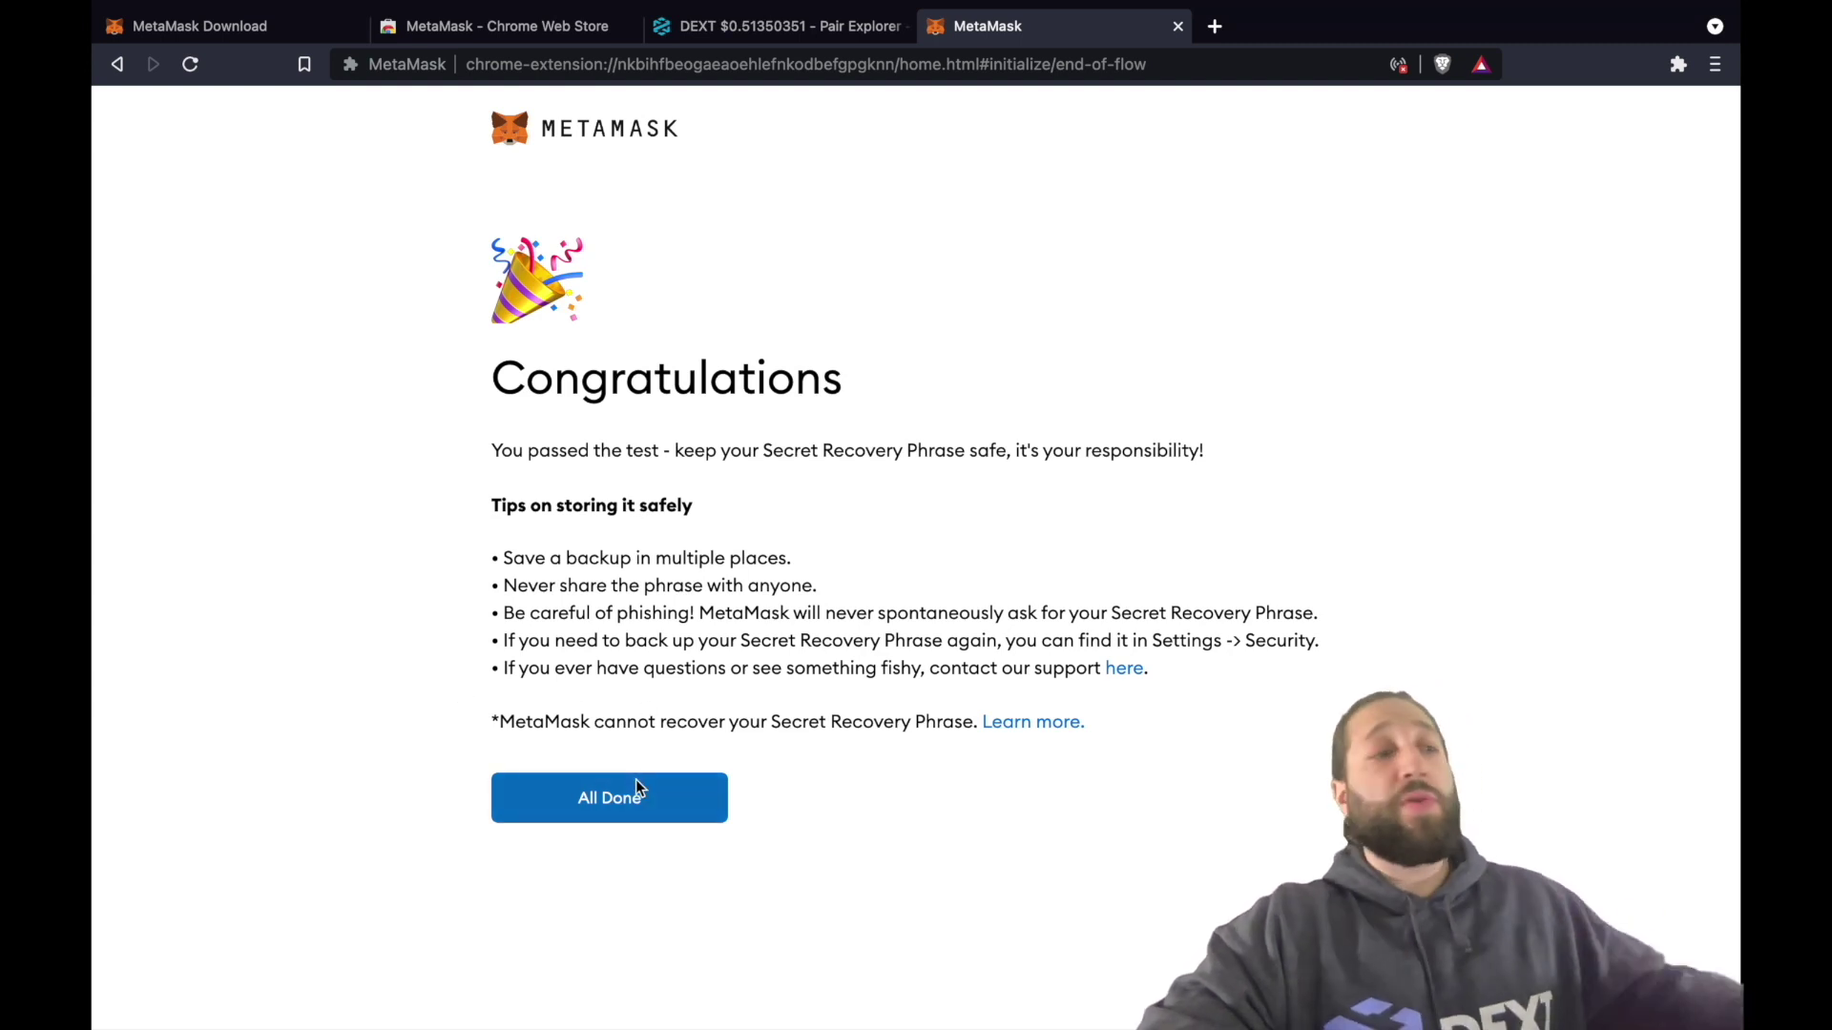
Step: Finish the wallet setup and dismiss the What's new notice
left_click(656, 800)
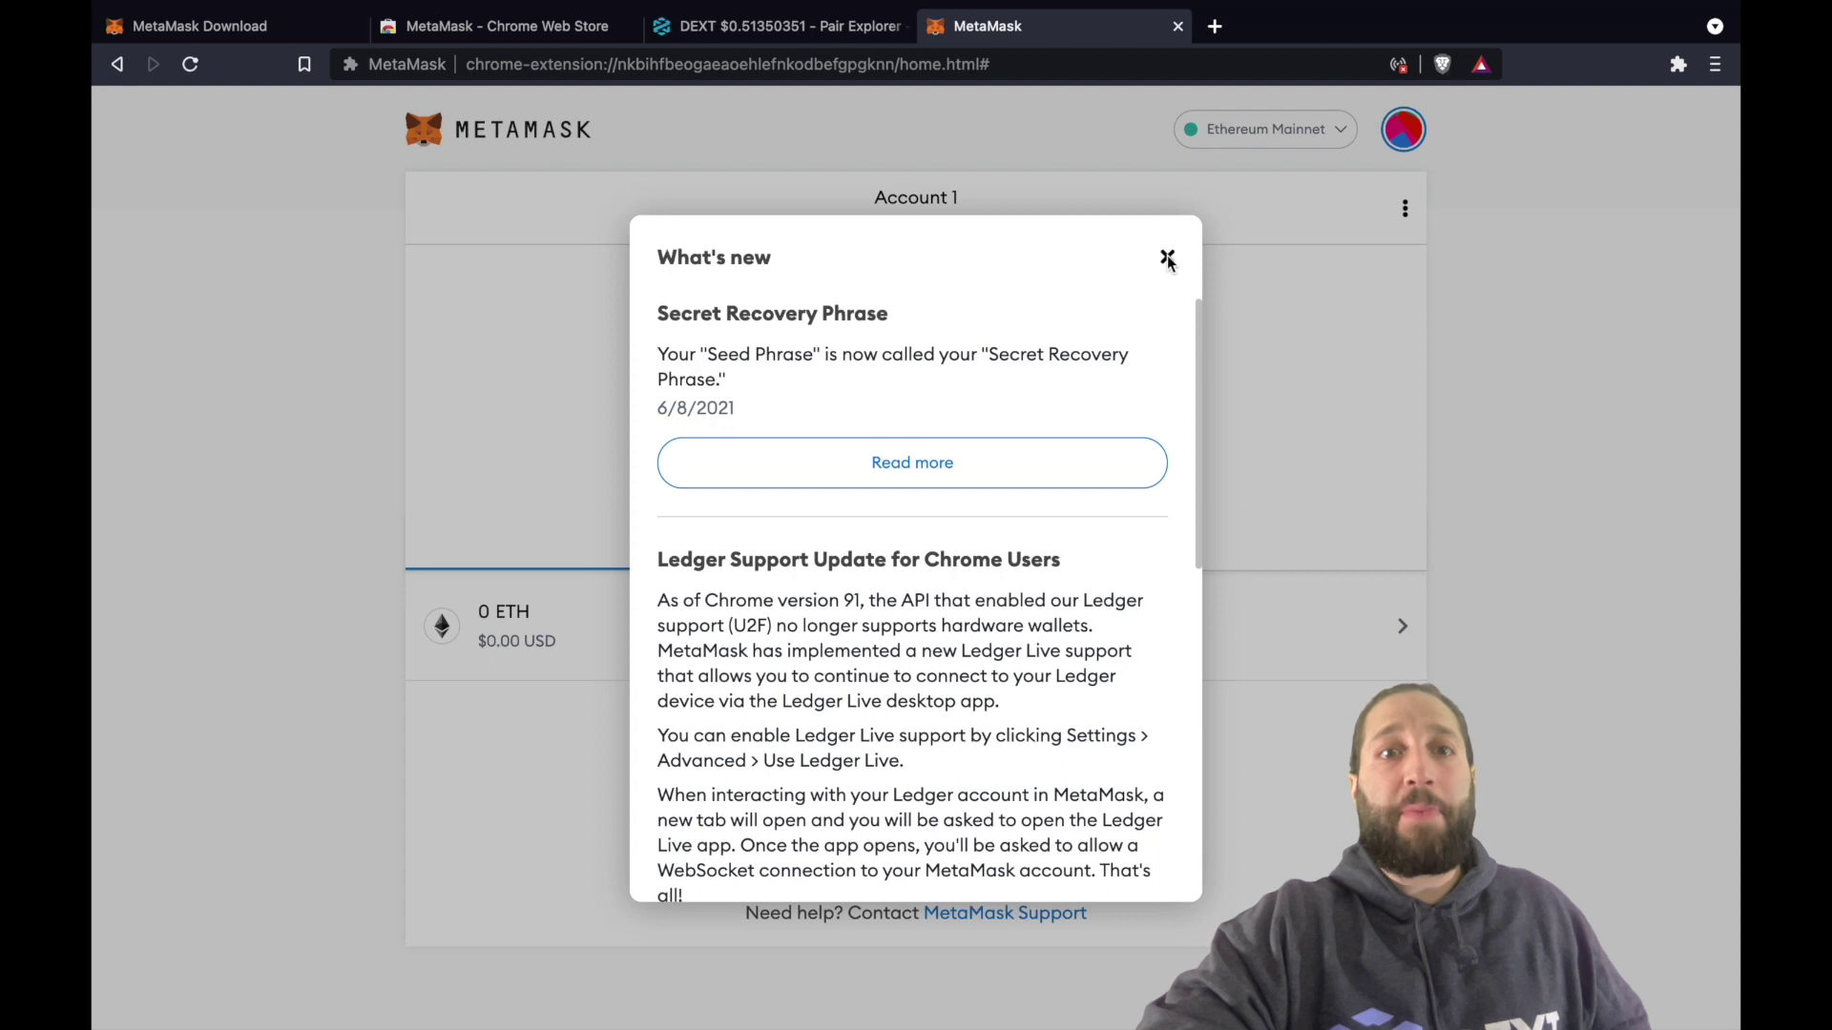
left_click(1167, 258)
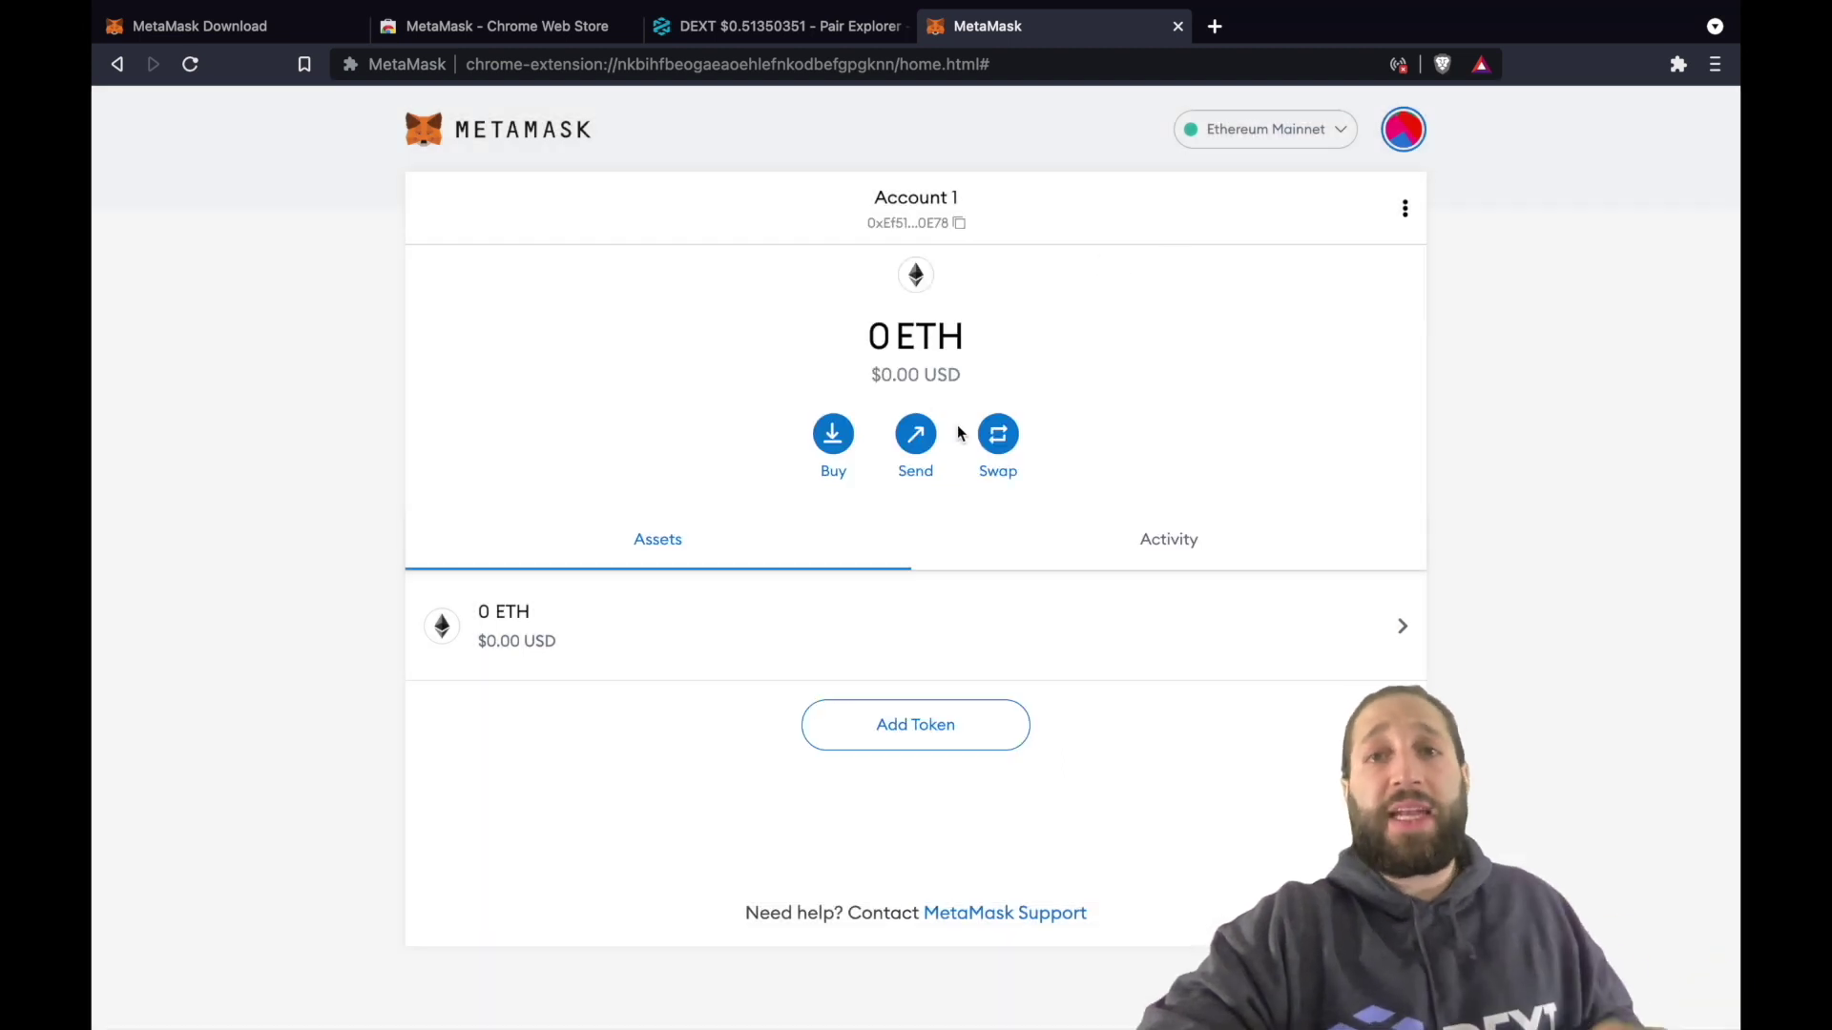
Step: Look through the available networks without switching, and copy the Account 1 address to the clipboard
mouse_move(911, 347)
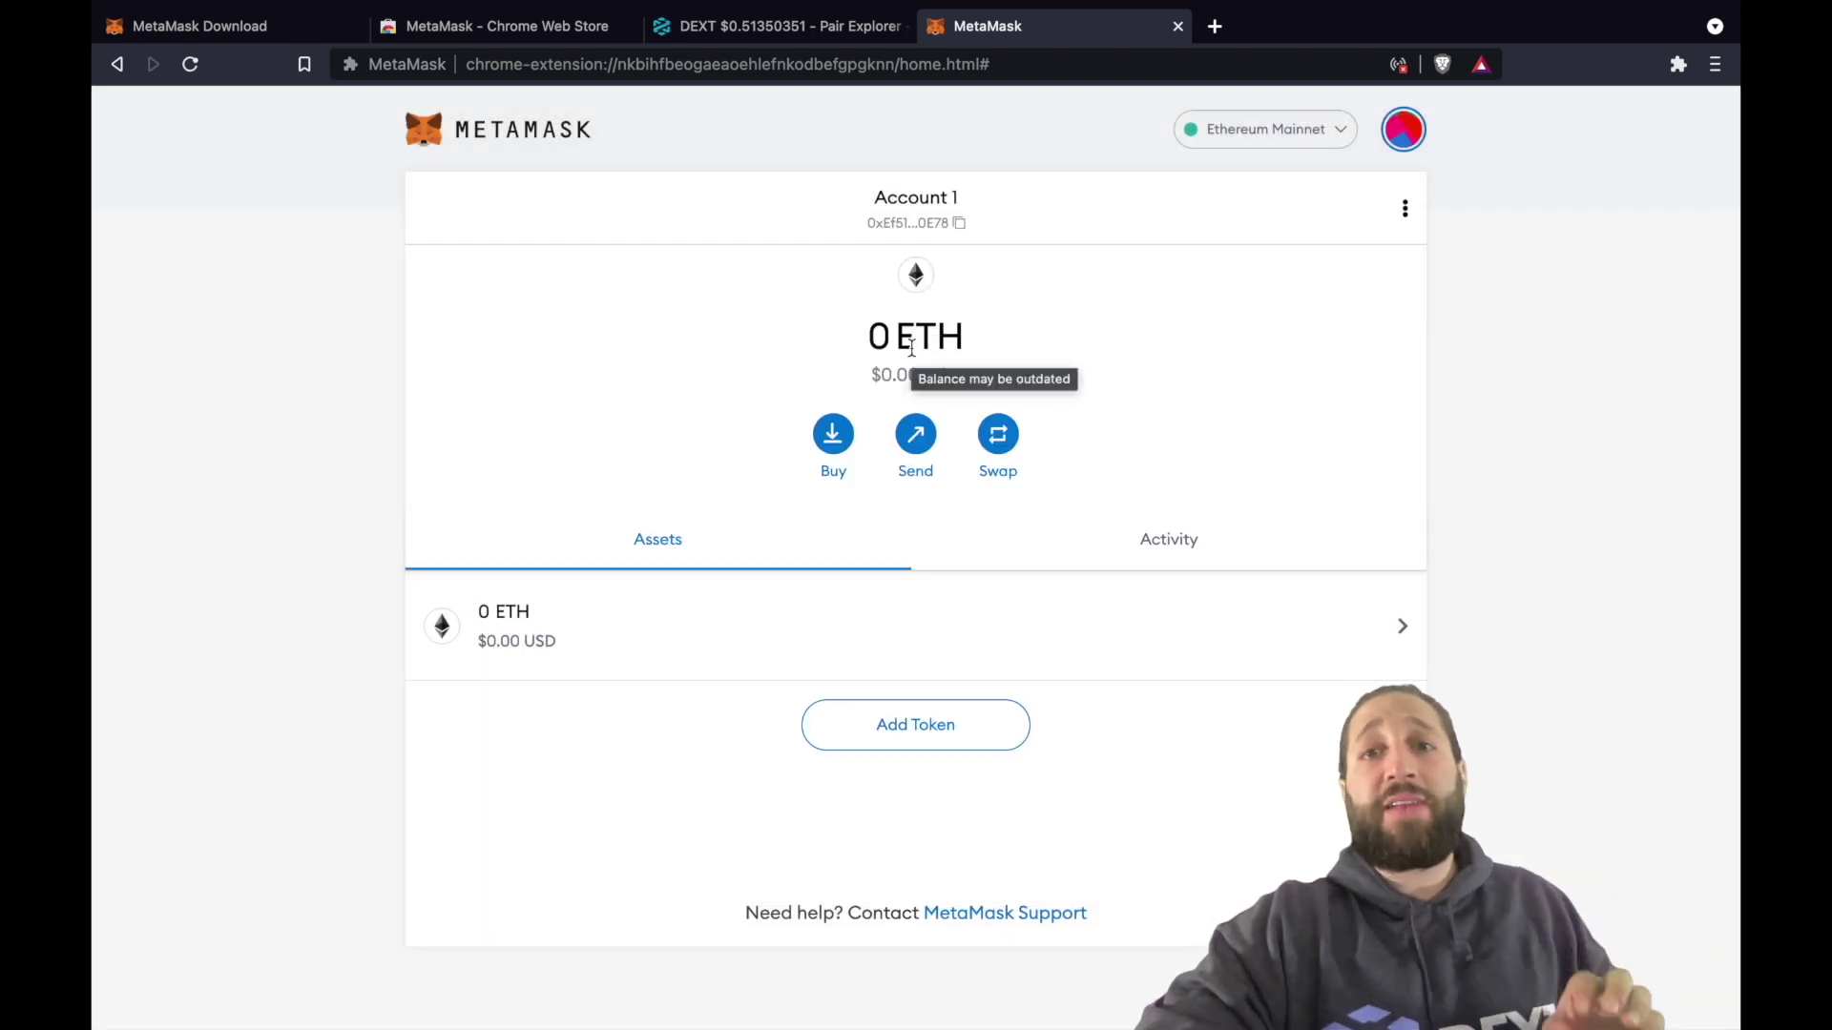
left_click(1222, 145)
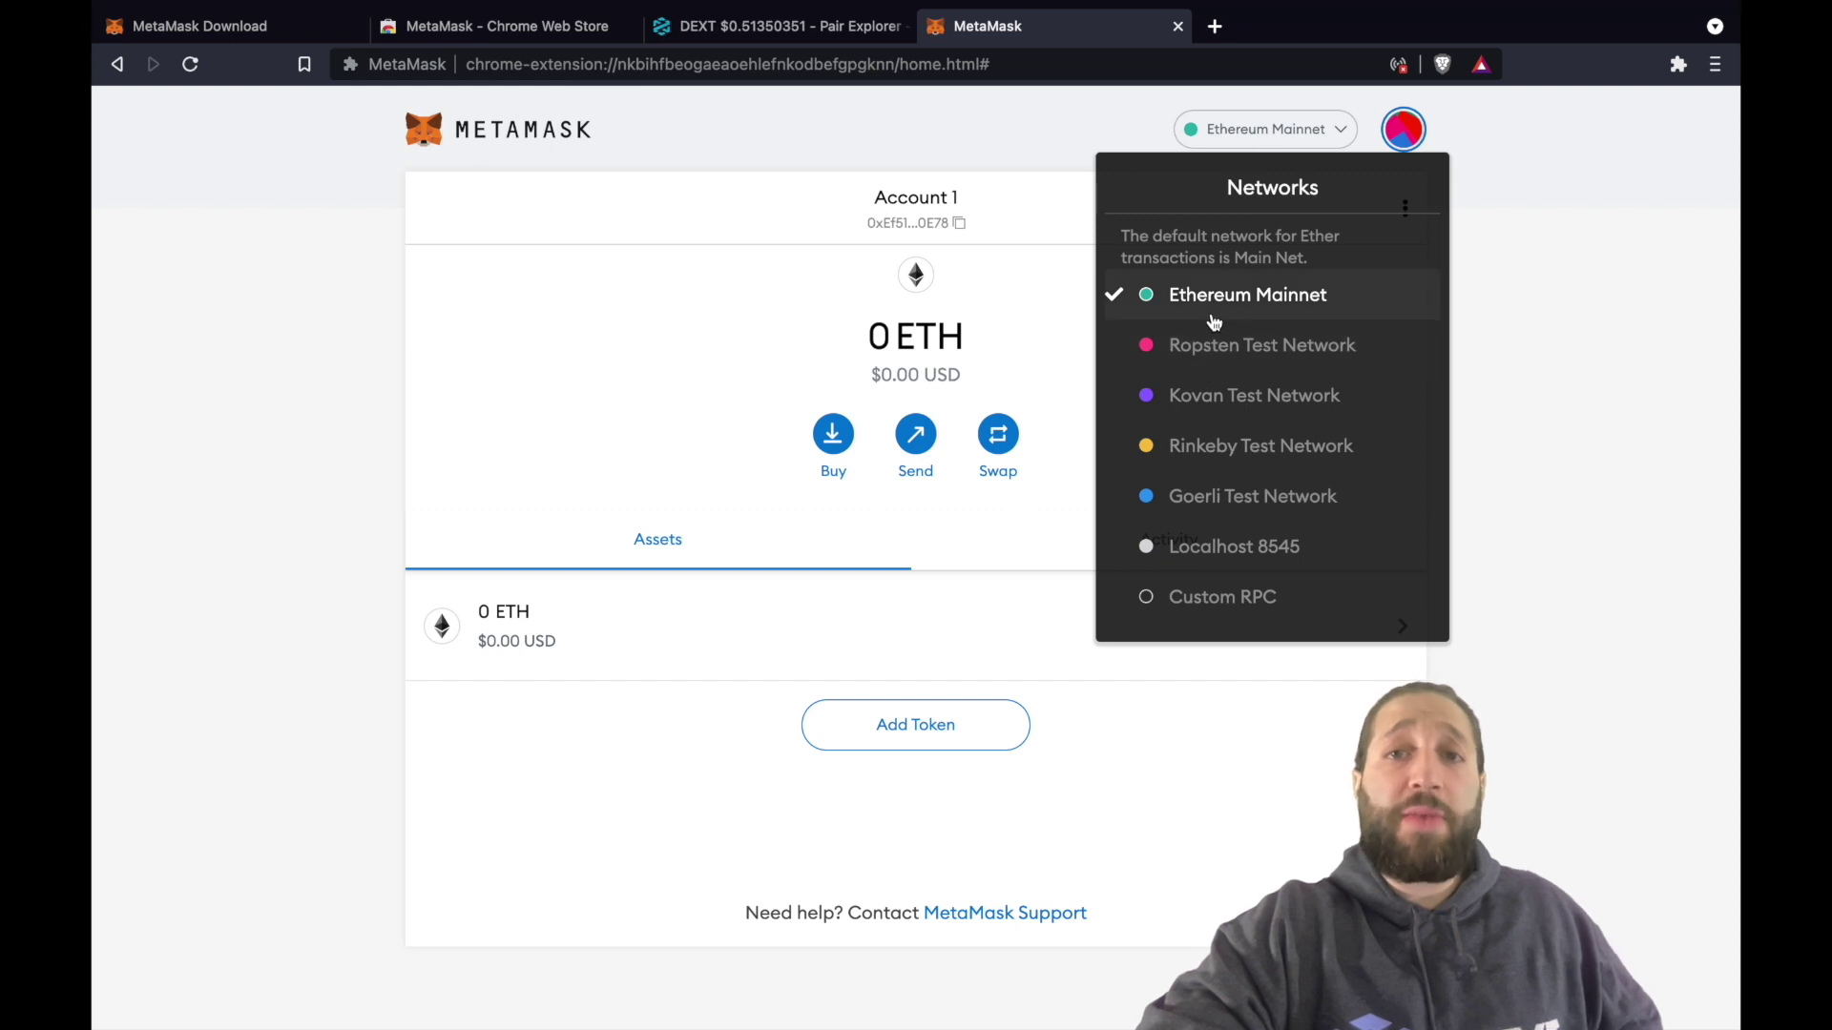
left_click(1064, 152)
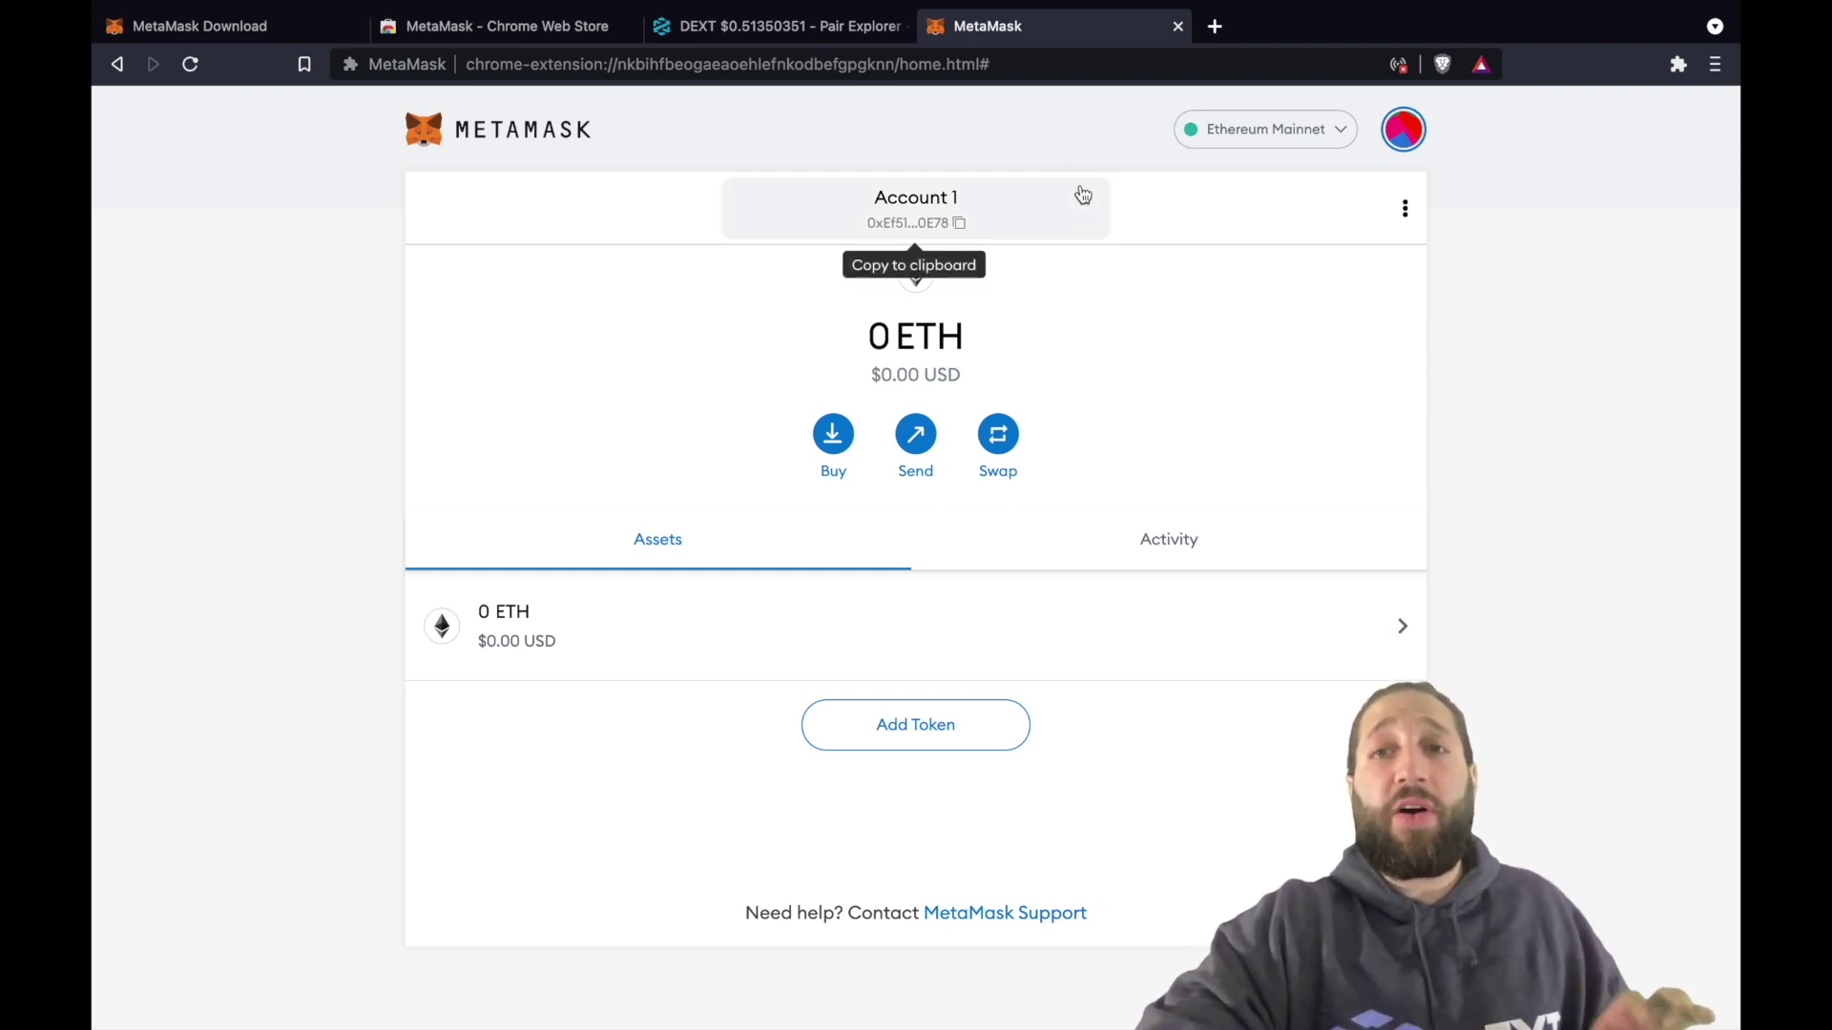
left_click(922, 225)
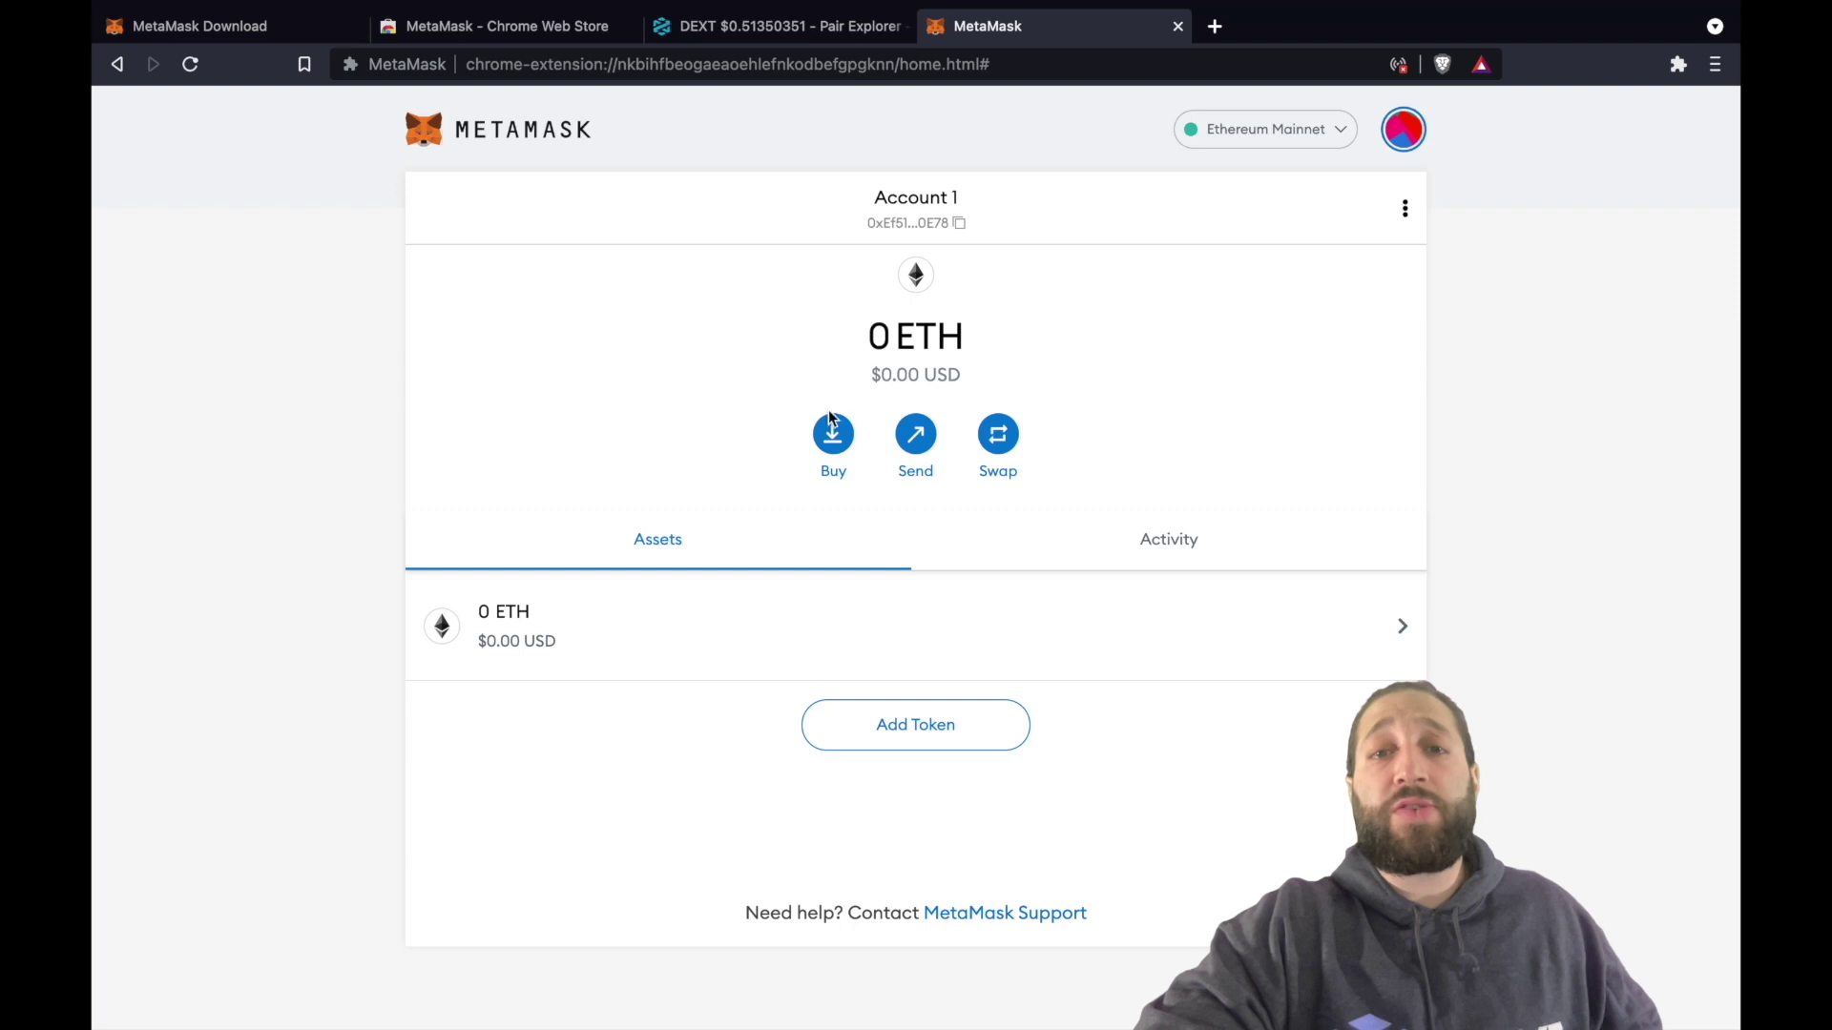
left_click(919, 229)
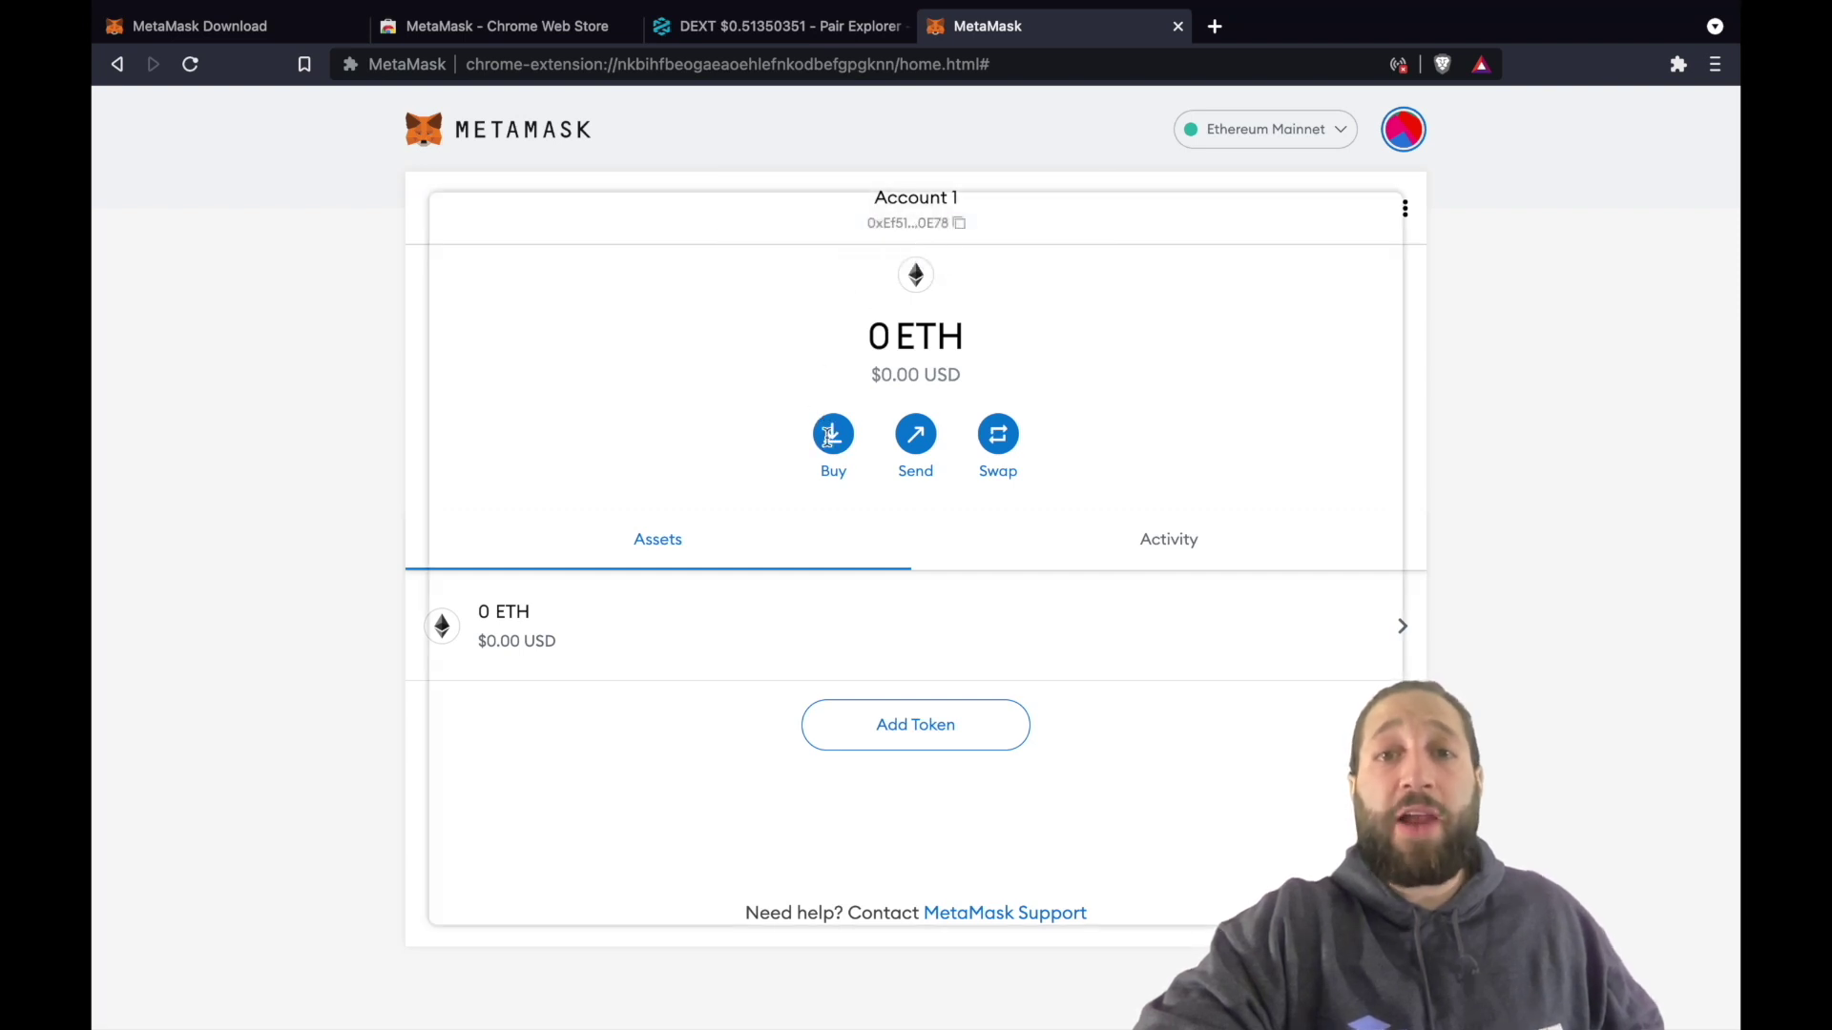
Step: Look at the Ether purchase options and the Send and Swap forms, closing each without making a transaction
left_click(830, 436)
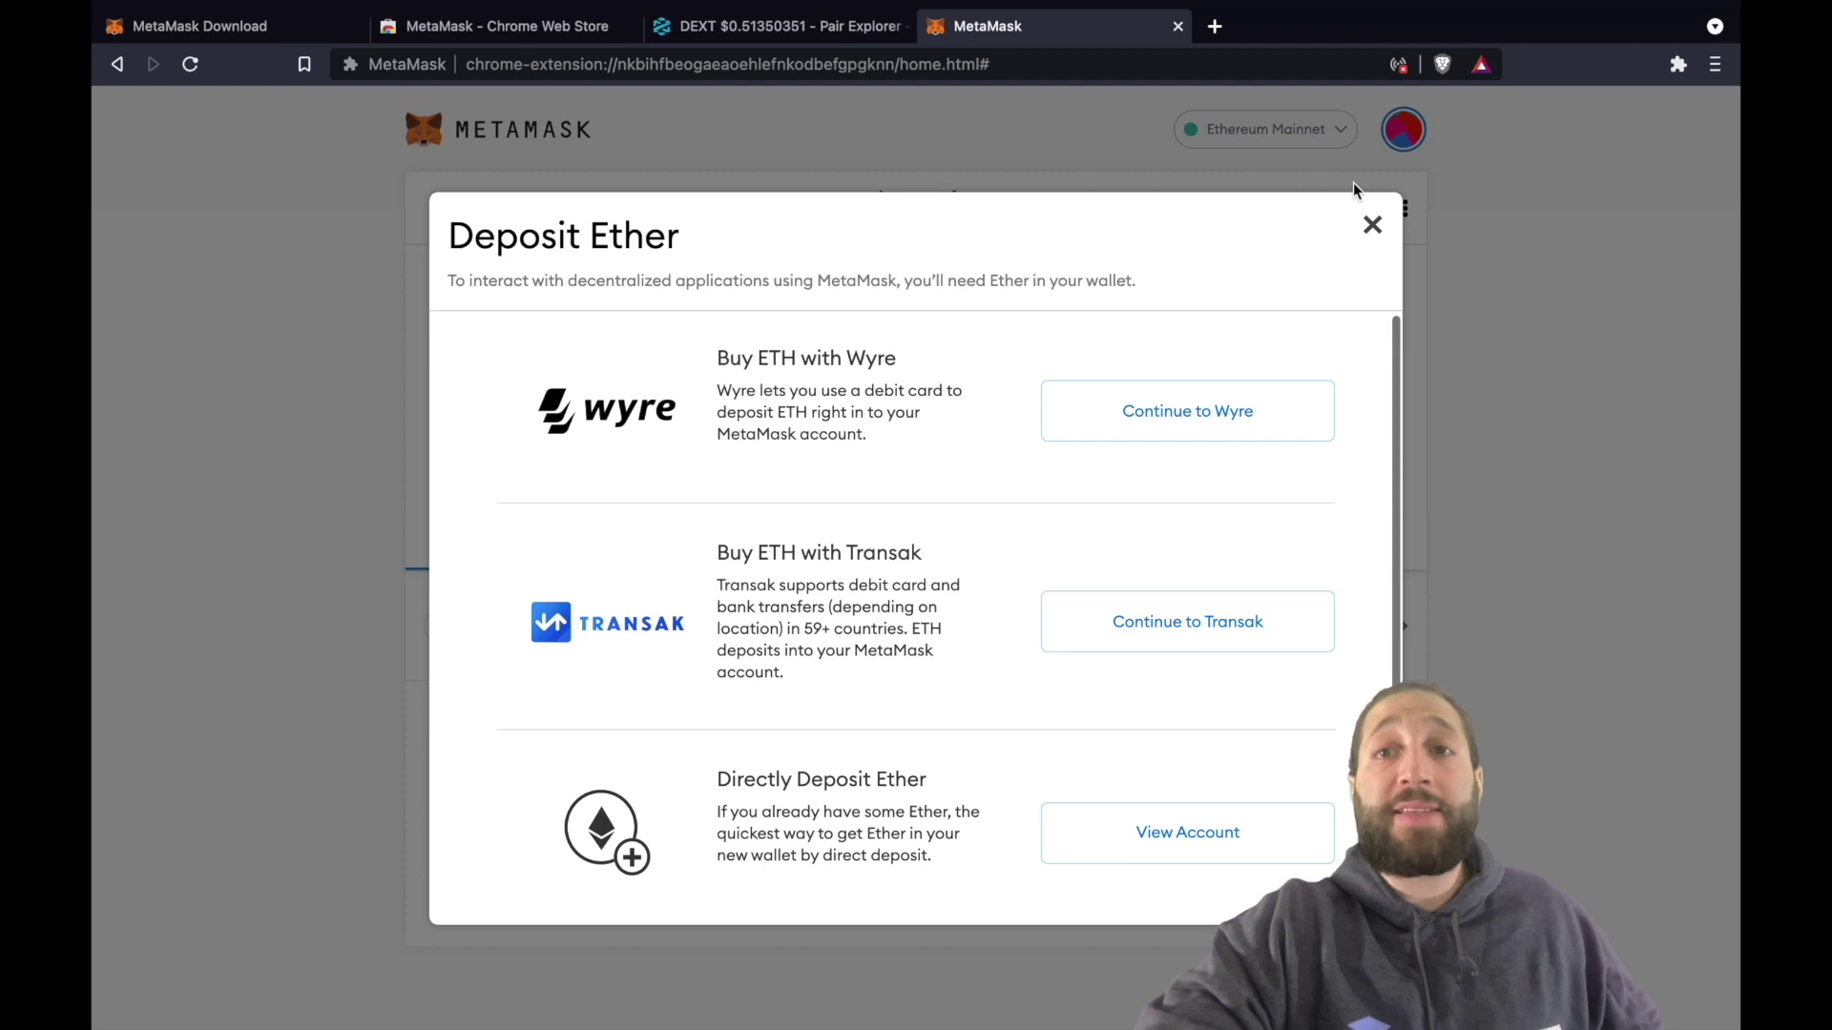
left_click(1371, 225)
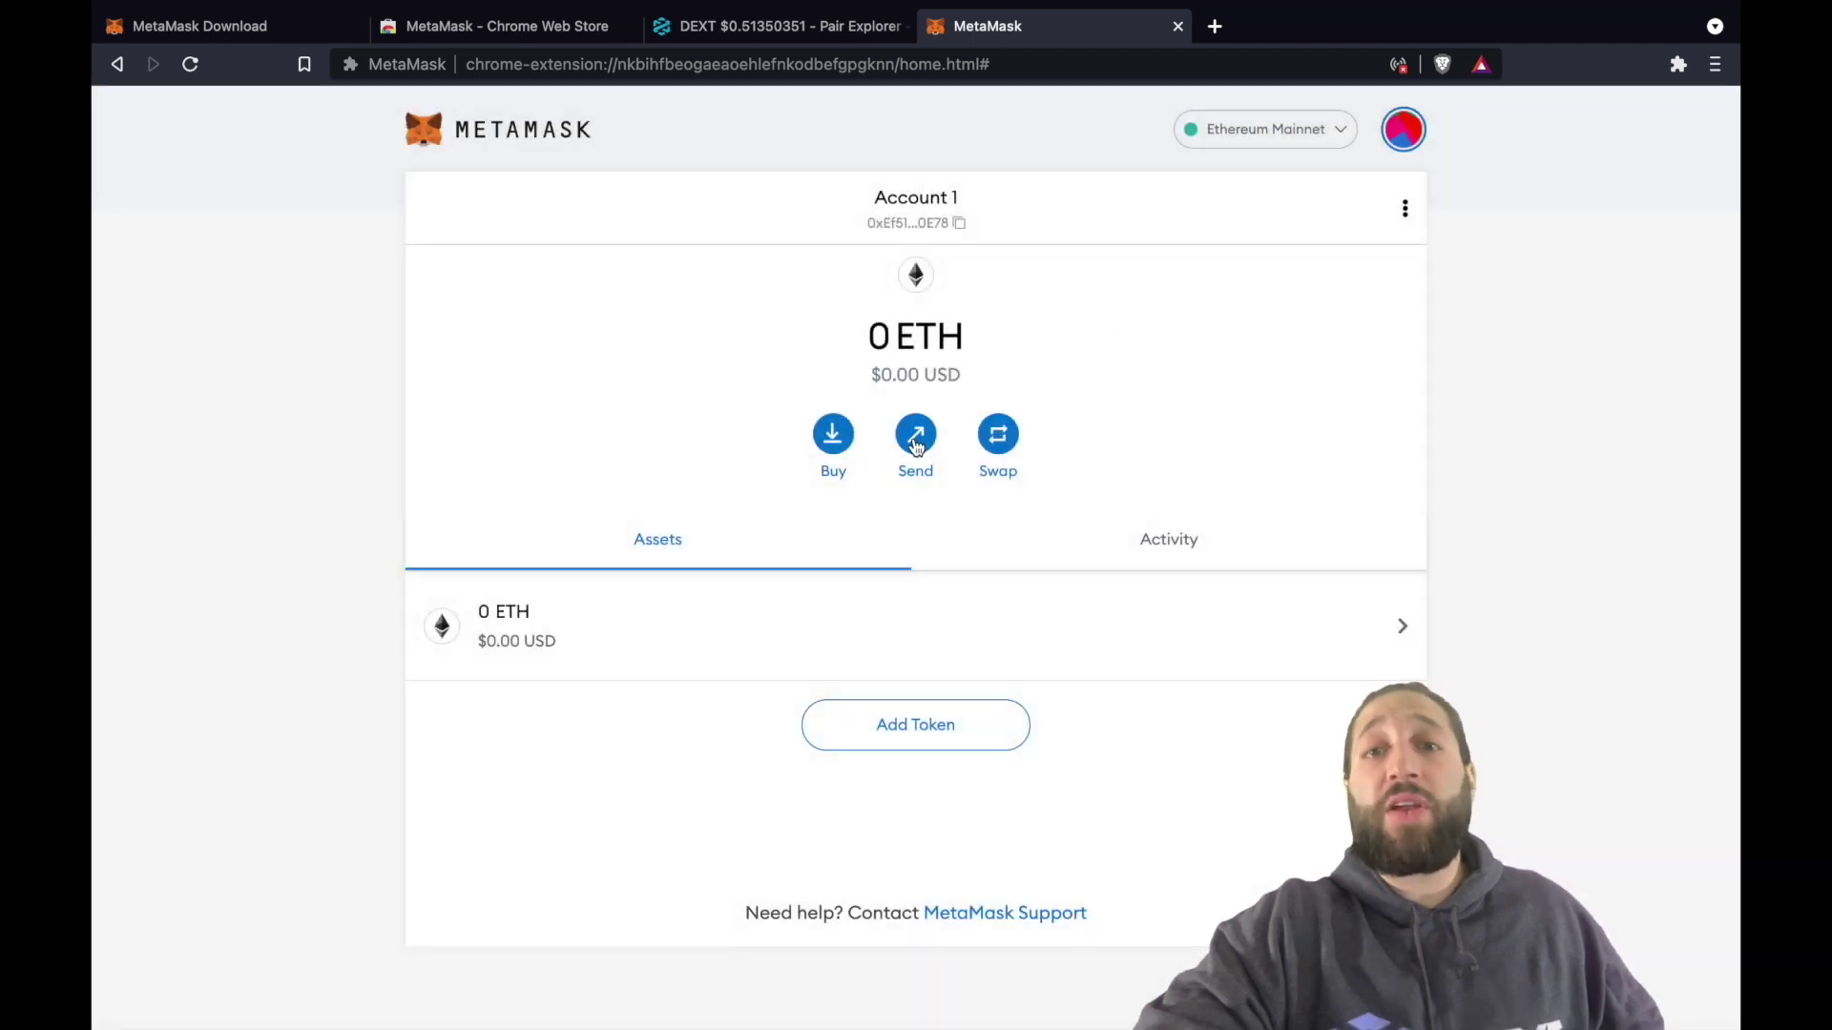
left_click(916, 439)
left_click(1102, 206)
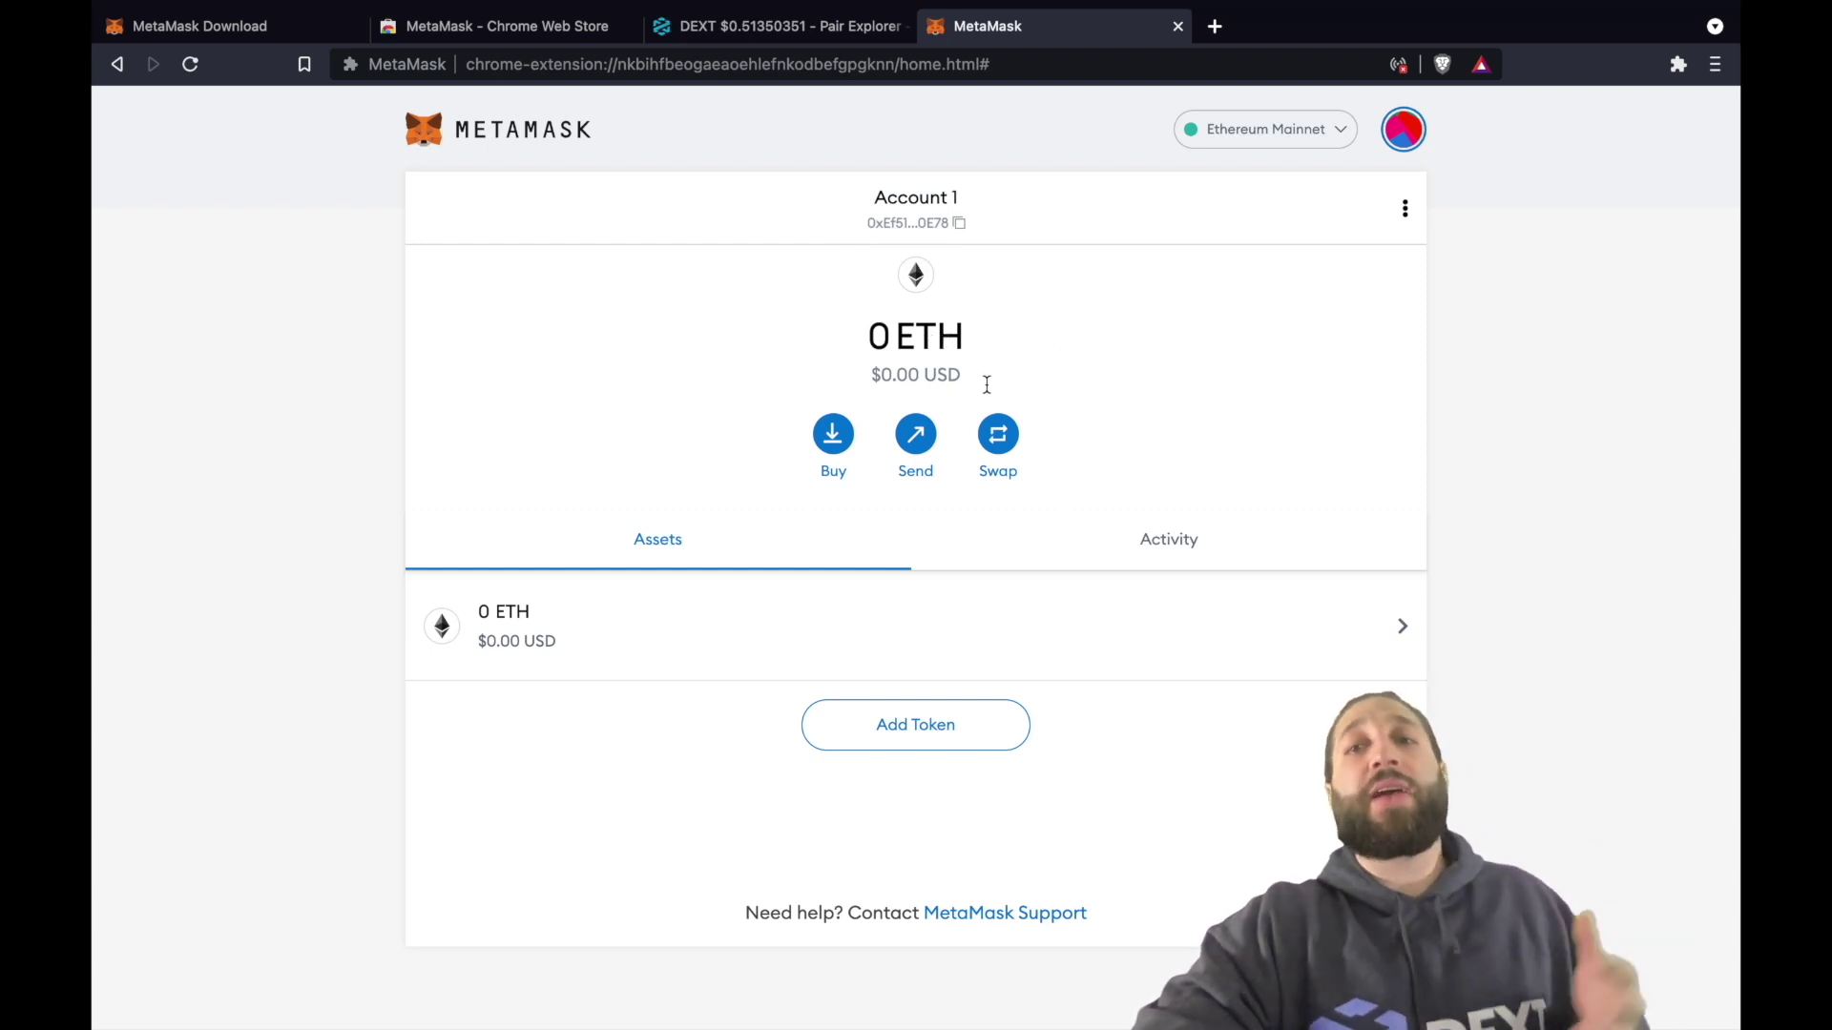
left_click(1001, 447)
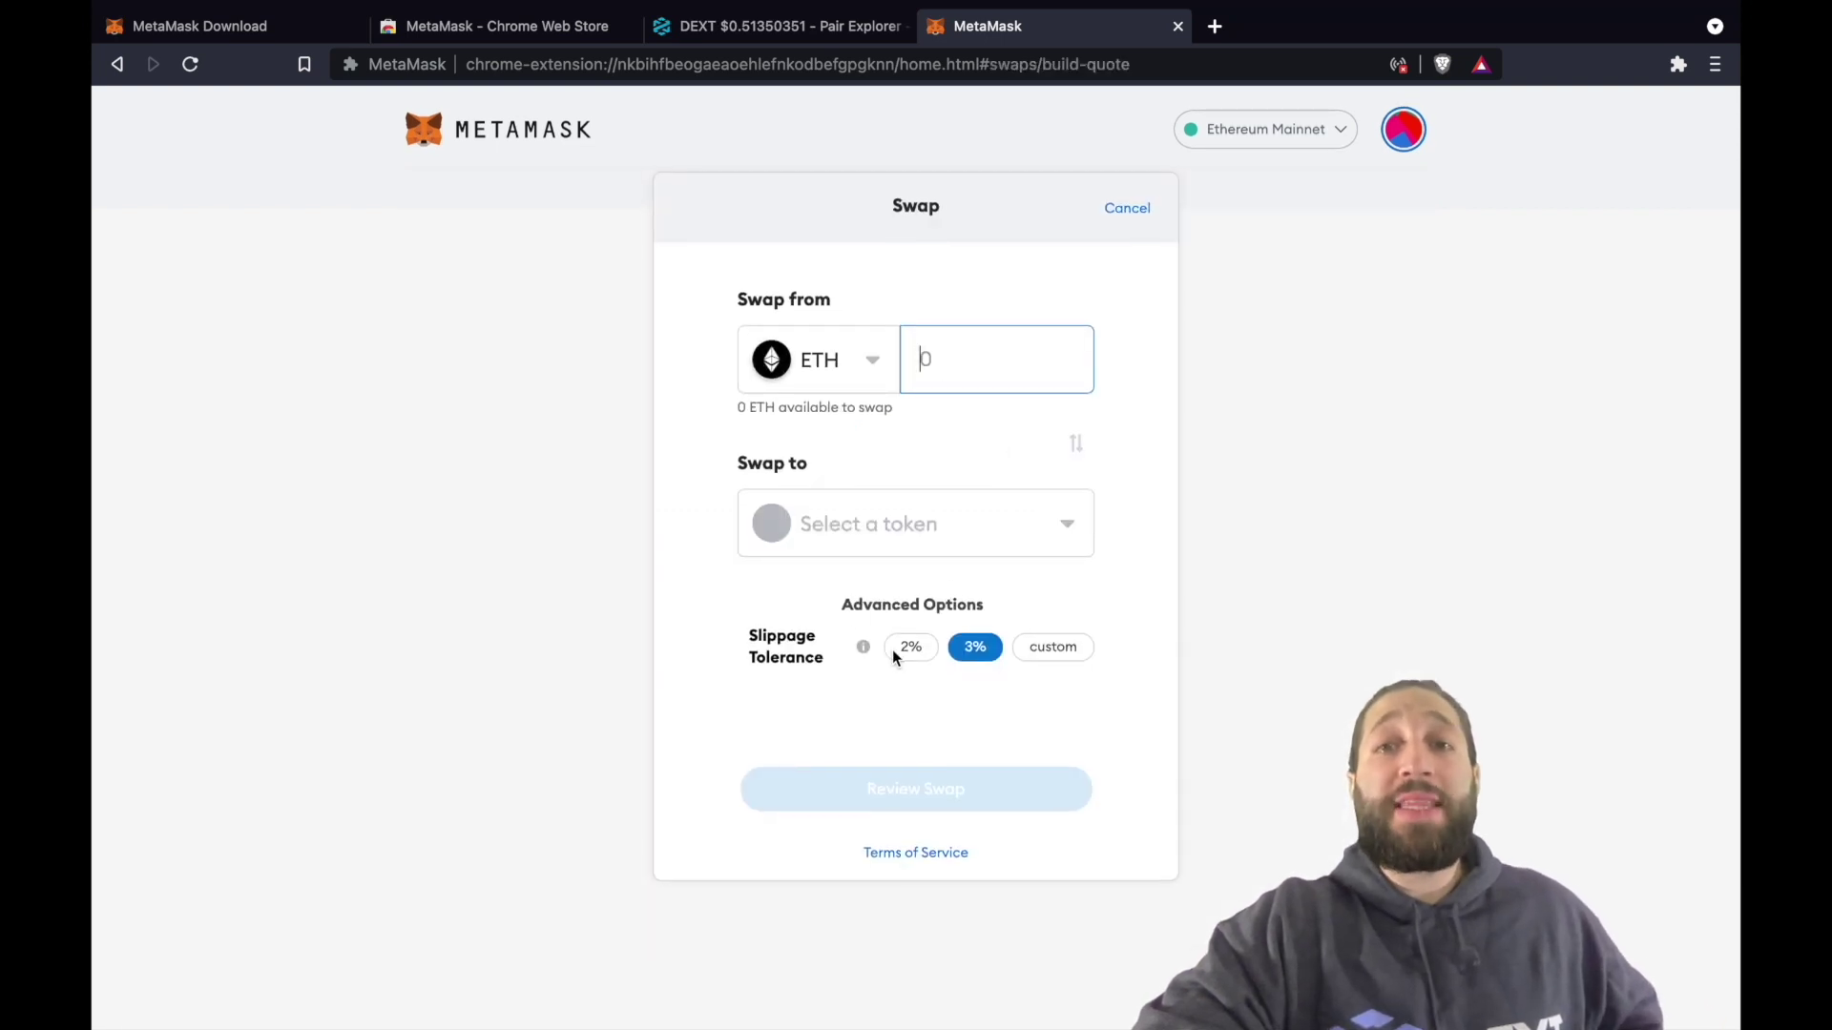
left_click(1123, 212)
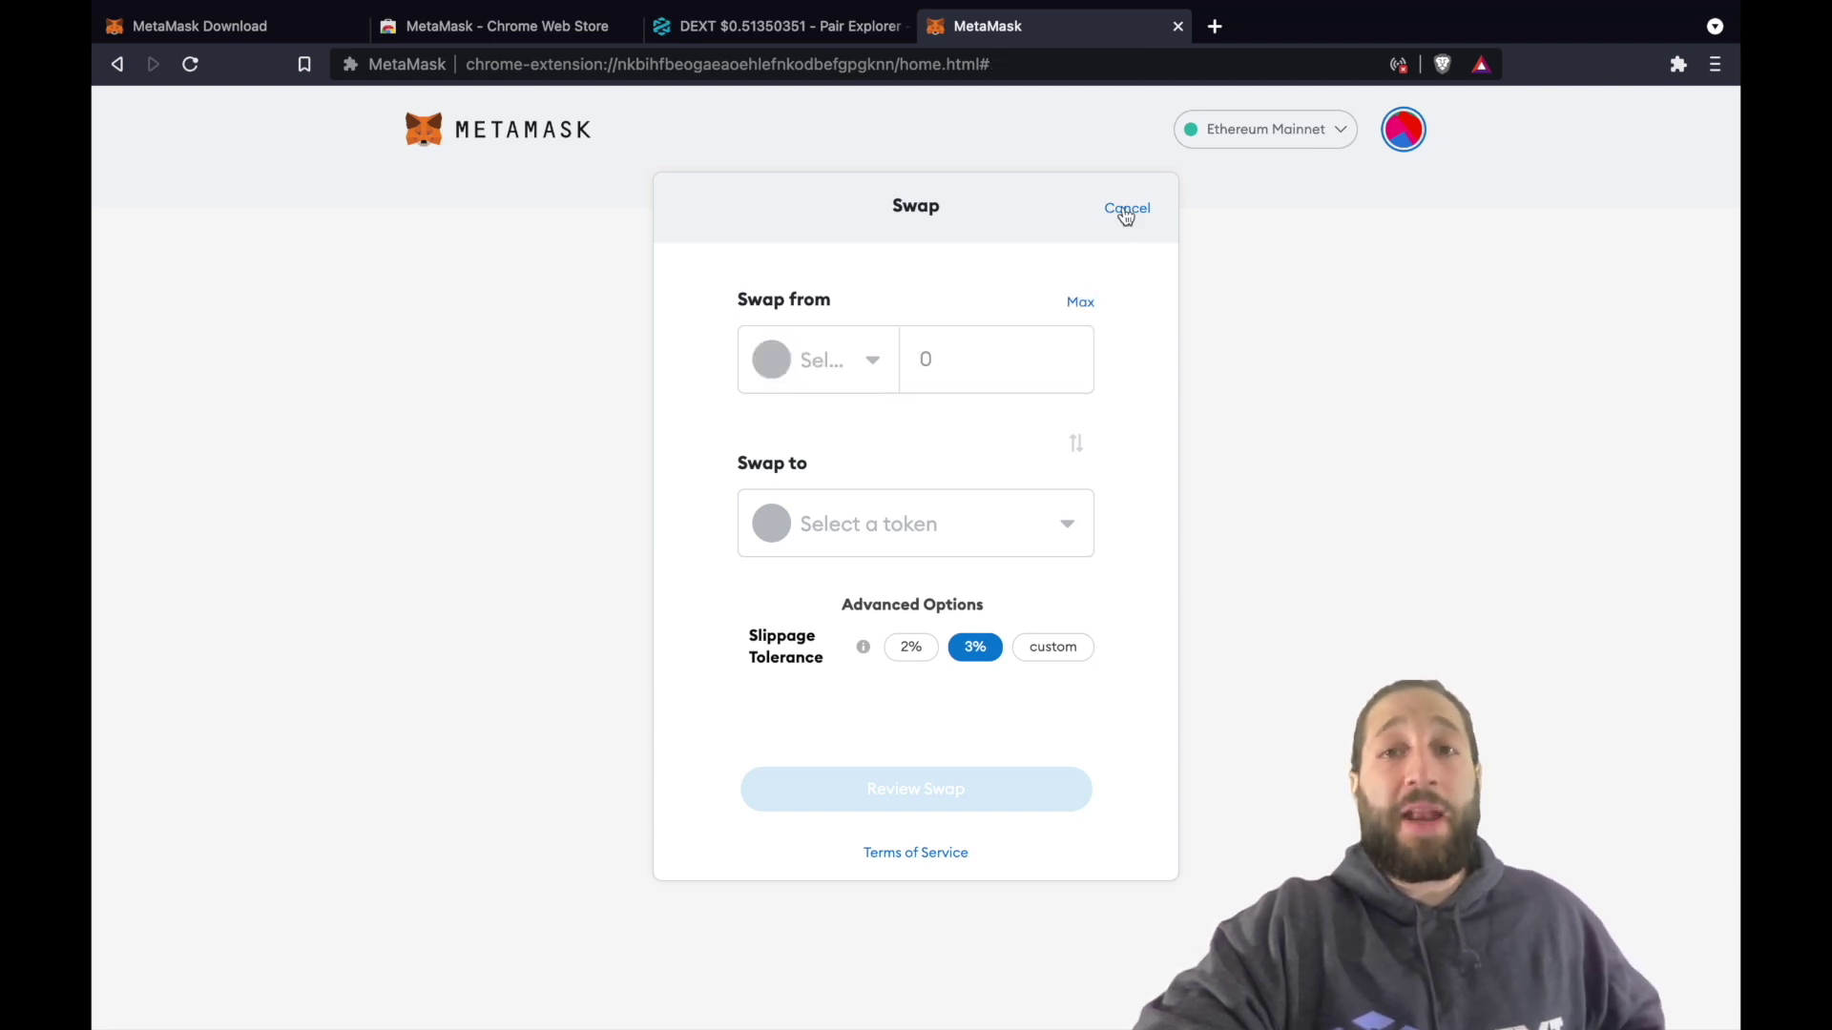
left_click(1126, 214)
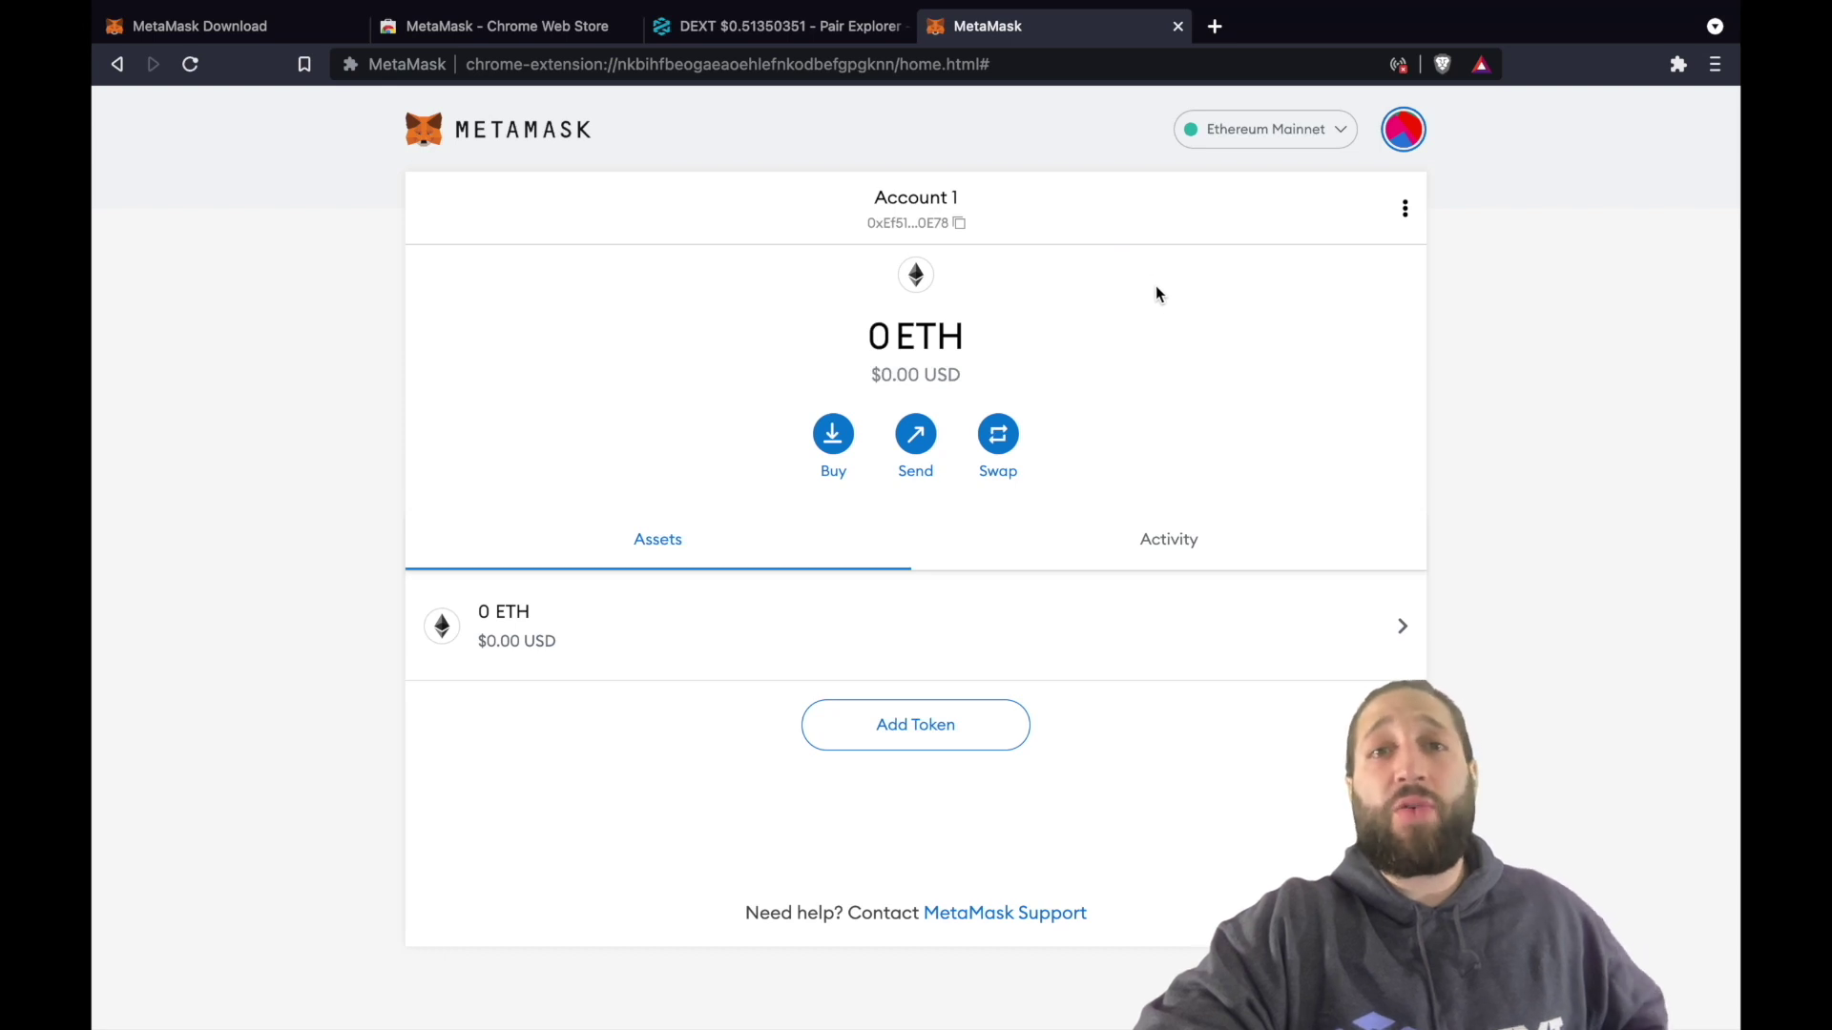
Step: Create an additional wallet account named "account 2"
left_click(1400, 141)
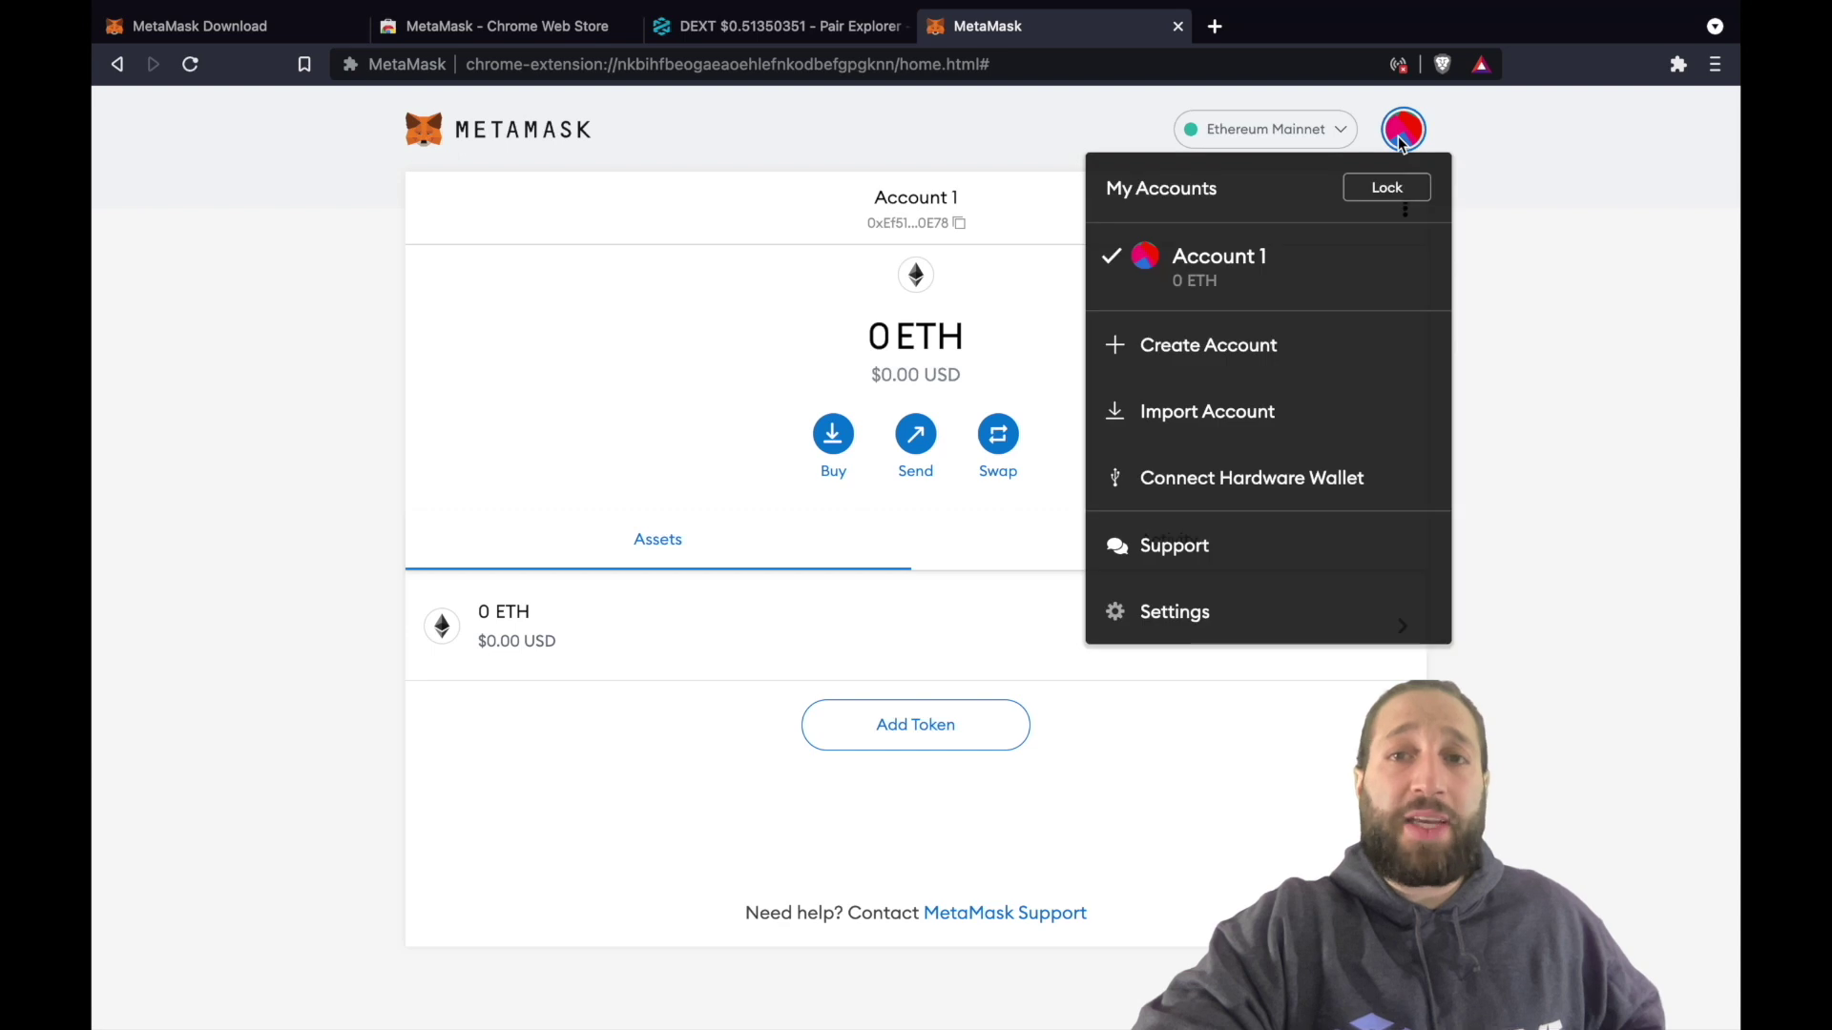
left_click(1311, 346)
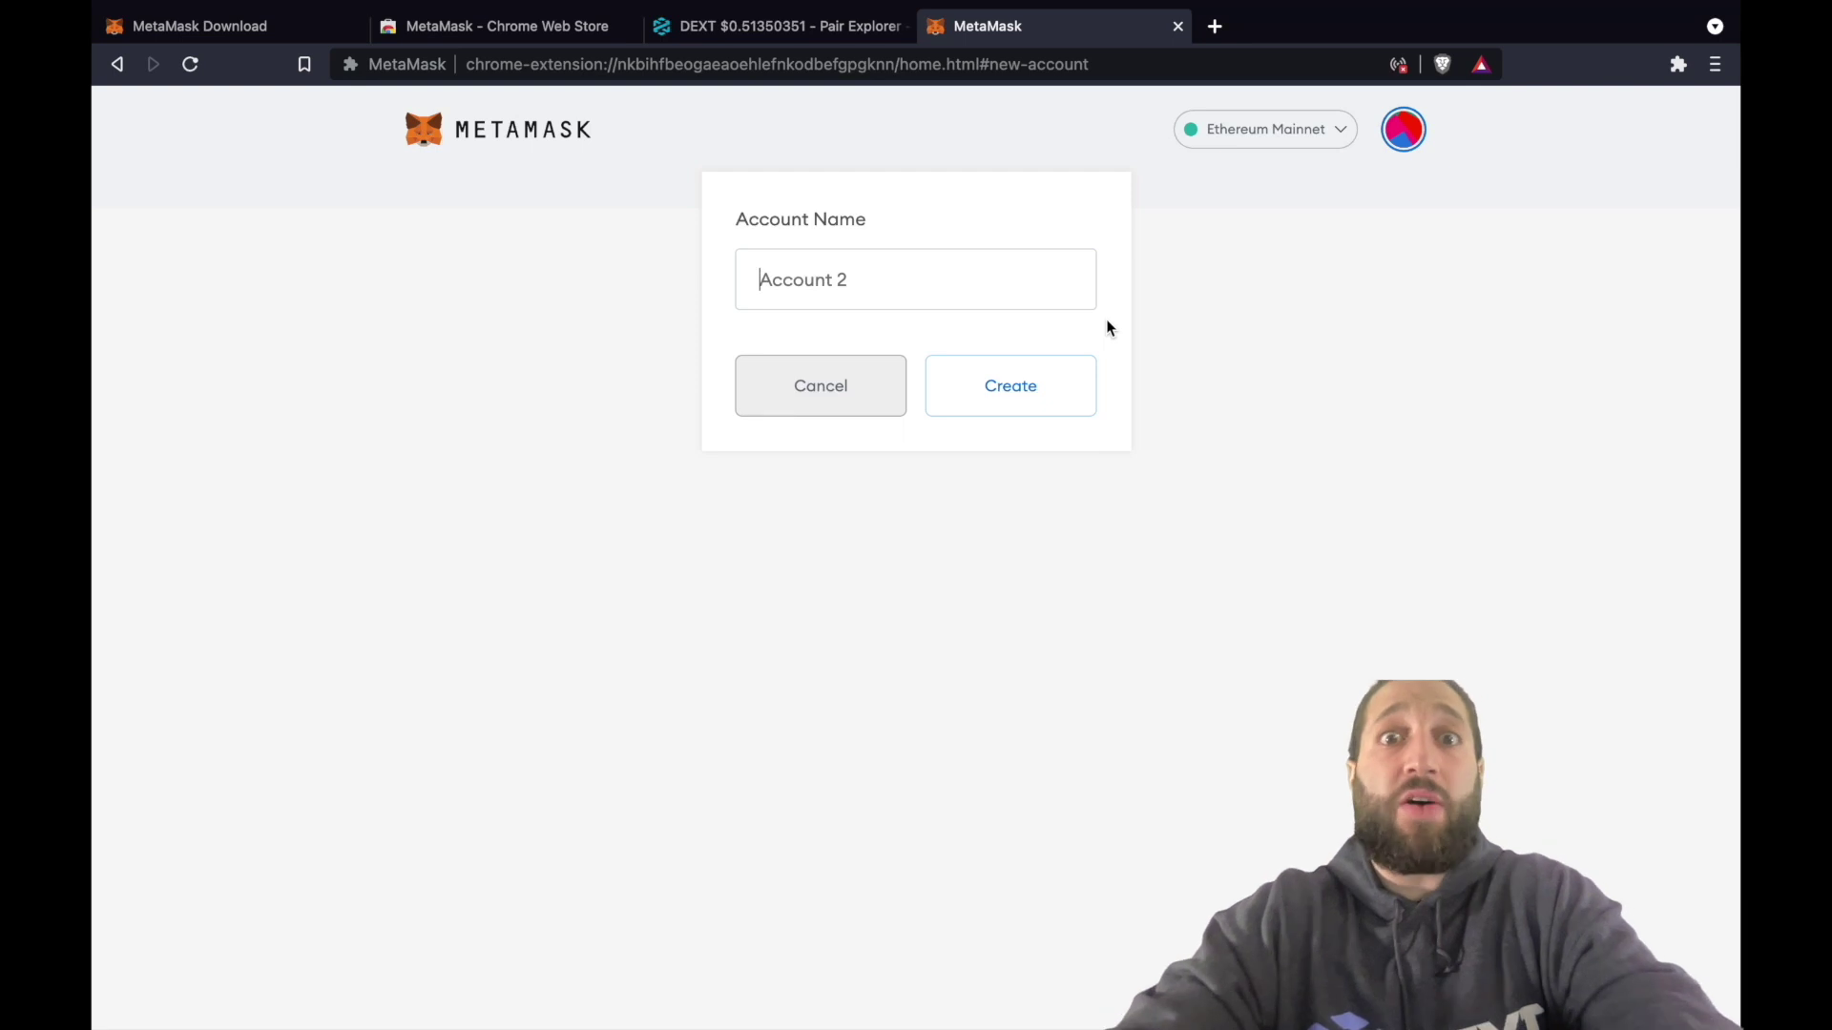
type("account 2")
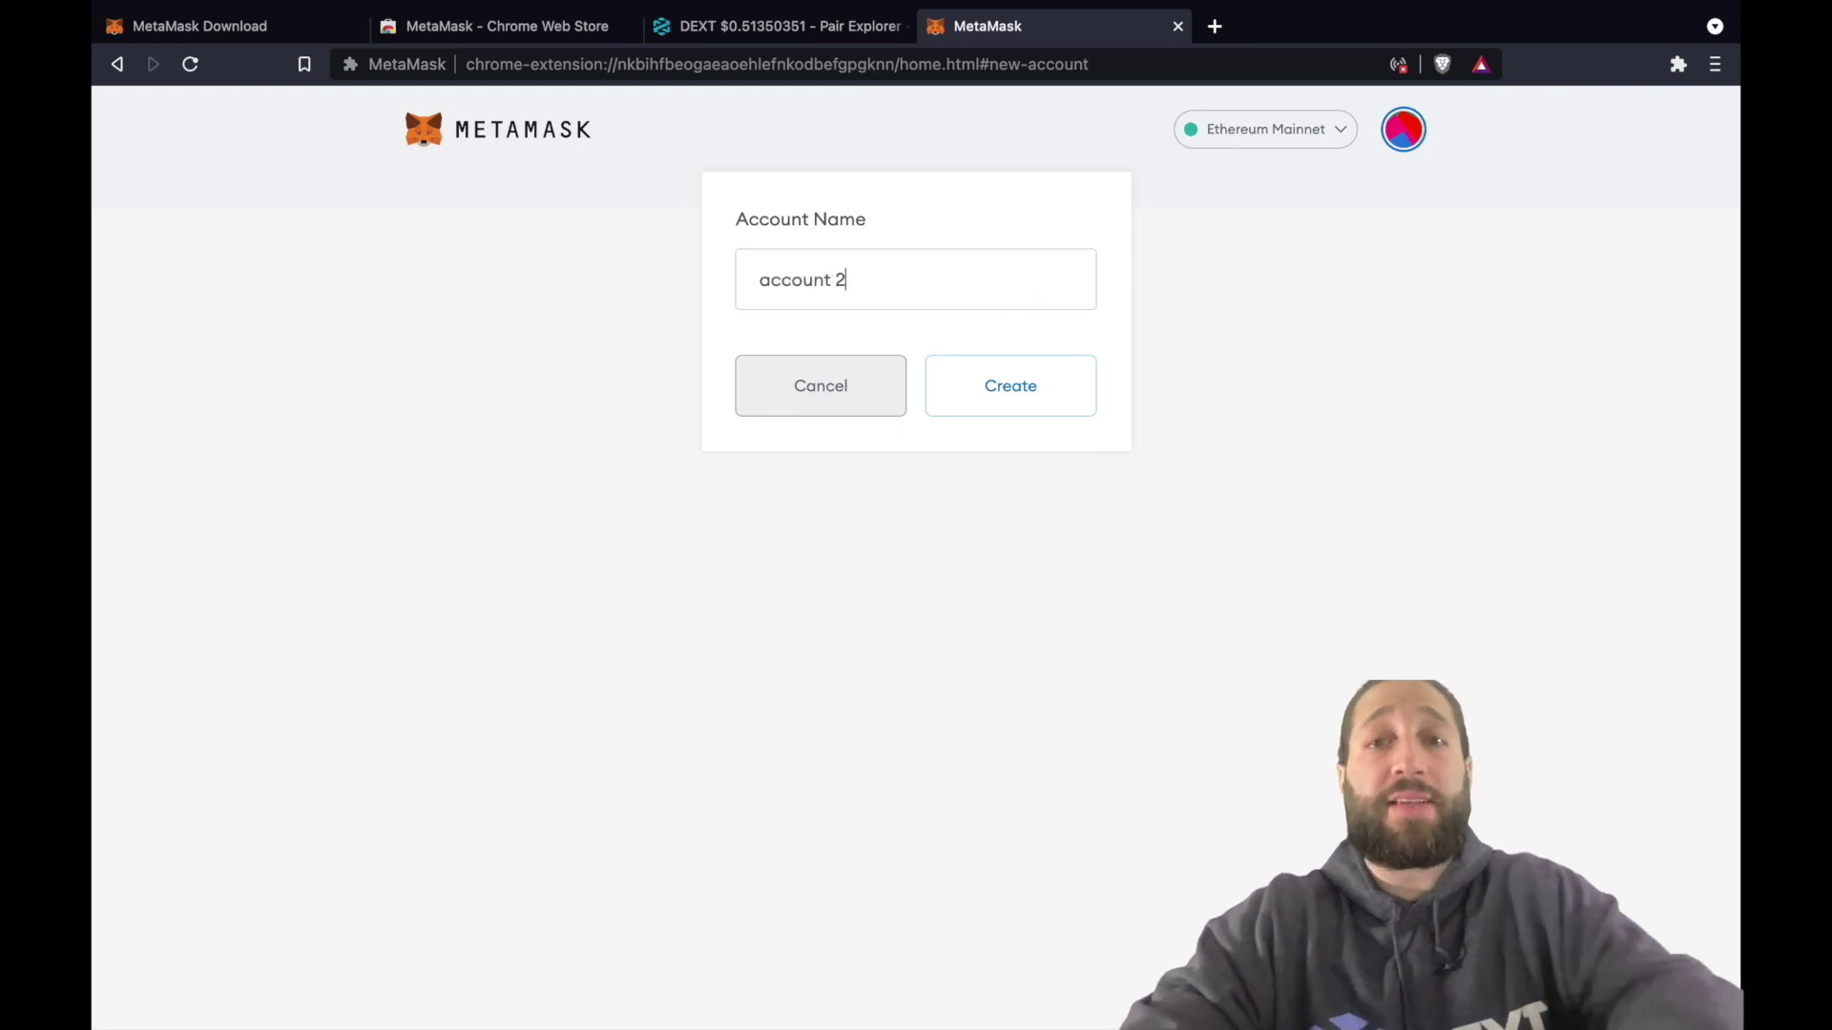
left_click(1035, 378)
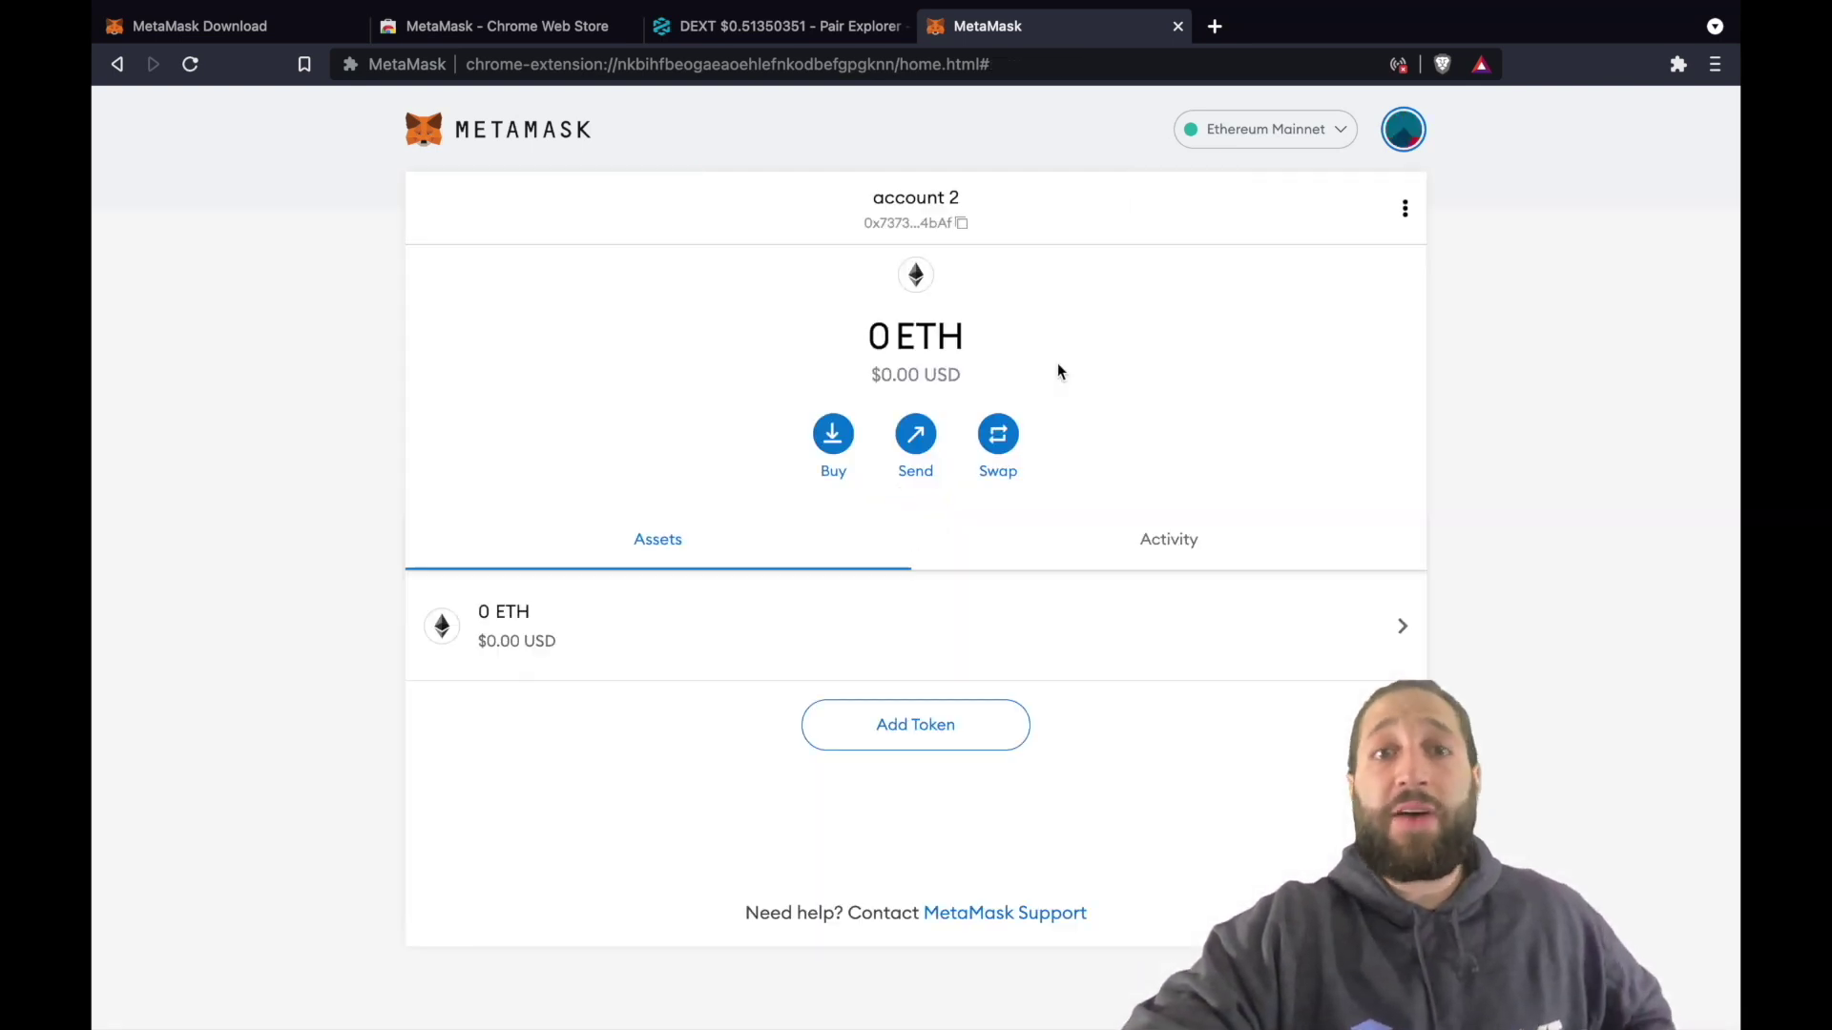
Step: Examine which hardware wallets can be connected and return to the account overview
left_click(1404, 134)
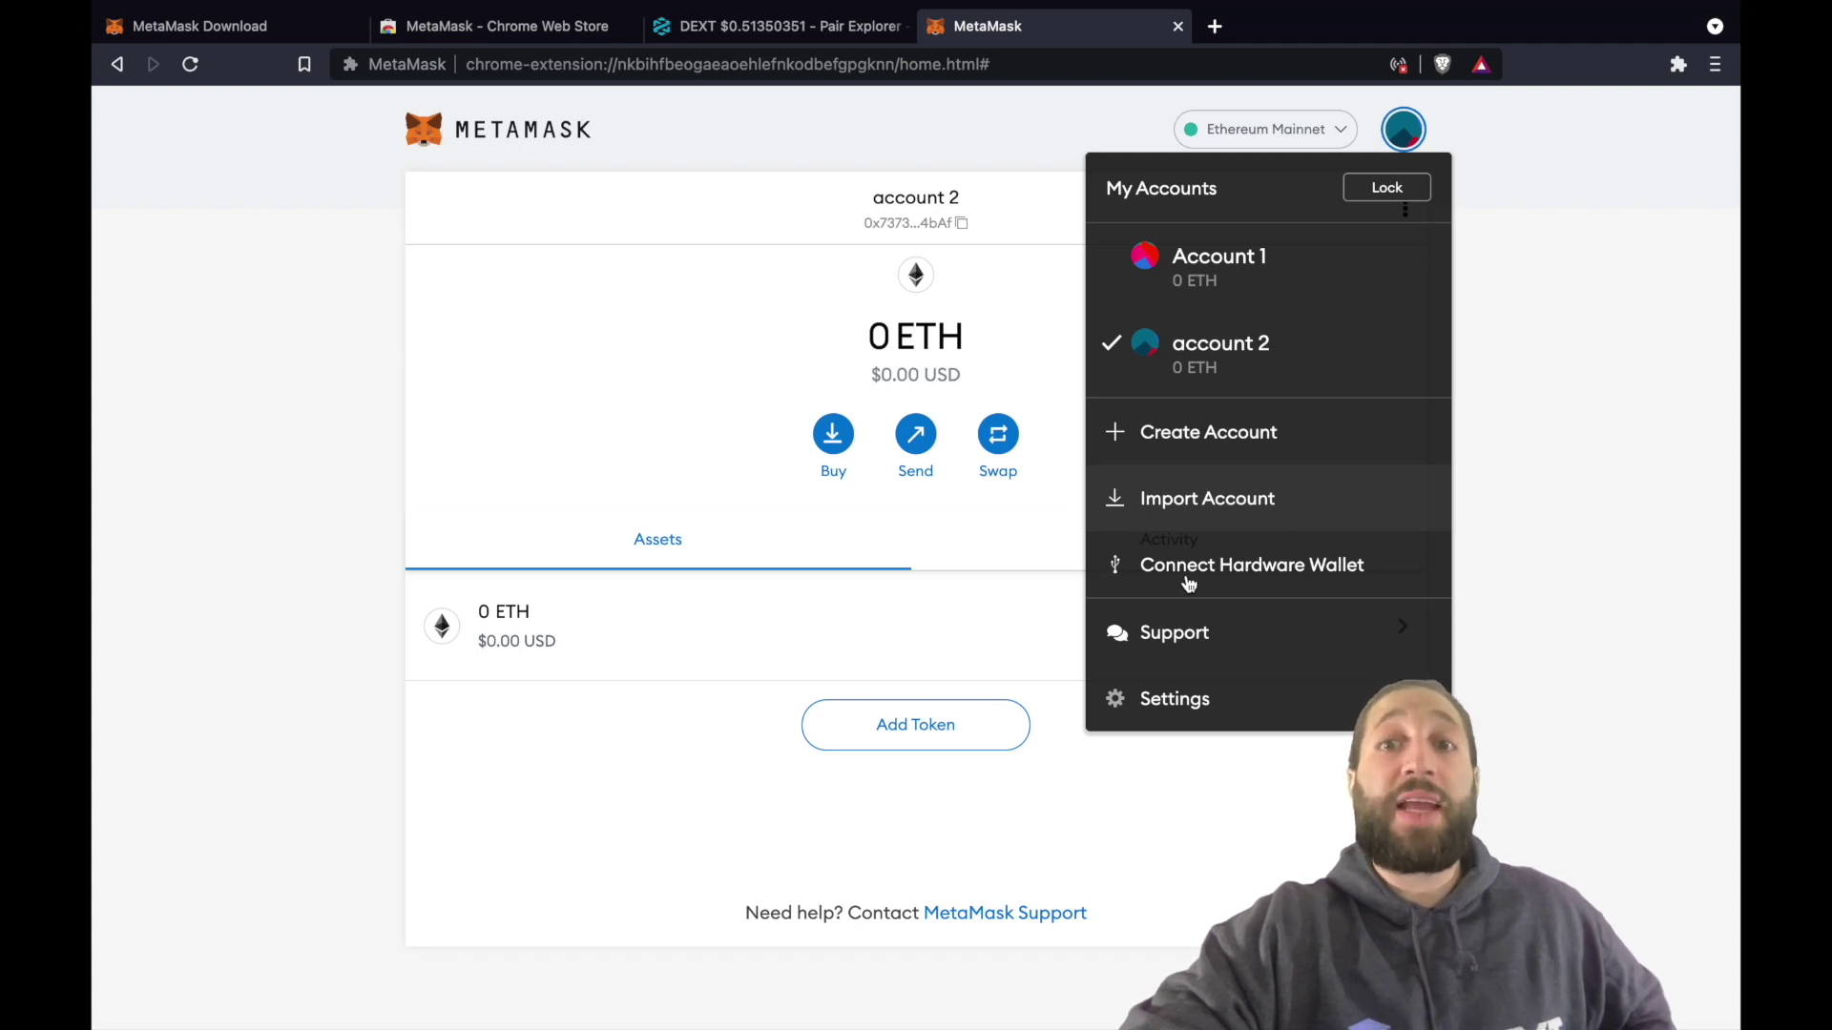
left_click(1218, 579)
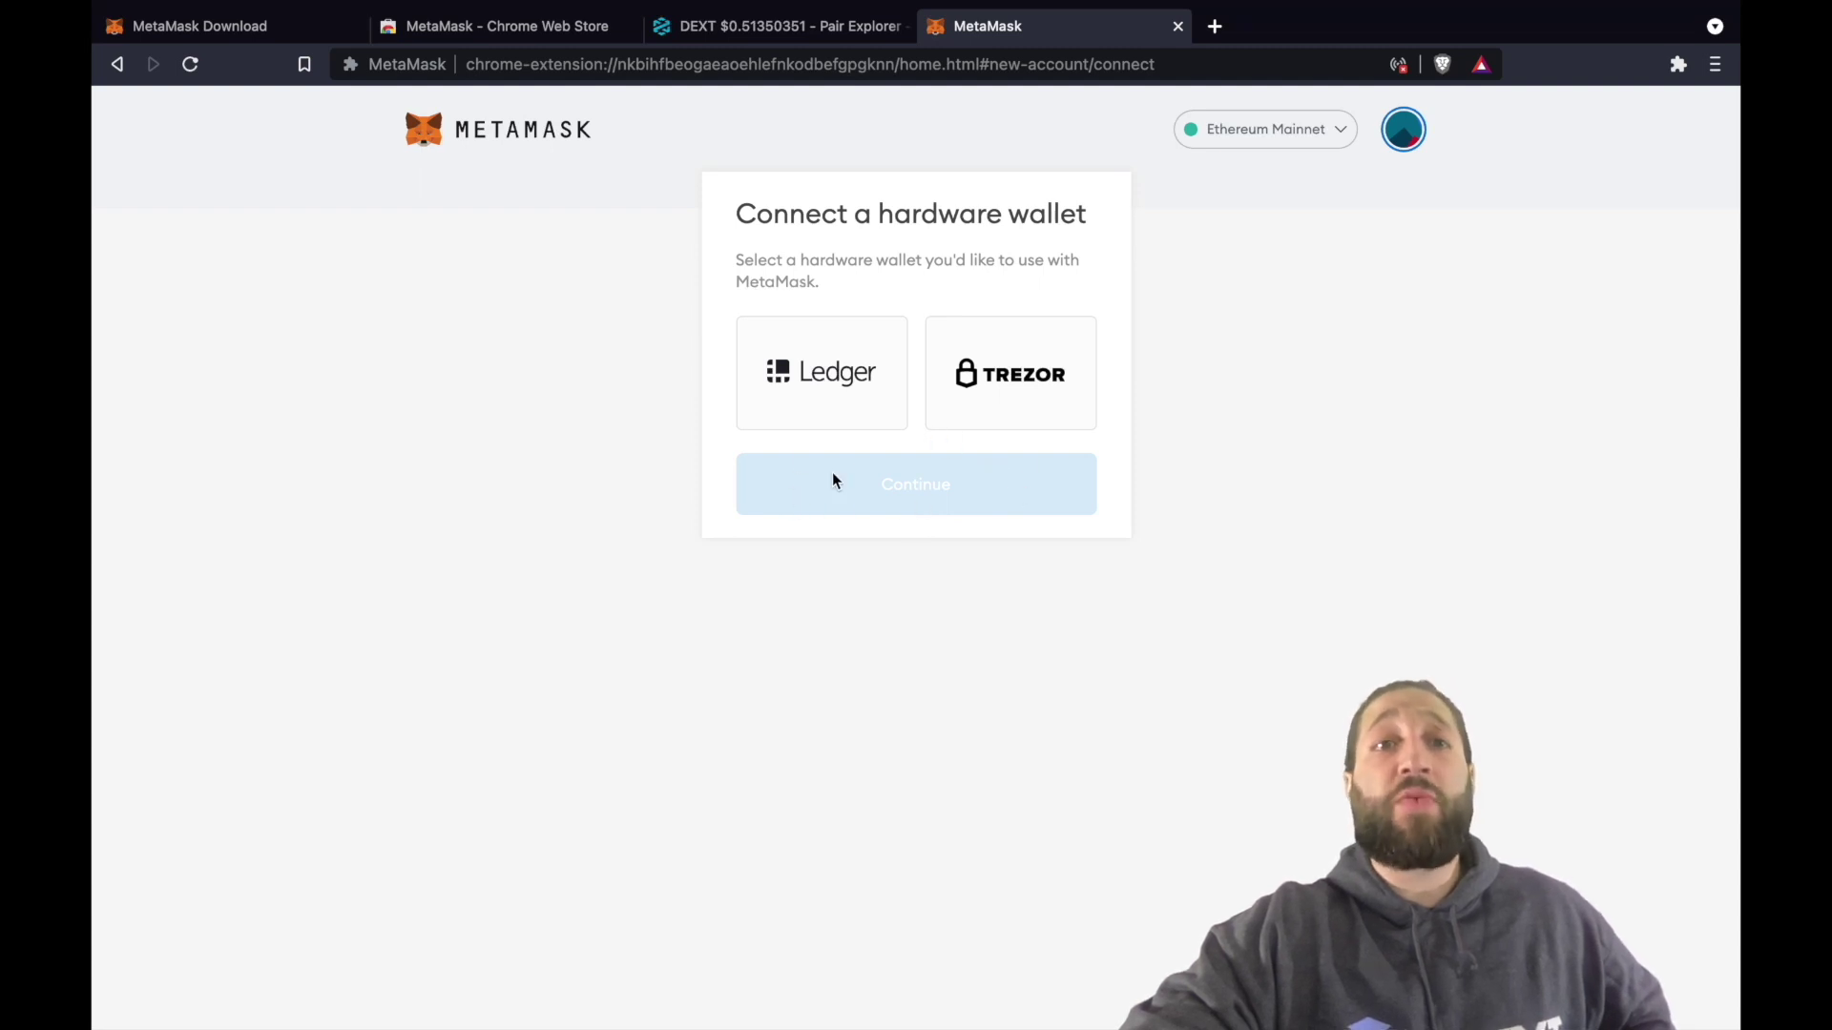
left_click(1405, 134)
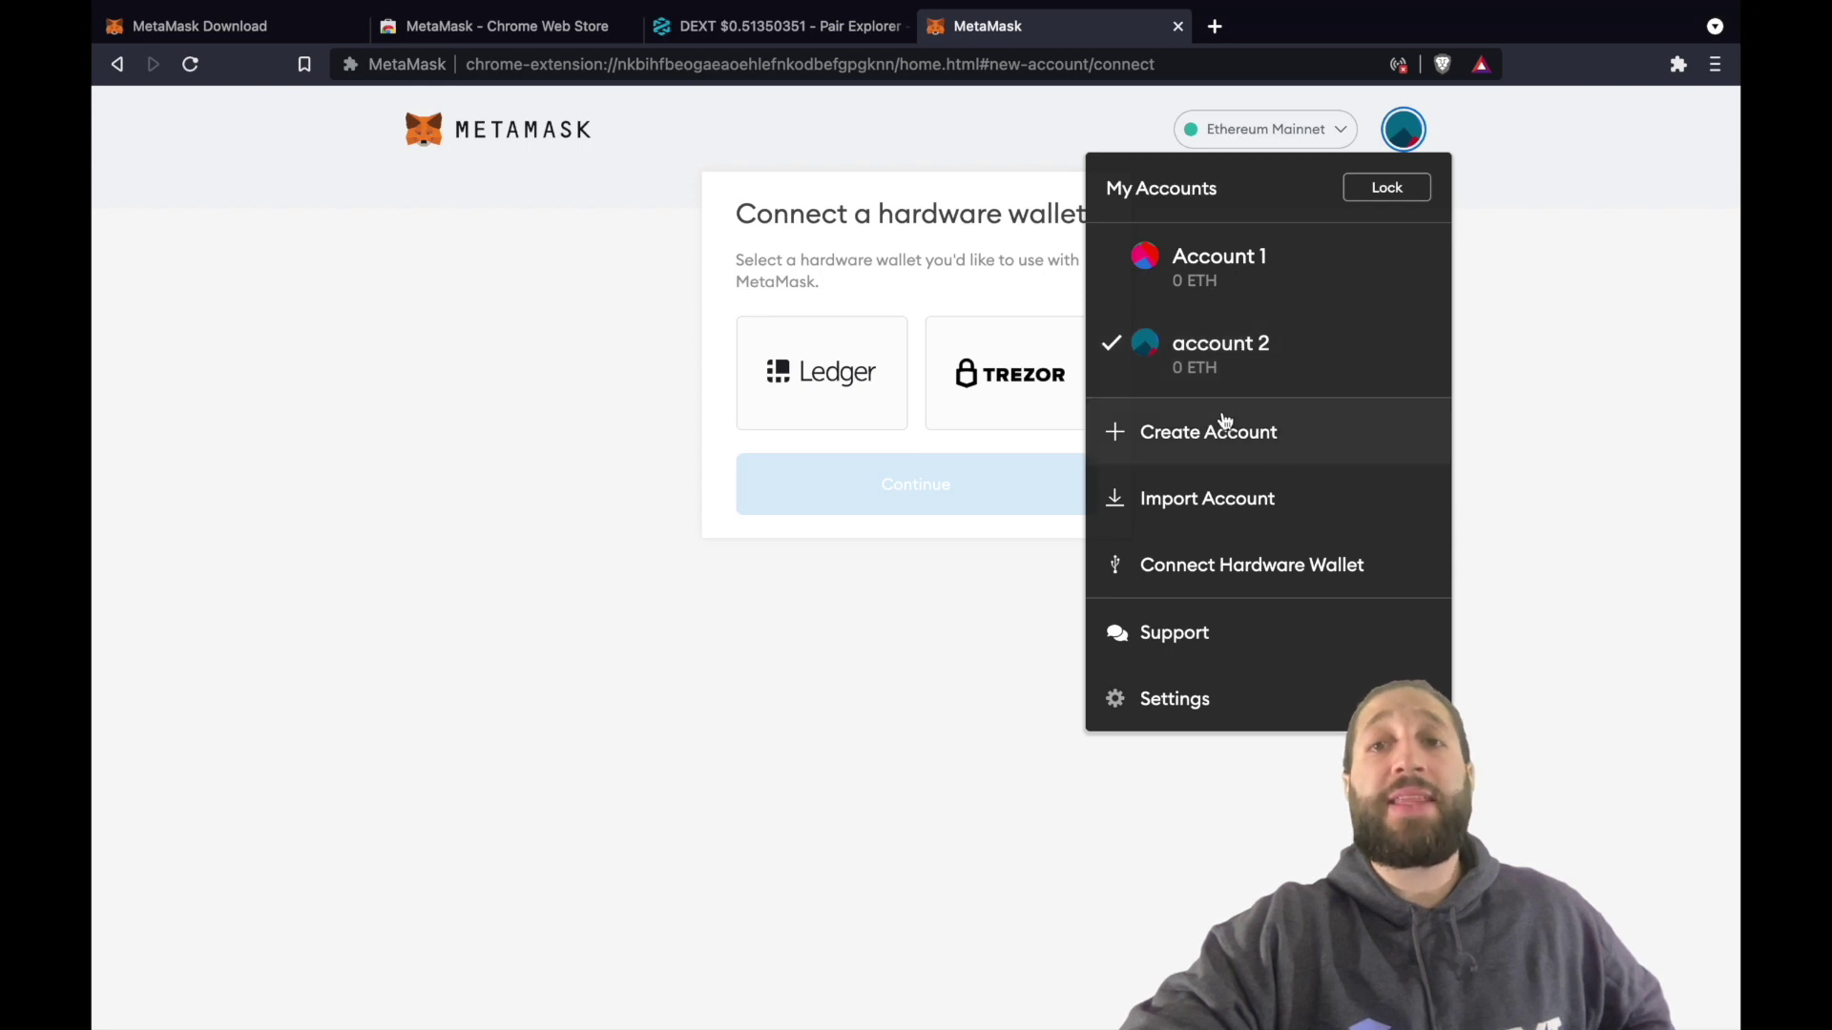
left_click(965, 284)
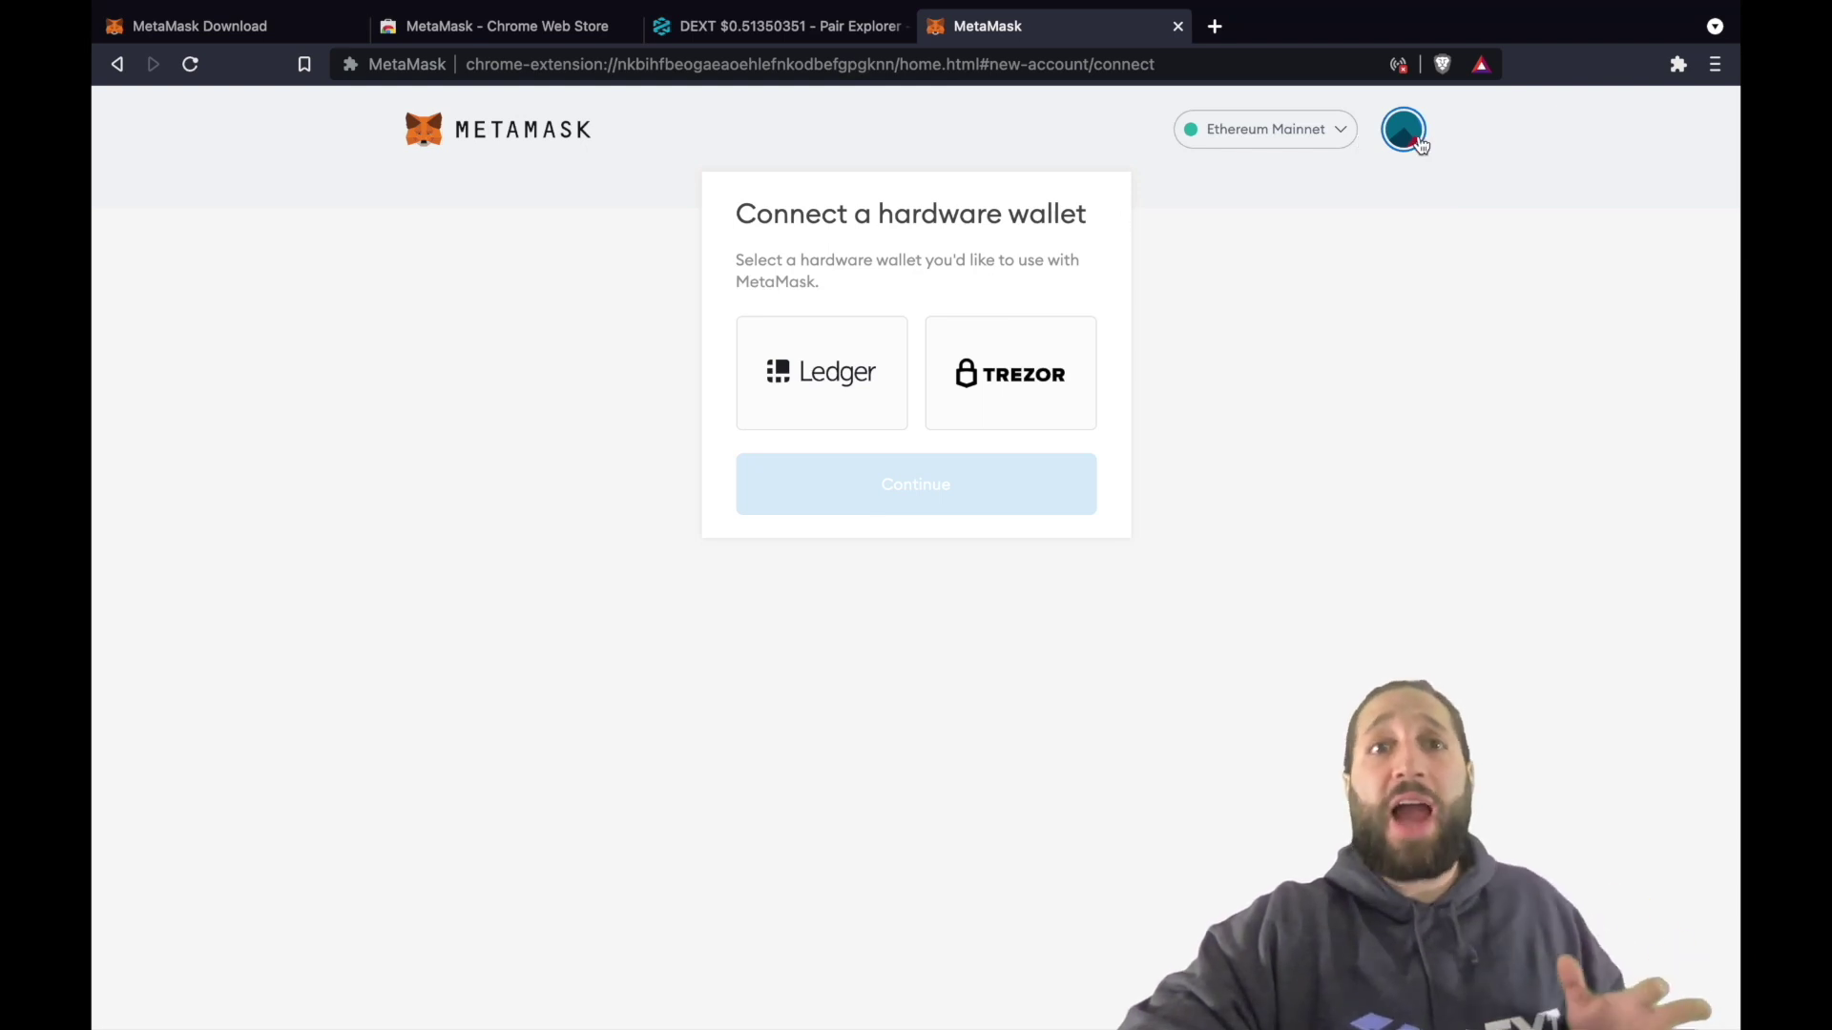
left_click(561, 137)
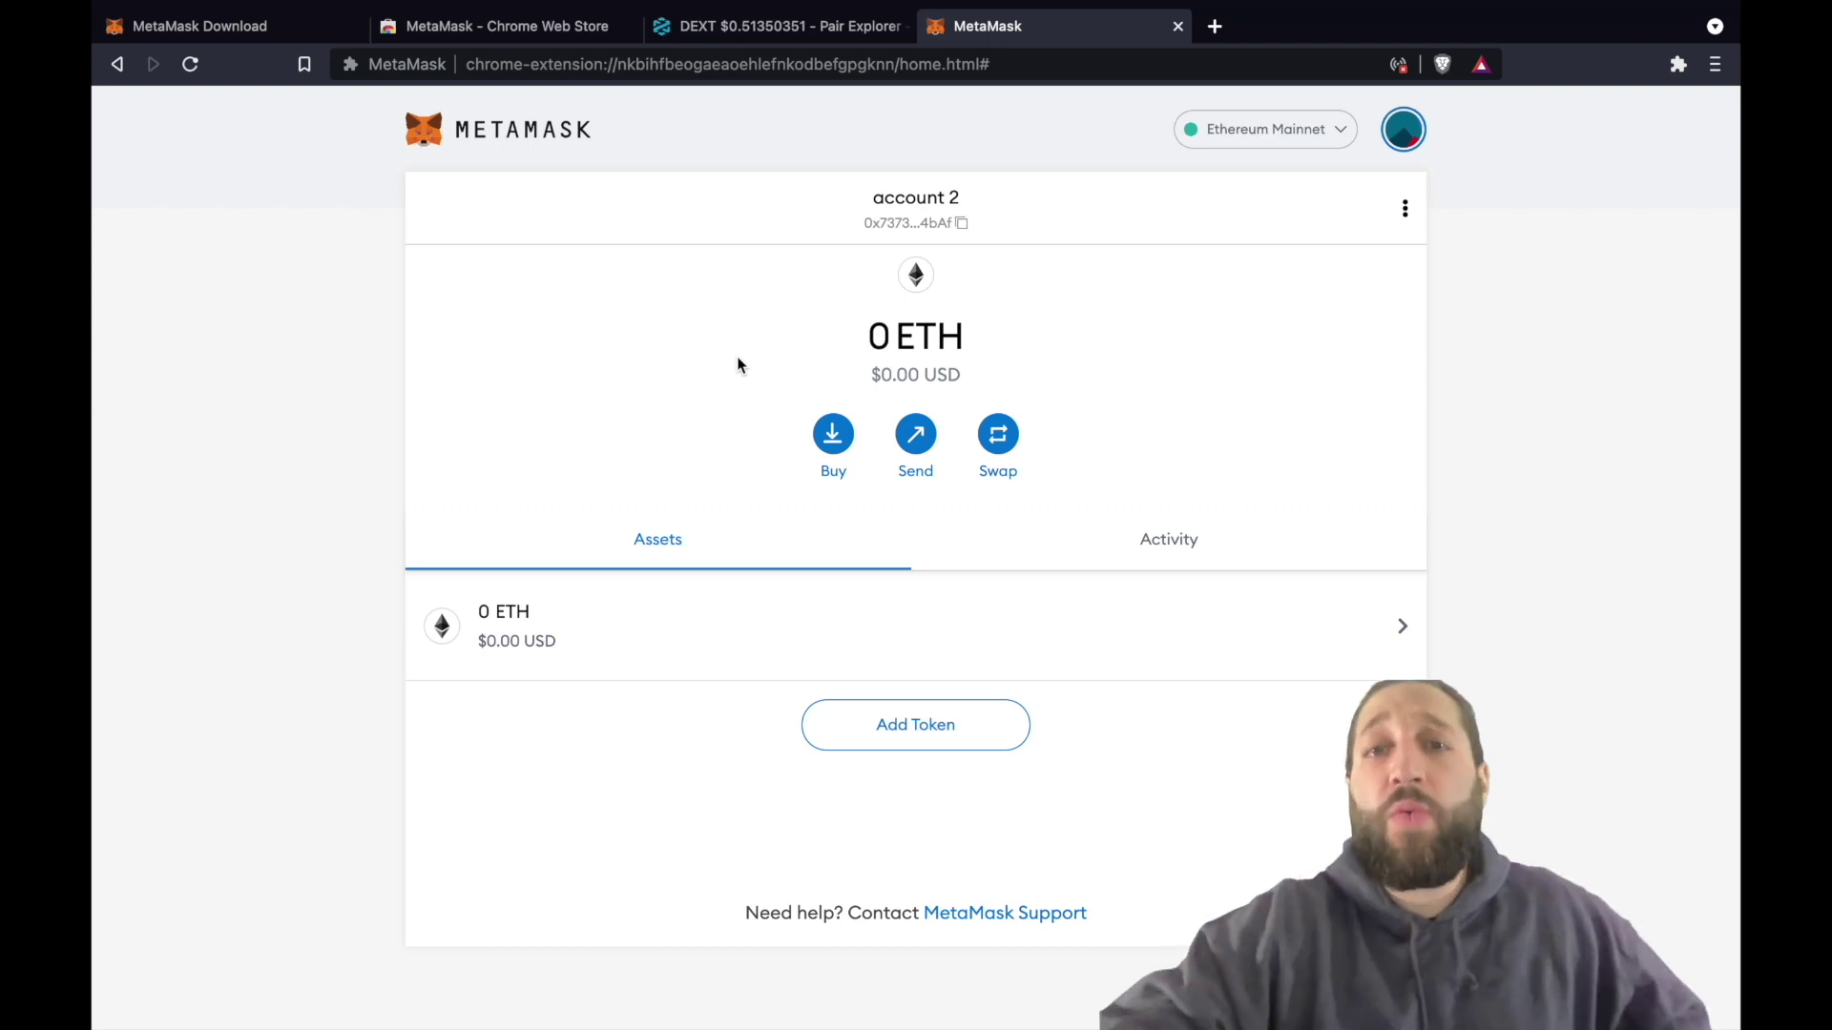
Step: Copy the address of account 2 and switch the wallet back to Account 1
left_click(909, 226)
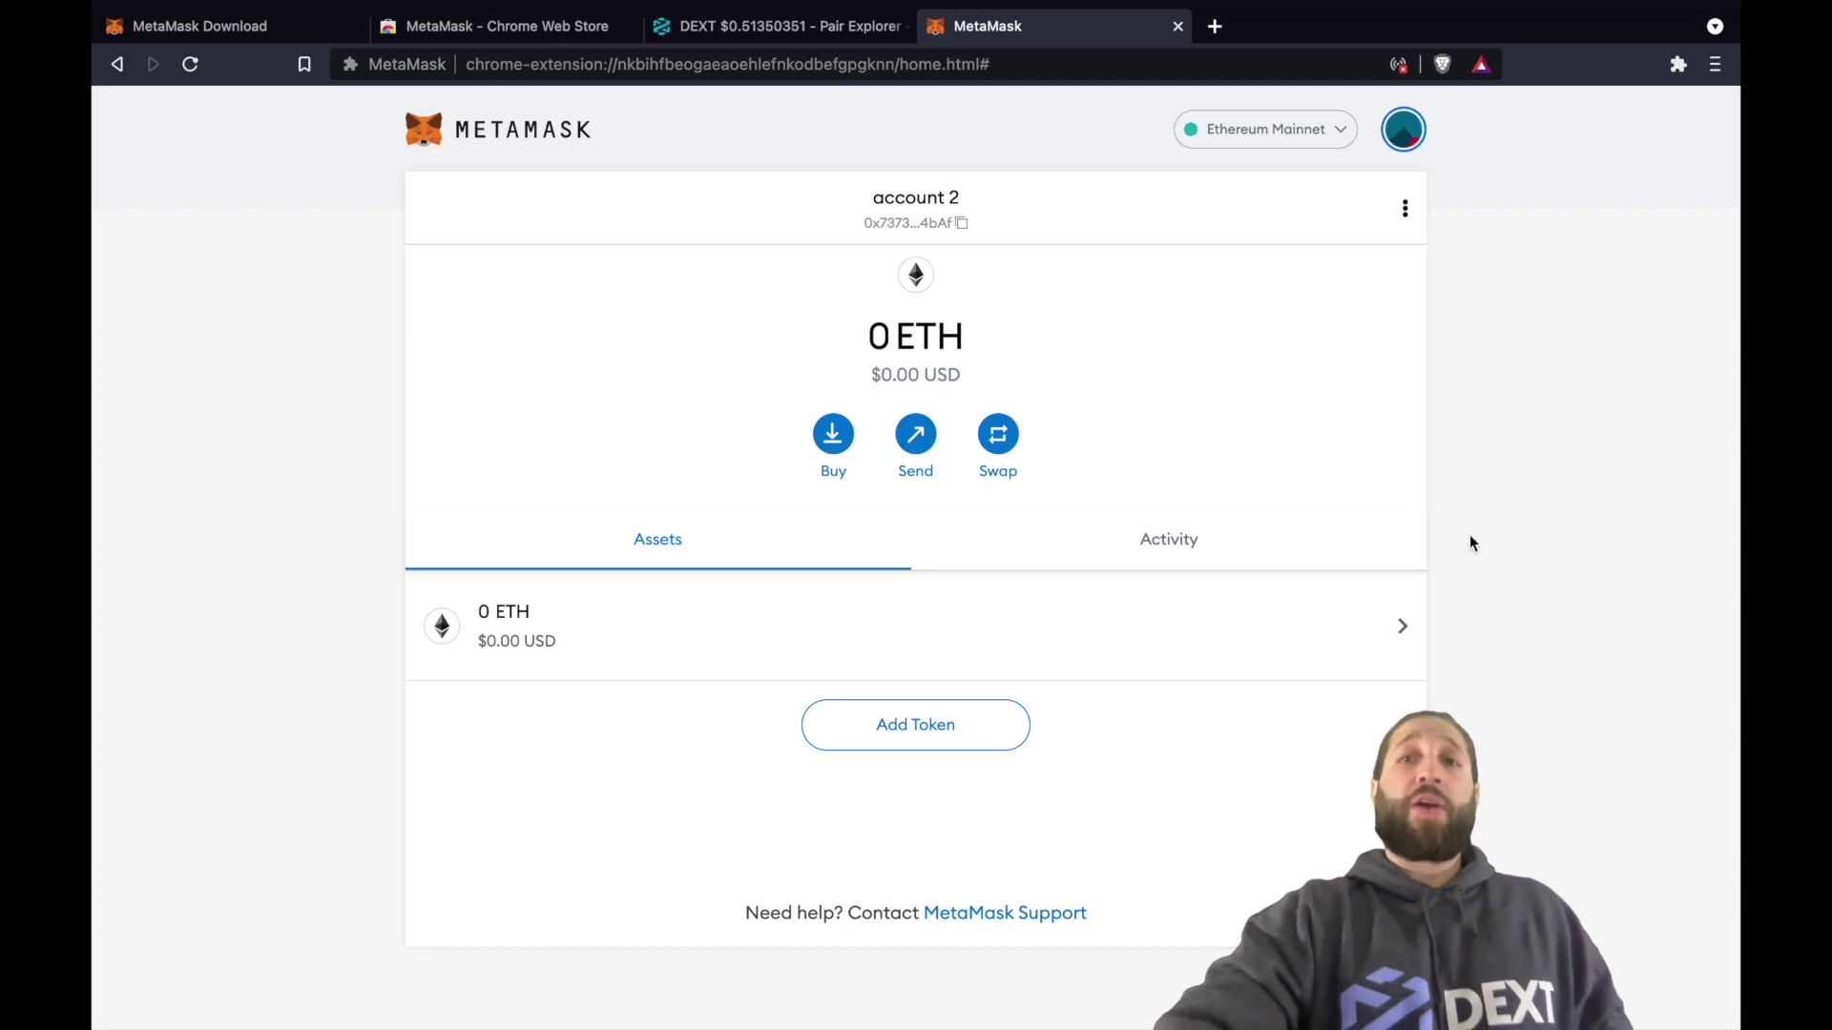
left_click(1402, 129)
left_click(1307, 254)
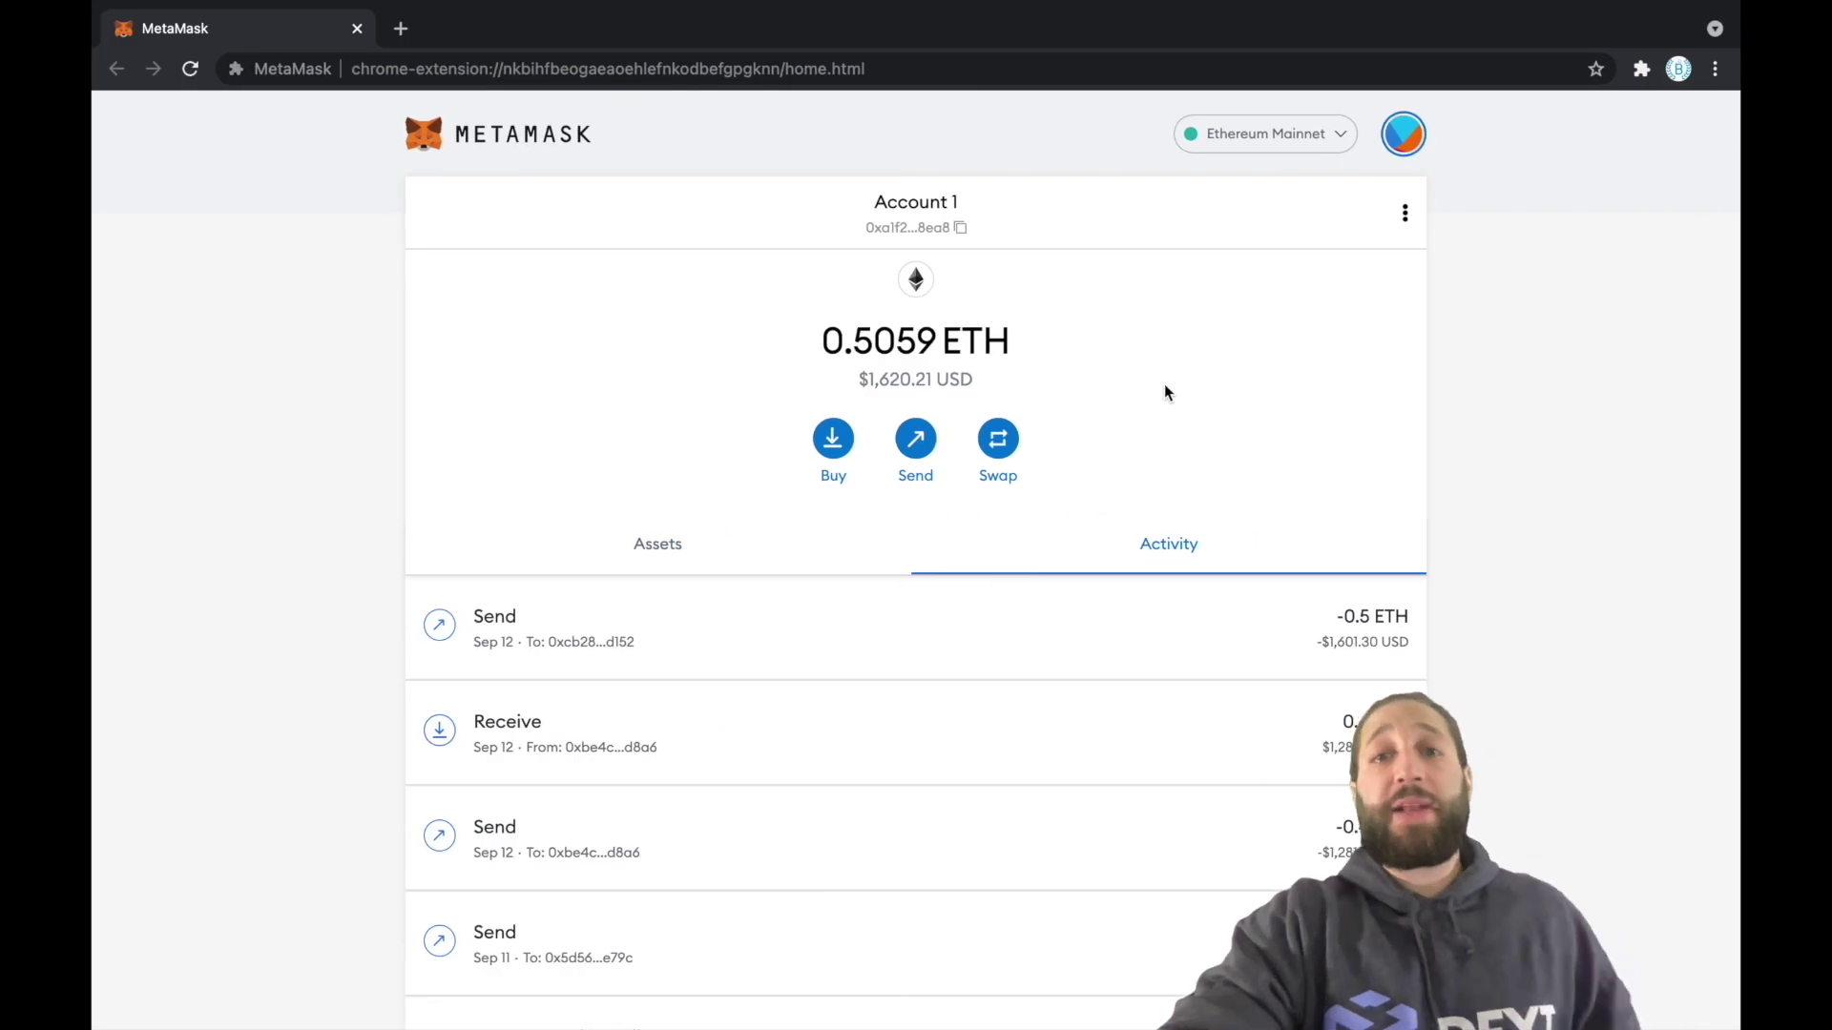
Step: In the funded MetaMask wallet in Chrome, start a transfer to the Brave Account 1 address and save that address as "brave wallet"
left_click(922, 462)
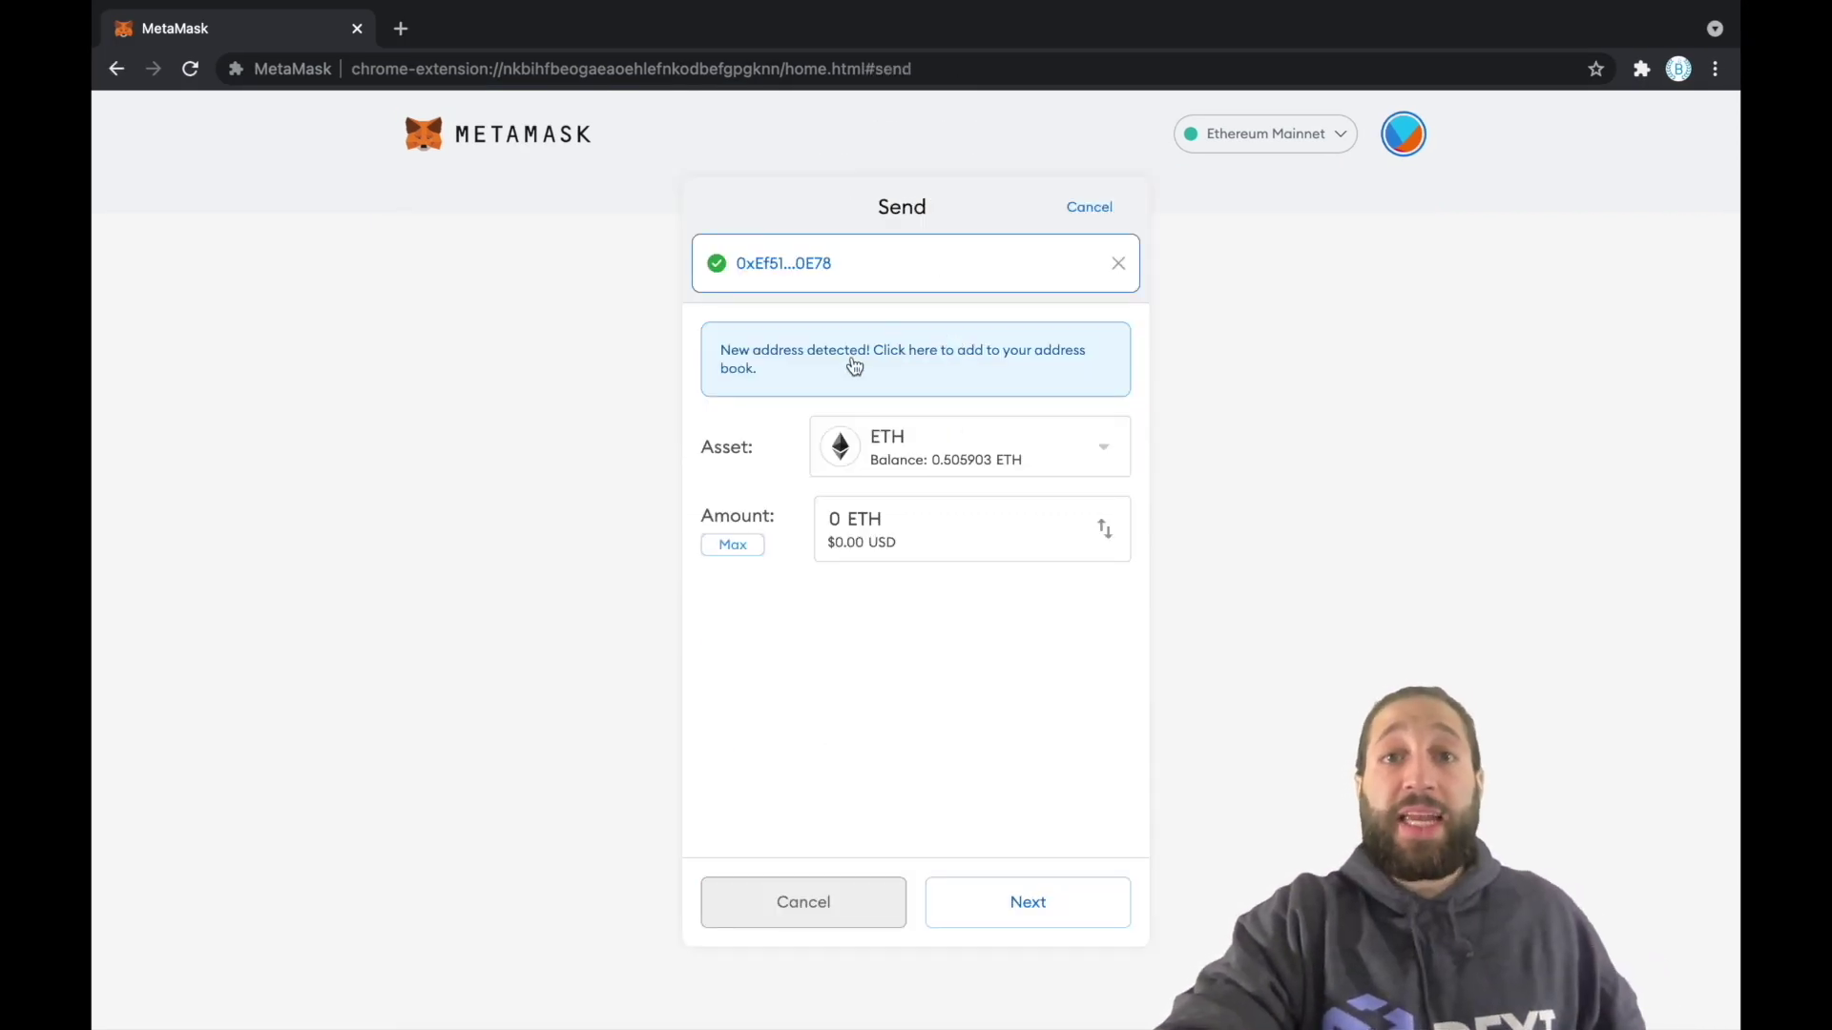
left_click(853, 359)
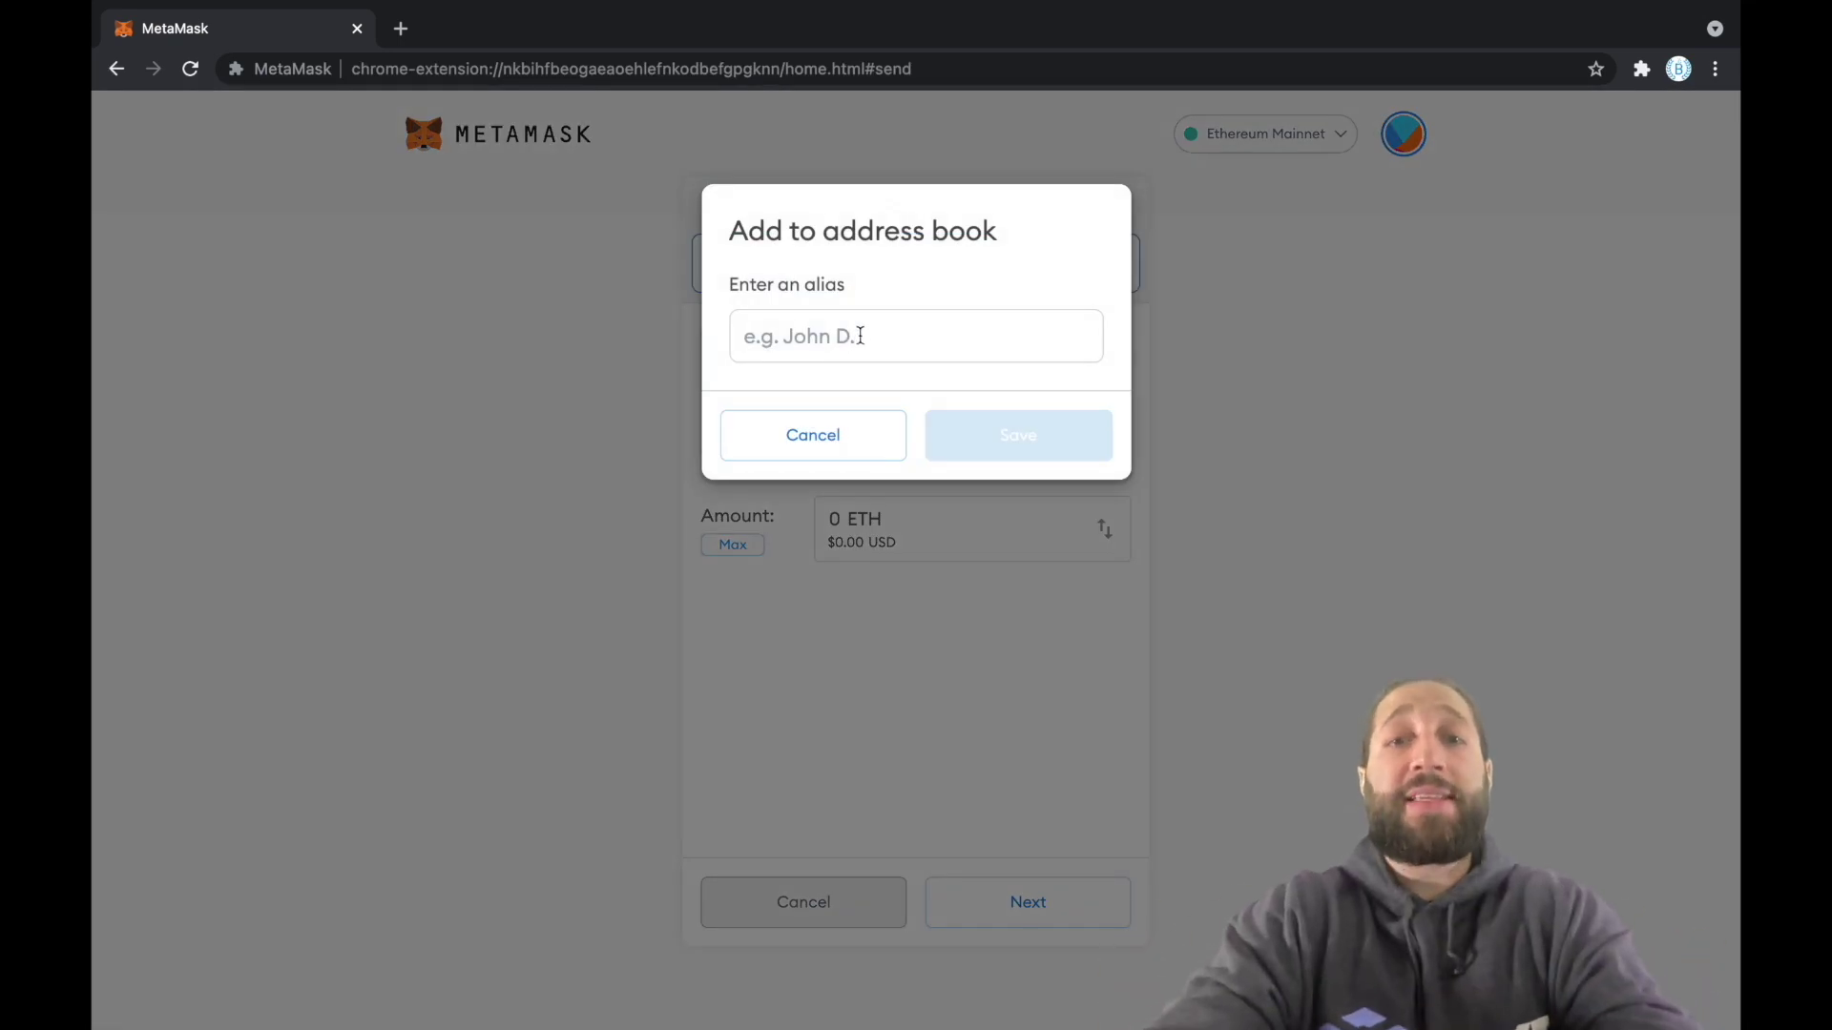
type("brave ")
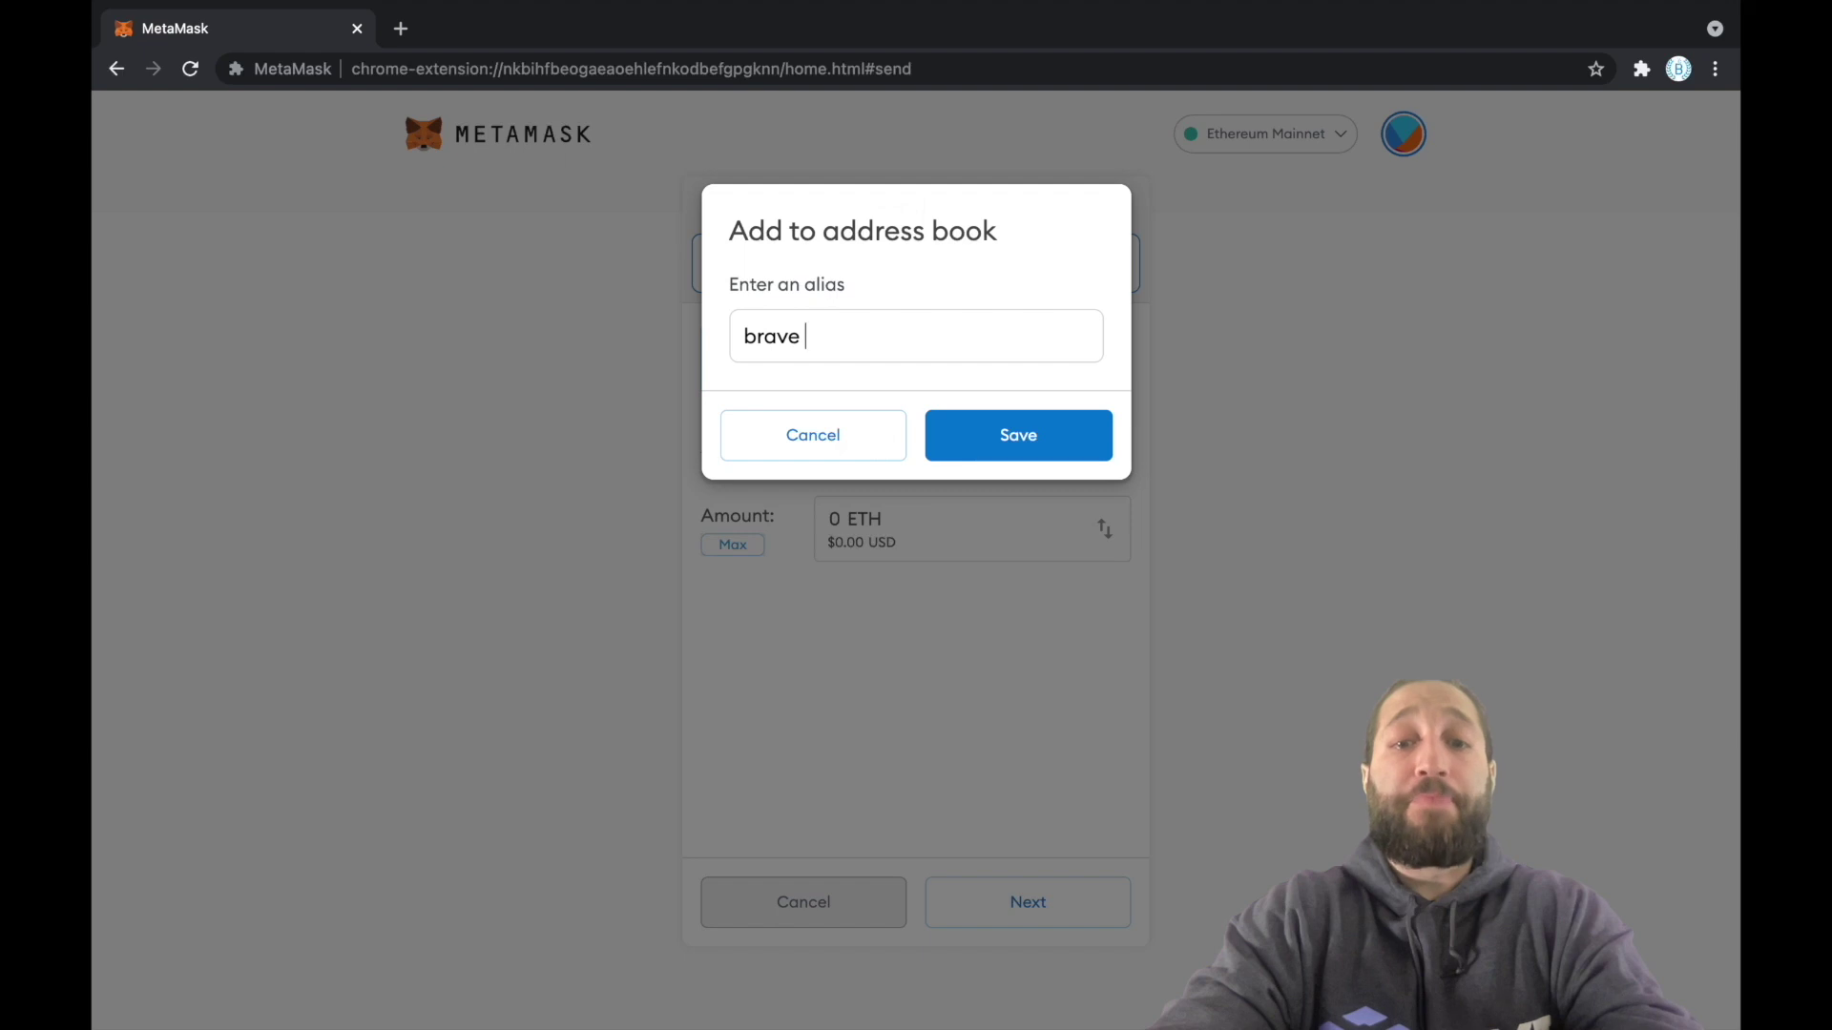
type("wallet")
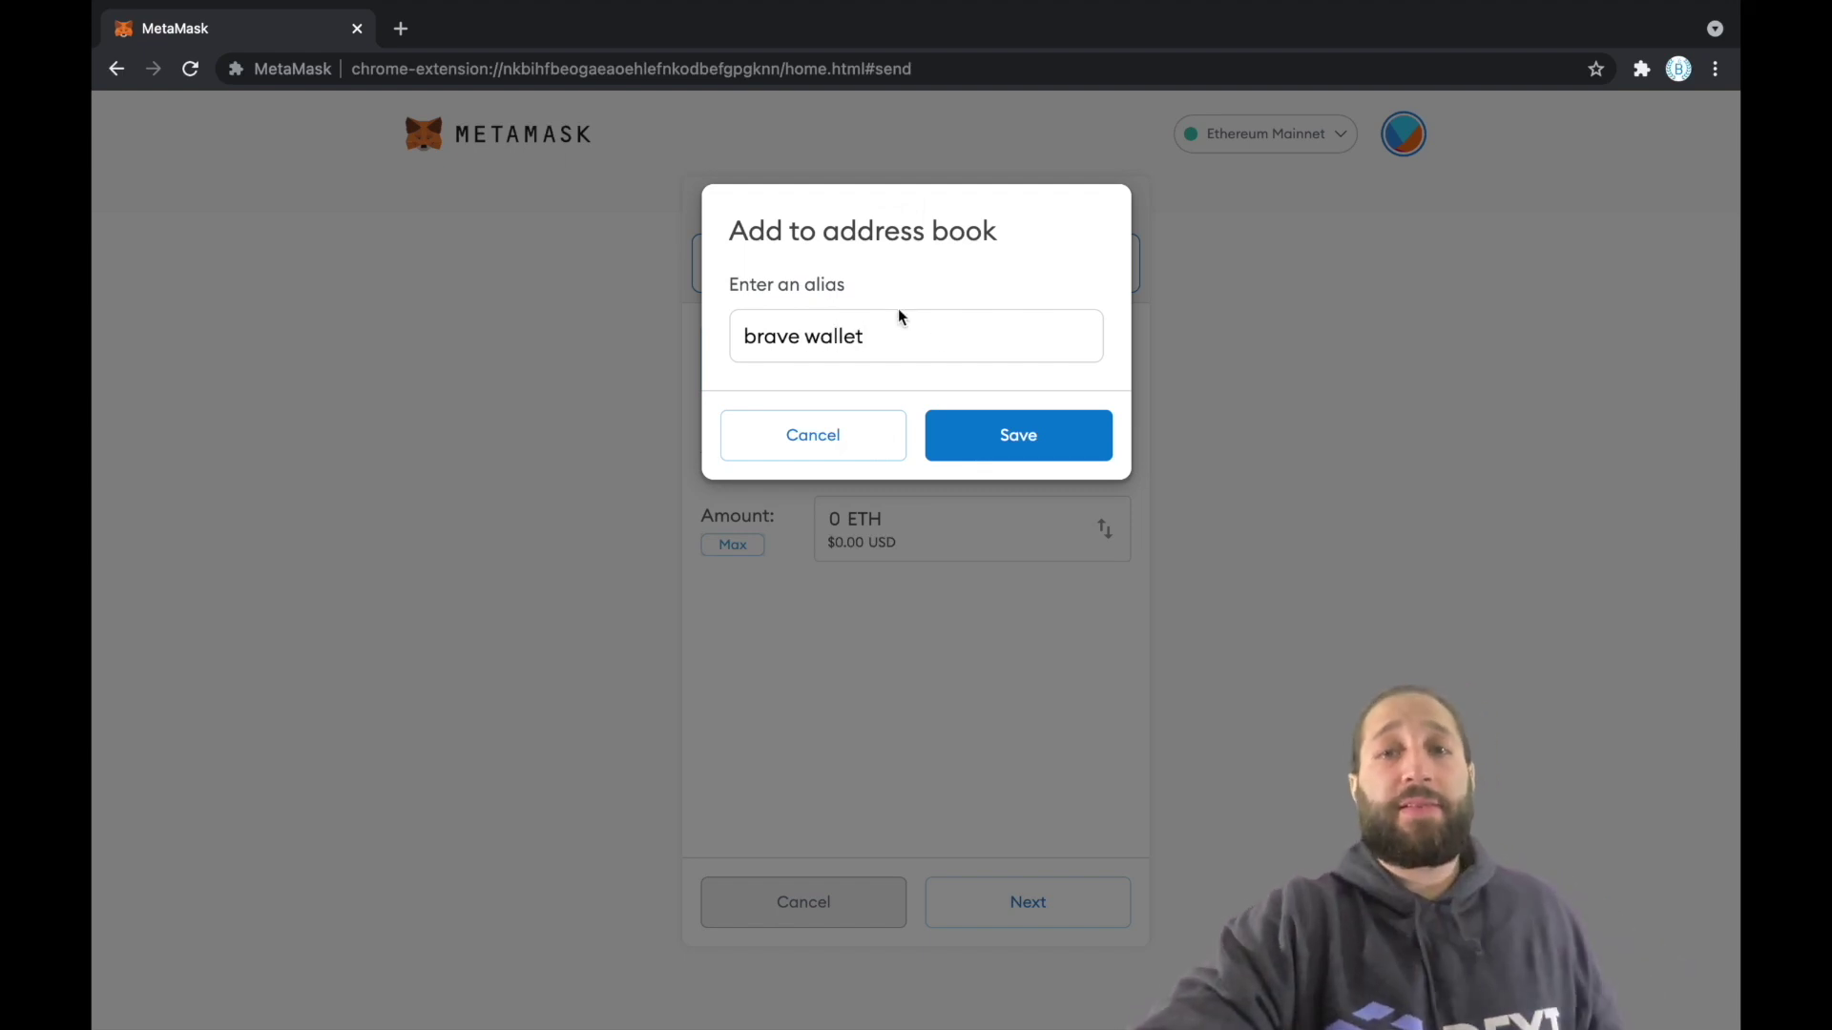
left_click(1004, 431)
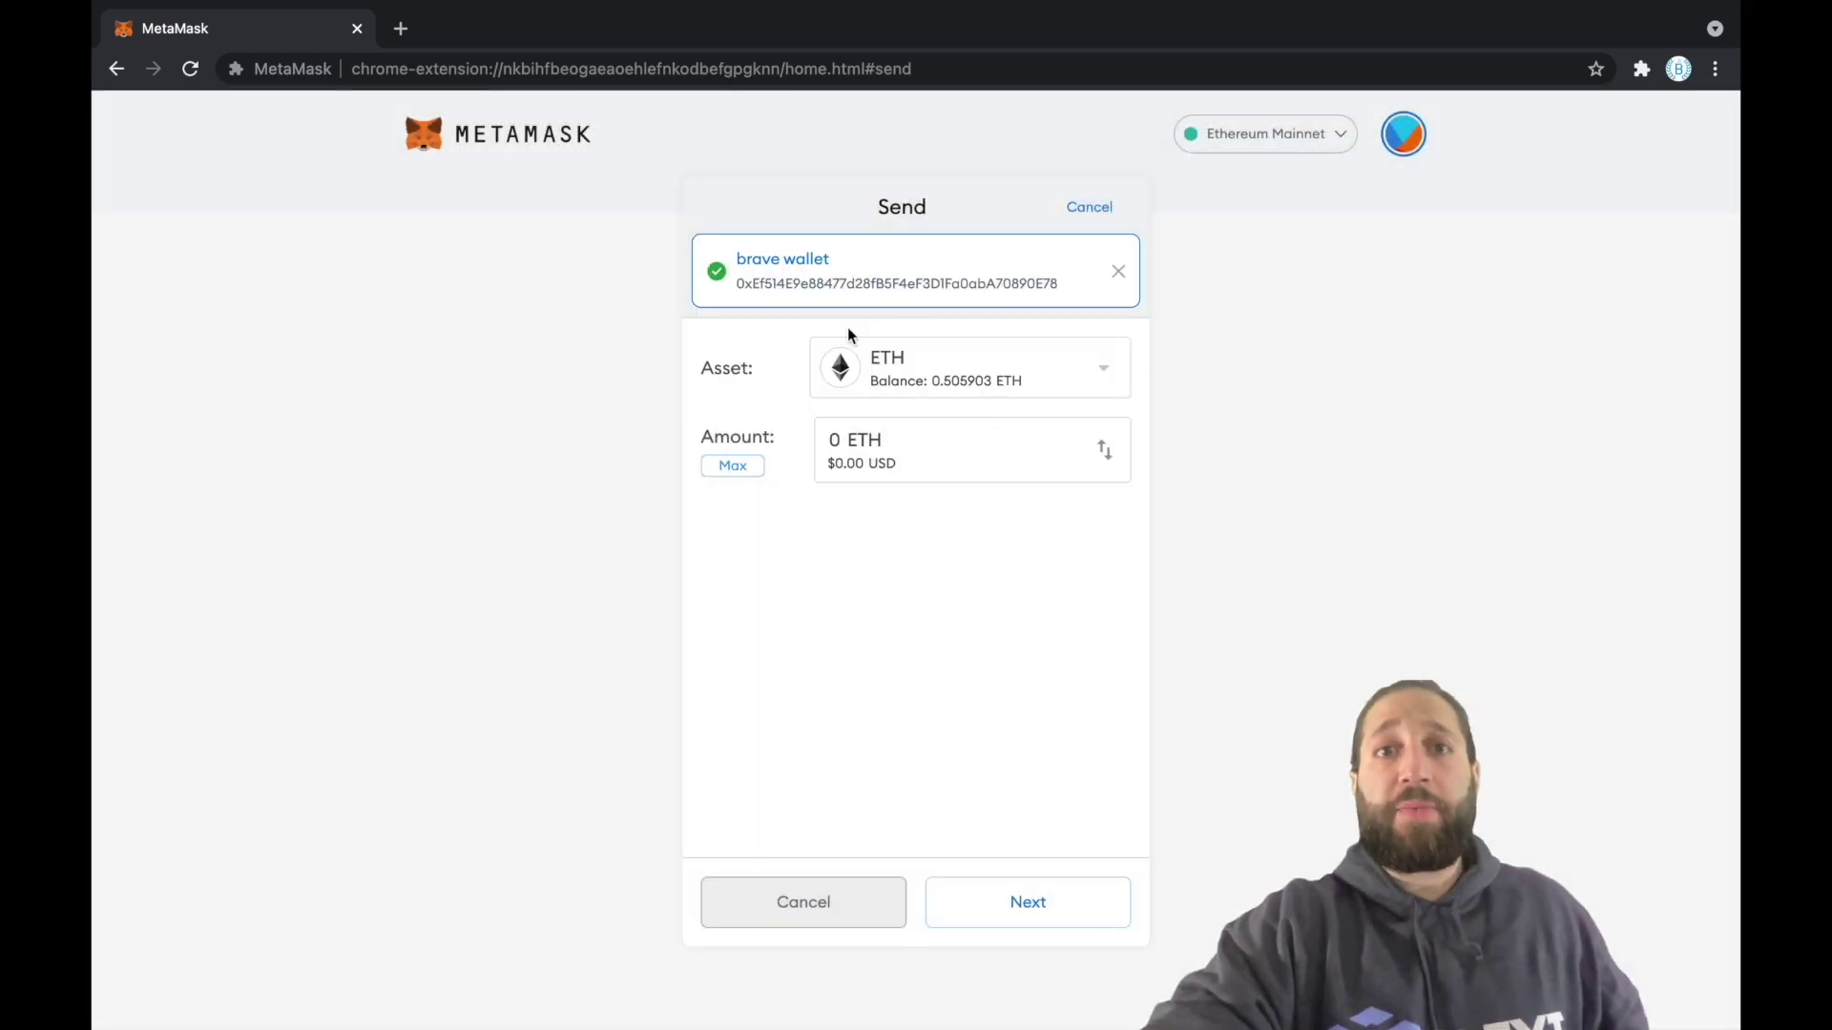
Step: Set the transfer amount to 0.01 ETH and confirm the transaction to "brave wallet"
left_click(913, 441)
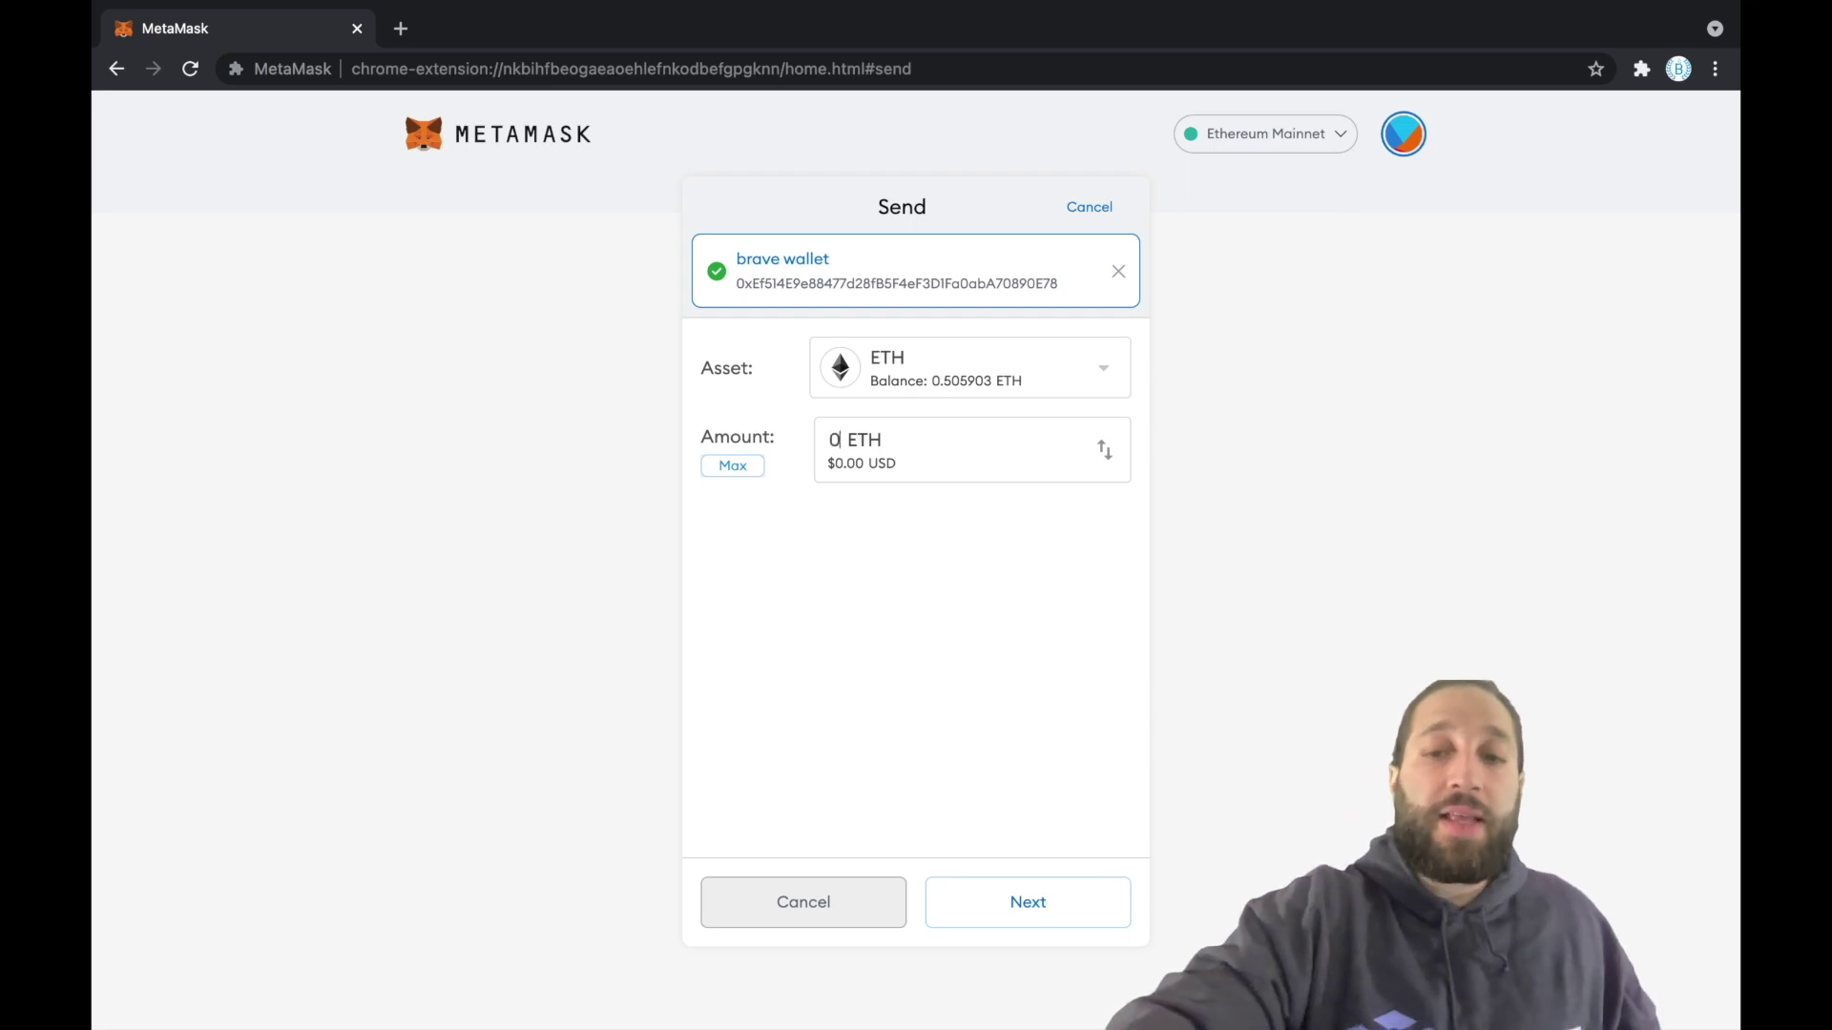
type(".01")
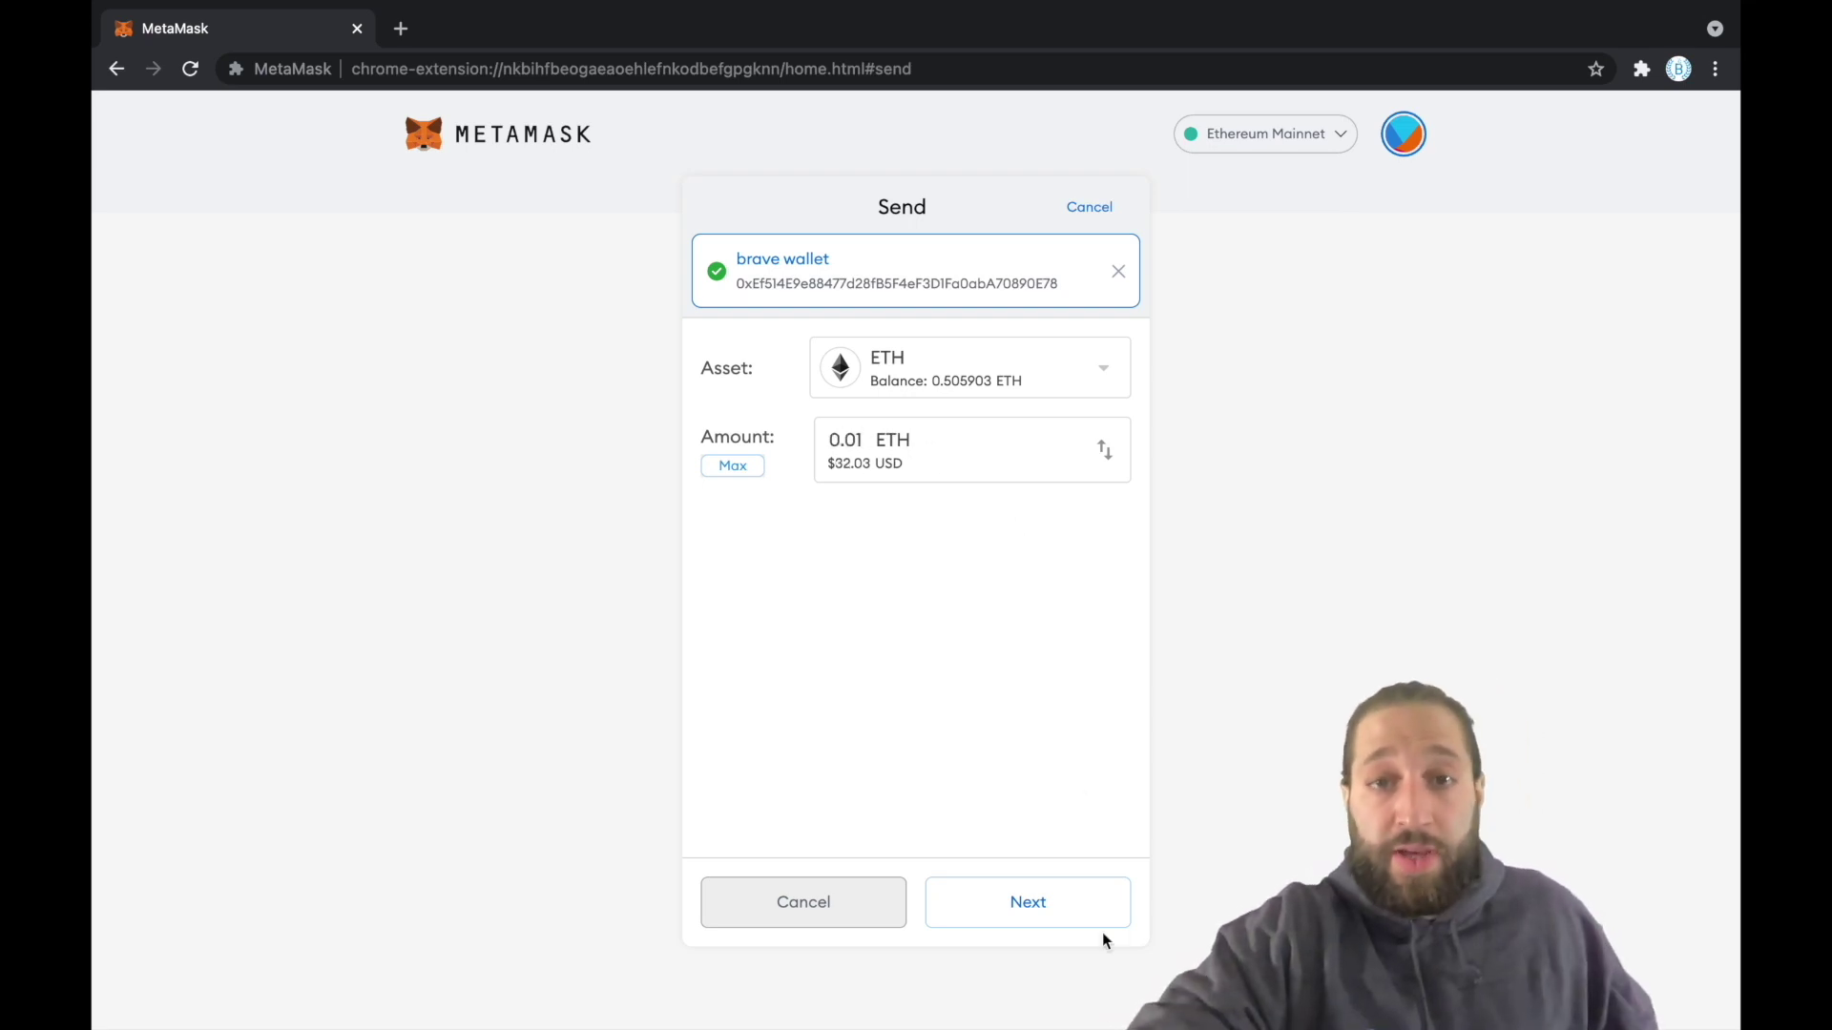
left_click(1047, 903)
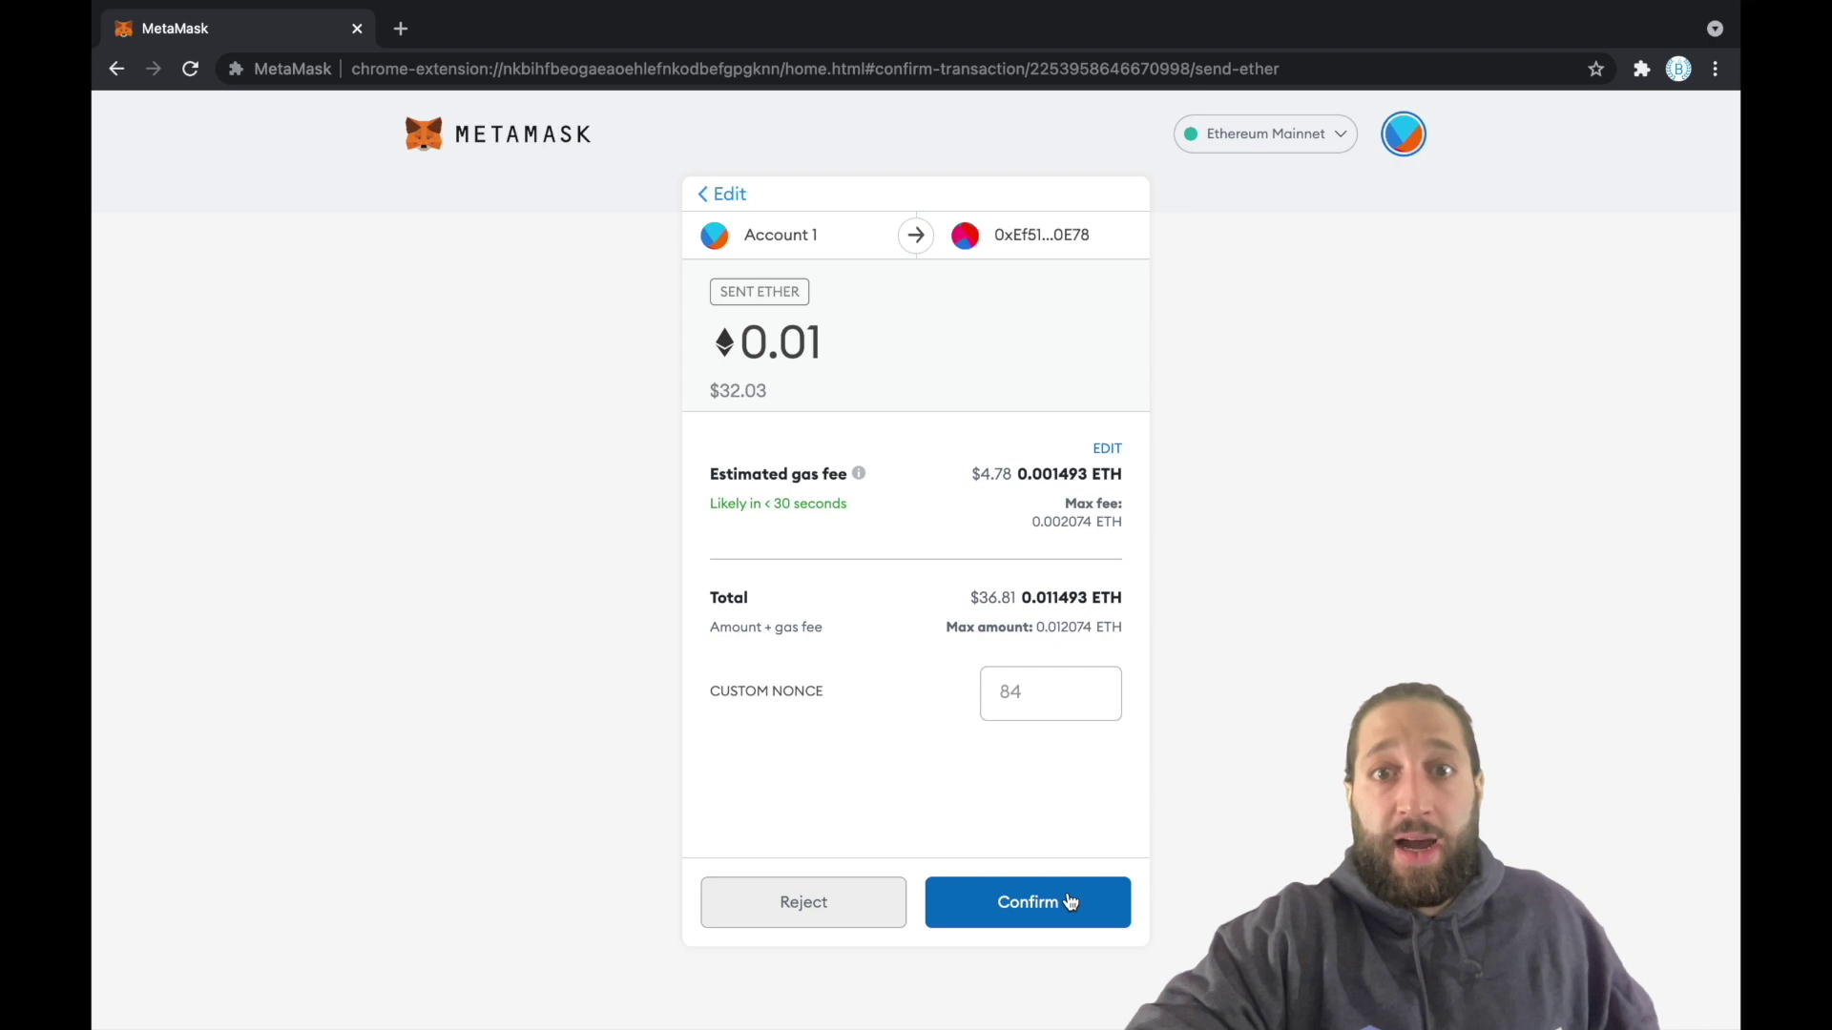
left_click(1071, 903)
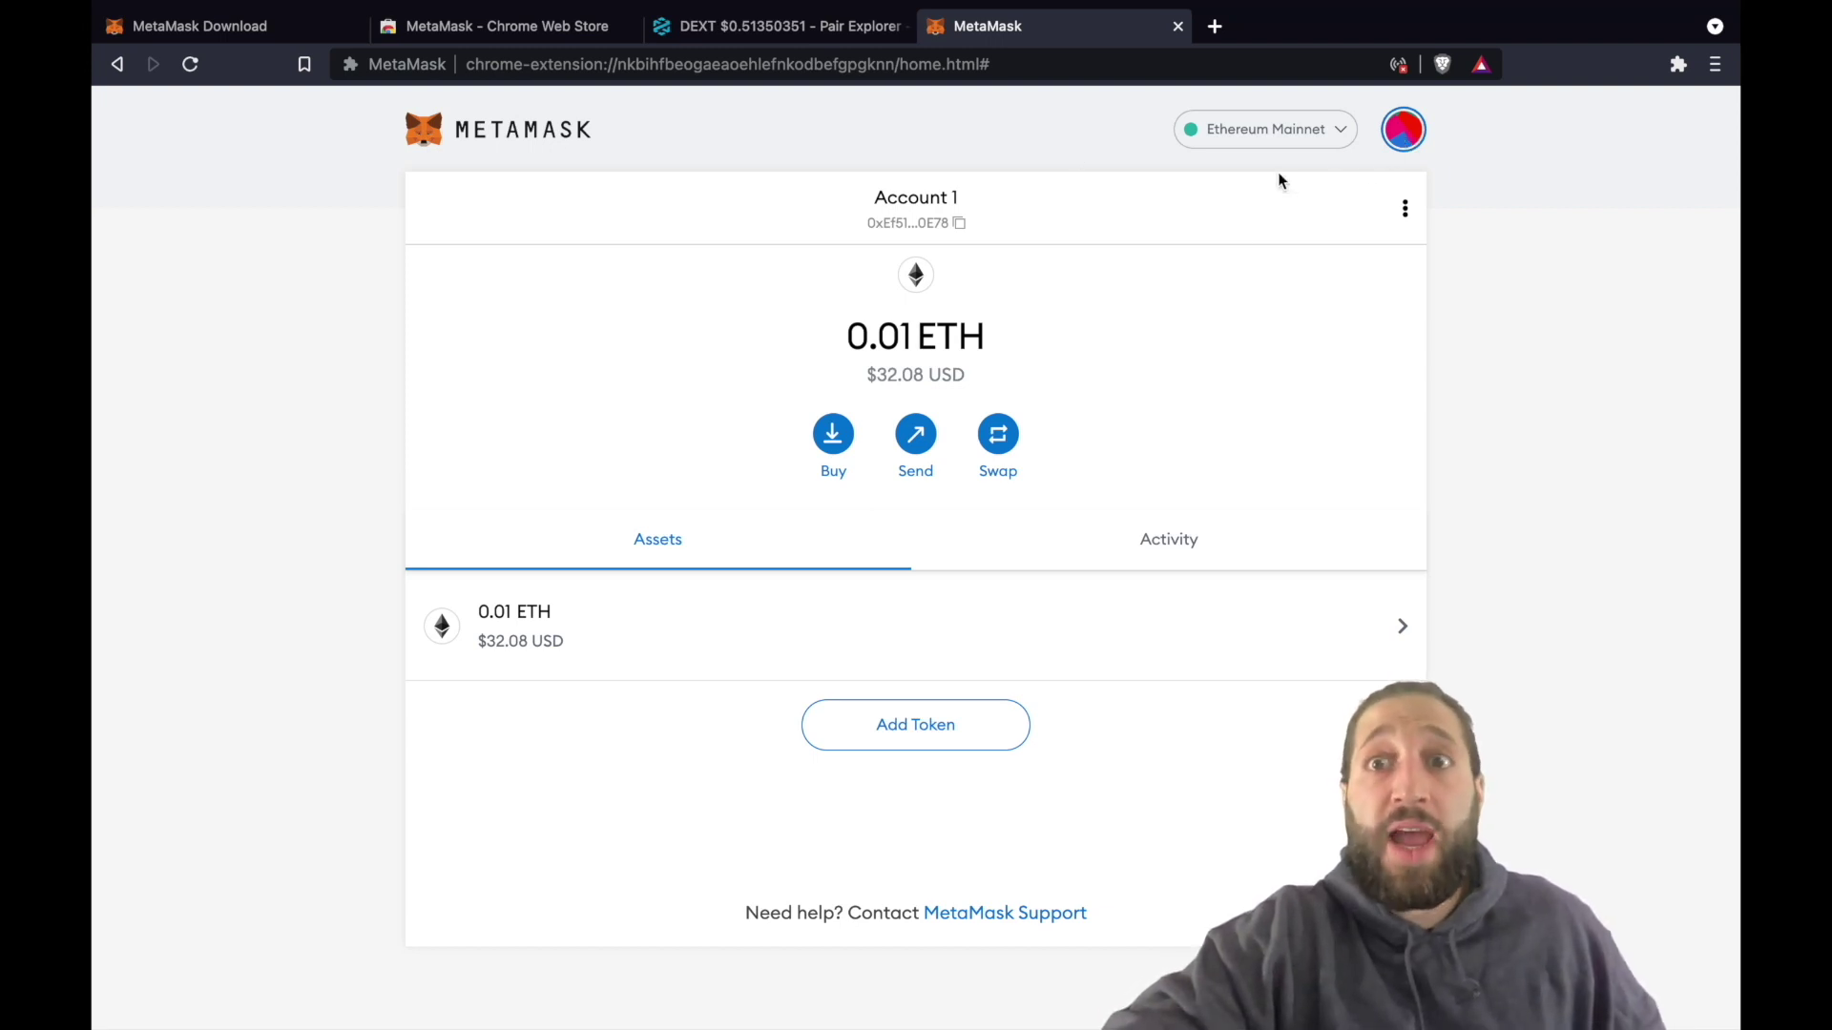
Step: Back in Brave, check the account list and view Account 1 on Etherscan before returning to the wallet
left_click(1403, 129)
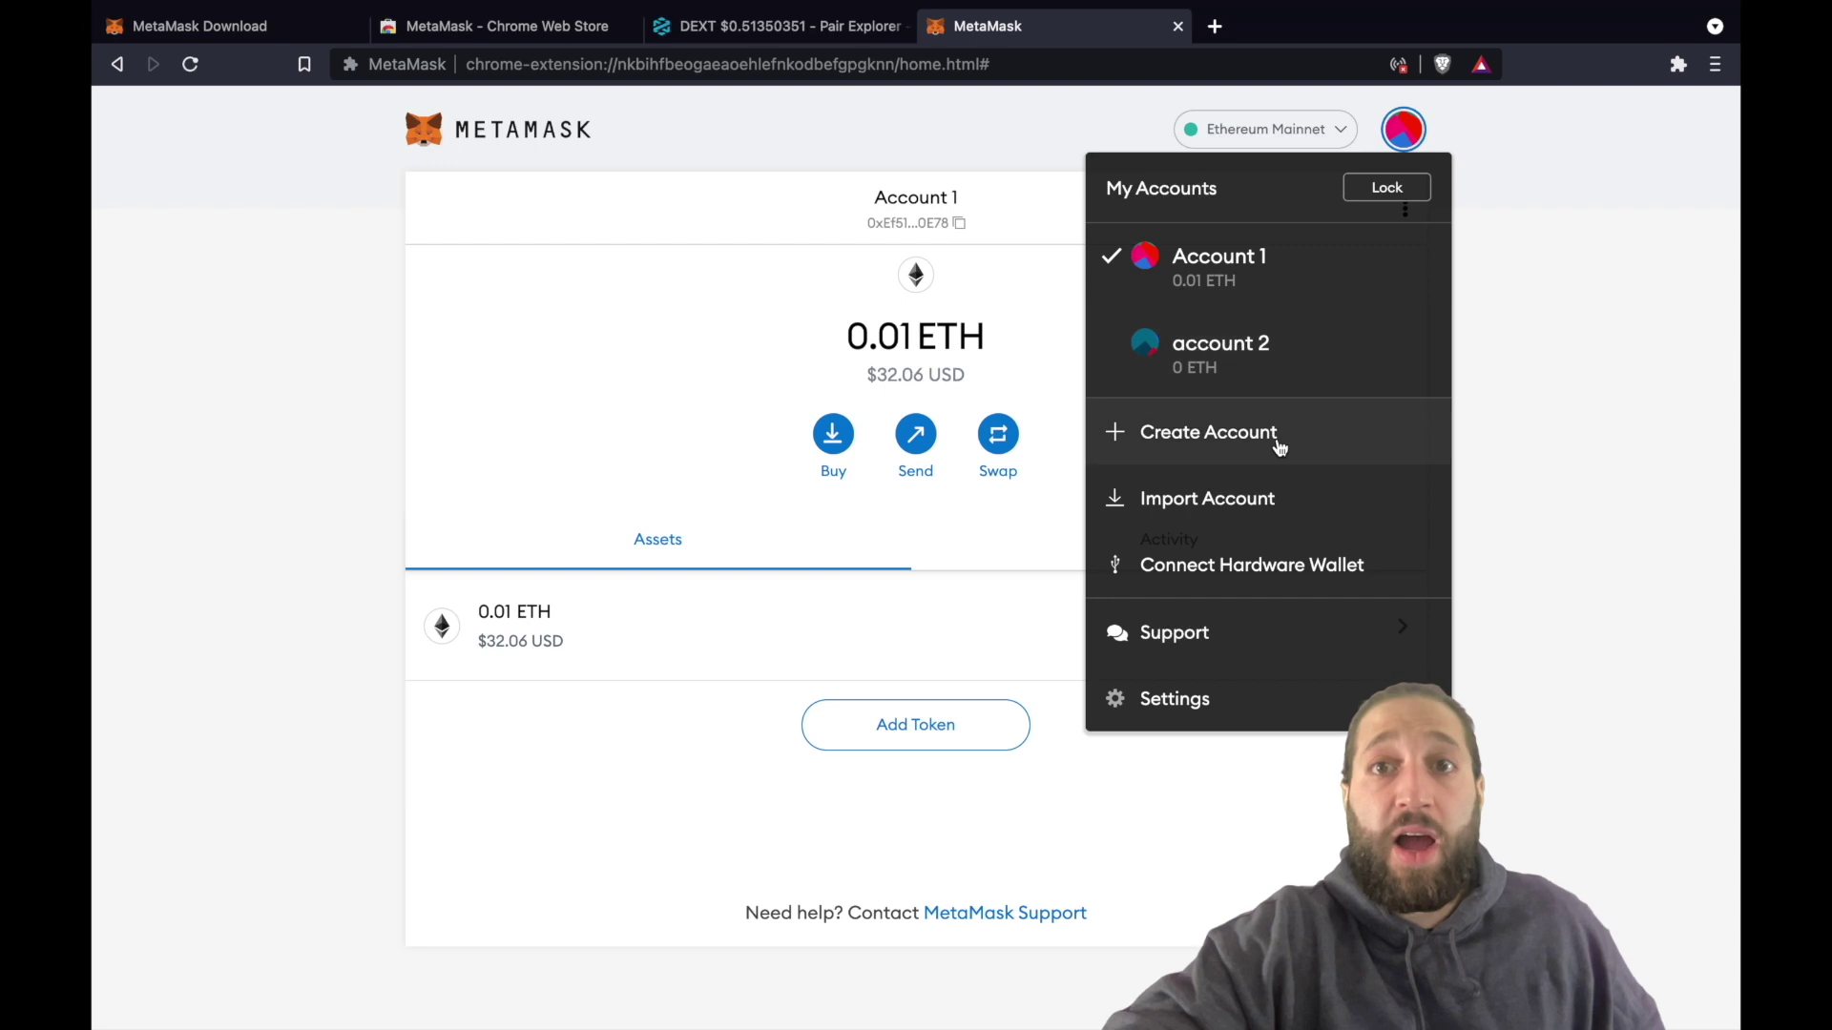
left_click(1062, 309)
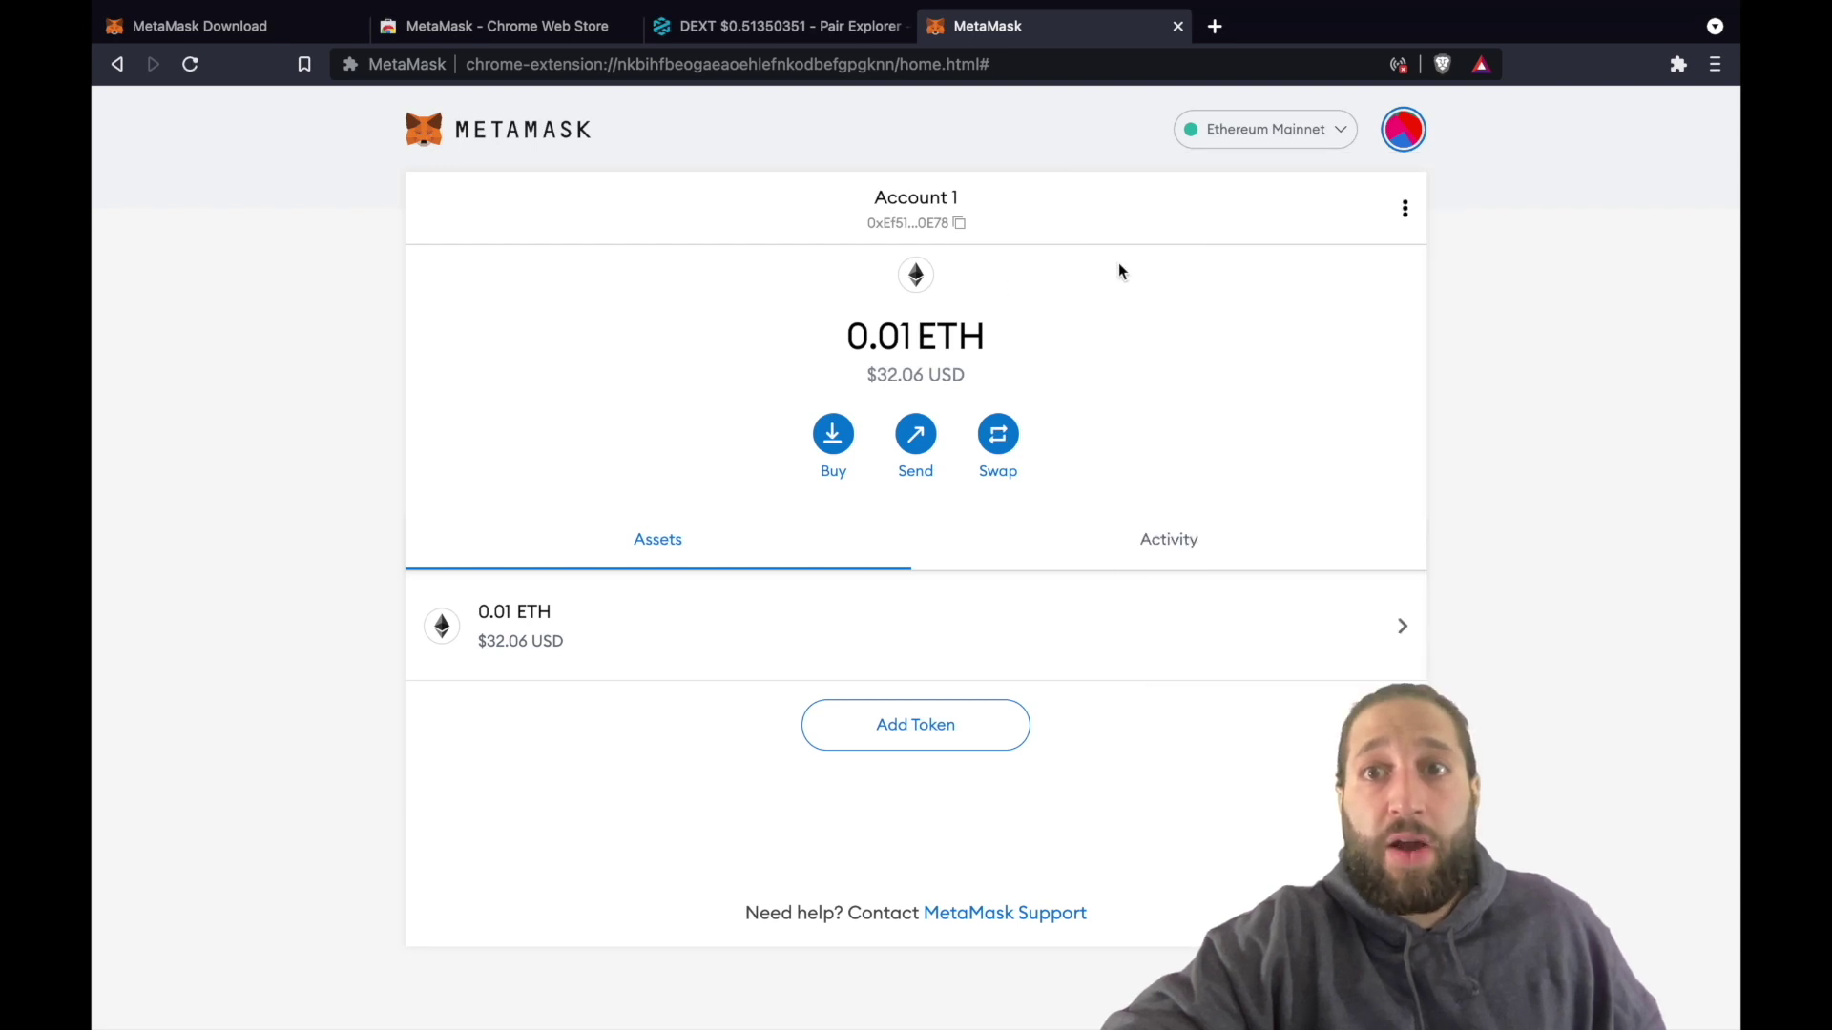
left_click(1406, 208)
left_click(1386, 297)
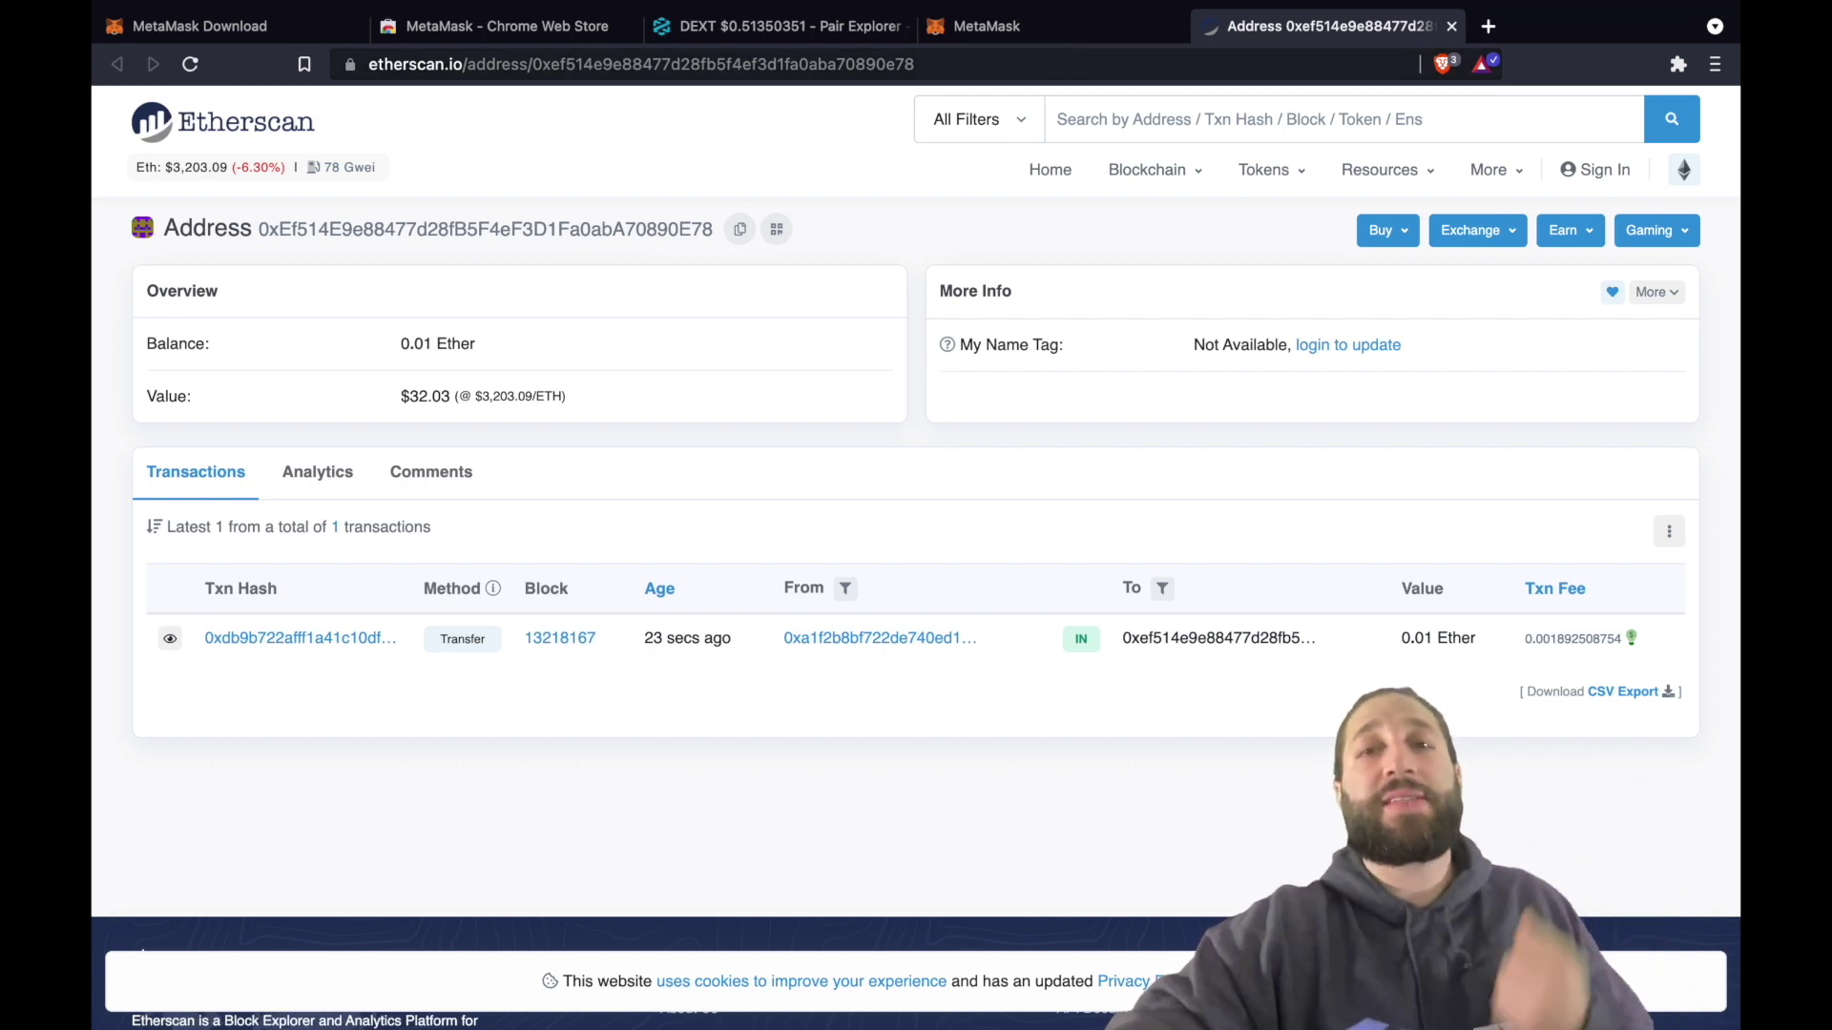
left_click(1062, 19)
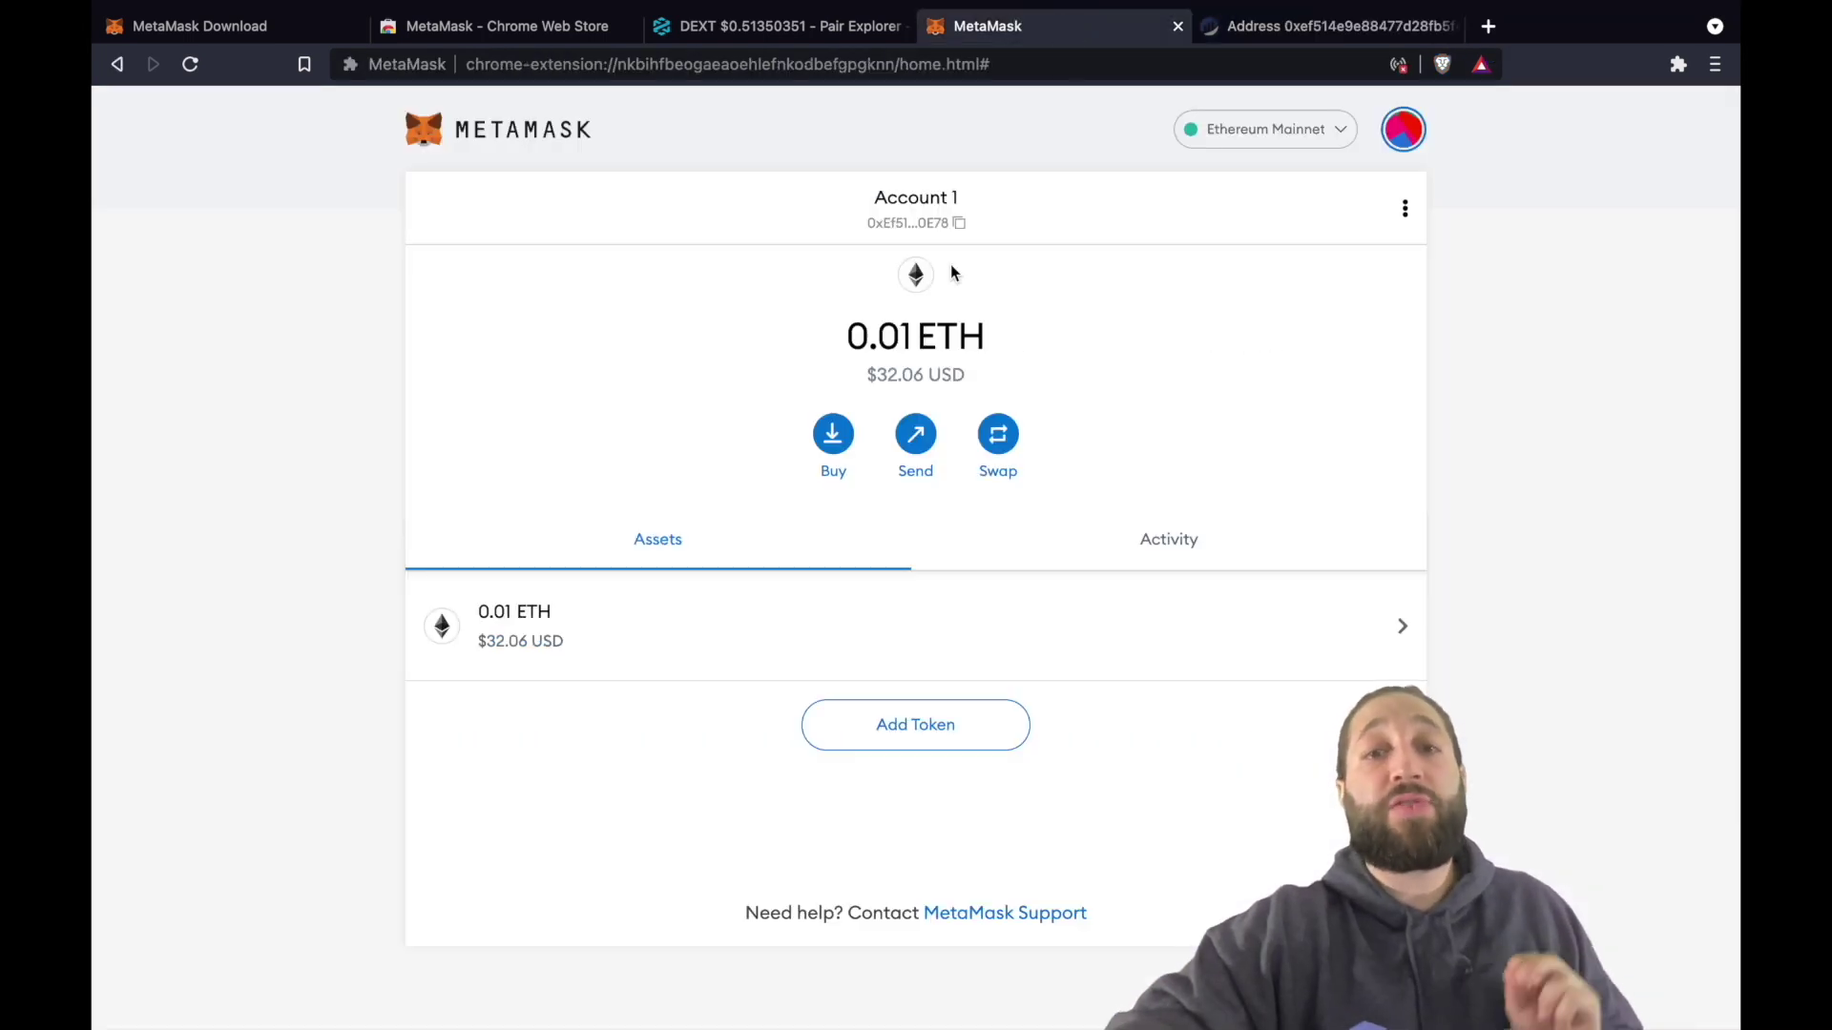
Step: Open the token-adding form for Account 1 and search the token list for "aa" and "link", clearing each search
left_click(904, 739)
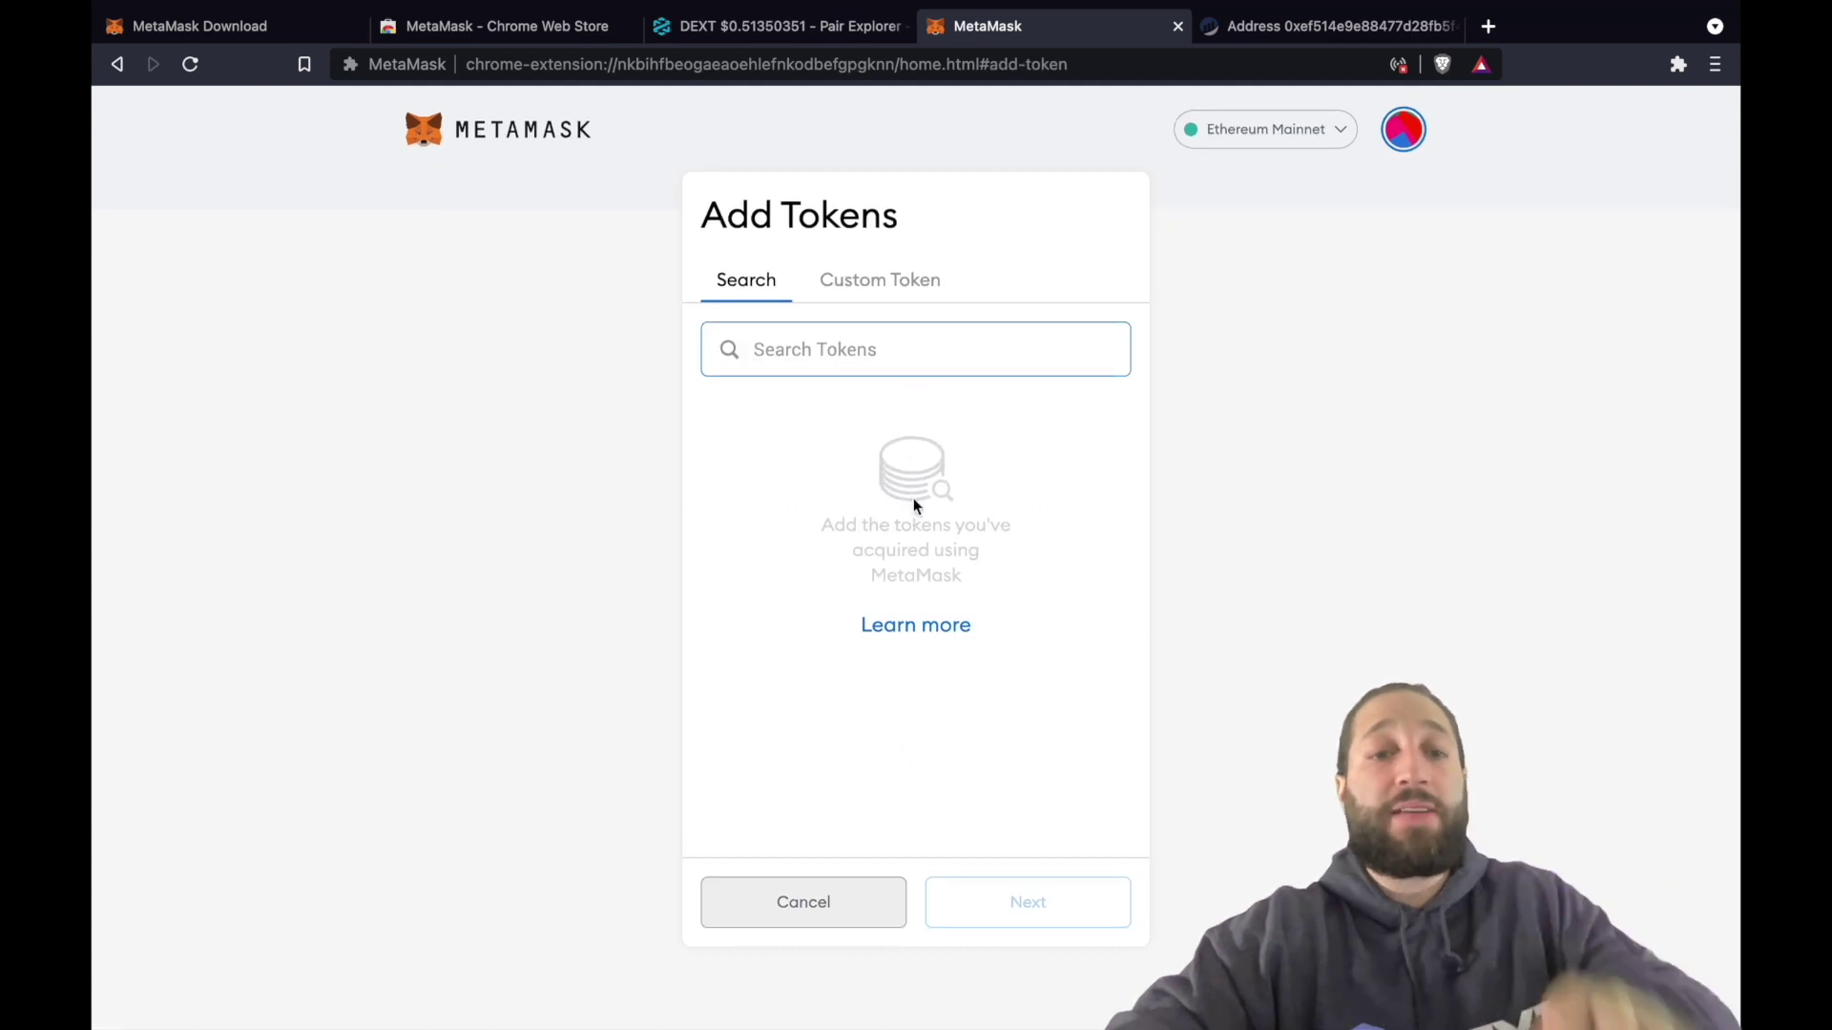
type("aa")
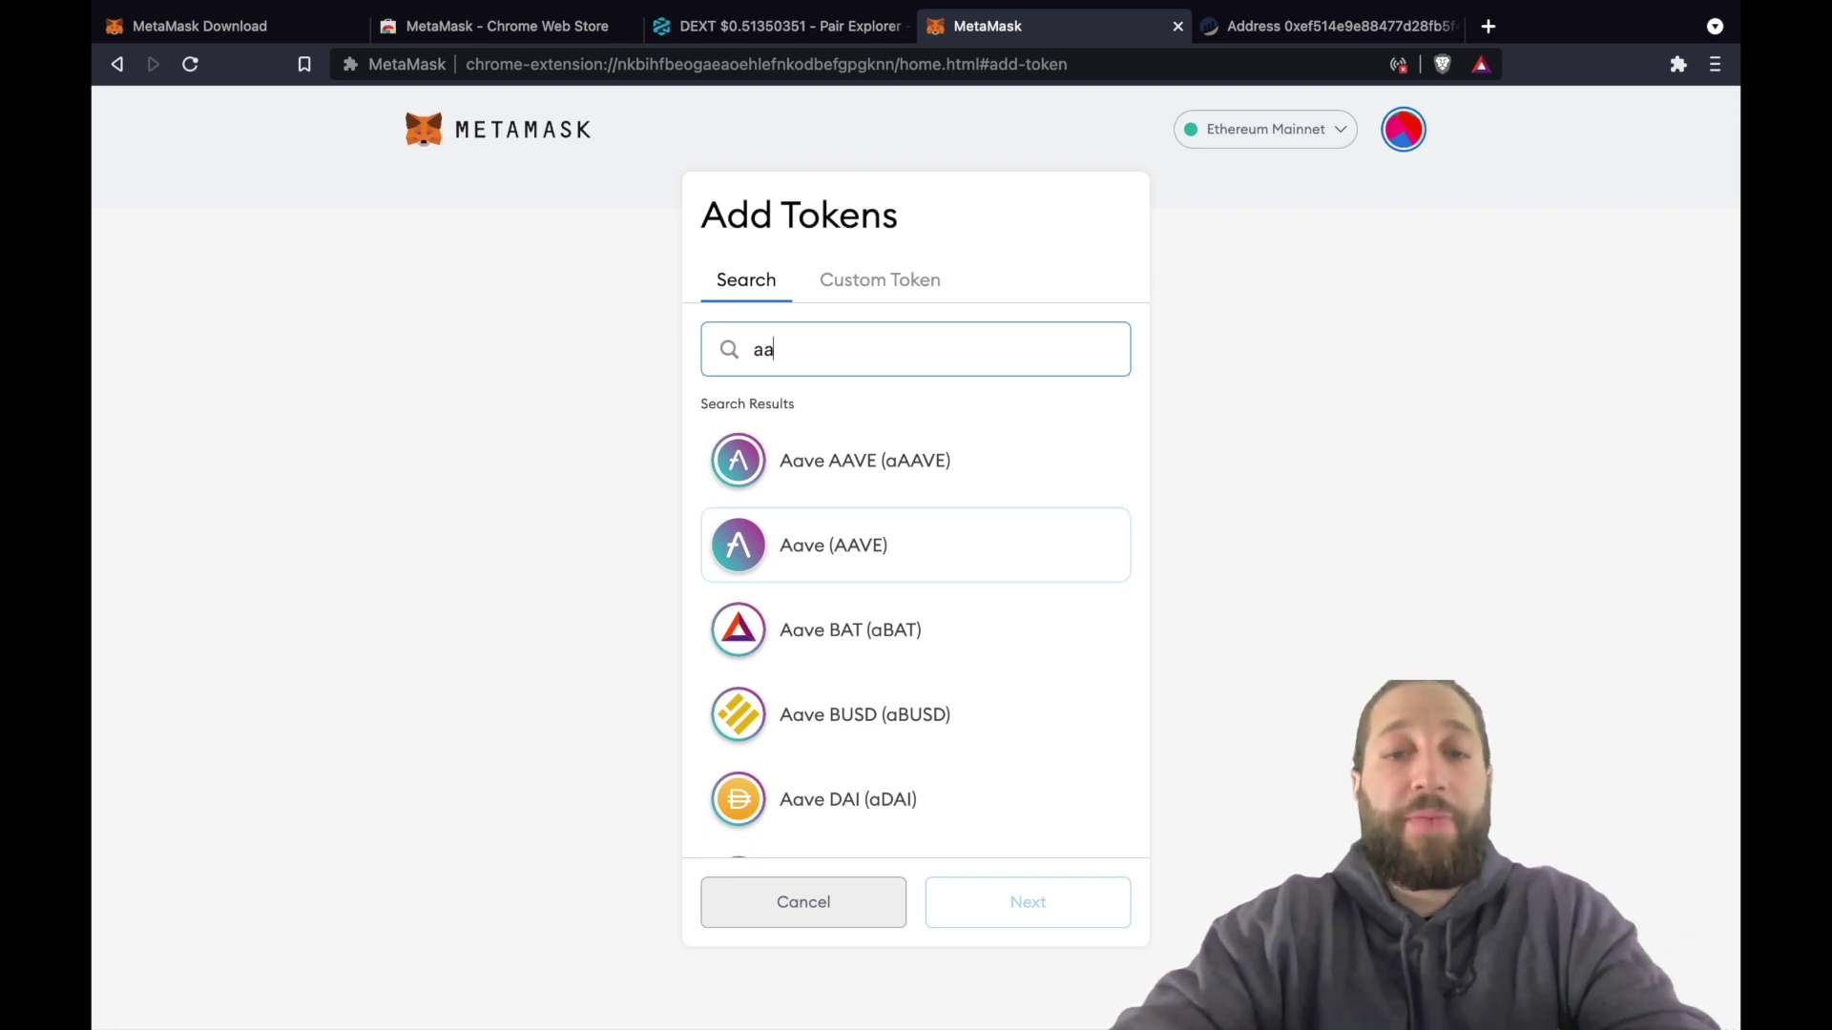
key("BackSpace")
key("BackSpace")
type("link")
key("BackSpace")
key("BackSpace")
key("BackSpace")
key("BackSpace")
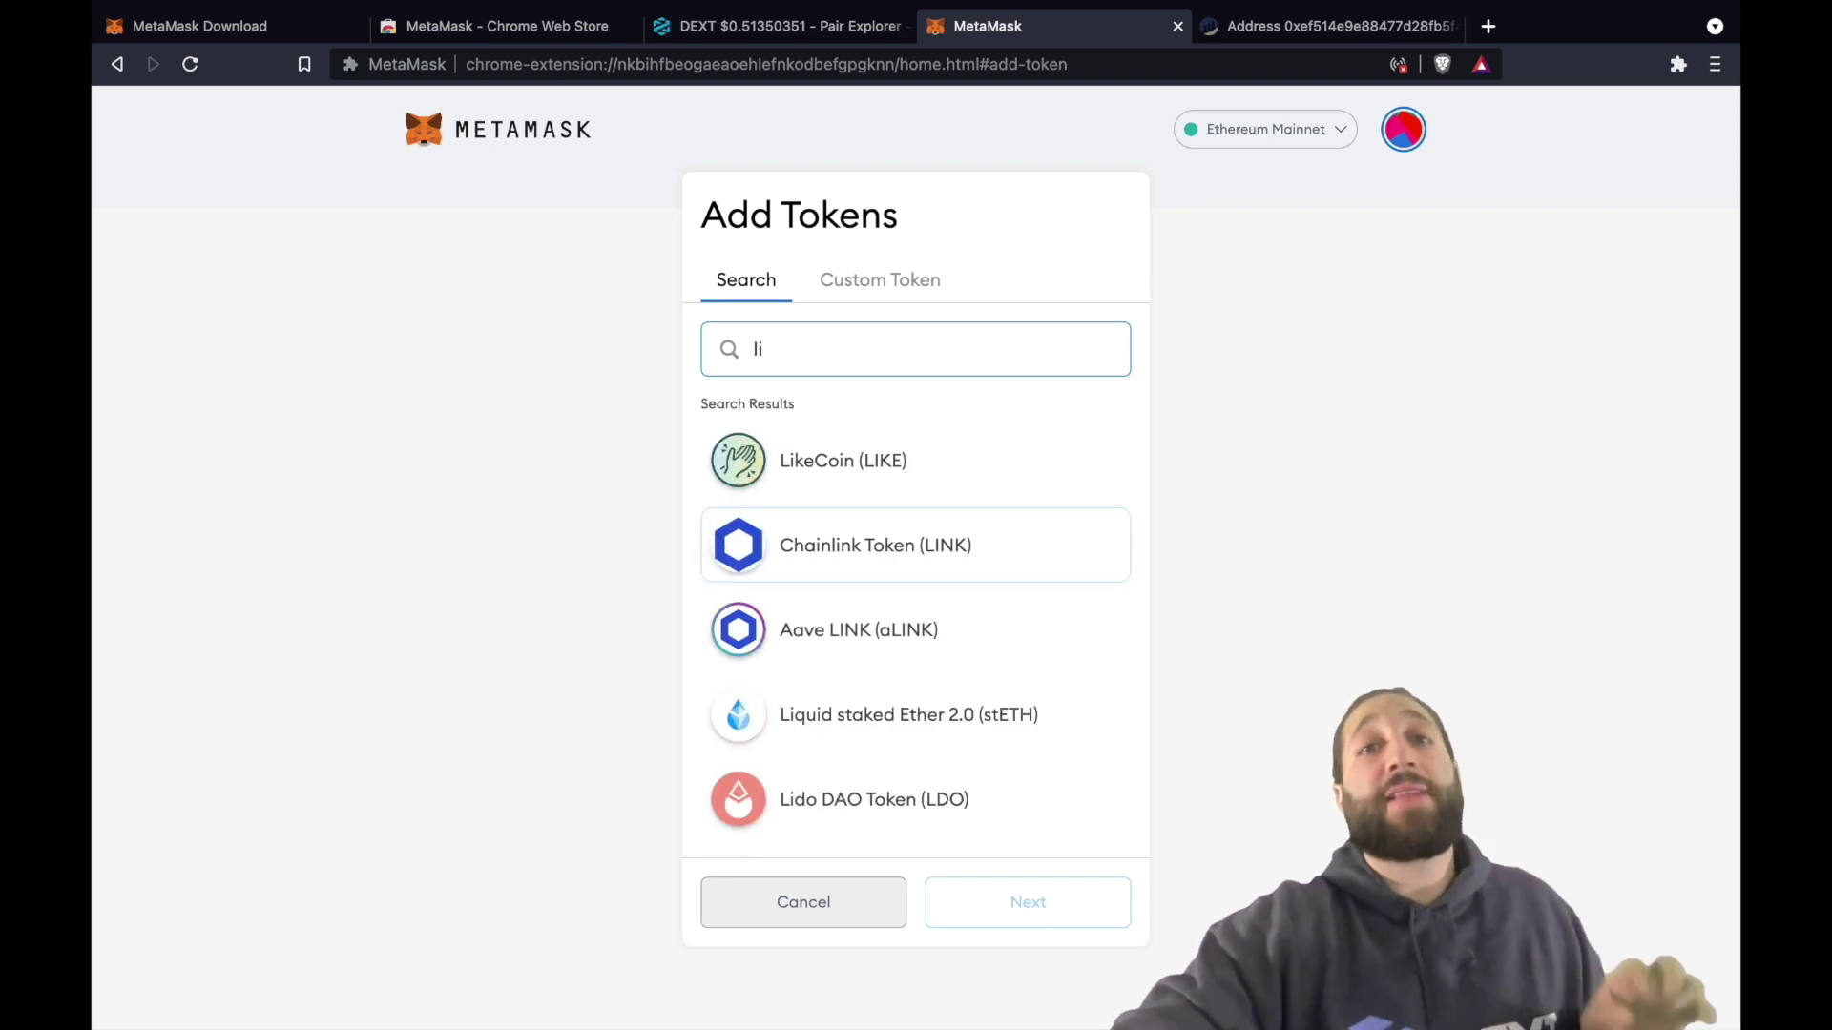
Step: Reload the WETH/DEXT pair page on DEXTools, add the DEXT token to MetaMask, and return to Account 1's asset list
left_click(805, 30)
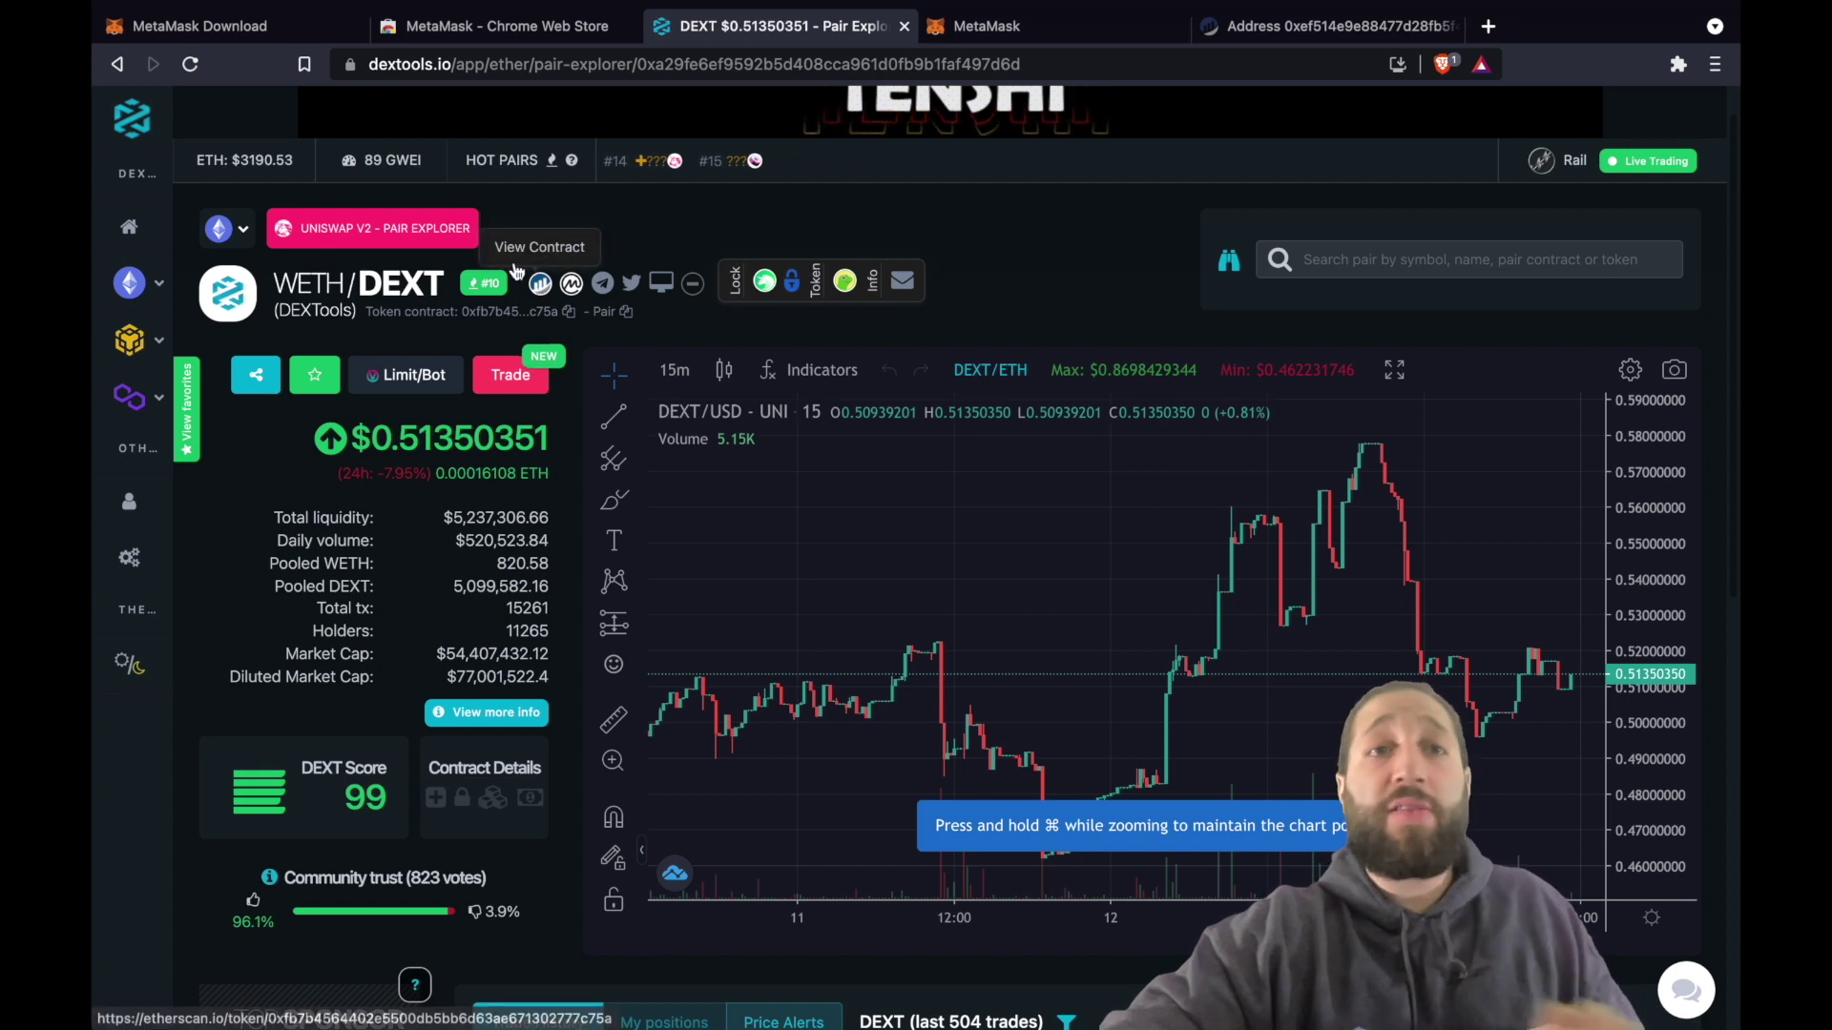
left_click(194, 65)
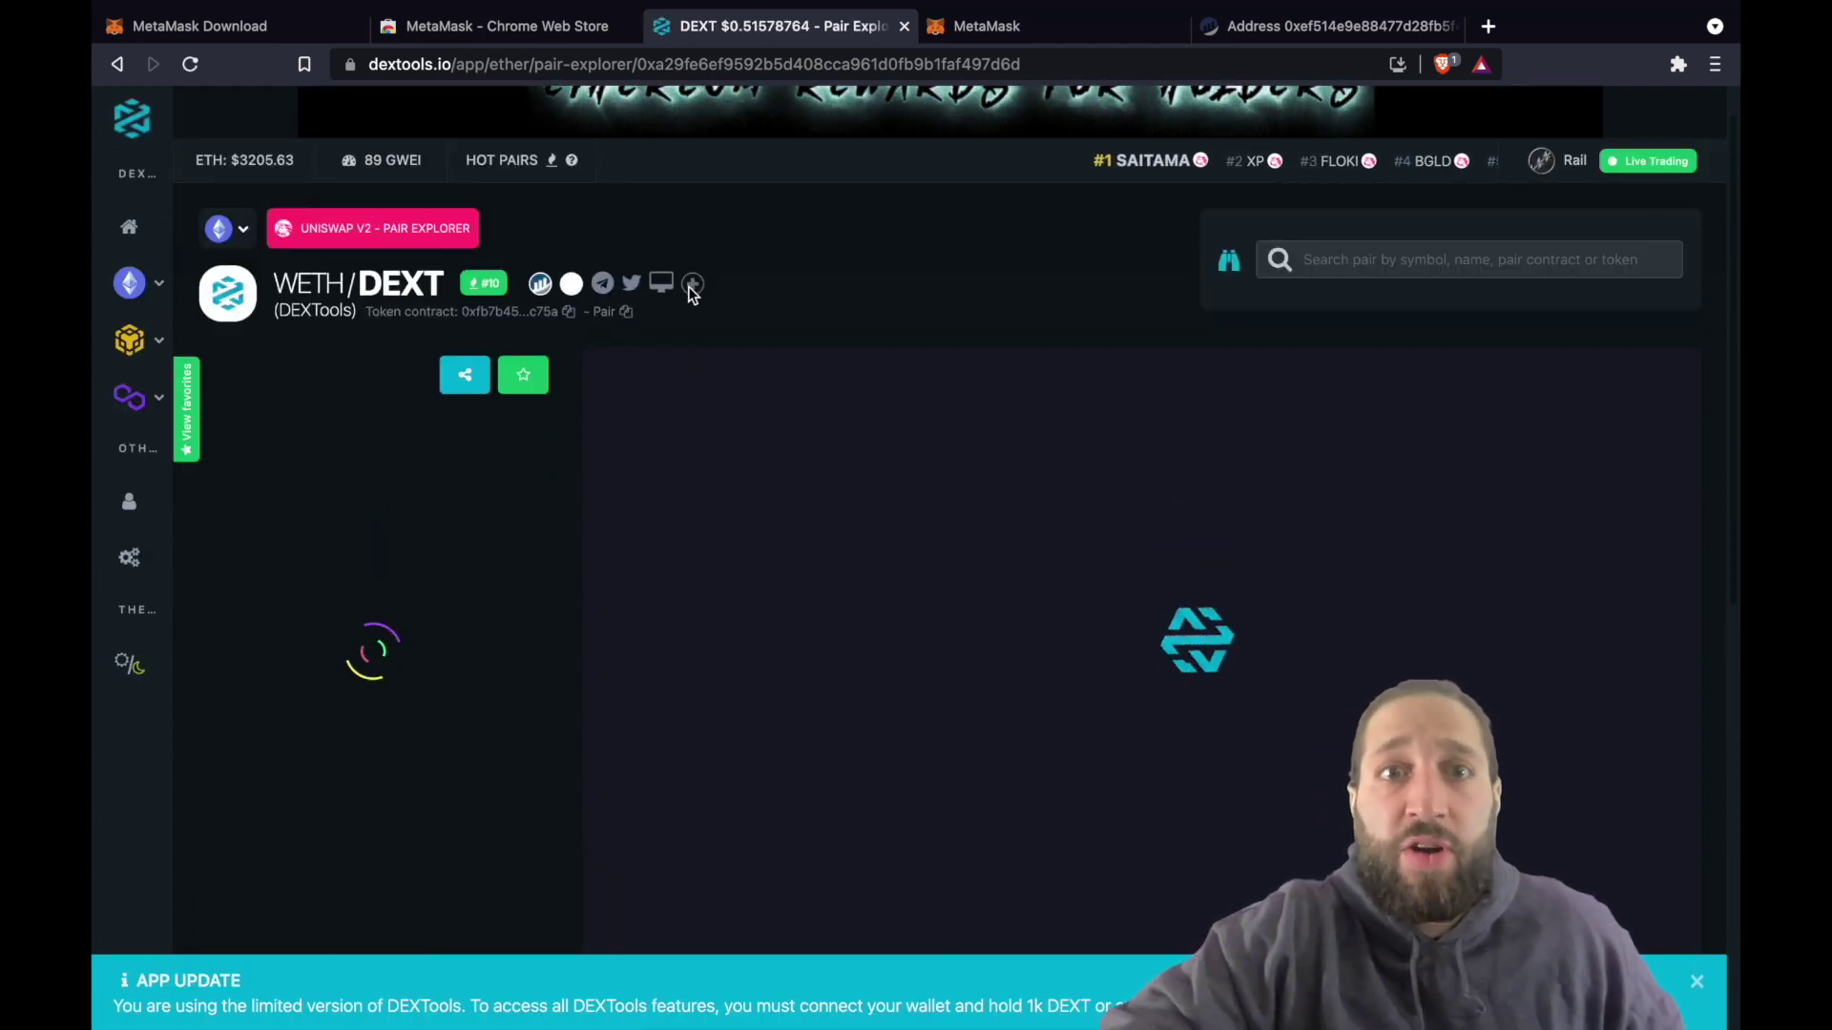
left_click(693, 285)
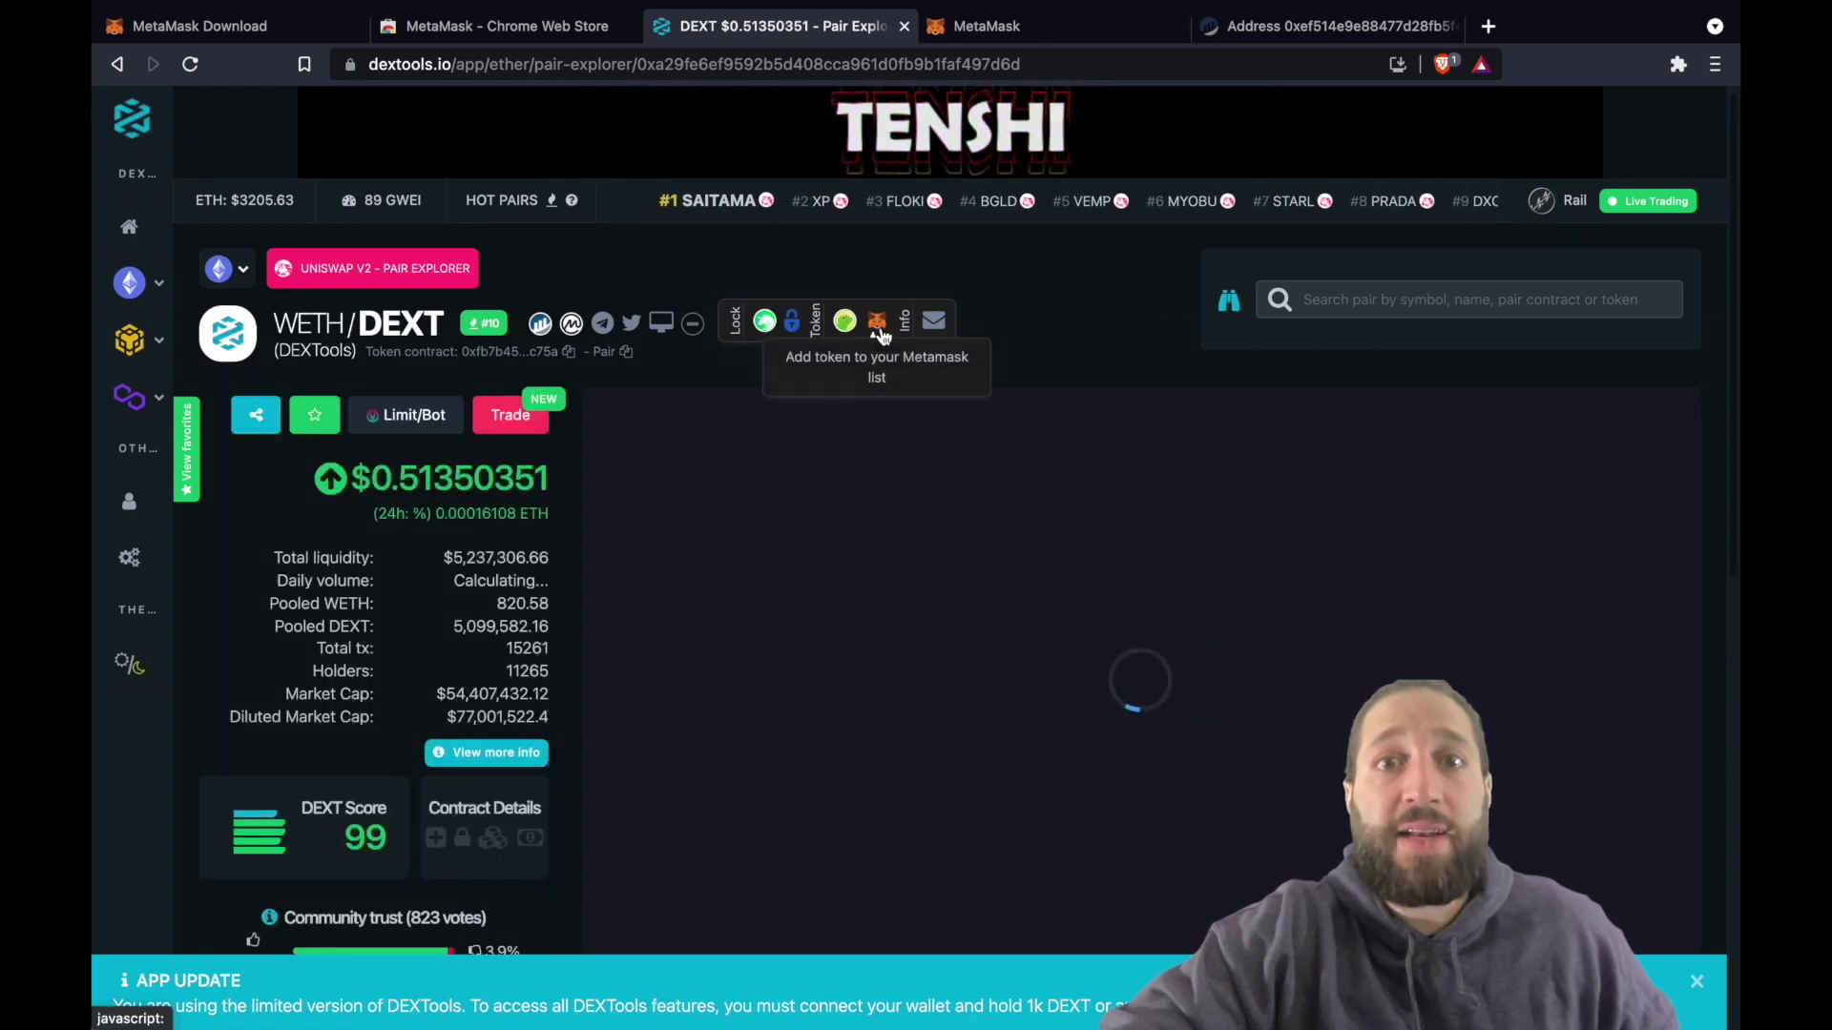
left_click(877, 321)
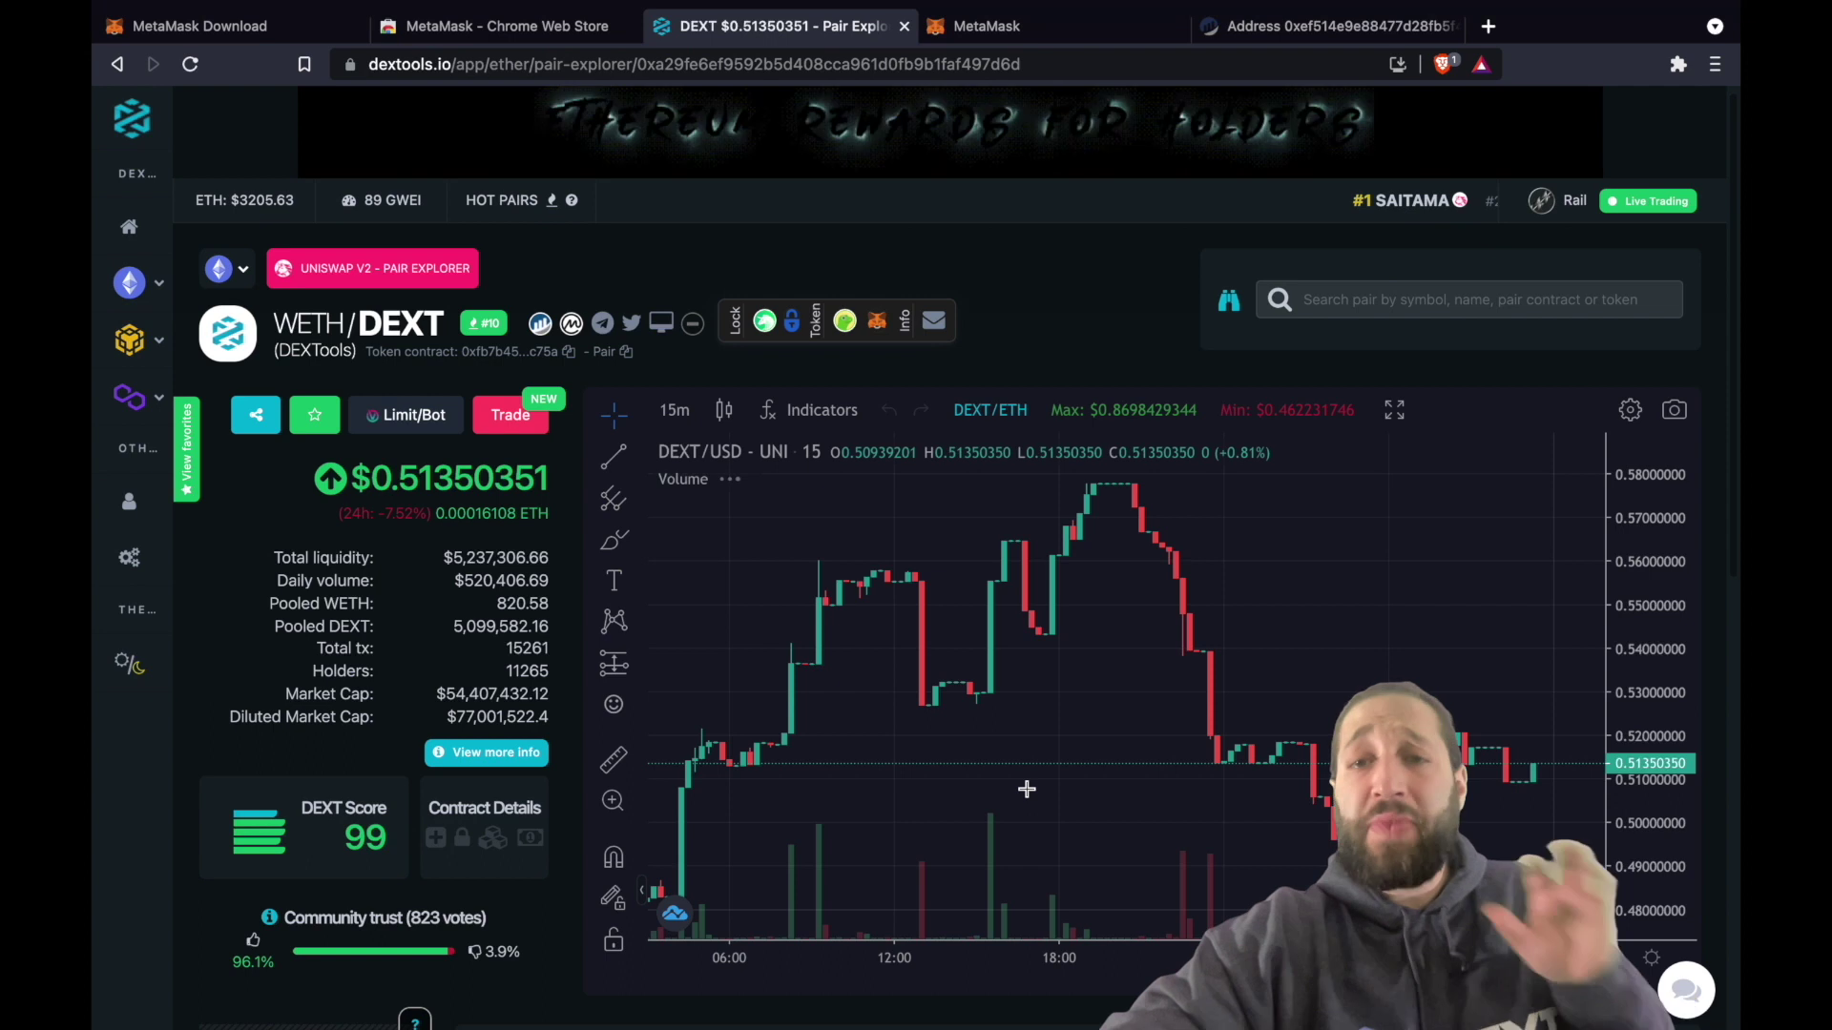
left_click(1029, 34)
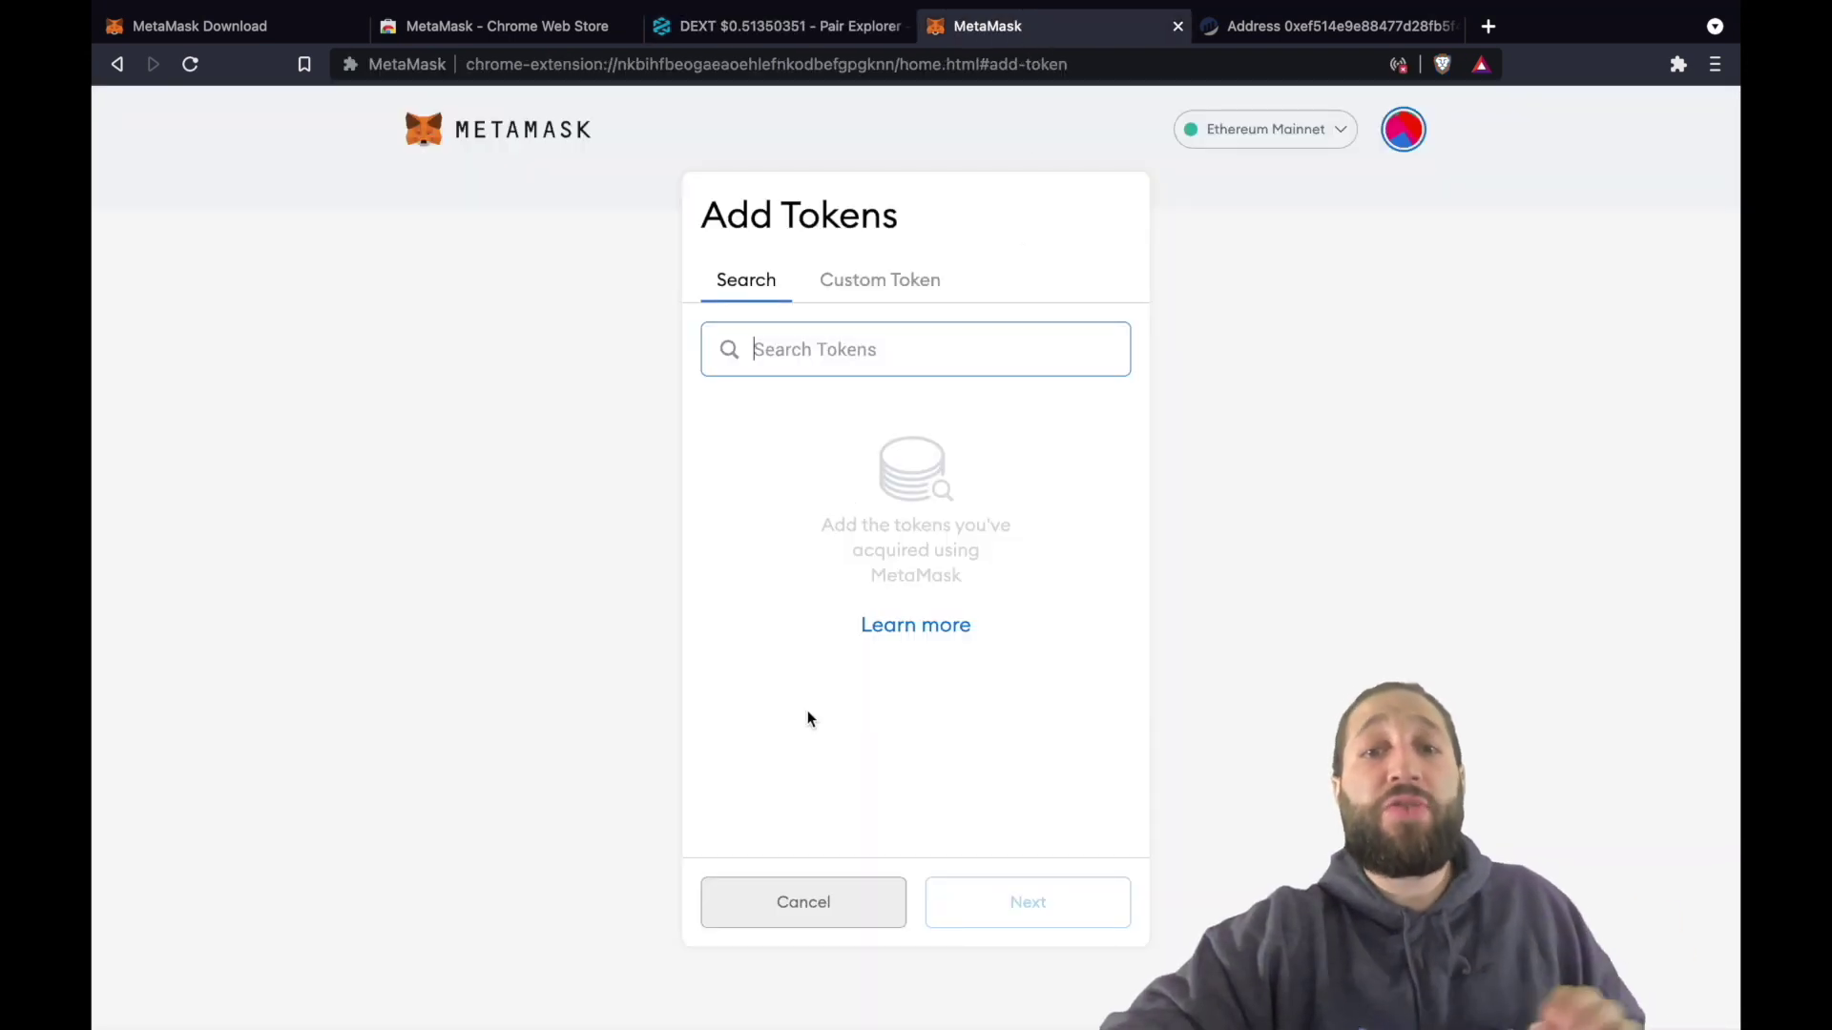
left_click(817, 886)
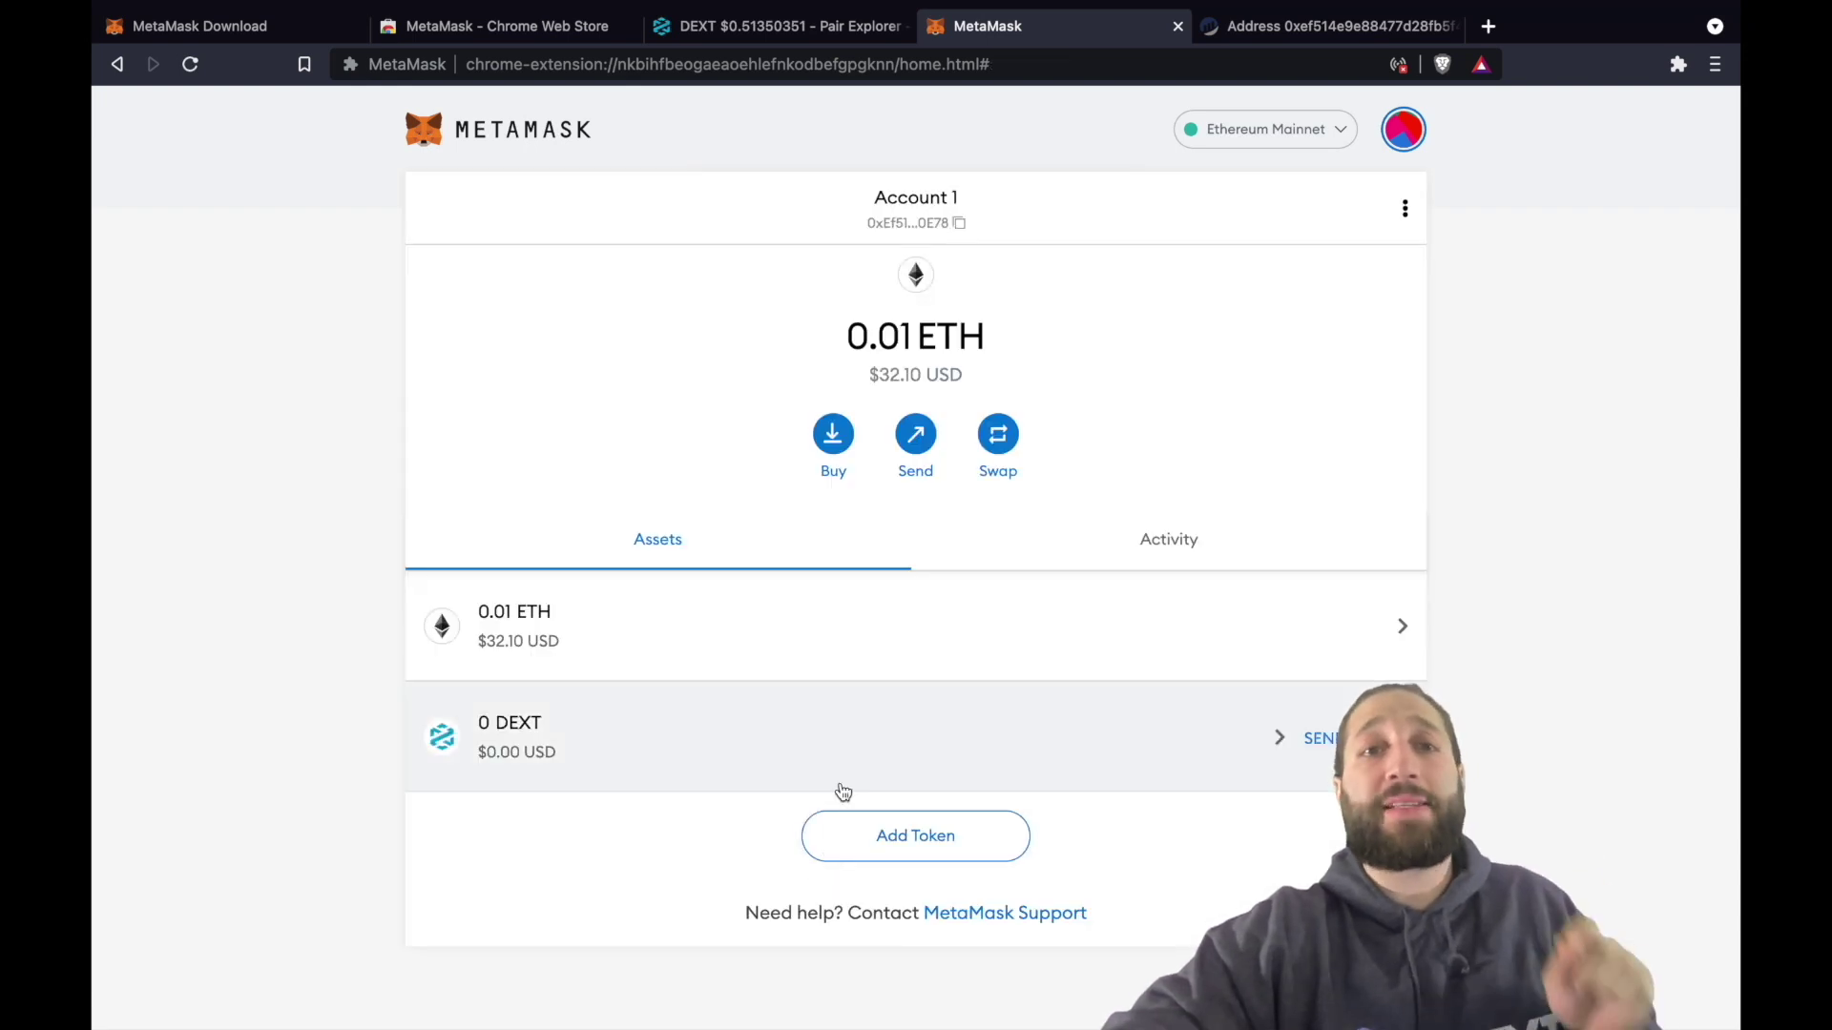